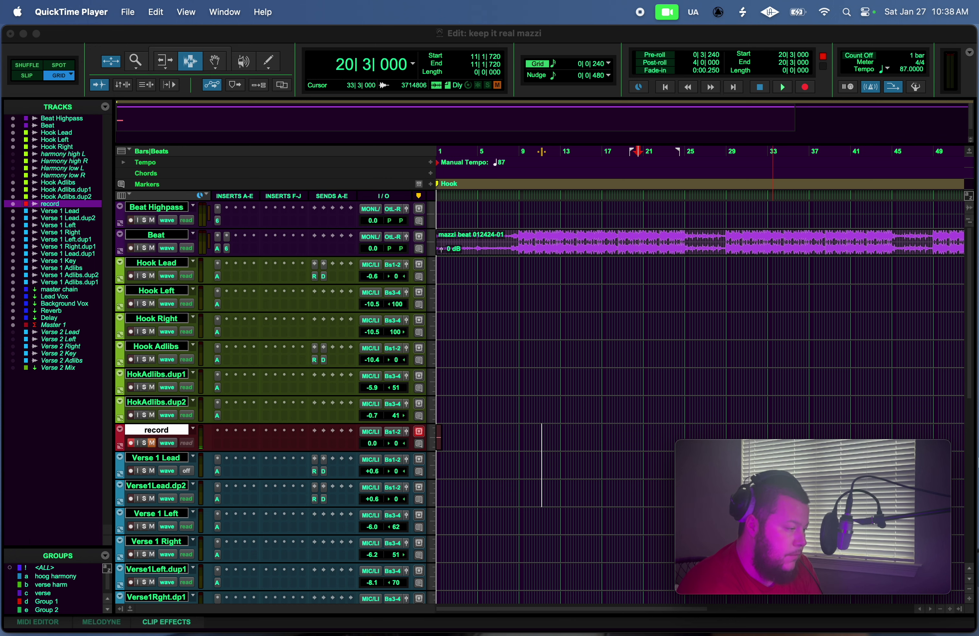
# Set the playback position to 15|2|240 and record a vocal take on the record track to about bar 20.
pyautogui.click(586, 153)
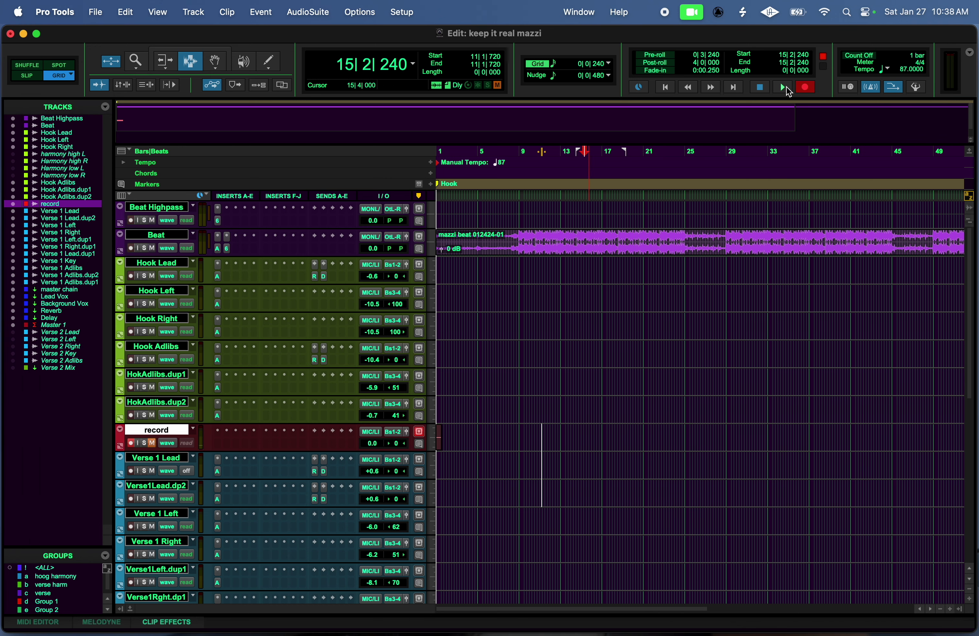
pyautogui.click(785, 86)
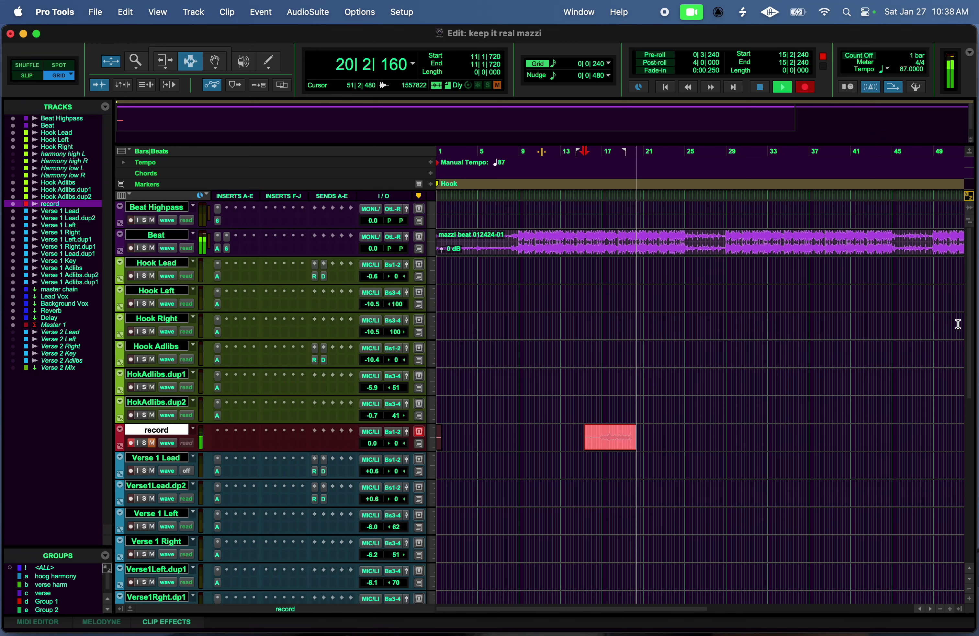
pyautogui.press('space')
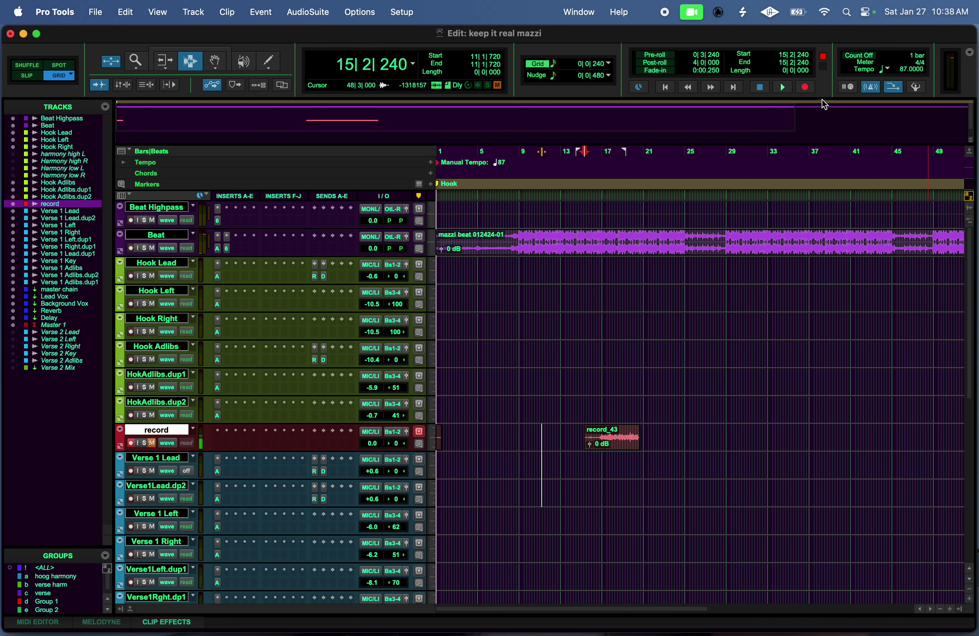
pyautogui.click(805, 88)
pyautogui.click(783, 87)
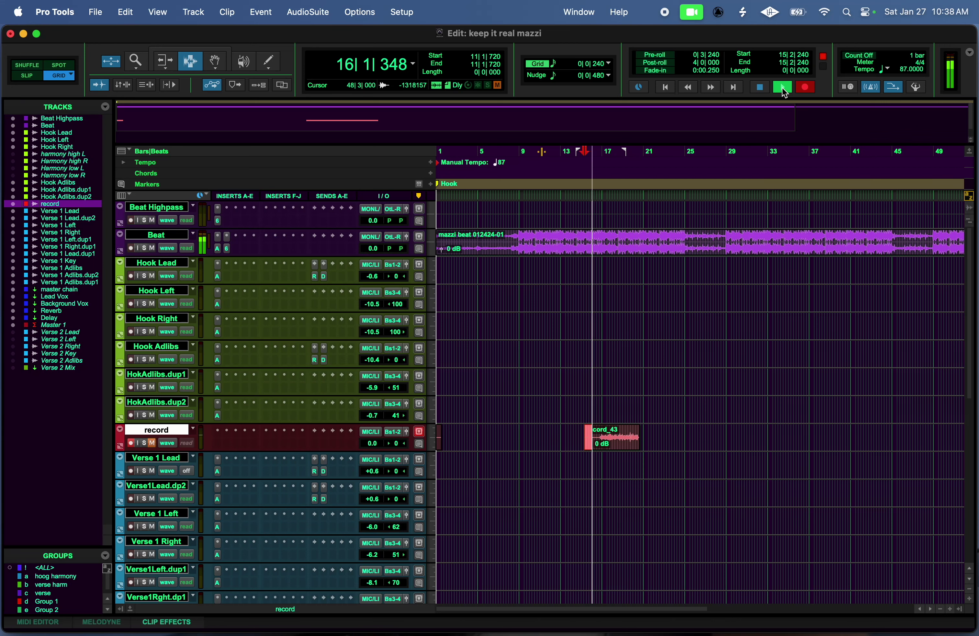
pyautogui.press('space')
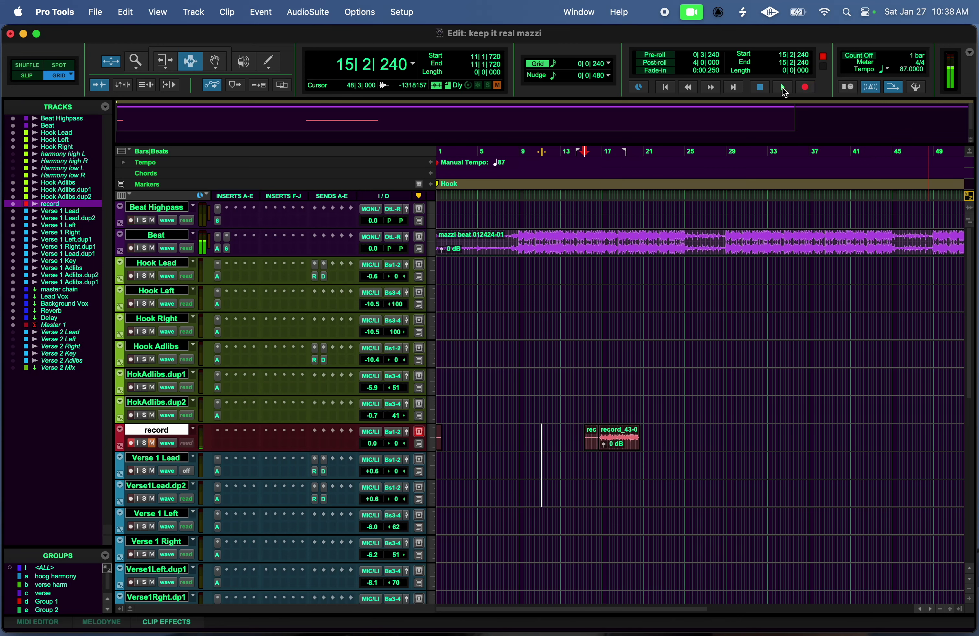
# Audition the vocal take and record a replacement over it from 15|2|240 to about bar 22.
pyautogui.click(788, 88)
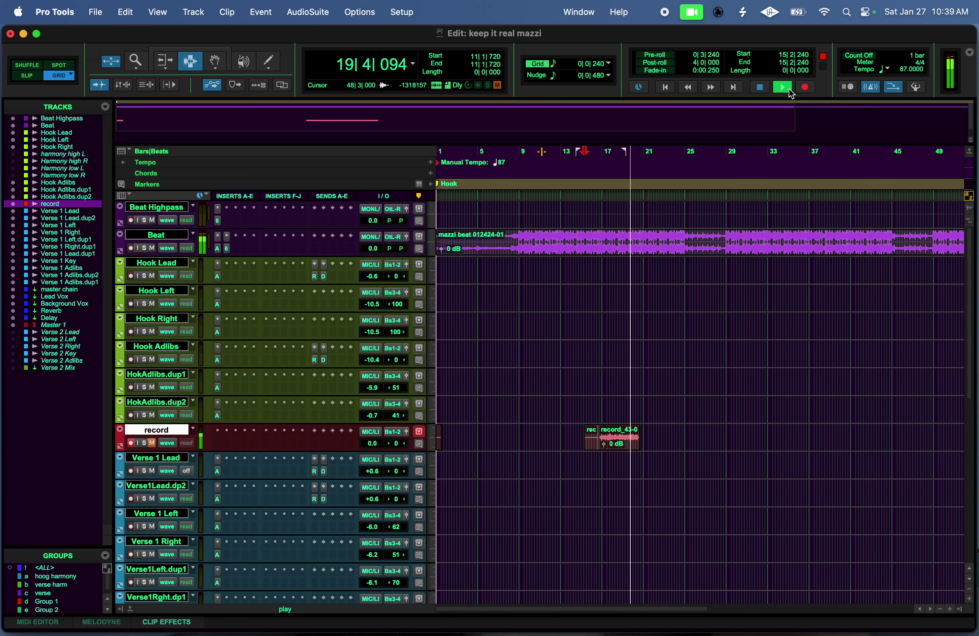
pyautogui.click(790, 90)
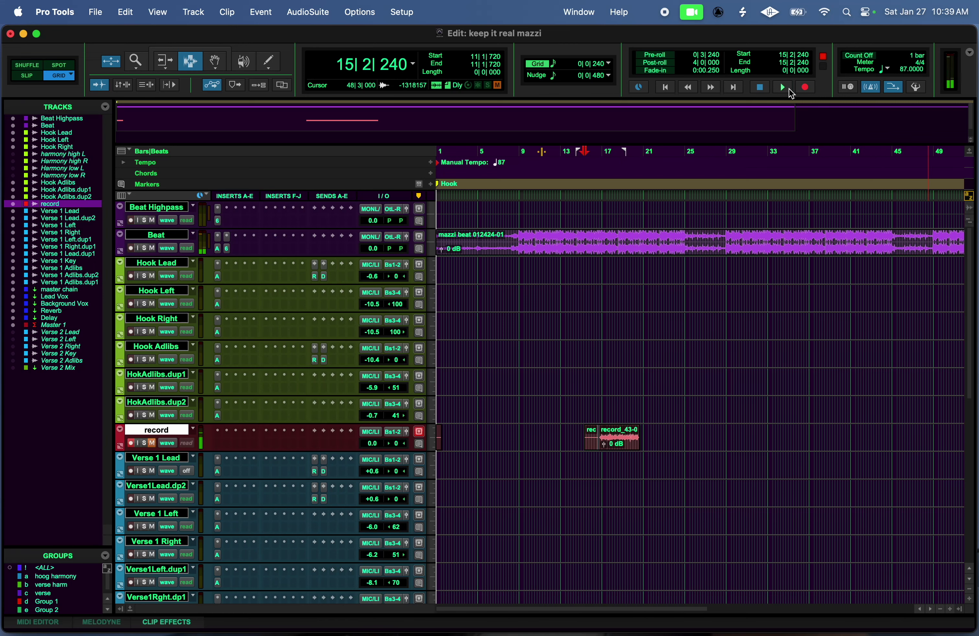
pyautogui.click(786, 91)
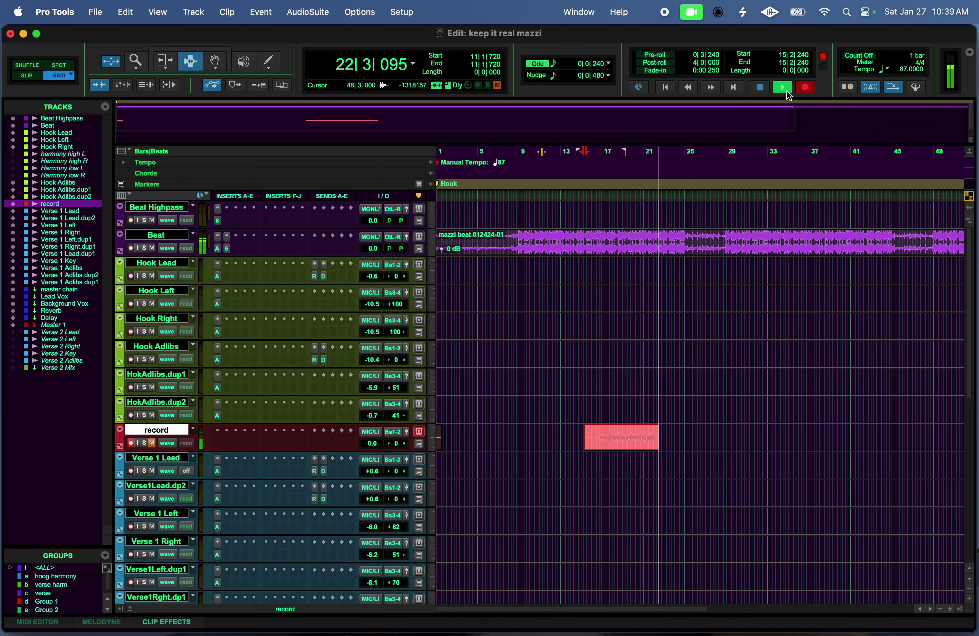
pyautogui.press('space')
pyautogui.click(787, 90)
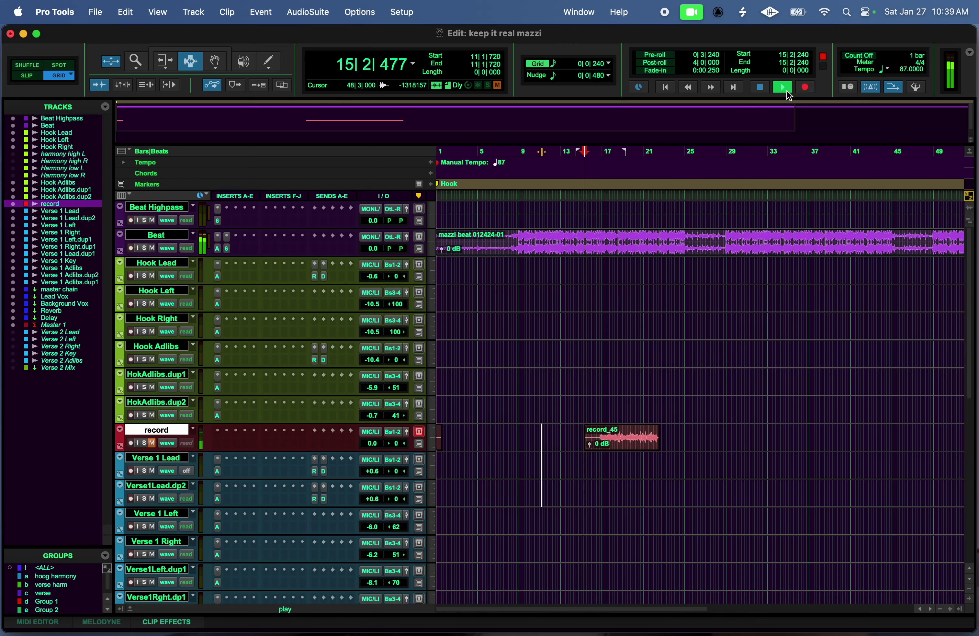
pyautogui.press('space')
pyautogui.click(804, 87)
pyautogui.click(787, 86)
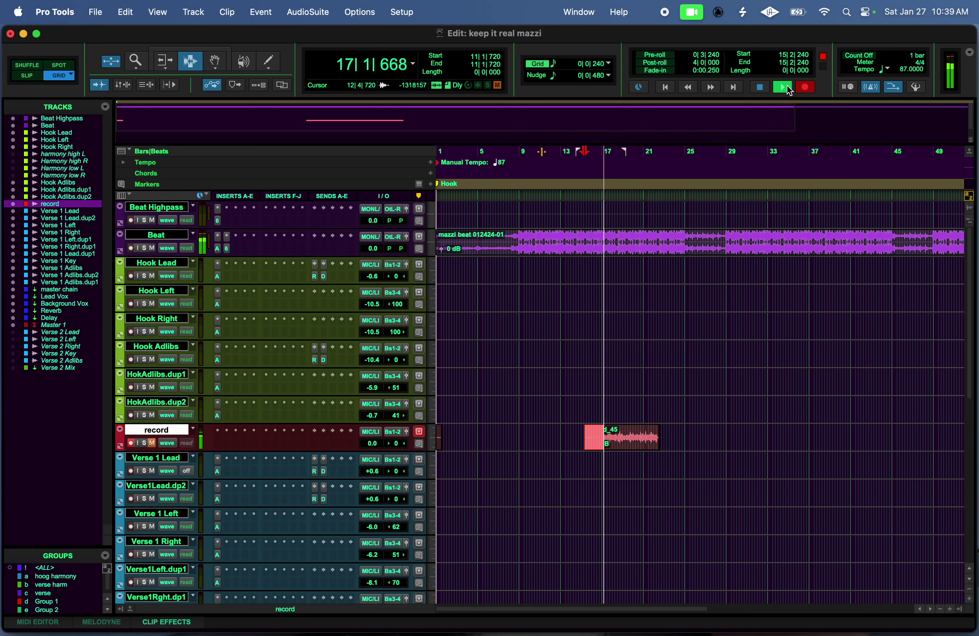
pyautogui.click(786, 86)
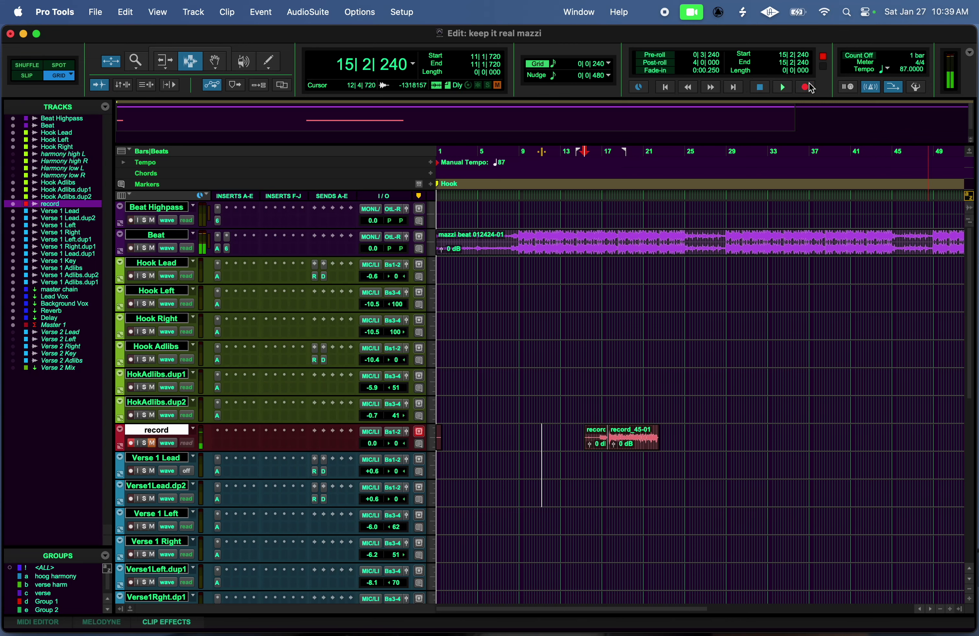
# Record a longer vocal take on the record track from 15|2|240 to about bar 25 and play it back.
pyautogui.click(809, 87)
pyautogui.click(785, 86)
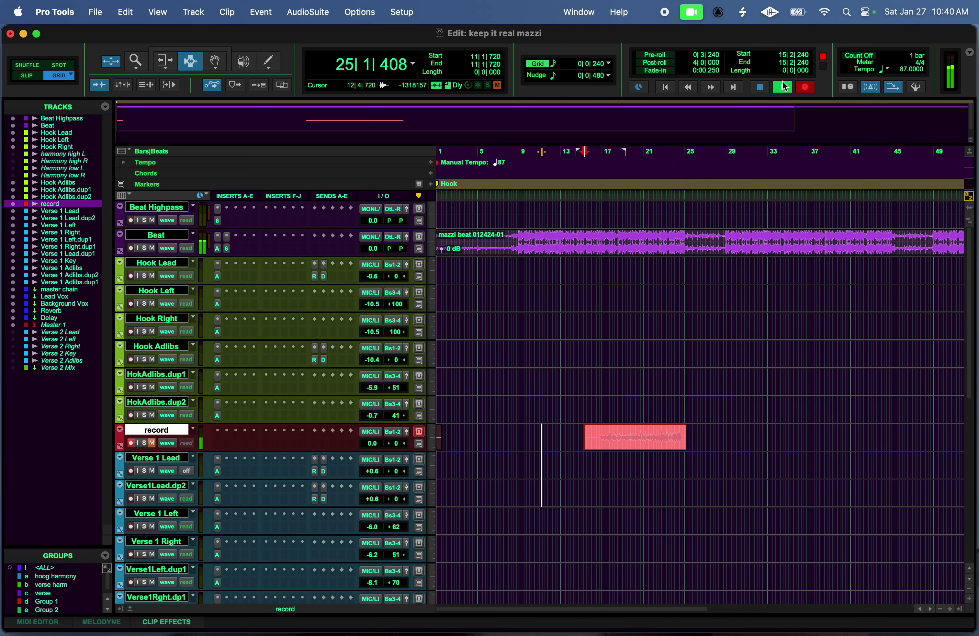
pyautogui.press('space')
pyautogui.press('space')
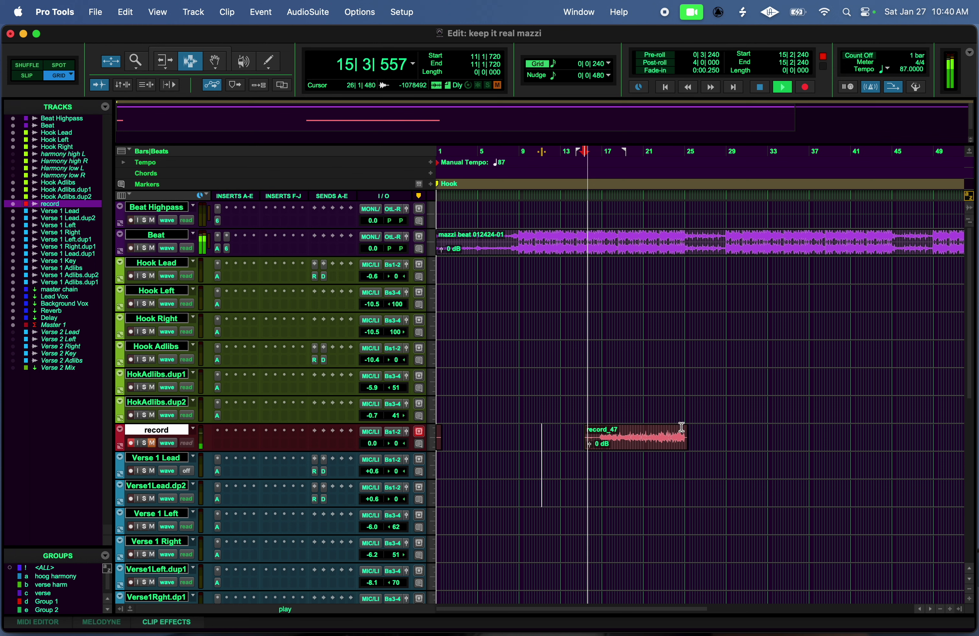
# Move the new vocal clip from the record track down to the Verse 1 Lead track, keeping its timing.
pyautogui.press('F8')
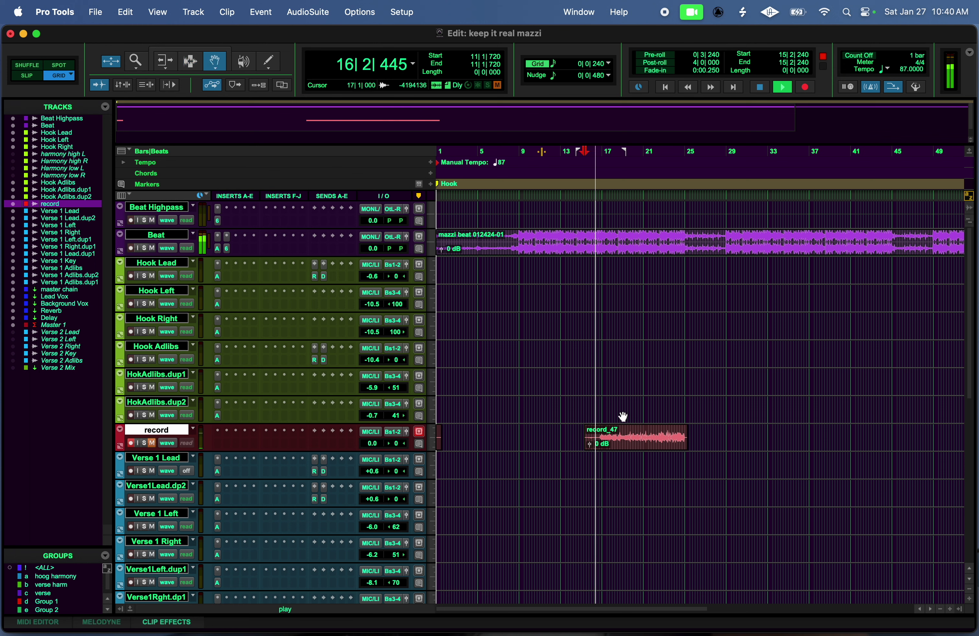
pyautogui.moveTo(626, 435); pyautogui.dragTo(629, 461)
pyautogui.press('space')
pyautogui.press('space')
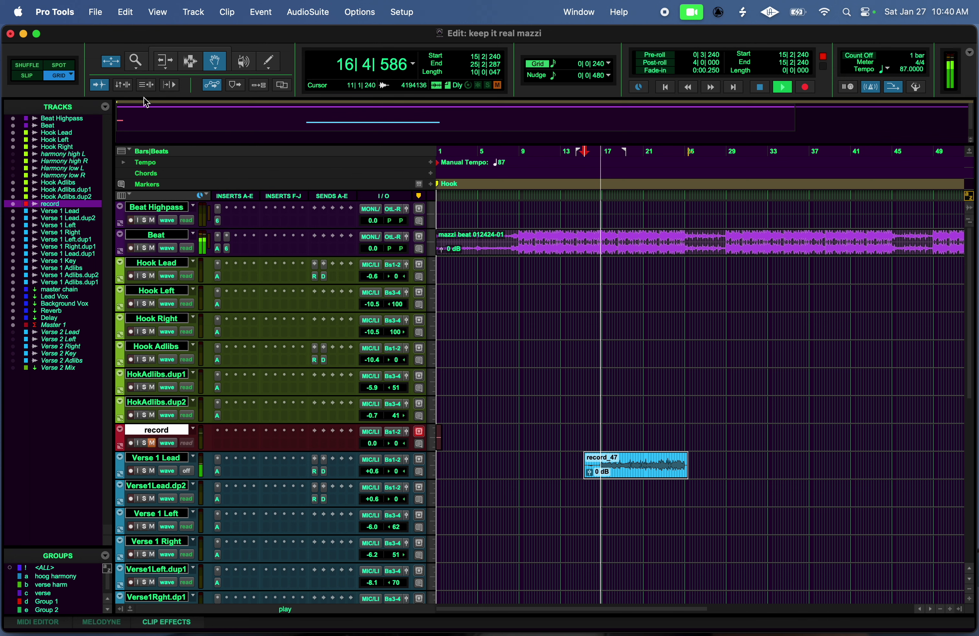
# Trim the start of the Verse 1 Lead clip to 16|3|480 and listen through the take.
pyautogui.click(195, 64)
pyautogui.press('F6')
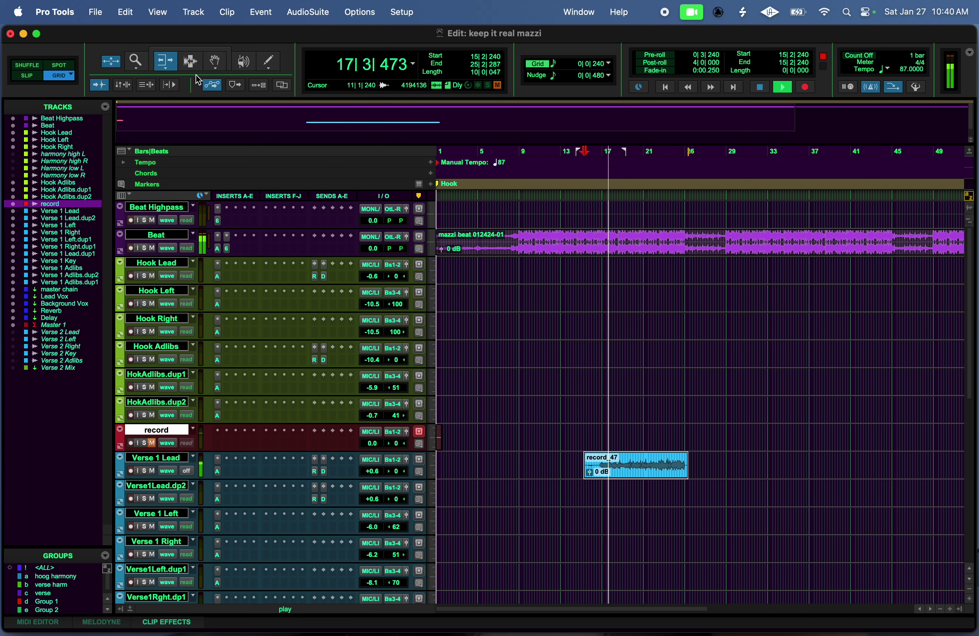
pyautogui.moveTo(584, 470); pyautogui.dragTo(600, 473)
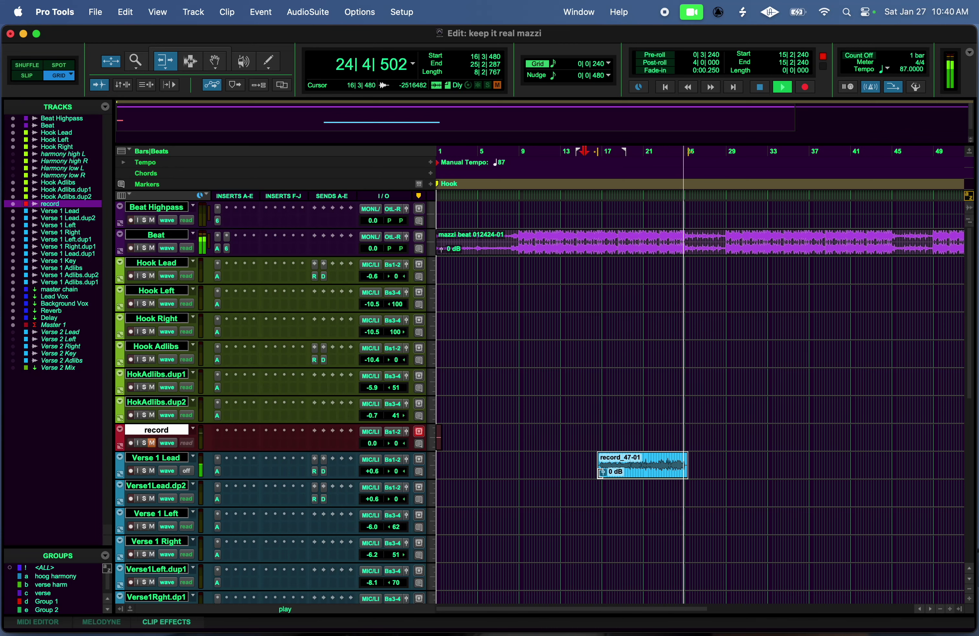
pyautogui.press('space')
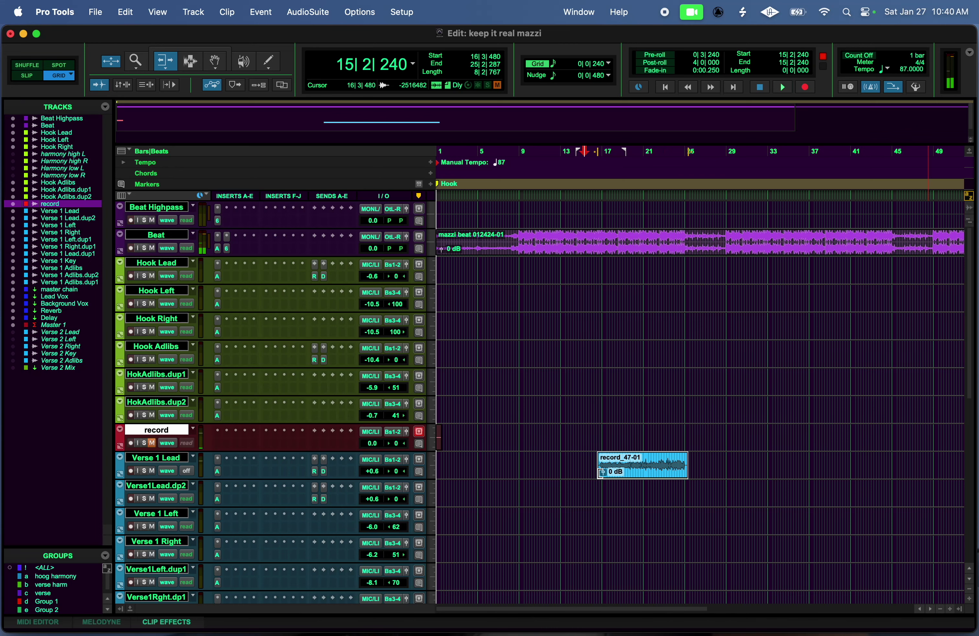
# Undo back past the last take and record a new one on the record track from 15|2|240 to about bar 25.
pyautogui.press('super+z')
pyautogui.press('super+z')
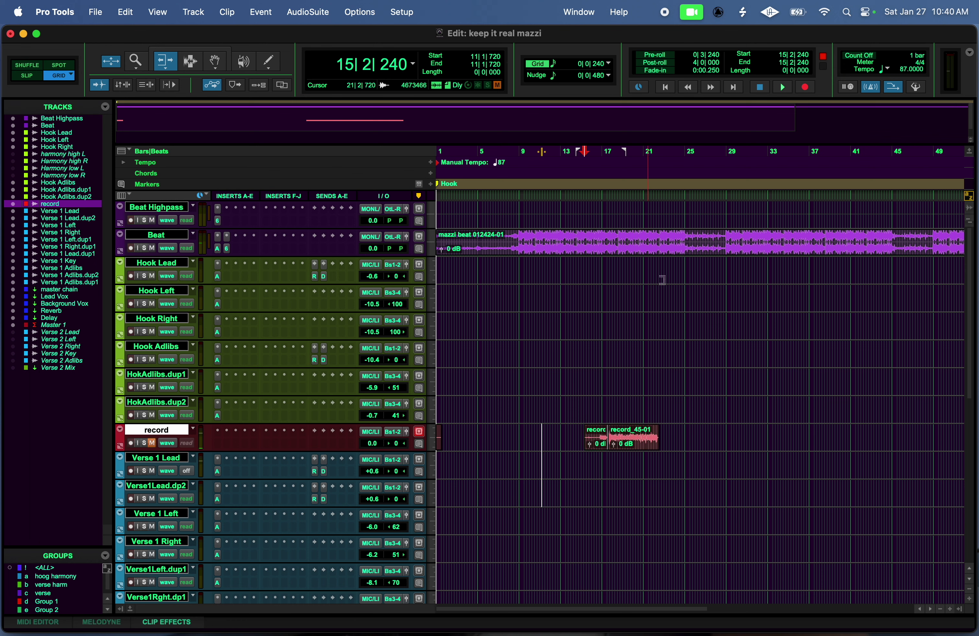
pyautogui.click(789, 87)
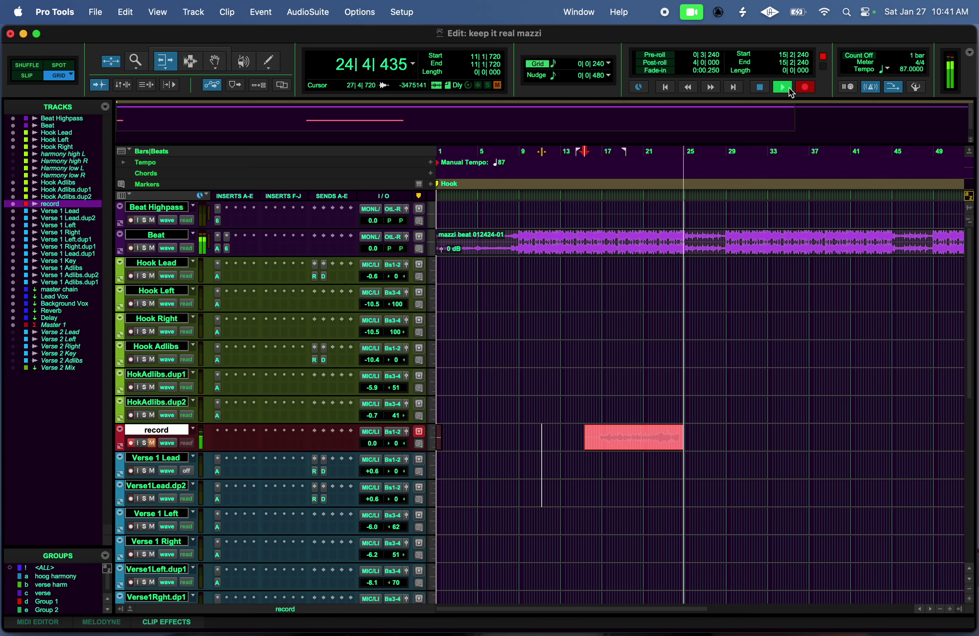
pyautogui.press('space')
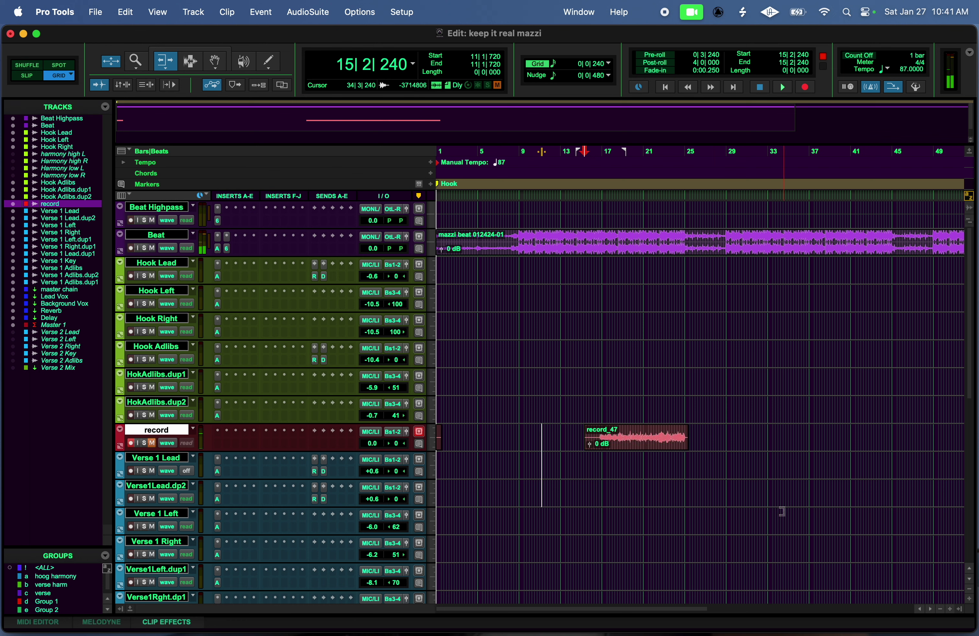
# Move the re-recorded vocal clip from the record track to the Verse 1 Lead track at the same timeline position.
pyautogui.click(215, 62)
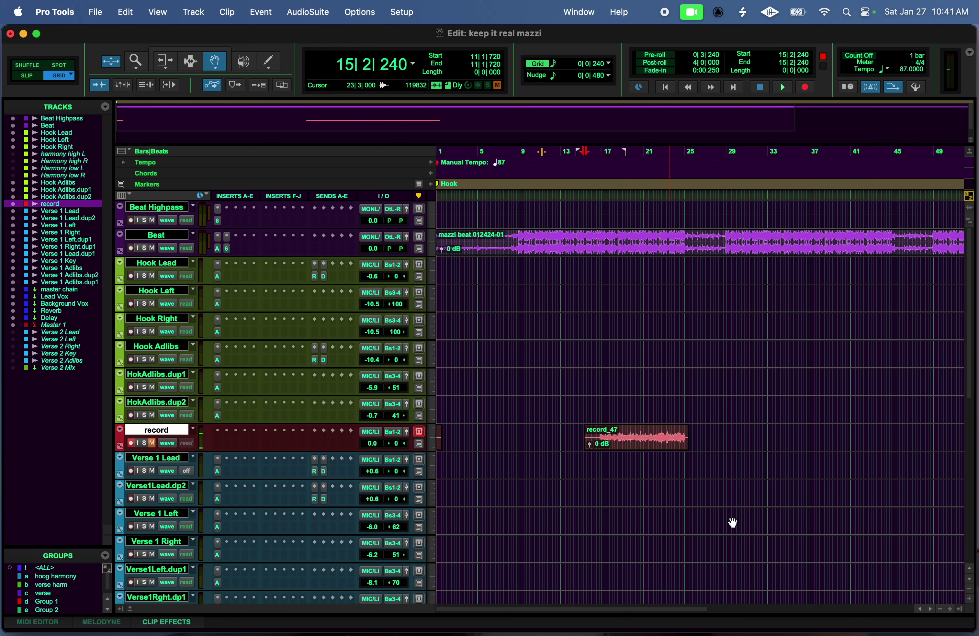
pyautogui.click(641, 443)
pyautogui.moveTo(641, 444); pyautogui.dragTo(642, 459)
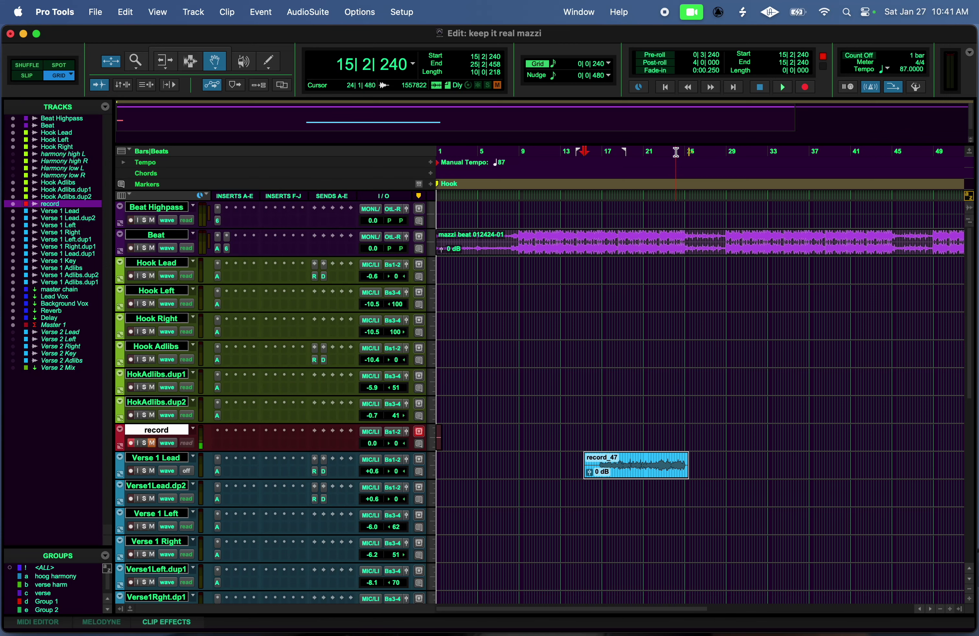
# Record a vocal take from 23|2|240 to about bar 29 on the record track and move the clip to Verse1Lead.dp2.
pyautogui.click(650, 159)
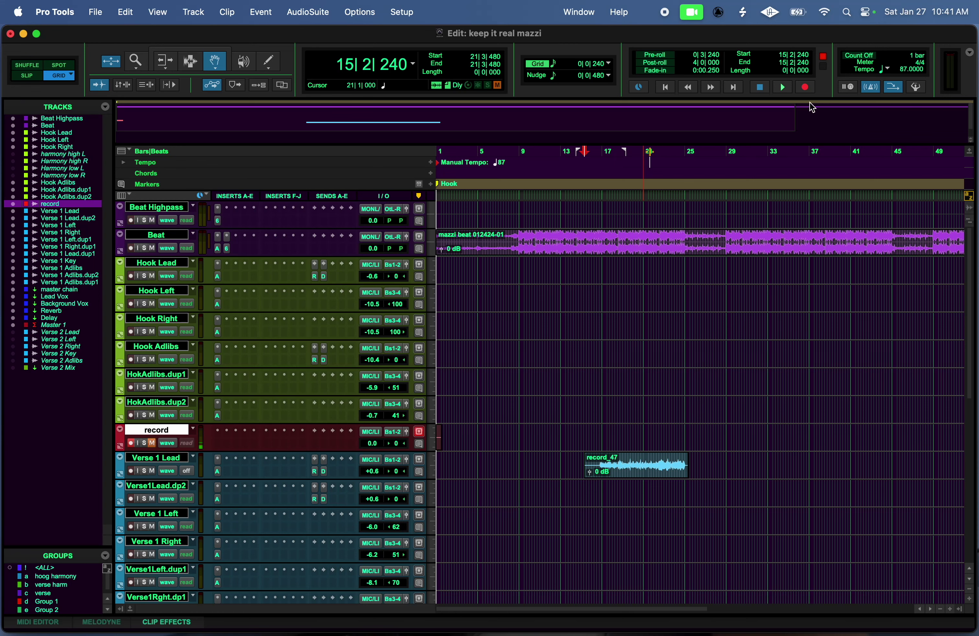
pyautogui.click(668, 156)
pyautogui.press('space')
pyautogui.click(806, 87)
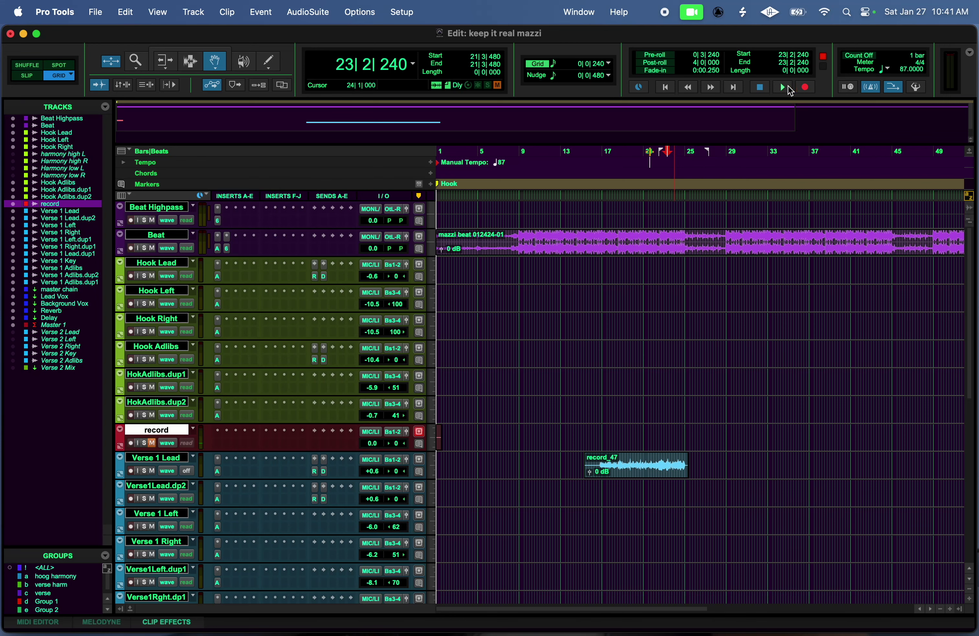
pyautogui.click(788, 87)
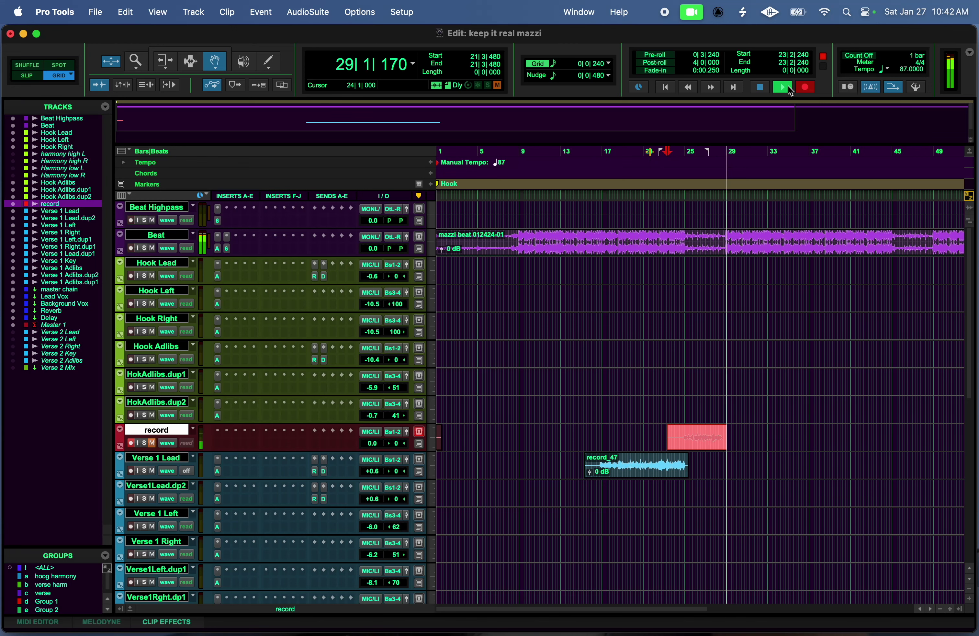
pyautogui.press('space')
pyautogui.click(451, 188)
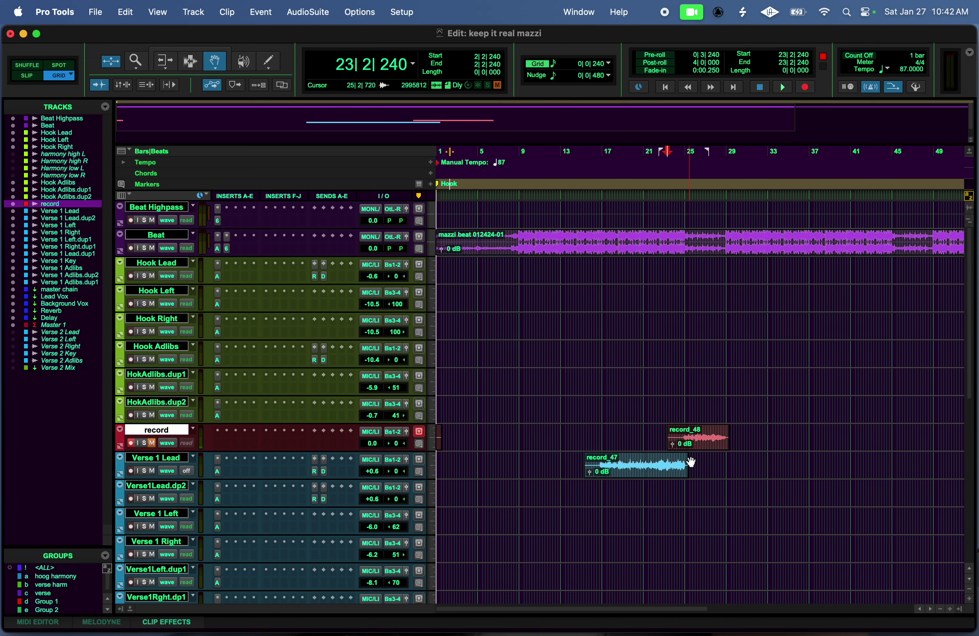
pyautogui.moveTo(702, 441); pyautogui.dragTo(704, 488)
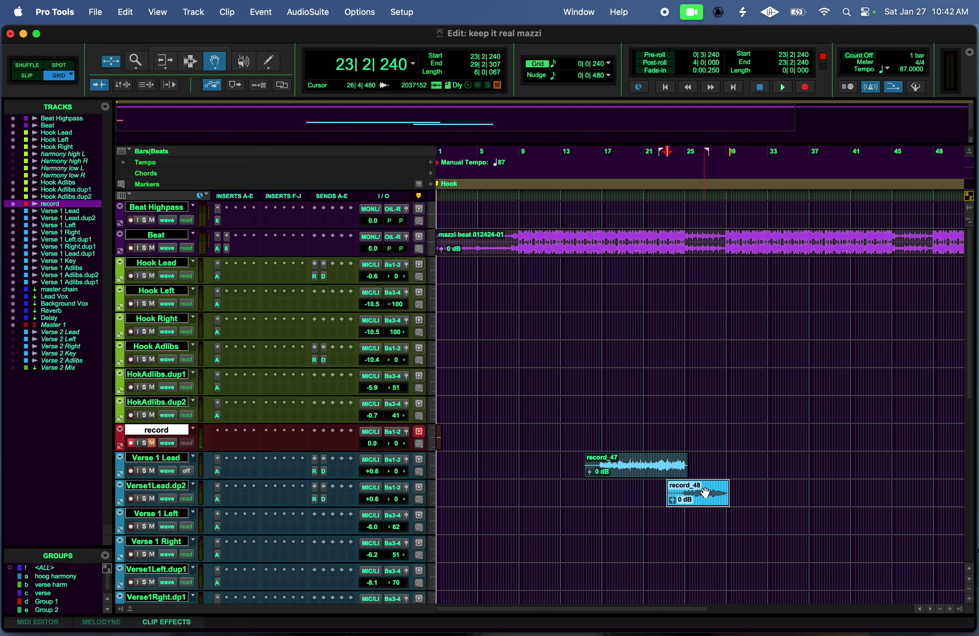
# Record a vocal take on the record track from 33|3|000 to about bar 40 and start another pass over it.
pyautogui.click(792, 151)
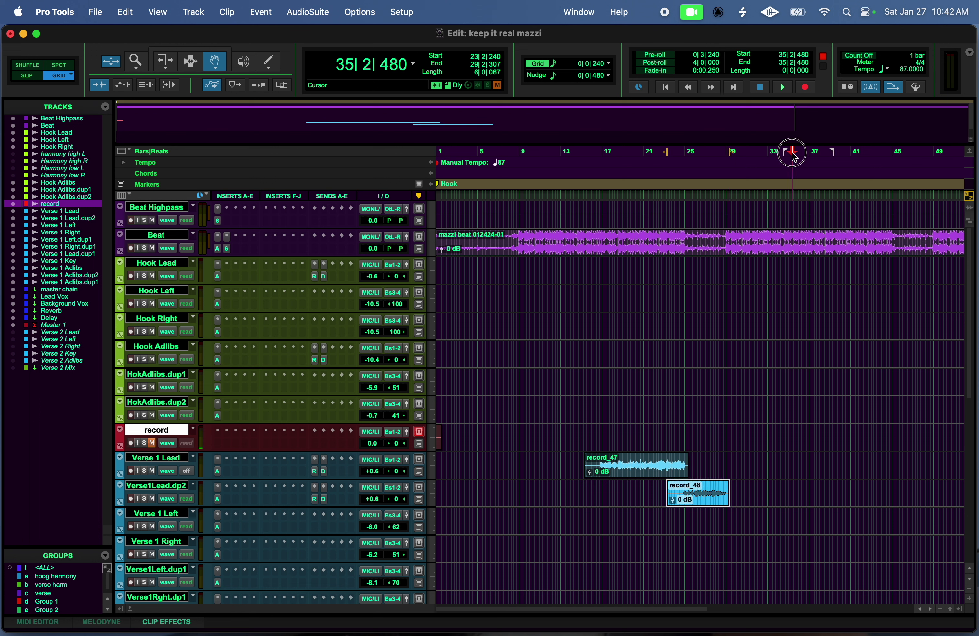
pyautogui.click(773, 155)
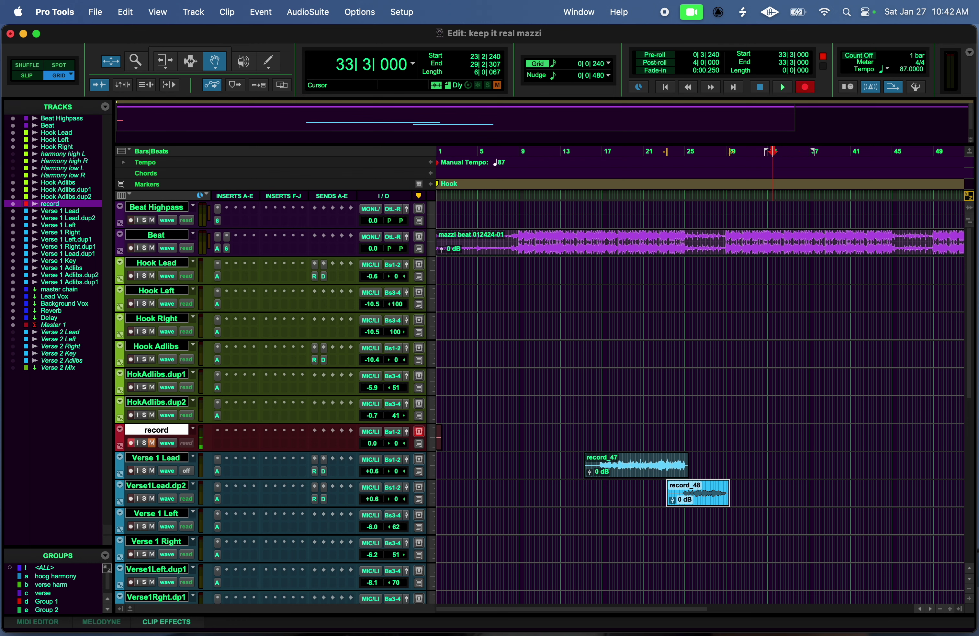
pyautogui.press('super+space')
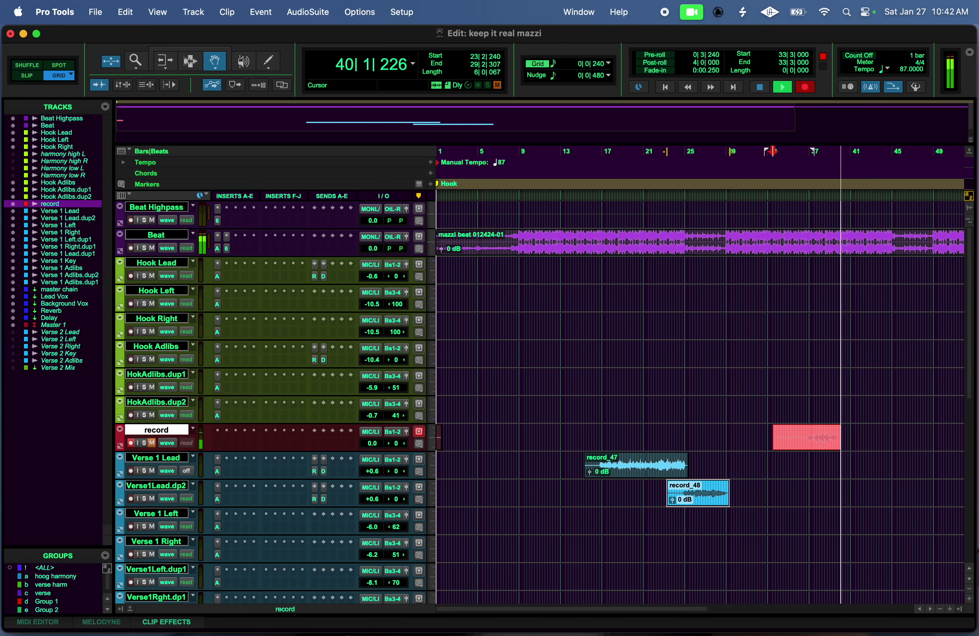
pyautogui.press('space')
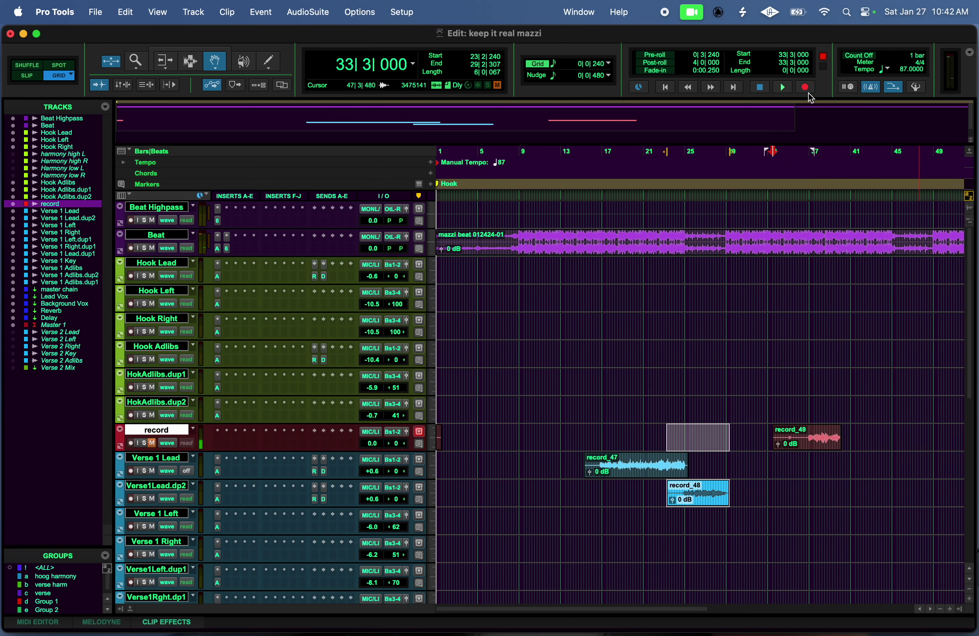
pyautogui.click(786, 91)
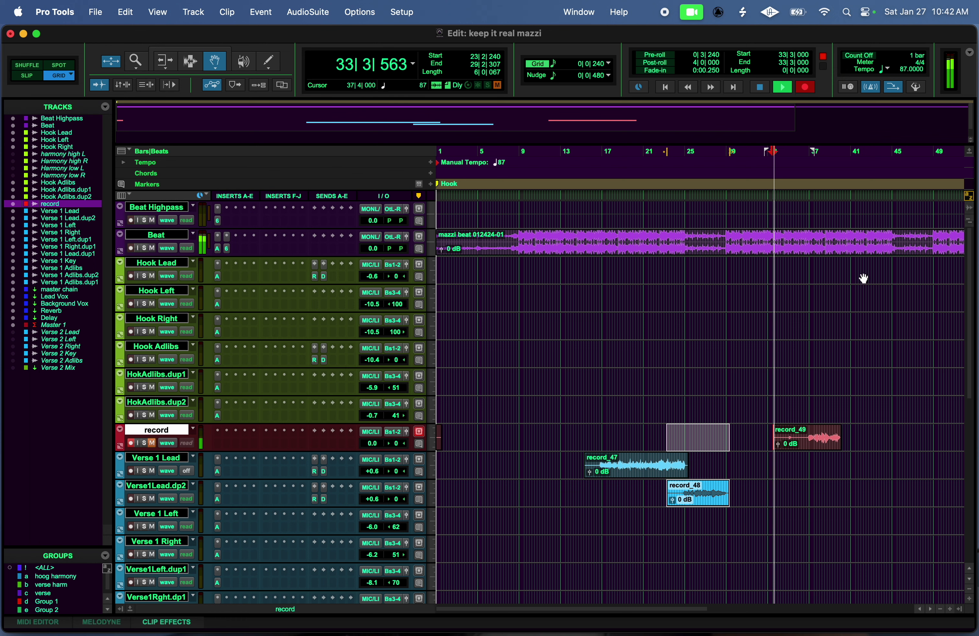
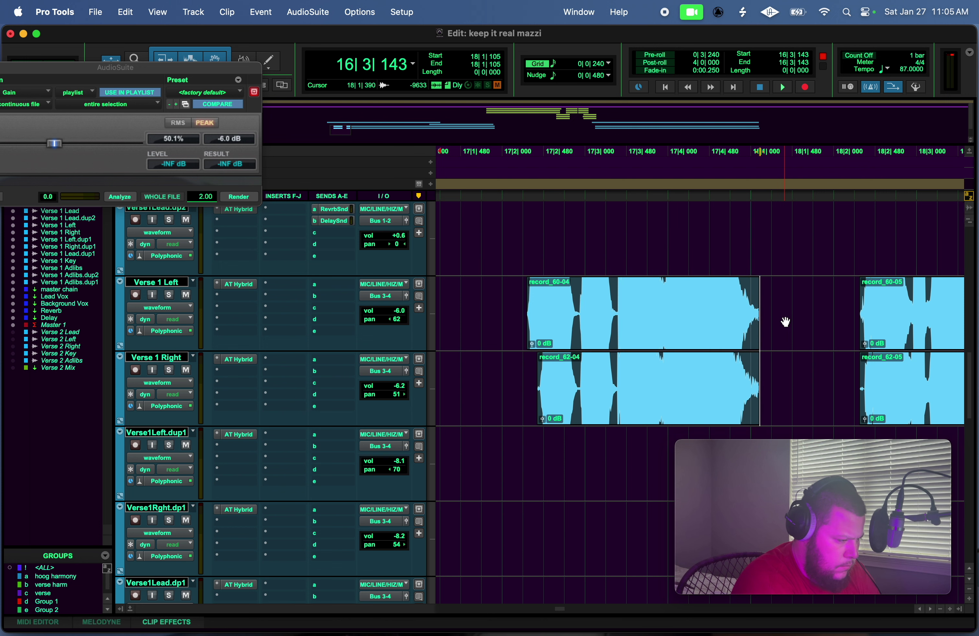
# Create a Mix/Edit group from the Verse 1 Left and Verse 1 Right tracks.
pyautogui.click(167, 284)
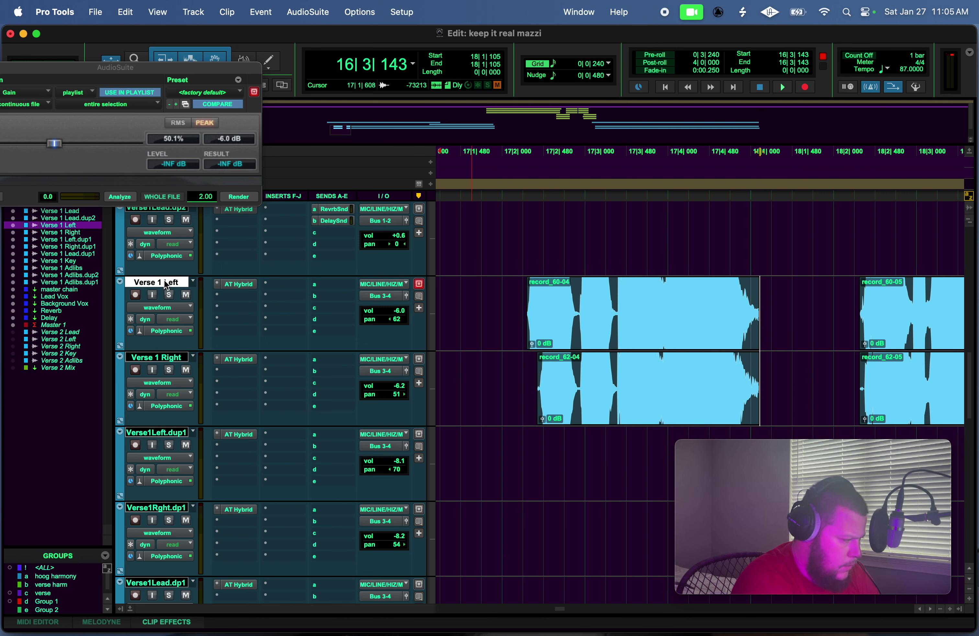
pyautogui.click(173, 363)
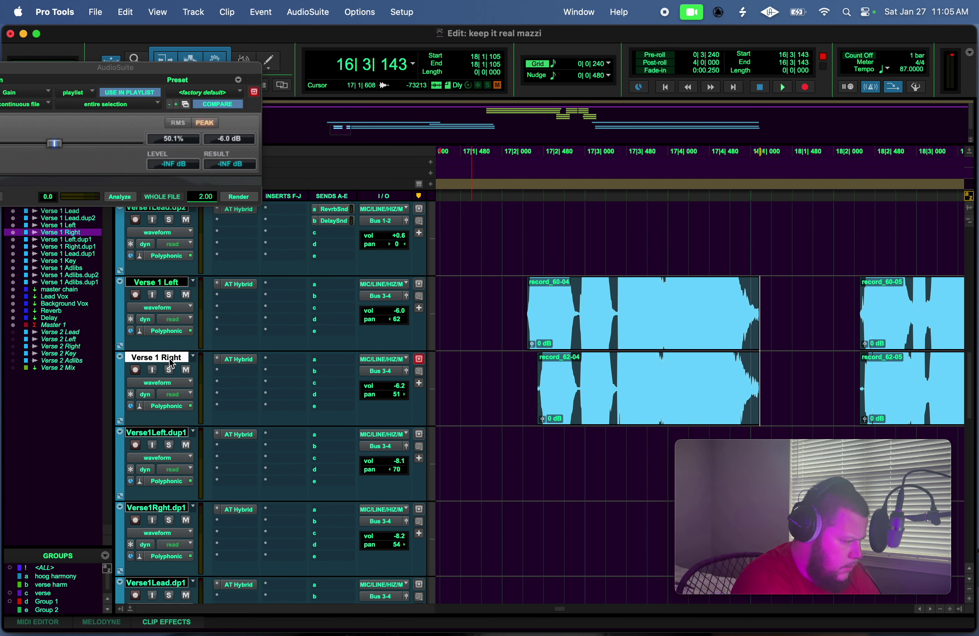
pyautogui.click(168, 288)
pyautogui.keyDown('shift'); pyautogui.click(167, 361); pyautogui.keyUp('shift')
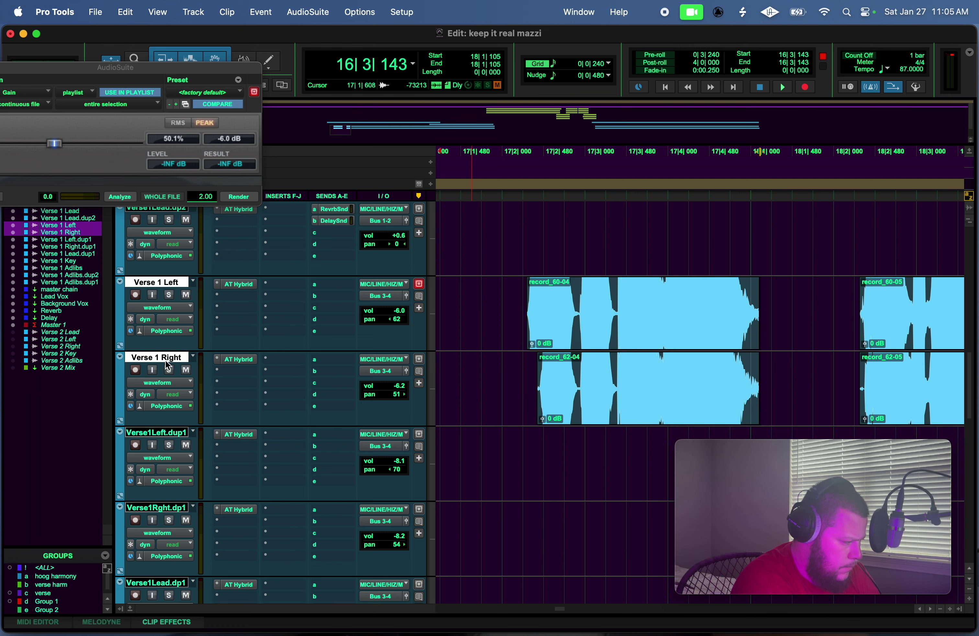
pyautogui.press('super+g')
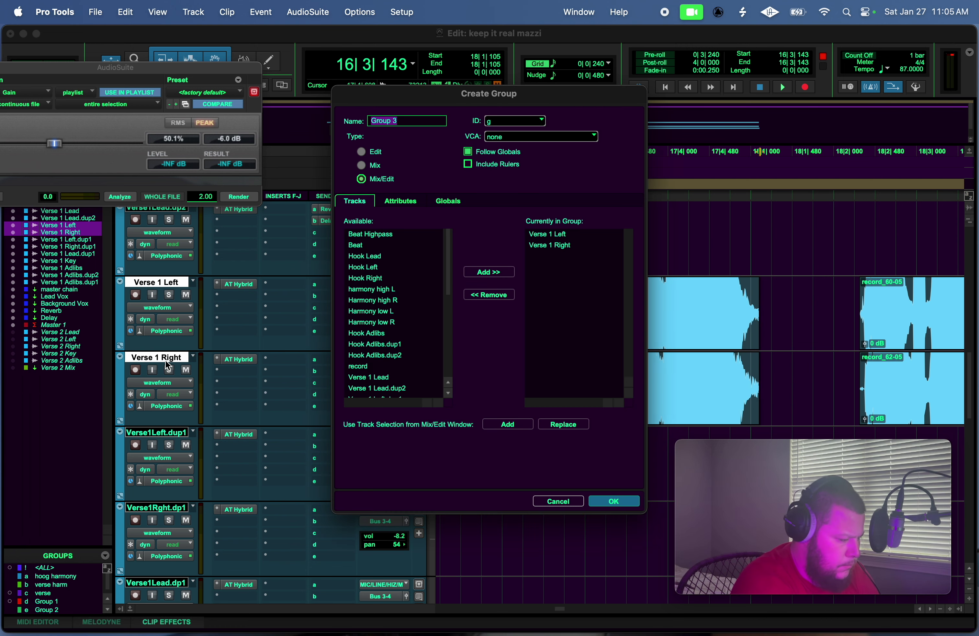
pyautogui.press('Return')
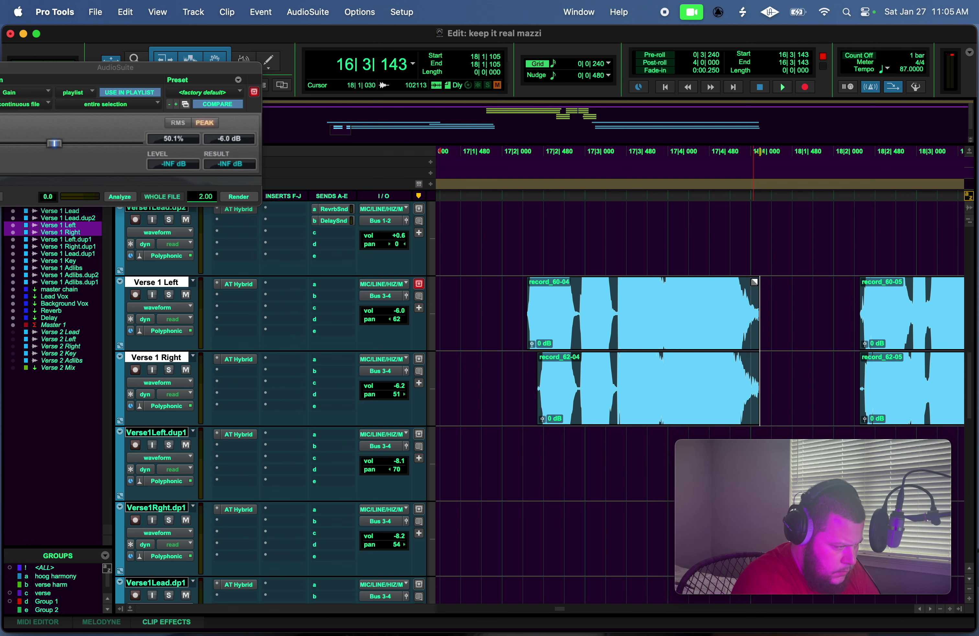
# Fade out the grouped Verse 1 Left and Right clips from 17|4|758 to 18|1|105 and fade in the following clips from 18|2|300 to 18|2|473.
pyautogui.moveTo(758, 282); pyautogui.dragTo(733, 284)
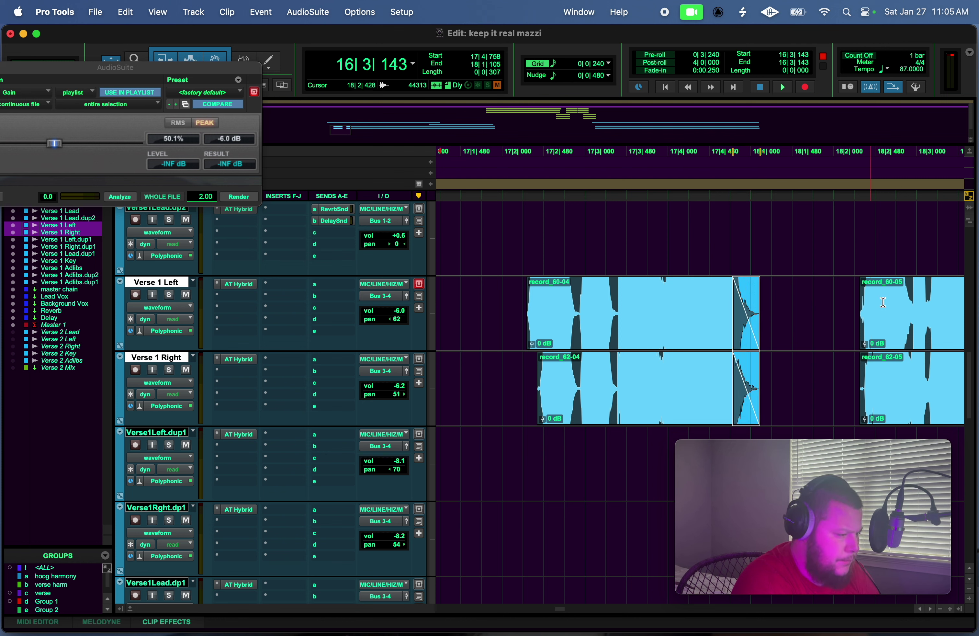
pyautogui.moveTo(864, 290); pyautogui.dragTo(877, 286)
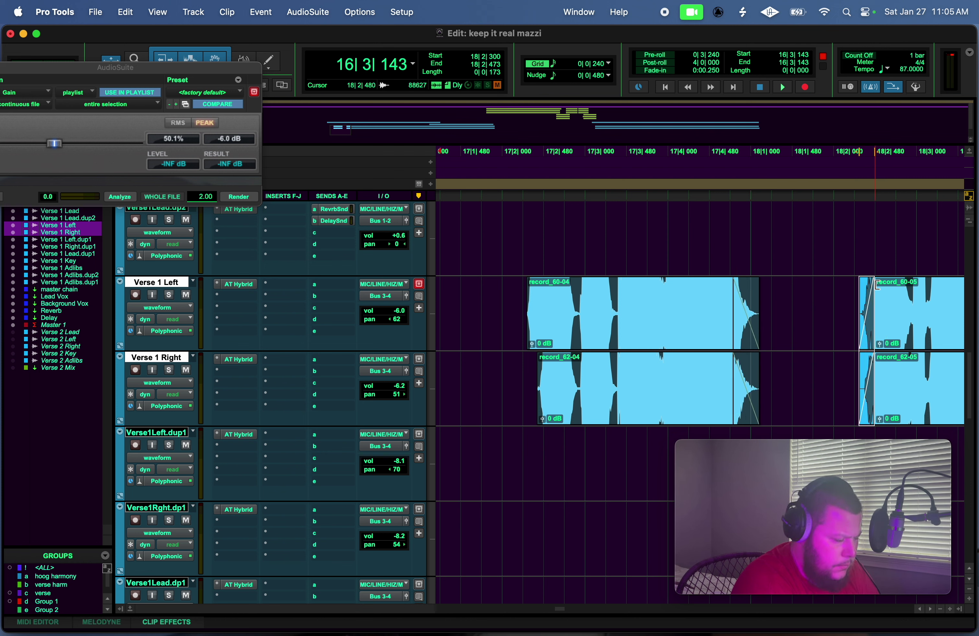
pyautogui.scroll(-1, 835, 281)
pyautogui.scroll(3, 836, 280)
pyautogui.rightClick(836, 280)
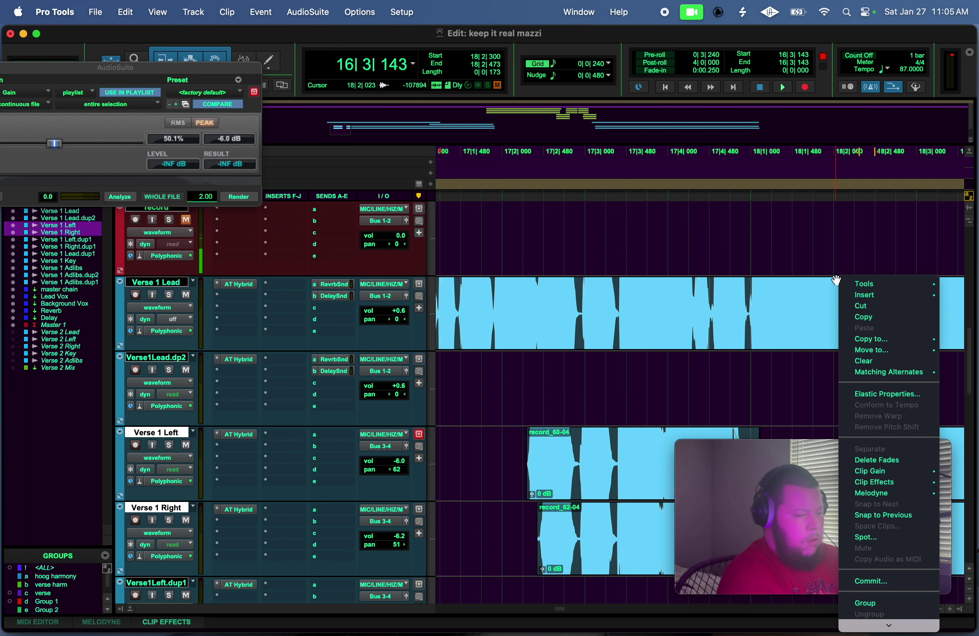
pyautogui.press('Escape')
# Play back from 17|2|085 and render the -6 dB Gain on the Verse 1 Lead breath from 17|4|308 to 17|4|509.
pyautogui.click(575, 165)
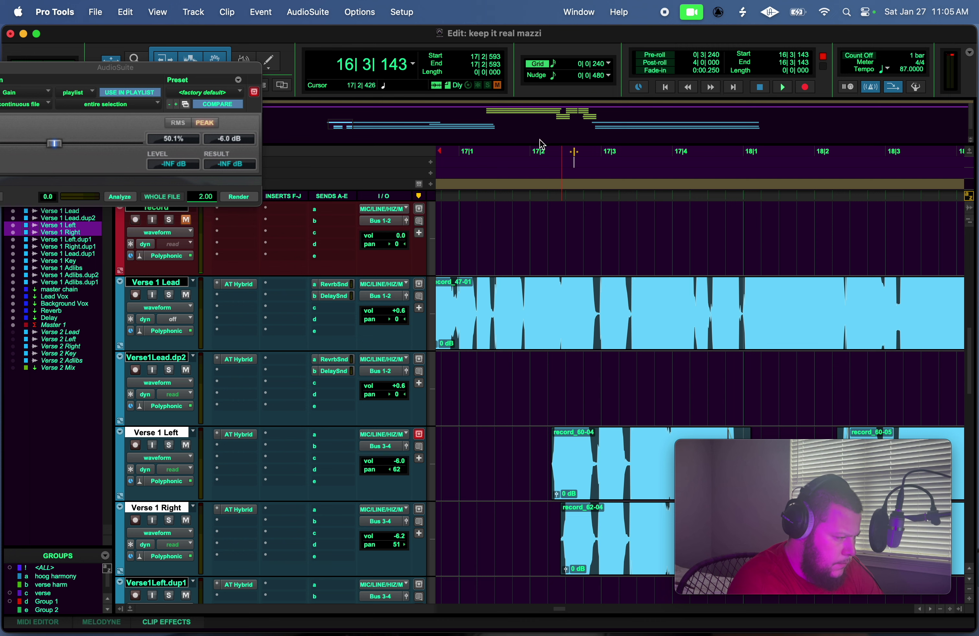
pyautogui.press('space')
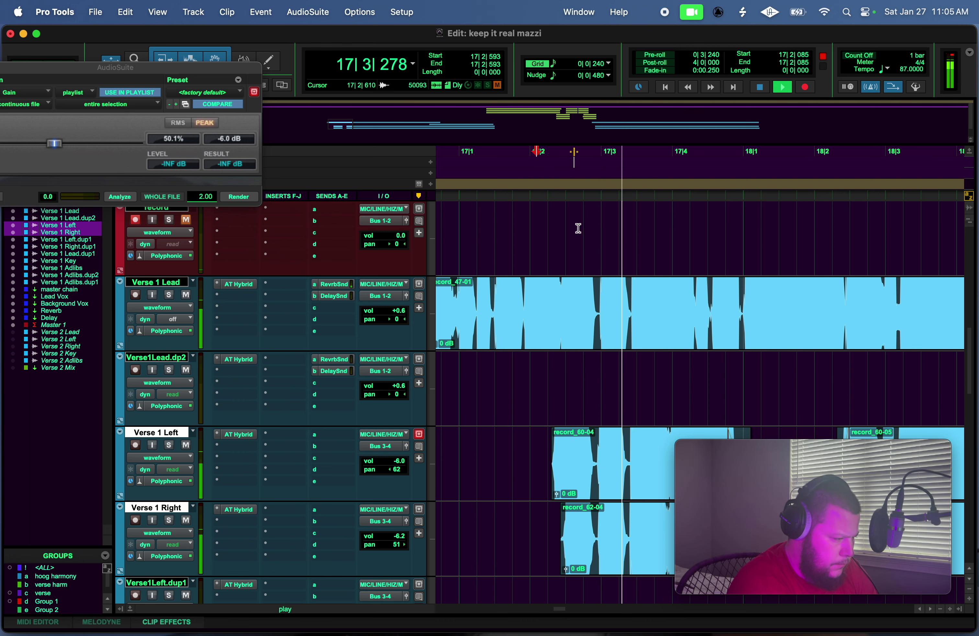
pyautogui.press('space')
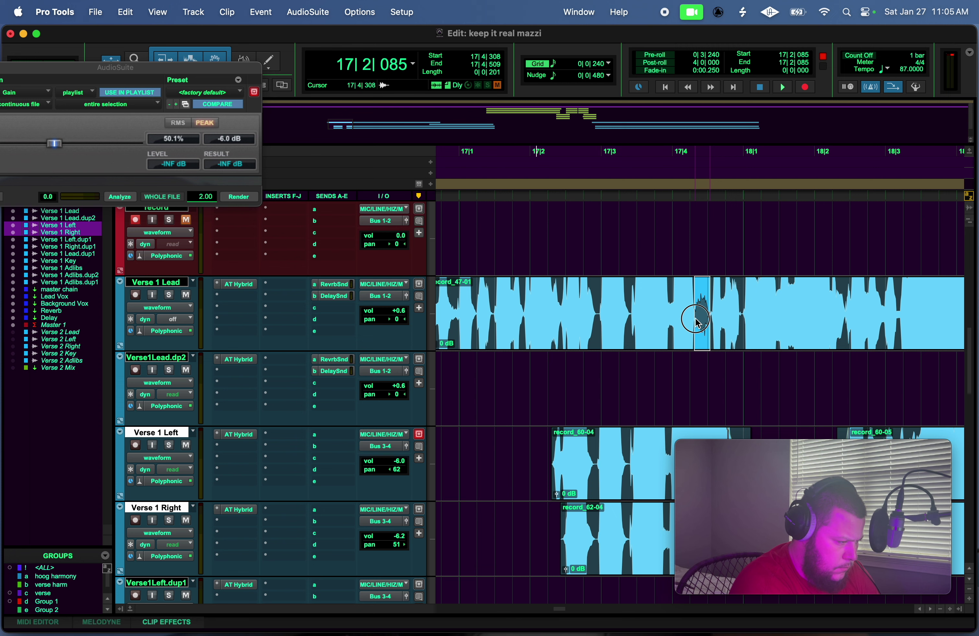
pyautogui.click(243, 197)
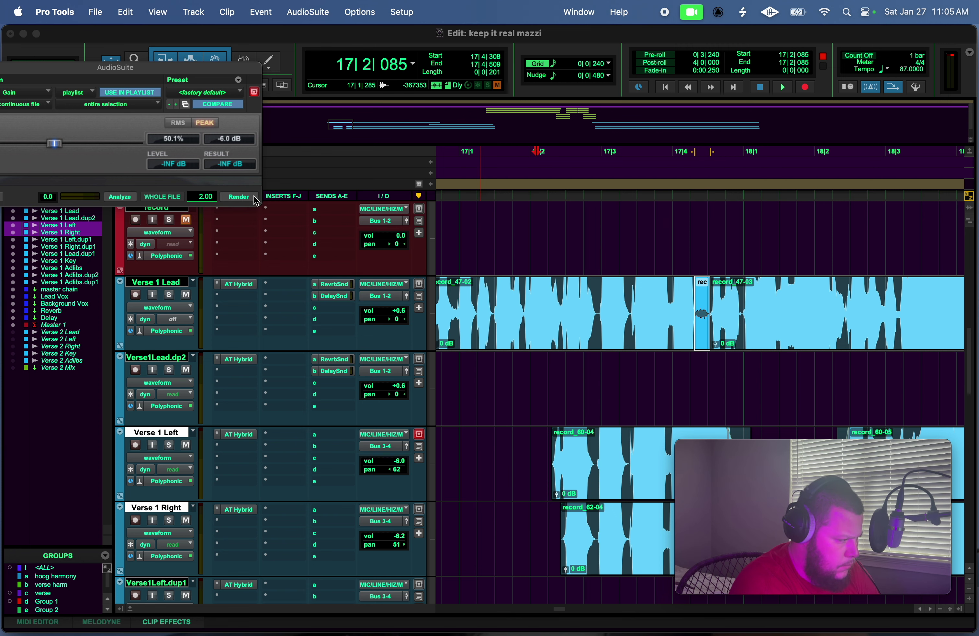
# Replay the section and render the -6 dB Gain on the Verse 1 Lead breath from 18|4|316 to 18|4|491.
pyautogui.click(468, 160)
pyautogui.press('space')
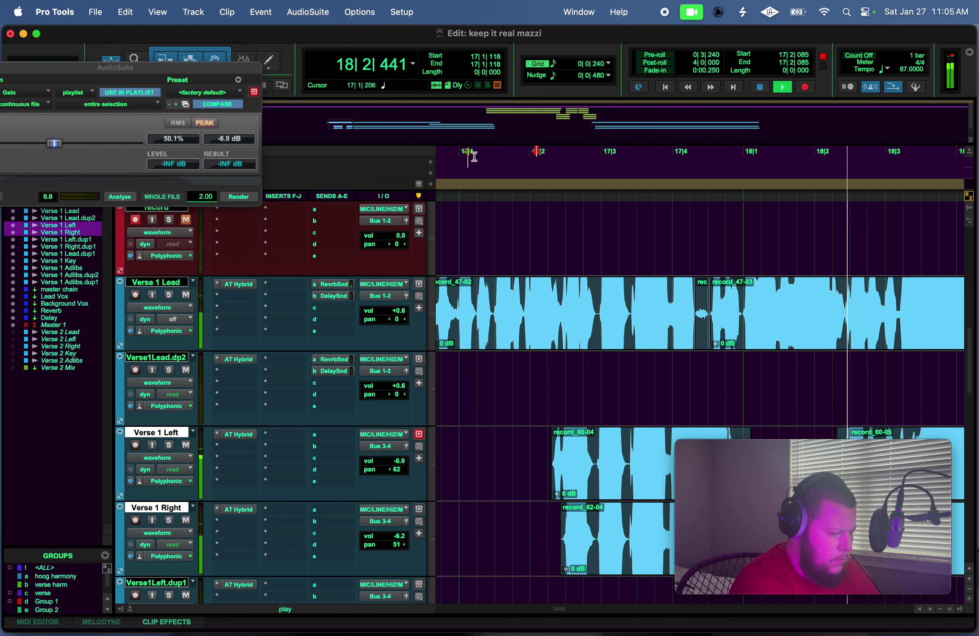
pyautogui.press('space')
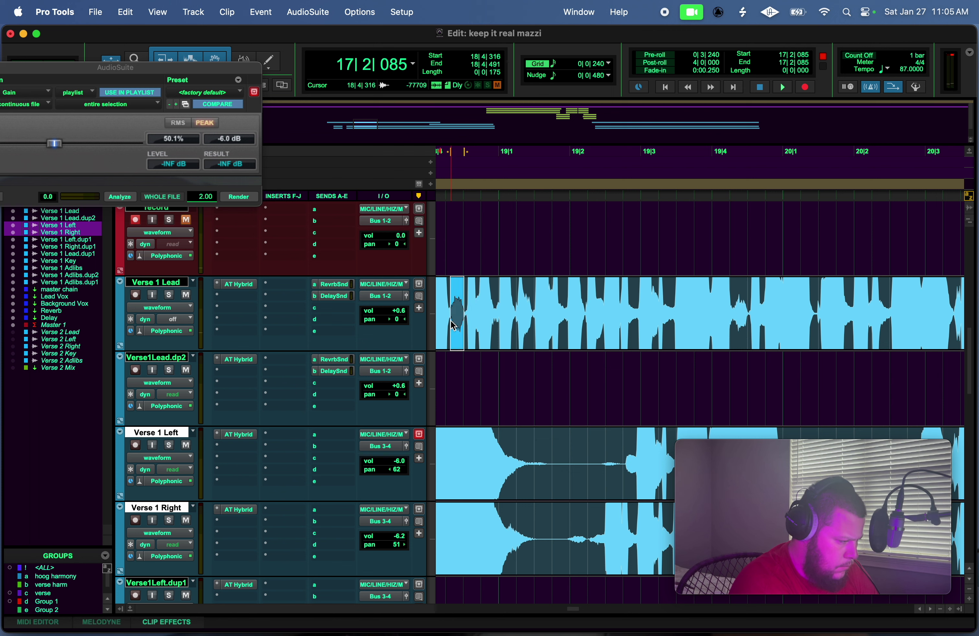
pyautogui.click(234, 200)
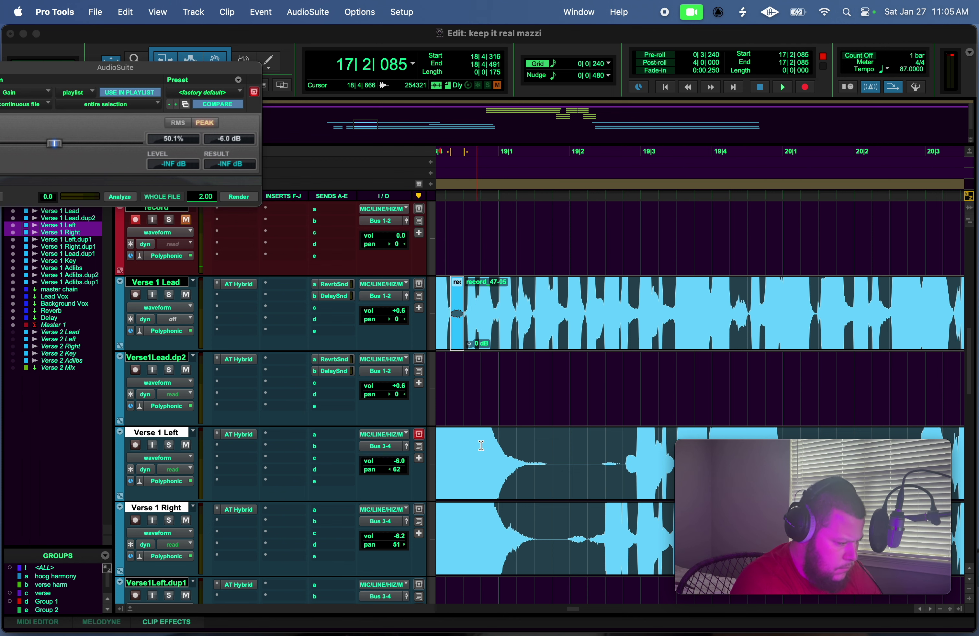
# Delete the grouped Verse 1 Left and Right audio from 19|1|335 to 19|2|827 and fade the clip edges on both sides of the gap.
pyautogui.moveTo(523, 454); pyautogui.dragTo(634, 561)
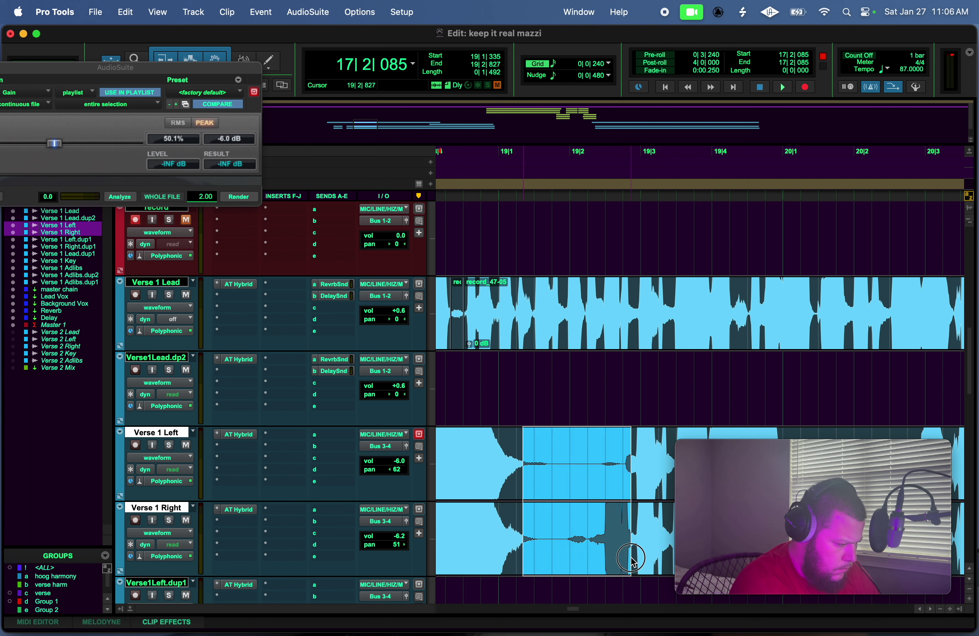
pyautogui.press('Delete')
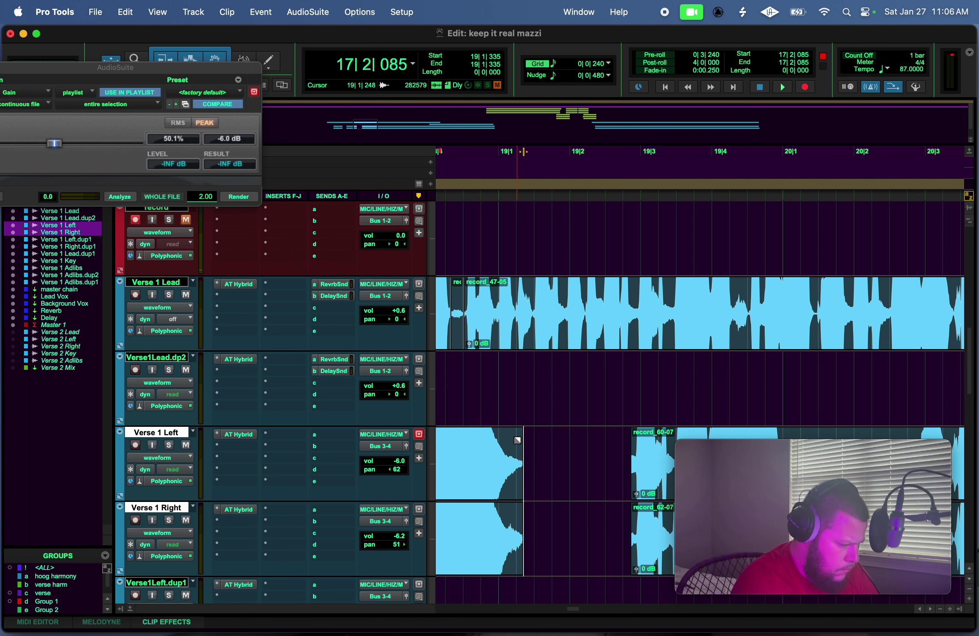
pyautogui.moveTo(517, 440); pyautogui.dragTo(494, 429)
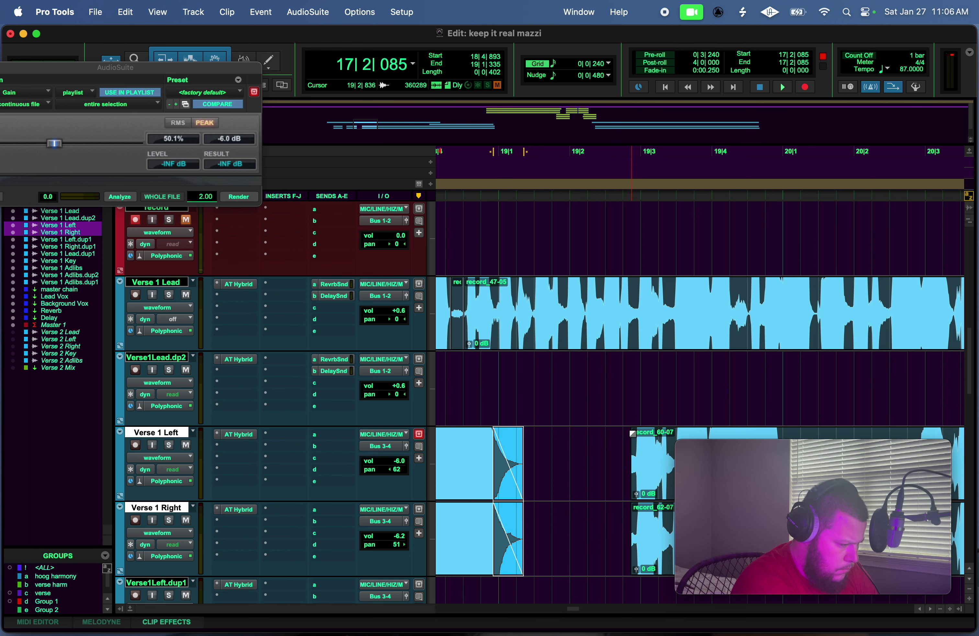
pyautogui.moveTo(632, 433); pyautogui.dragTo(650, 437)
# Select the breath clip from 17|4|317 to 17|4|518 on Verse 1 Lead and play back the section from 17|2|357.
pyautogui.press('space')
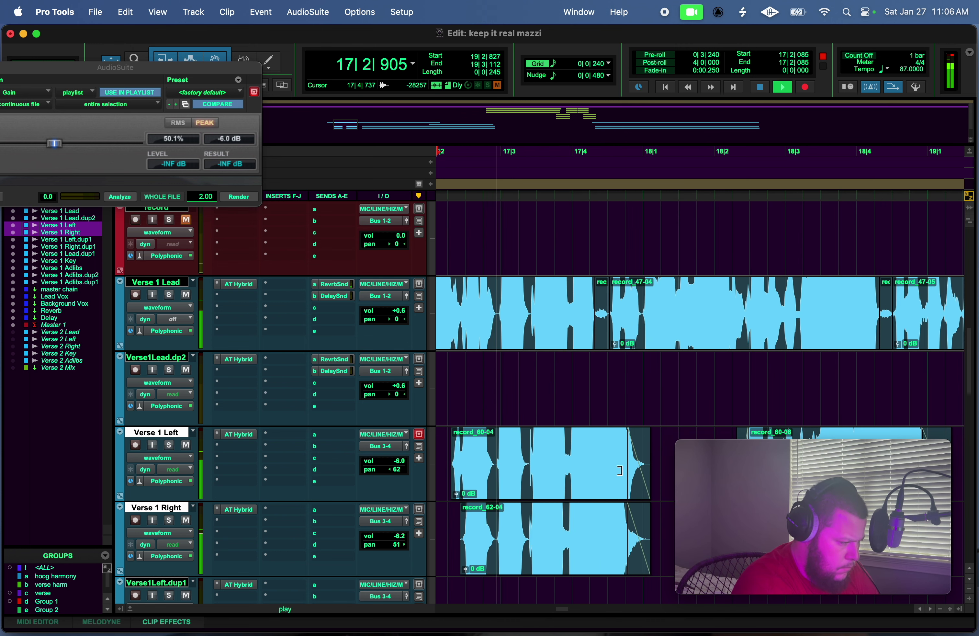
pyautogui.moveTo(564, 610); pyautogui.dragTo(568, 615)
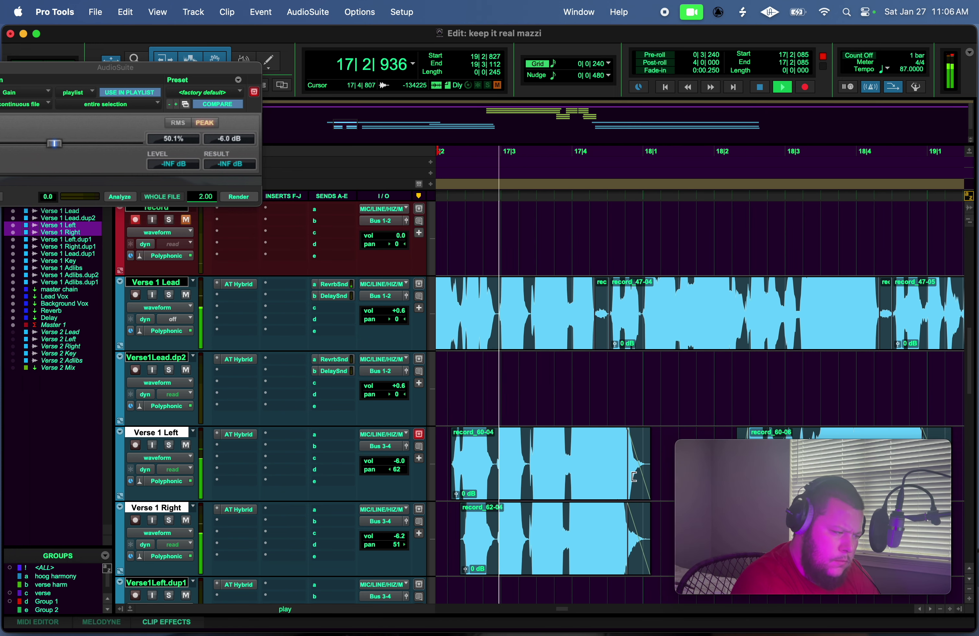
pyautogui.moveTo(589, 310); pyautogui.dragTo(611, 316)
pyautogui.click(611, 316)
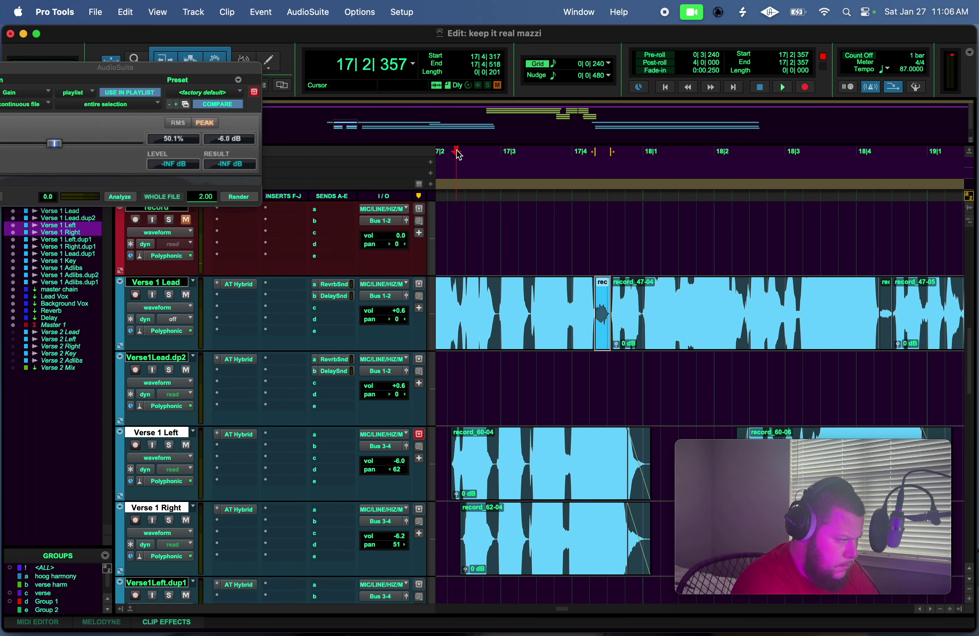
pyautogui.press('space')
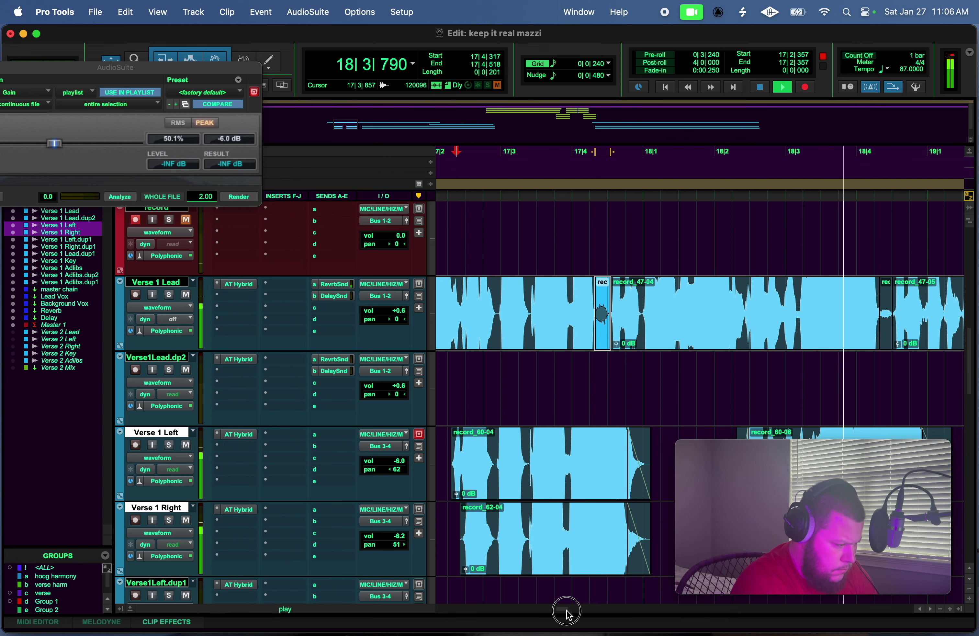
pyautogui.moveTo(566, 611); pyautogui.dragTo(553, 612)
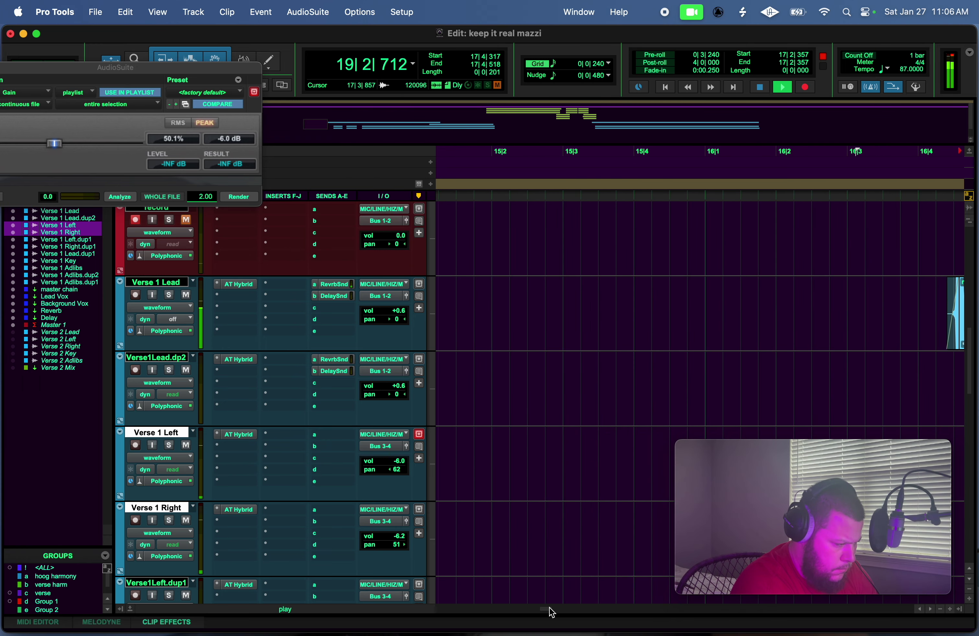
pyautogui.press('space')
pyautogui.press('space')
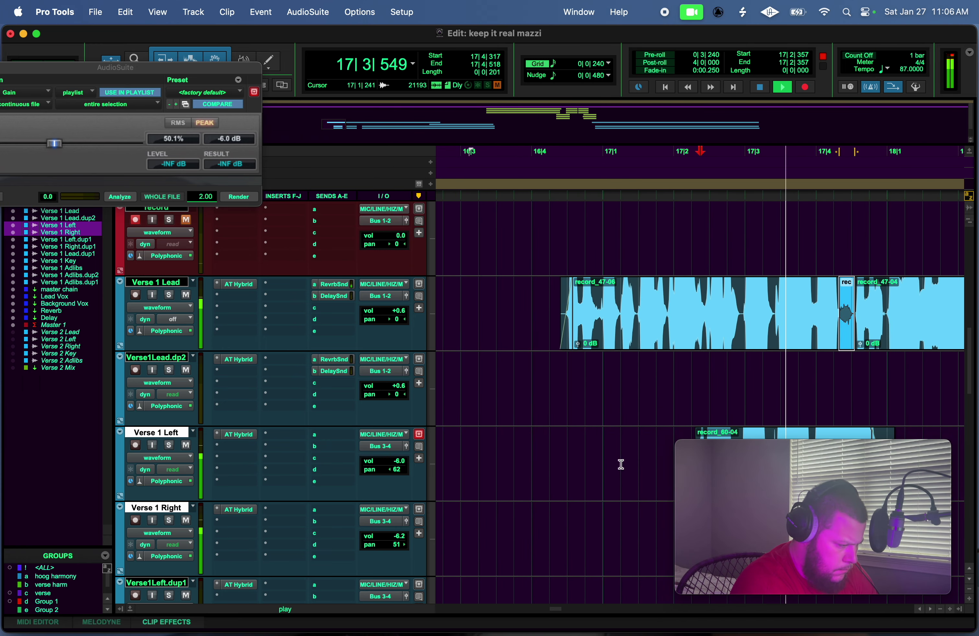
pyautogui.press('space')
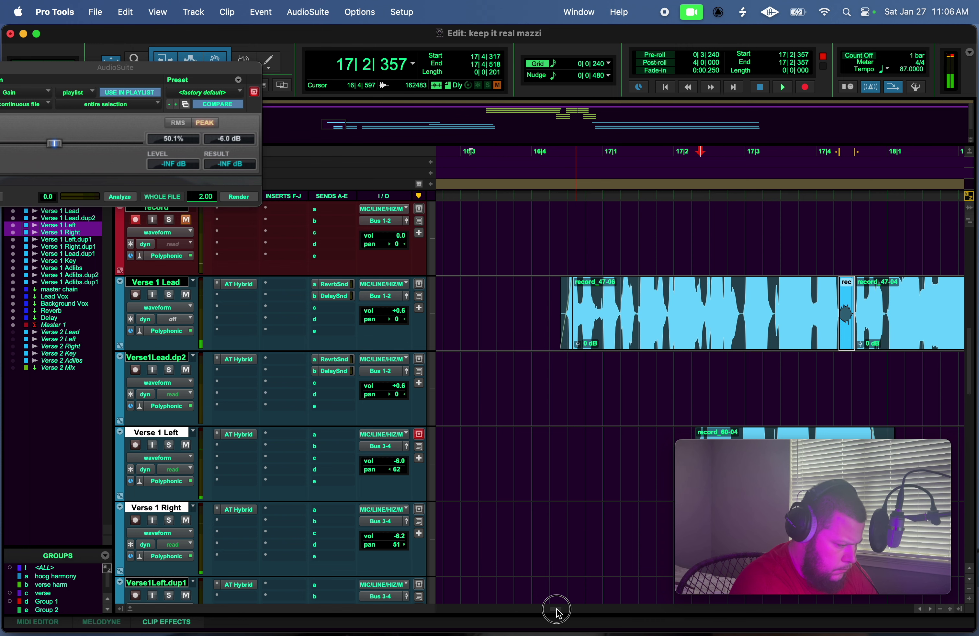
# Move the fade-out start before 18|1 on Verse 1 Left and Right to 17|4|850 and play back from 17|3|542.
pyautogui.moveTo(557, 609); pyautogui.dragTo(565, 609)
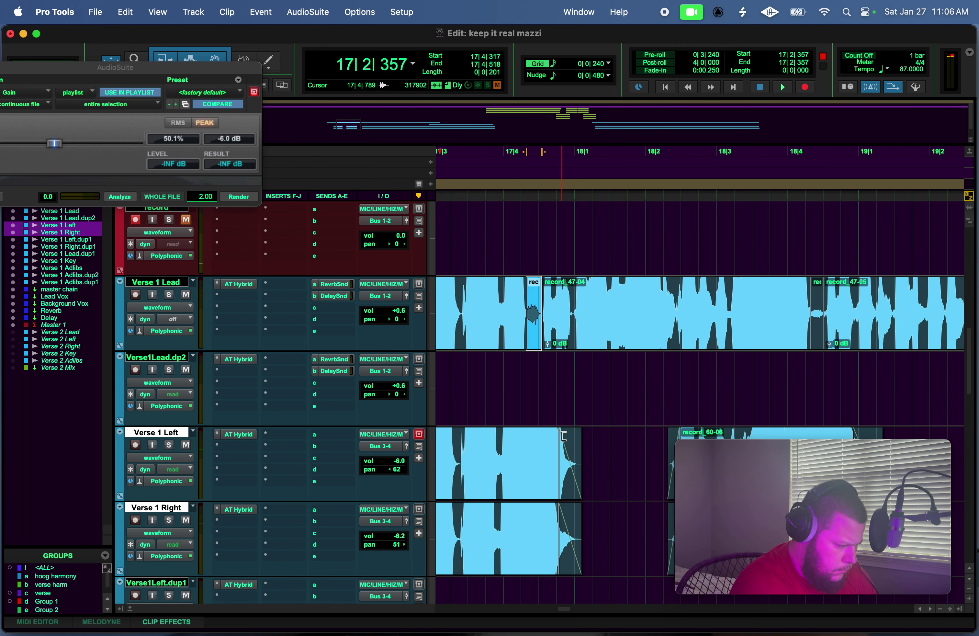
pyautogui.moveTo(556, 454); pyautogui.dragTo(566, 454)
pyautogui.click(474, 206)
pyautogui.press('space')
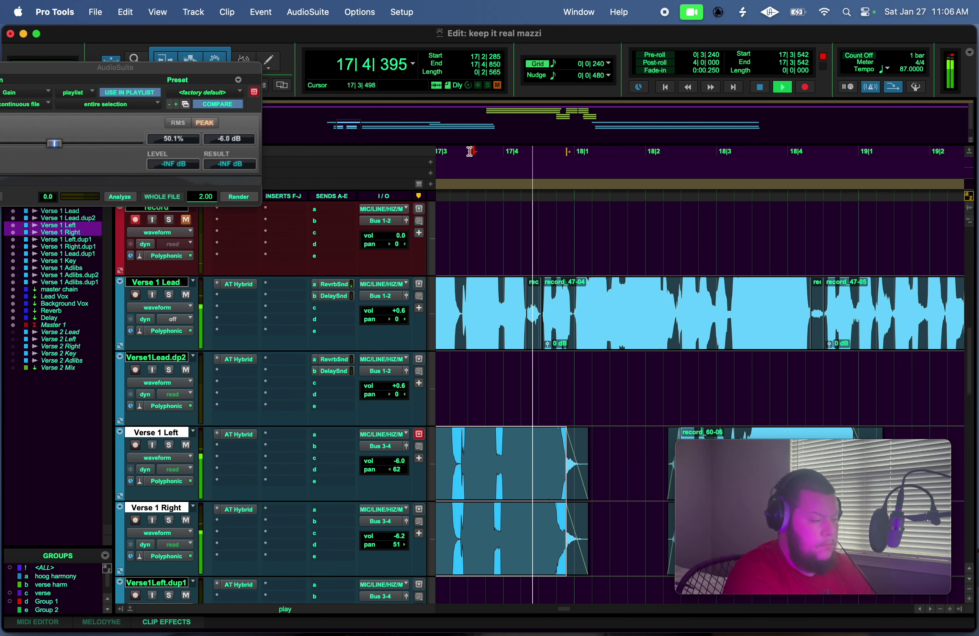
# Render the -6 dB Gain on the Verse 1 Lead breath from 19|4|289 to 19|4|481 and stop playback.
pyautogui.moveTo(564, 610); pyautogui.dragTo(577, 609)
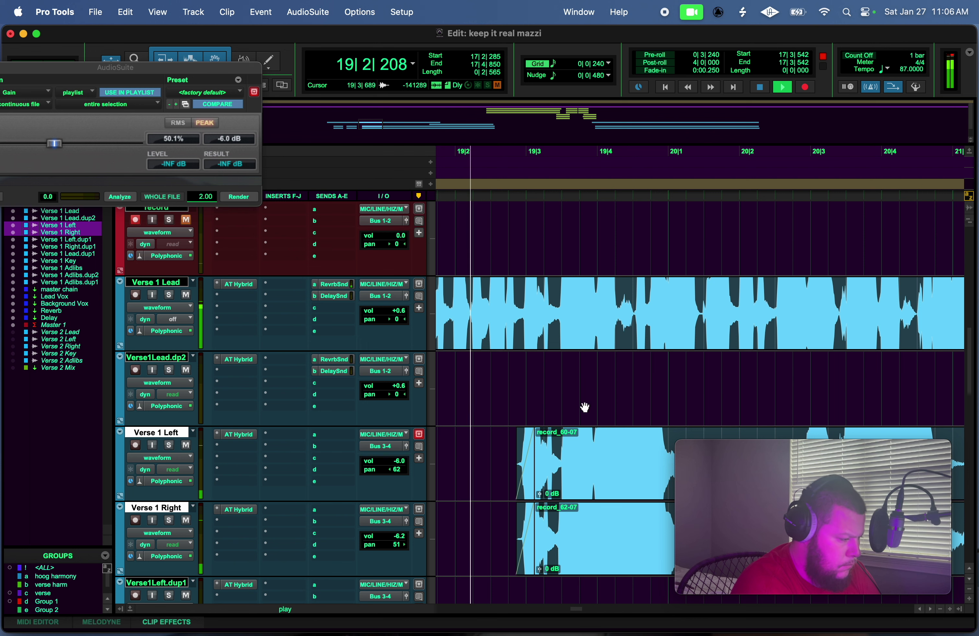
pyautogui.moveTo(619, 316); pyautogui.dragTo(634, 317)
pyautogui.click(246, 197)
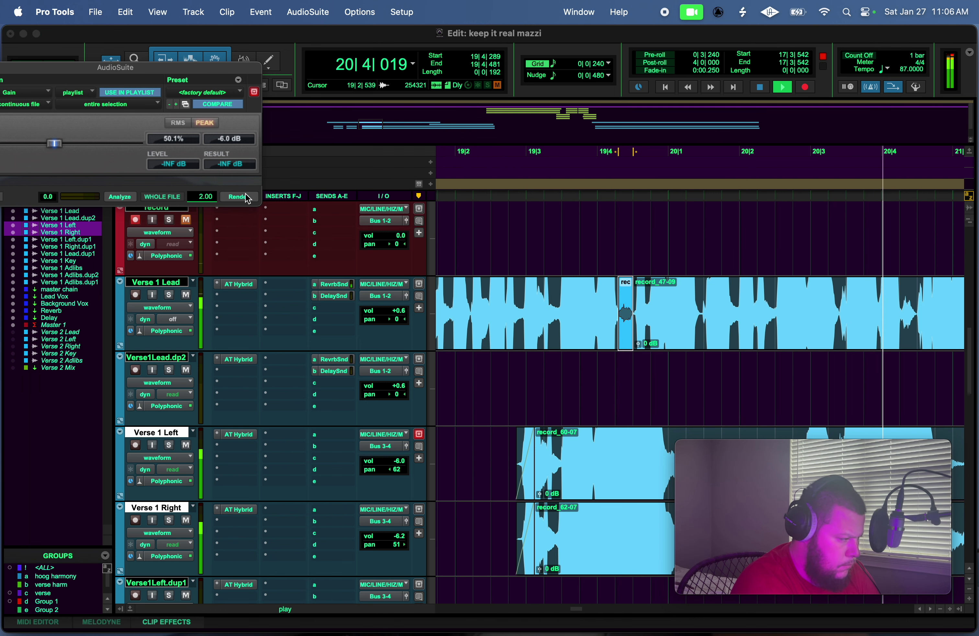
pyautogui.press('space')
# Render the -6 dB Gain on the Verse 1 Lead breath from 20|4|288 to 20|4|428 and play back from 17|3|542.
pyautogui.click(903, 303)
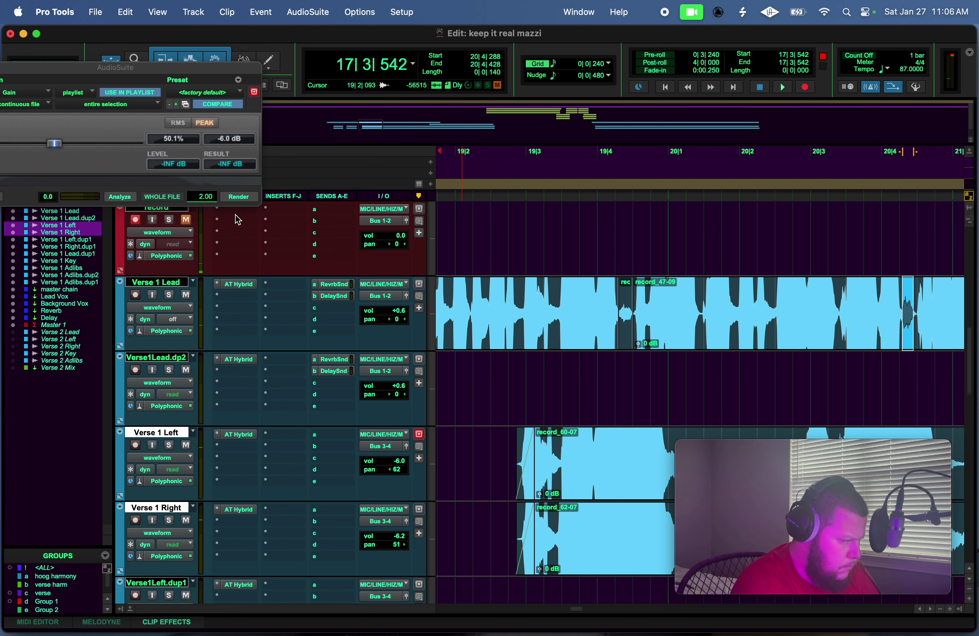
pyautogui.click(239, 198)
pyautogui.click(456, 163)
pyautogui.press('space')
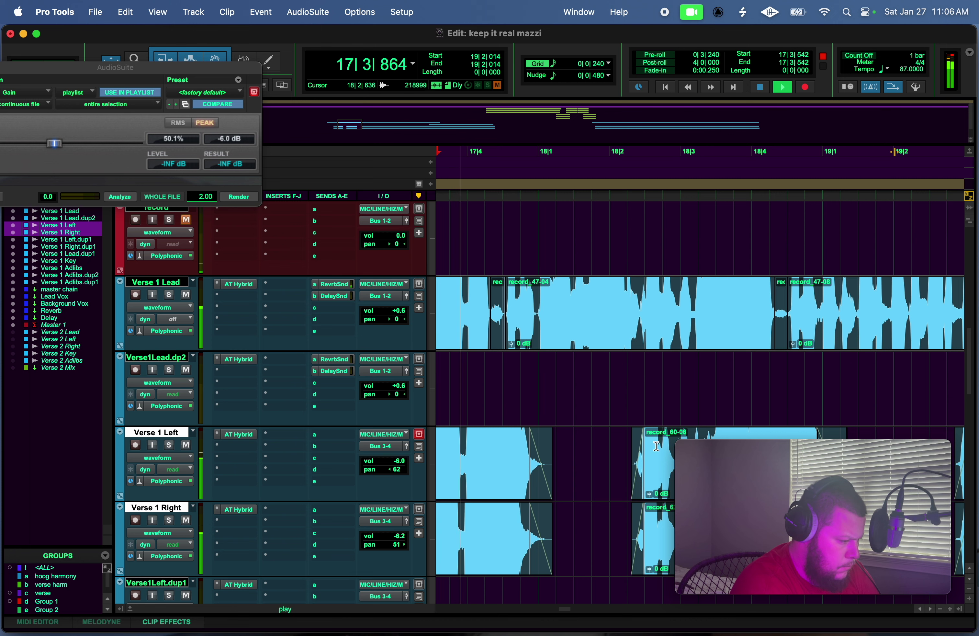
# Delete the grouped Verse 1 Left and Right audio from 20|1|247 to 20|2|809 and fade the clip edges on both sides of the gap.
pyautogui.moveTo(568, 612); pyautogui.dragTo(580, 609)
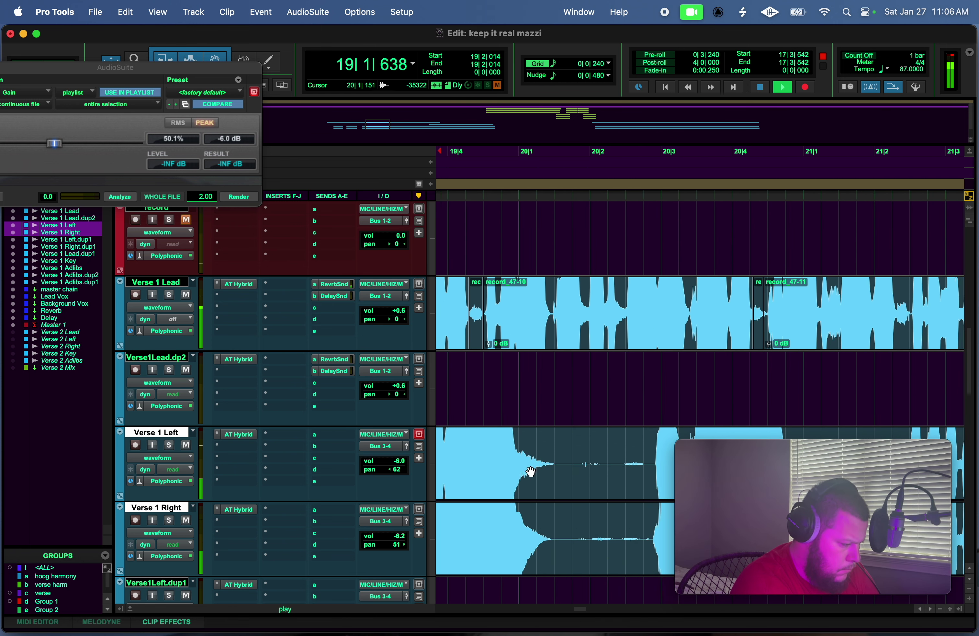
pyautogui.moveTo(538, 454); pyautogui.dragTo(647, 499)
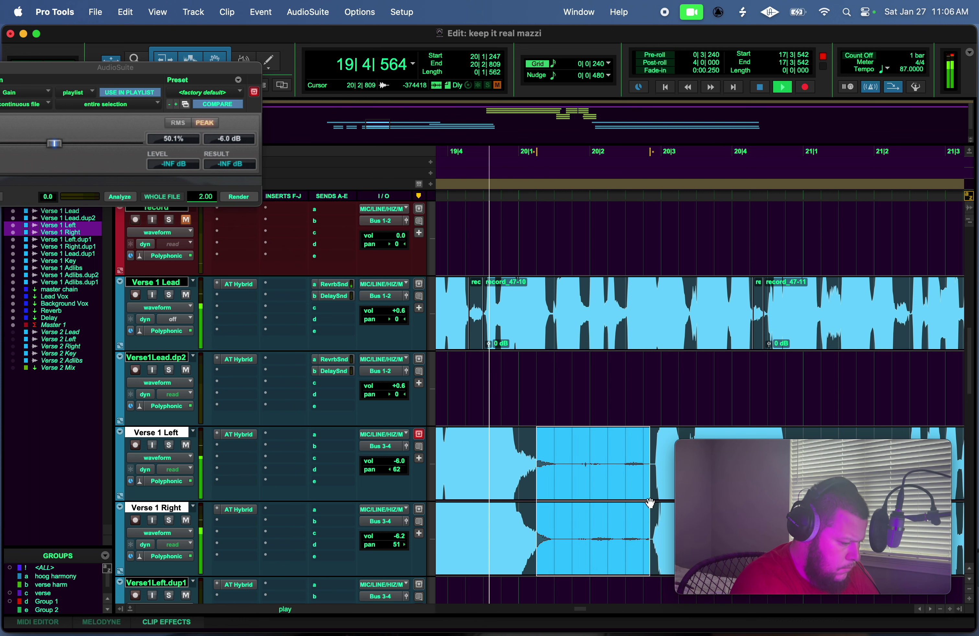
pyautogui.press('Delete')
pyautogui.moveTo(533, 429); pyautogui.dragTo(506, 432)
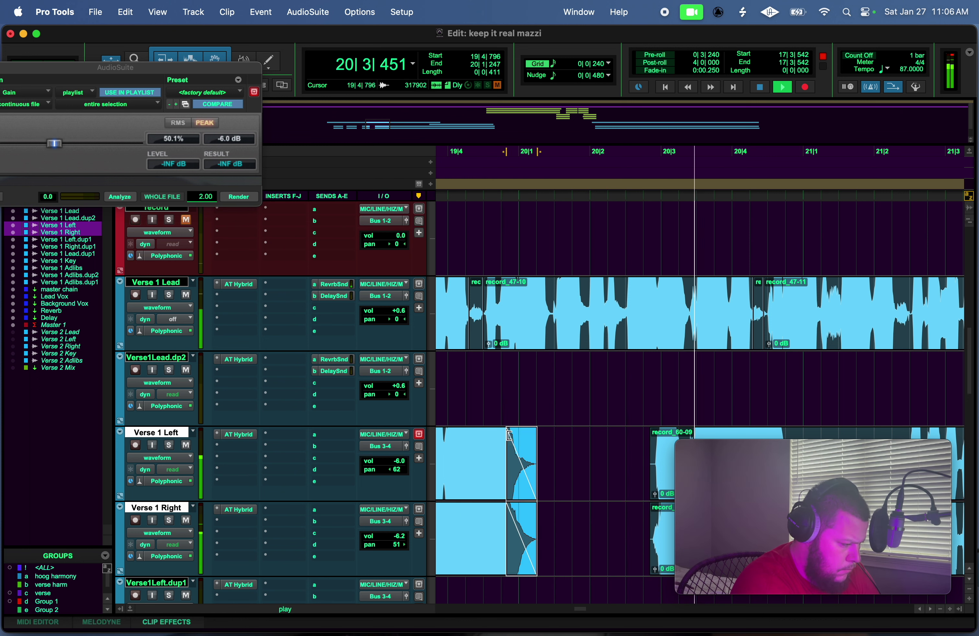
pyautogui.moveTo(657, 437); pyautogui.dragTo(663, 433)
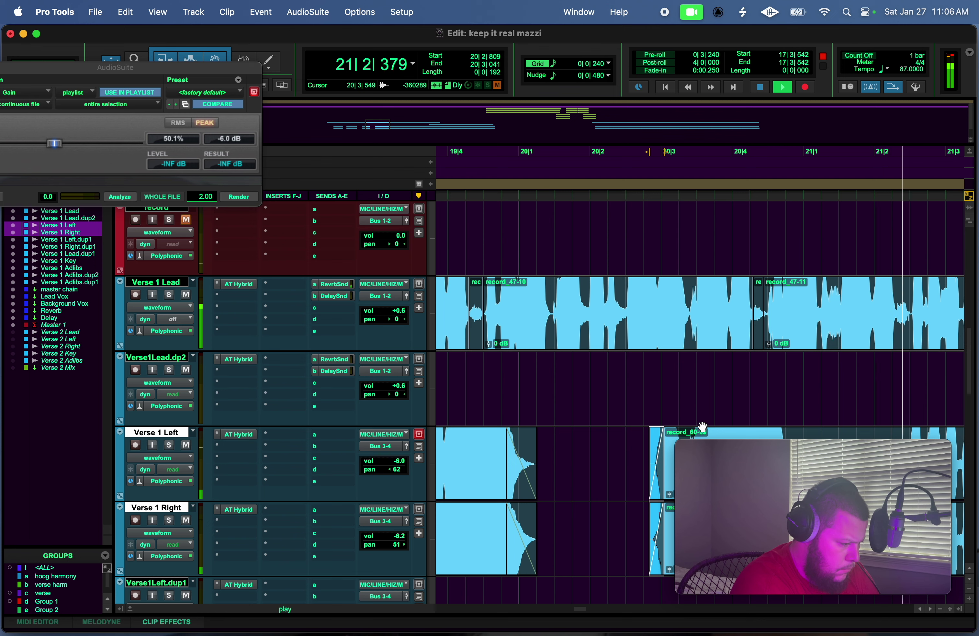
# Delete the grouped Verse 1 Left and Right audio from 21|1|168 to 21|2|432.
pyautogui.press('space')
pyautogui.press('space')
pyautogui.moveTo(563, 612); pyautogui.dragTo(588, 616)
pyautogui.moveTo(615, 451); pyautogui.dragTo(706, 475)
pyautogui.press('Delete')
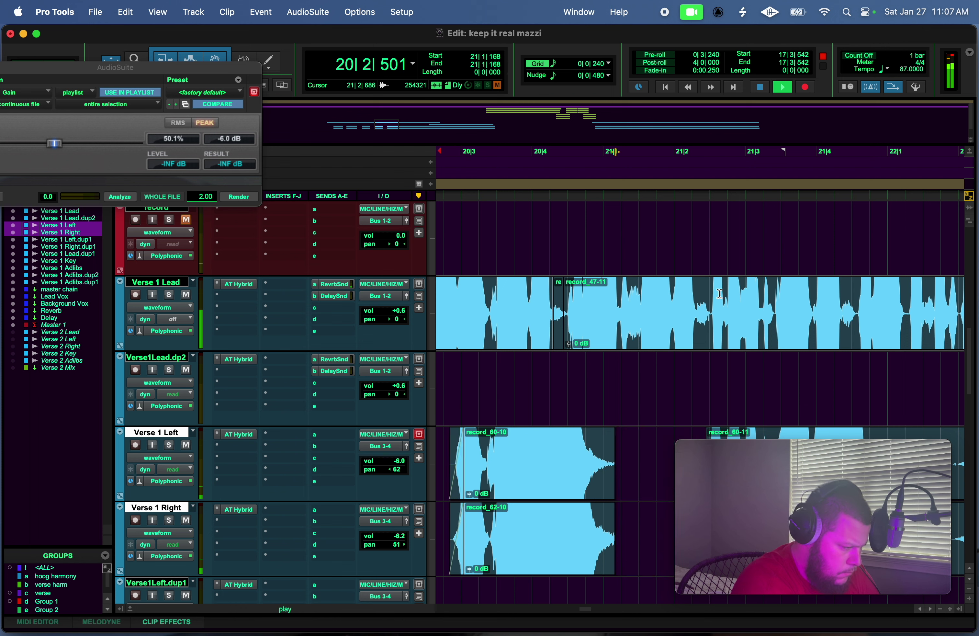
# Render the -6 dB Gain on the Verse 1 Lead breath from 21|2|301 to 21|2|485 and stop playback.
pyautogui.moveTo(695, 306); pyautogui.dragTo(710, 311)
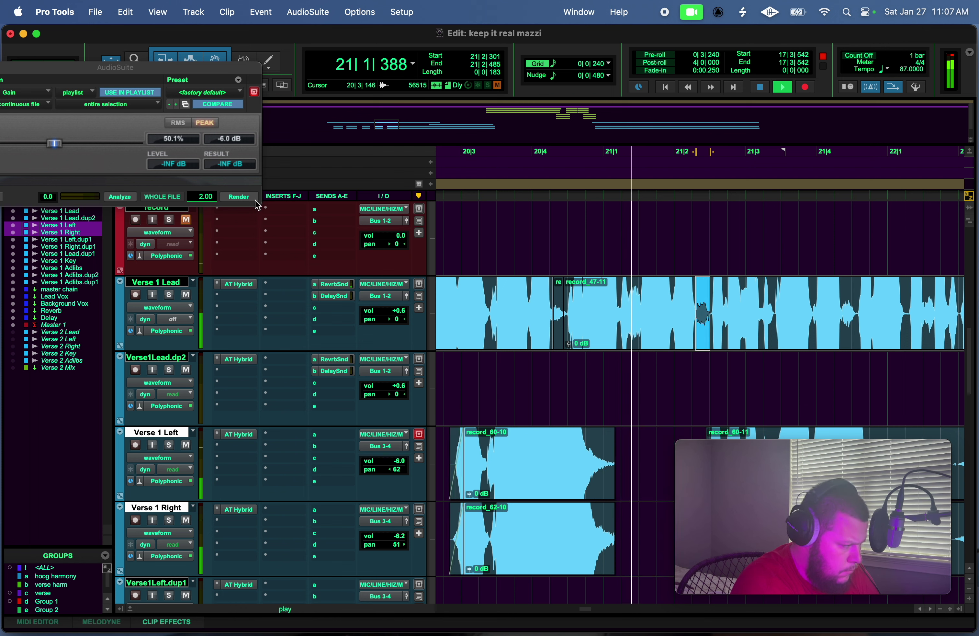
pyautogui.press('super+e')
pyautogui.press('space')
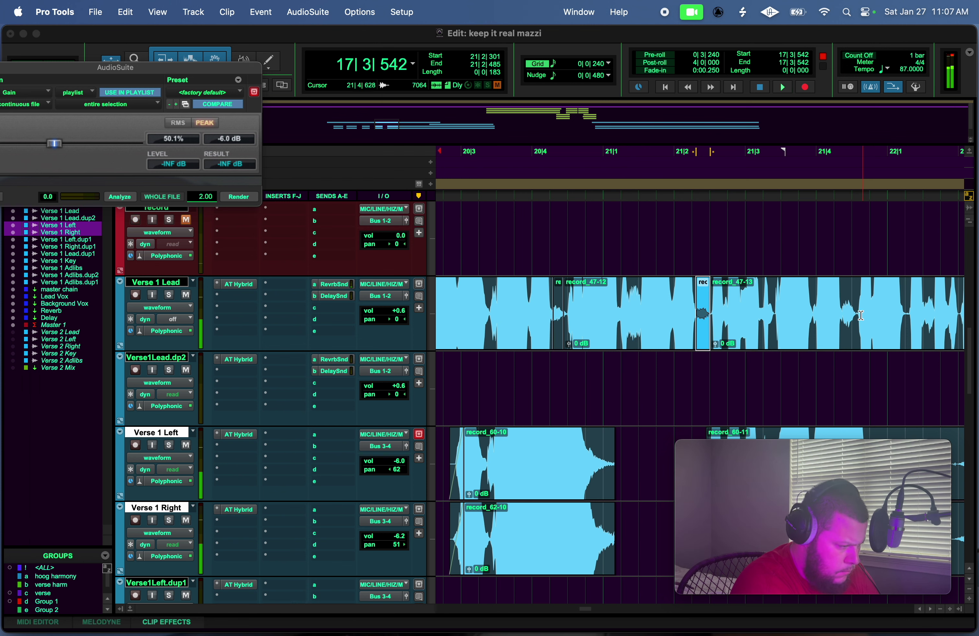
# Render the -6 dB Gain on the Verse 1 Lead breath from 21|4|349 to 21|4|532 and play back from 17|3|542.
pyautogui.click(856, 310)
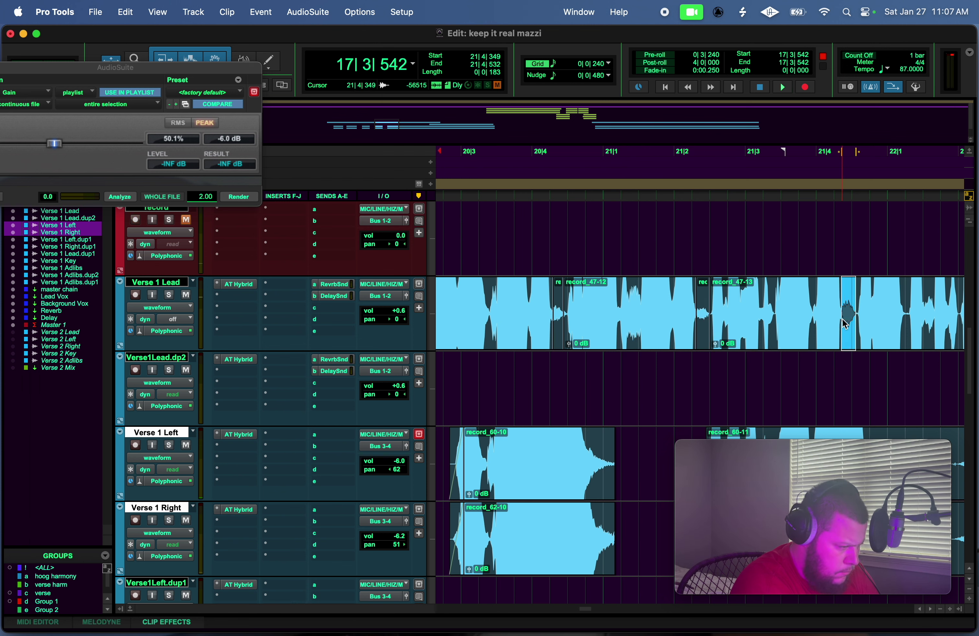
pyautogui.click(253, 200)
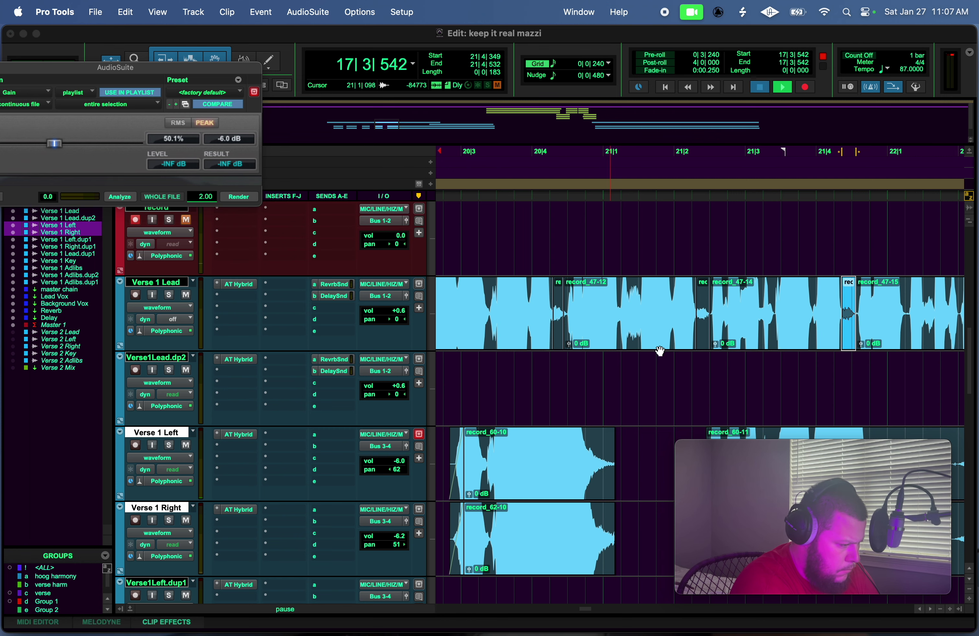
pyautogui.press('space')
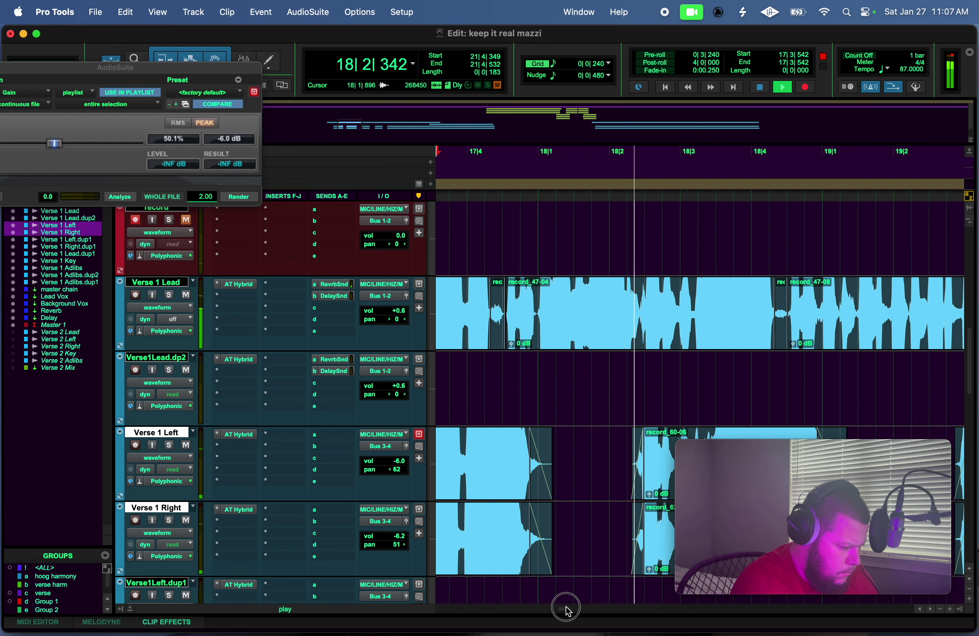
# Fade Verse 1 Left and Right out from 20|4|857 to 21|1|168 and in from 21|2|432 to 21|2|607, then play back from 21|1|133.
pyautogui.moveTo(566, 610); pyautogui.dragTo(590, 611)
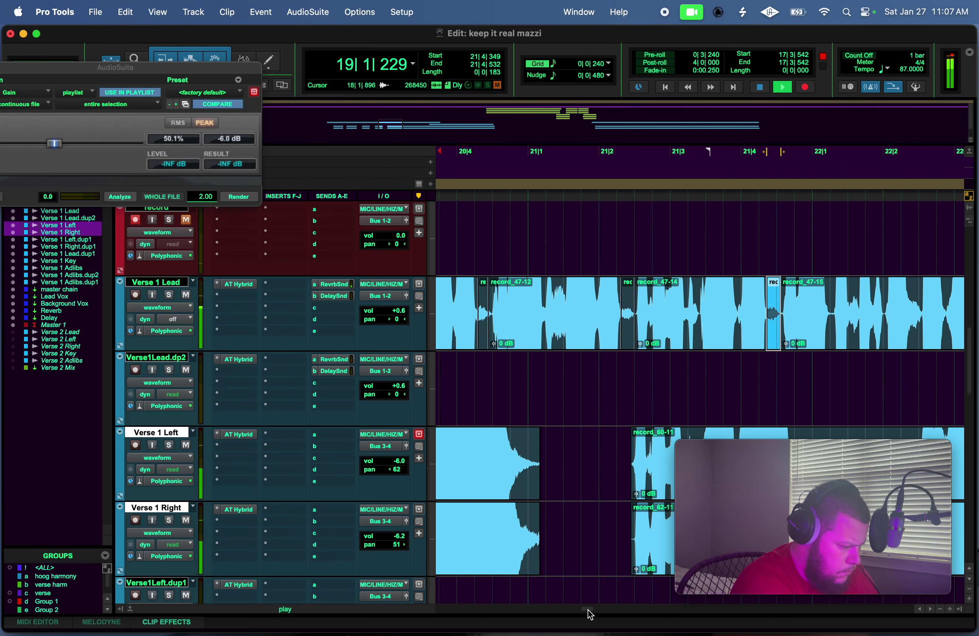
pyautogui.moveTo(538, 433); pyautogui.dragTo(519, 572)
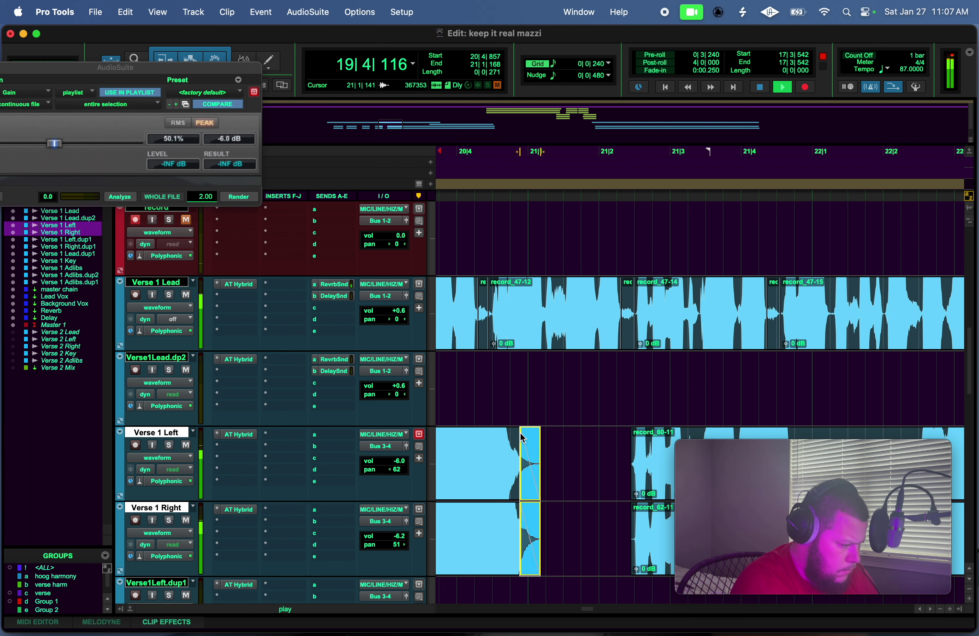
pyautogui.moveTo(638, 432); pyautogui.dragTo(644, 433)
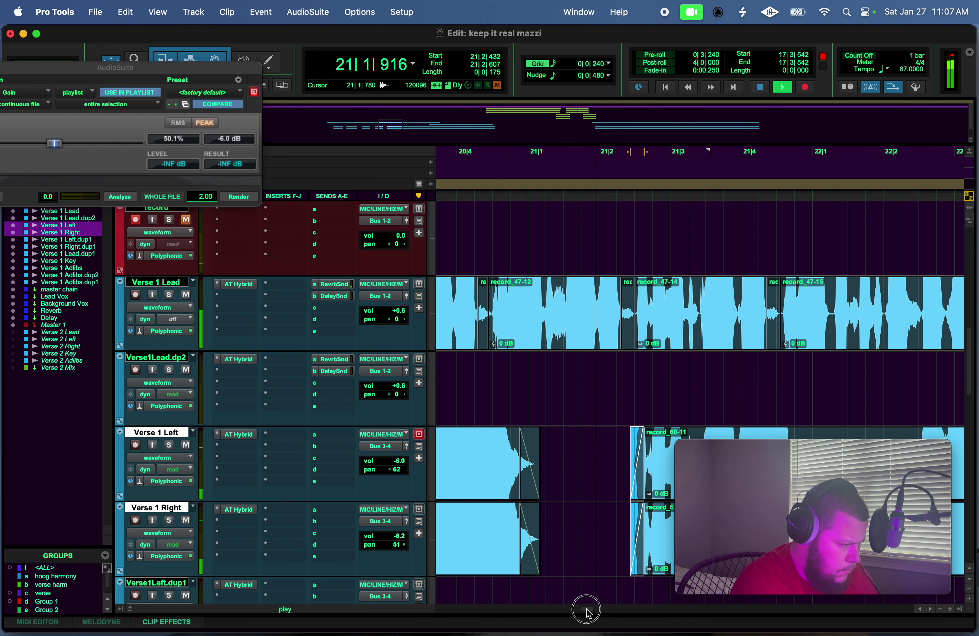
pyautogui.moveTo(588, 610); pyautogui.dragTo(588, 610)
pyautogui.press('space')
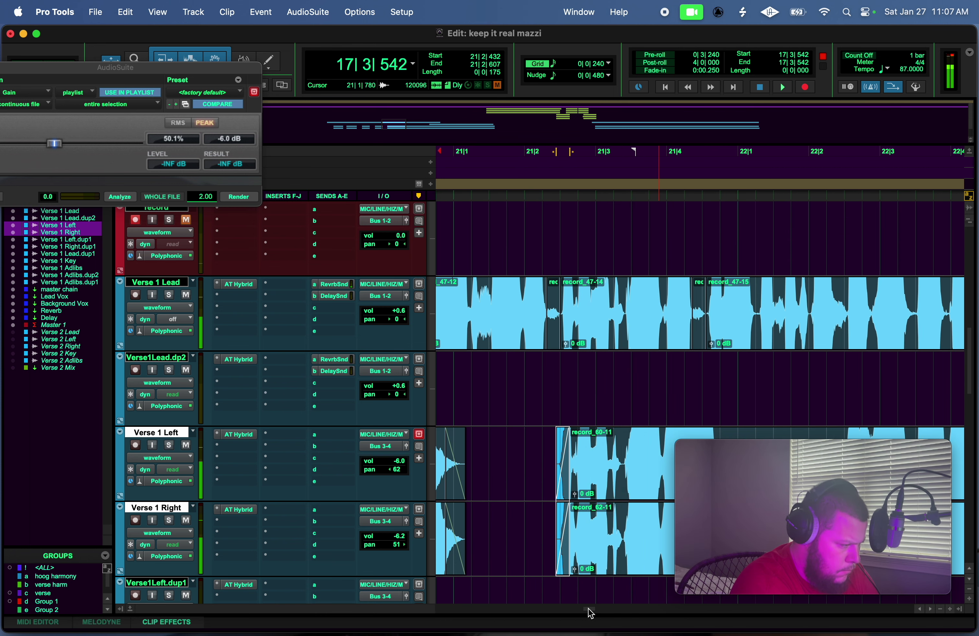
pyautogui.click(464, 154)
pyautogui.press('space')
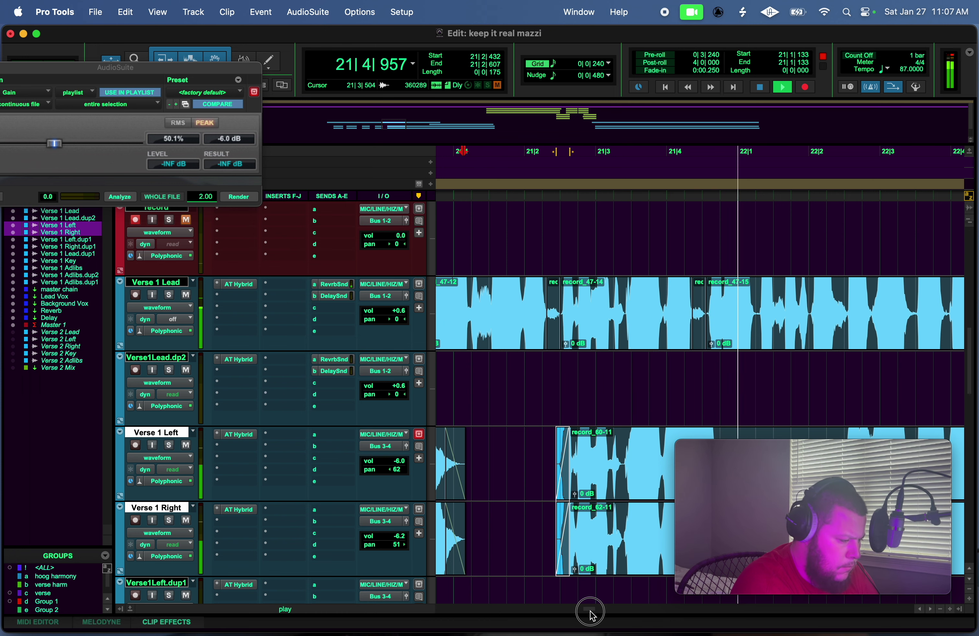
# Delete the Verse 1 Left and Right audio from 21|4|900 to 22|2|379, fading out from 21|4|663 and back in until 22|2|527.
pyautogui.moveTo(590, 609); pyautogui.dragTo(596, 610)
pyautogui.press('space')
pyautogui.moveTo(484, 454); pyautogui.dragTo(585, 497)
pyautogui.press('Delete')
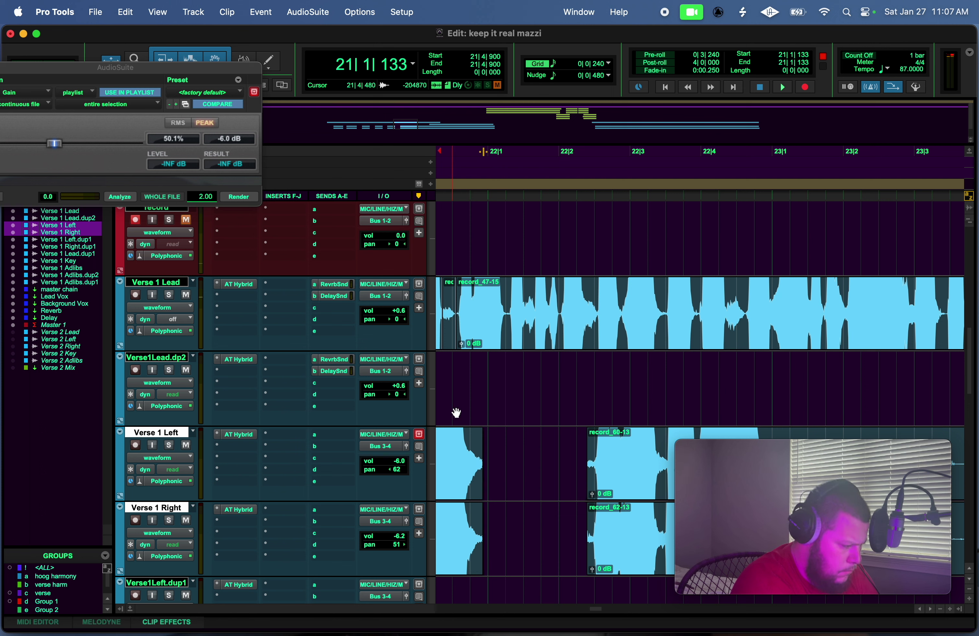
pyautogui.moveTo(482, 431); pyautogui.dragTo(468, 435)
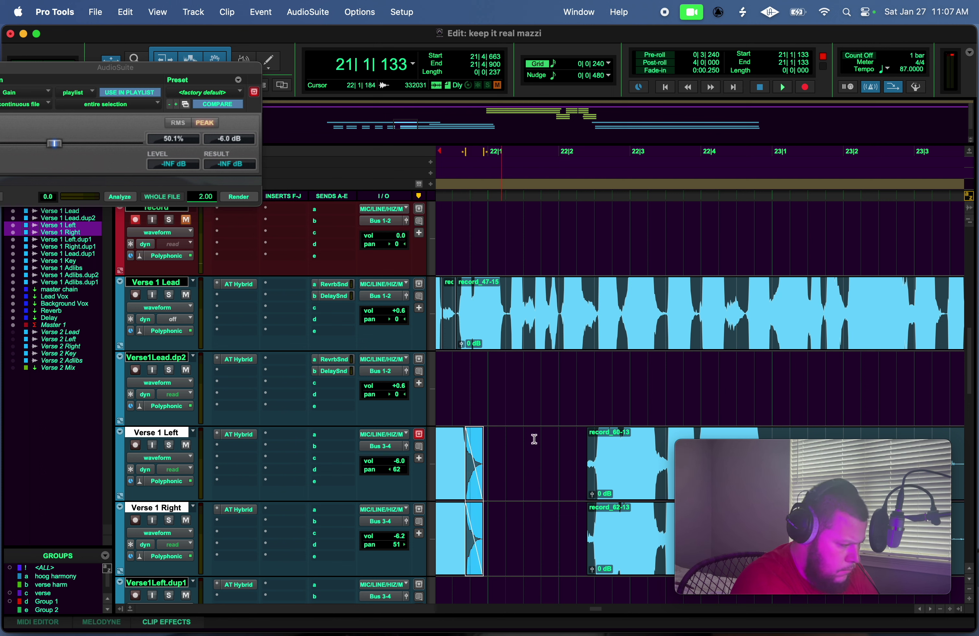
pyautogui.moveTo(591, 442); pyautogui.dragTo(597, 447)
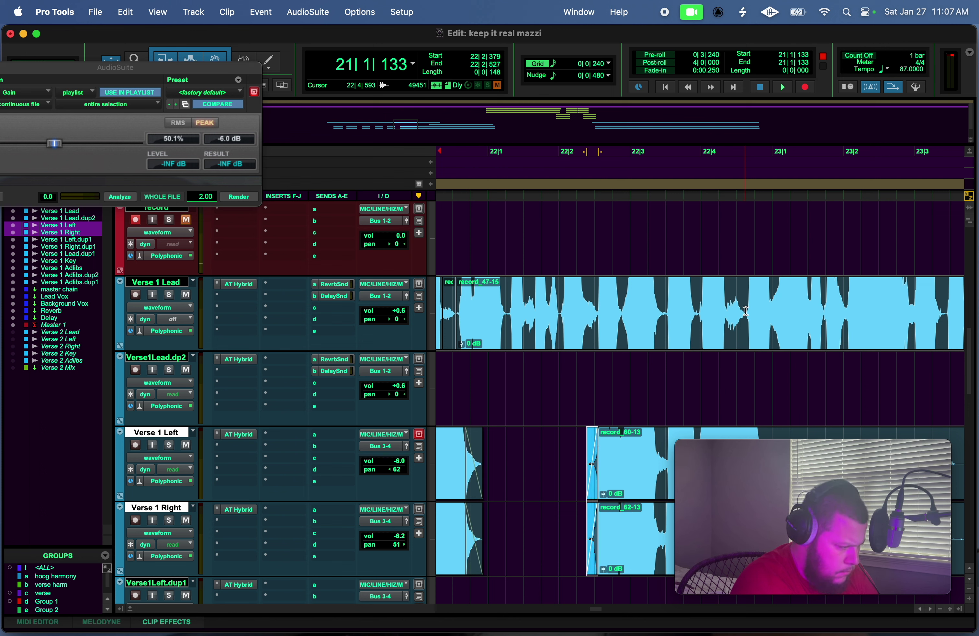
# Render the -6 dB Gain on the Verse 1 Lead breath from 22|4|357 to 22|4|593 and play back from 21|4|445.
pyautogui.moveTo(745, 311); pyautogui.dragTo(731, 324)
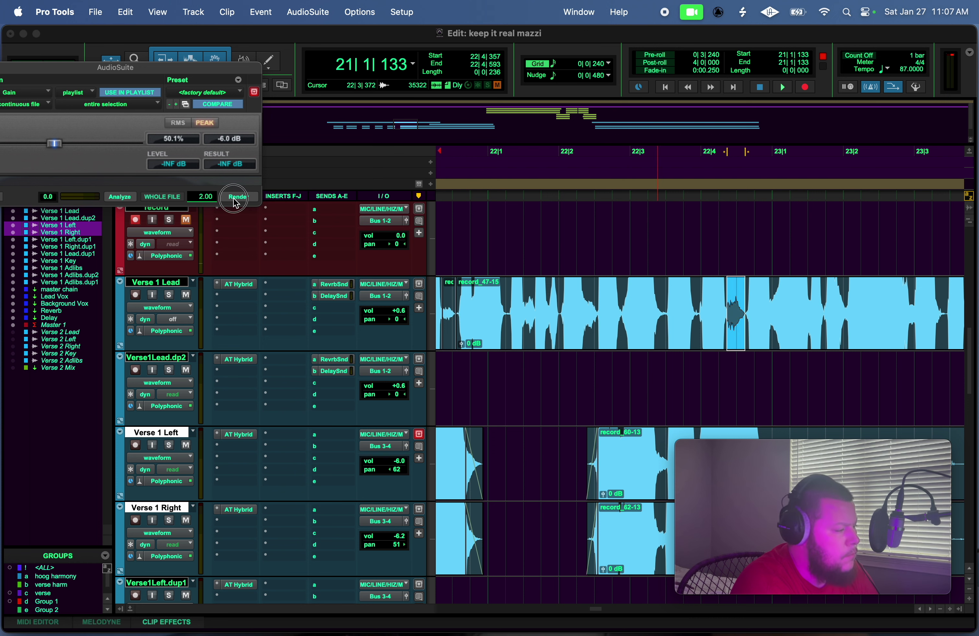
pyautogui.press('super+e')
pyautogui.click(450, 155)
pyautogui.press('space')
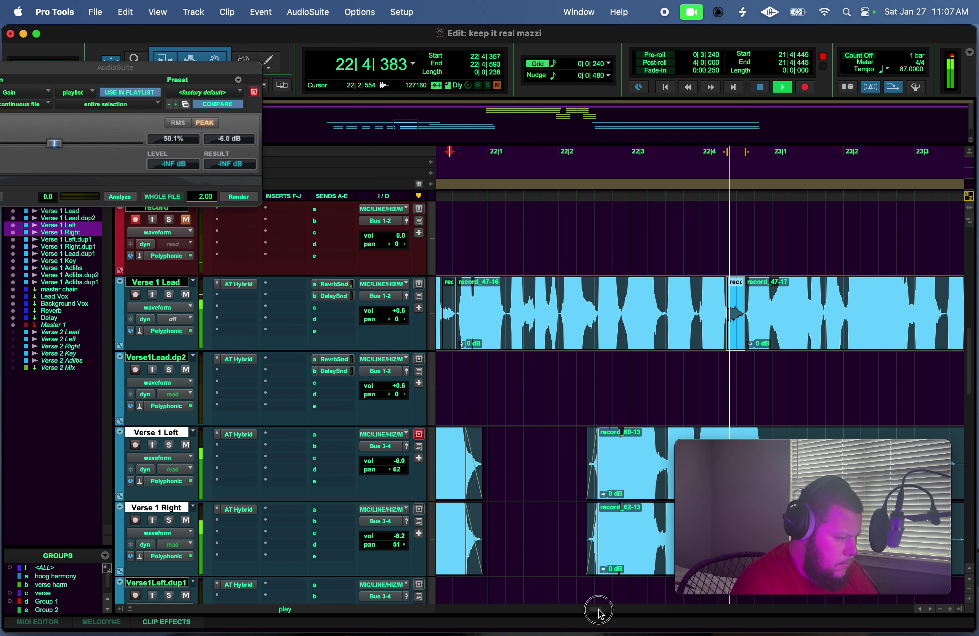
# Delete the Verse 1 Left and Right audio from 23|1|140 to just before 24|1, fade out from 22|4|925, and play back from 23|1|726.
pyautogui.hscroll(10, 601, 611)
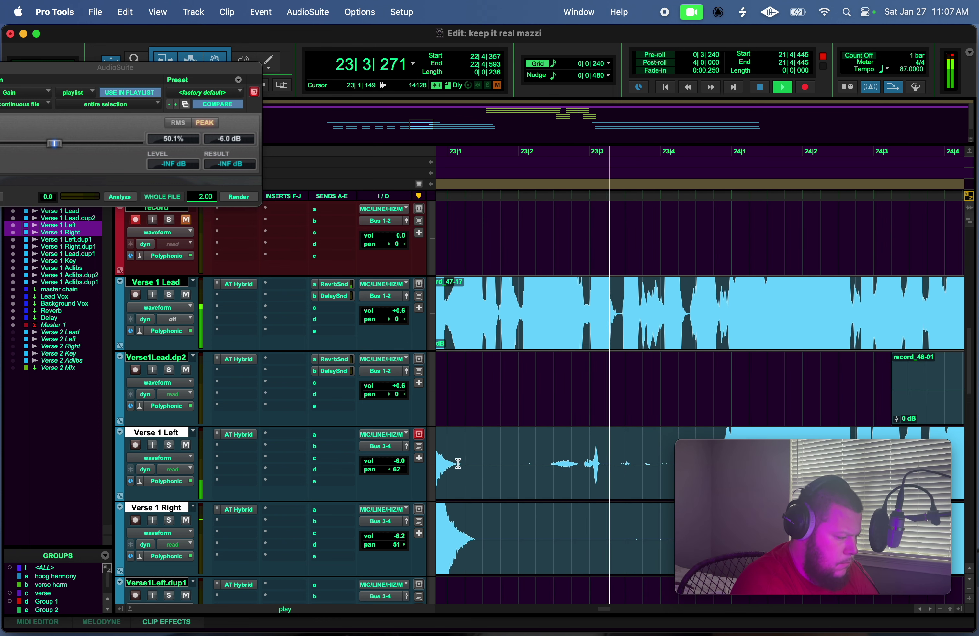
pyautogui.moveTo(457, 460); pyautogui.dragTo(706, 530)
pyautogui.press('space')
pyautogui.press('Delete')
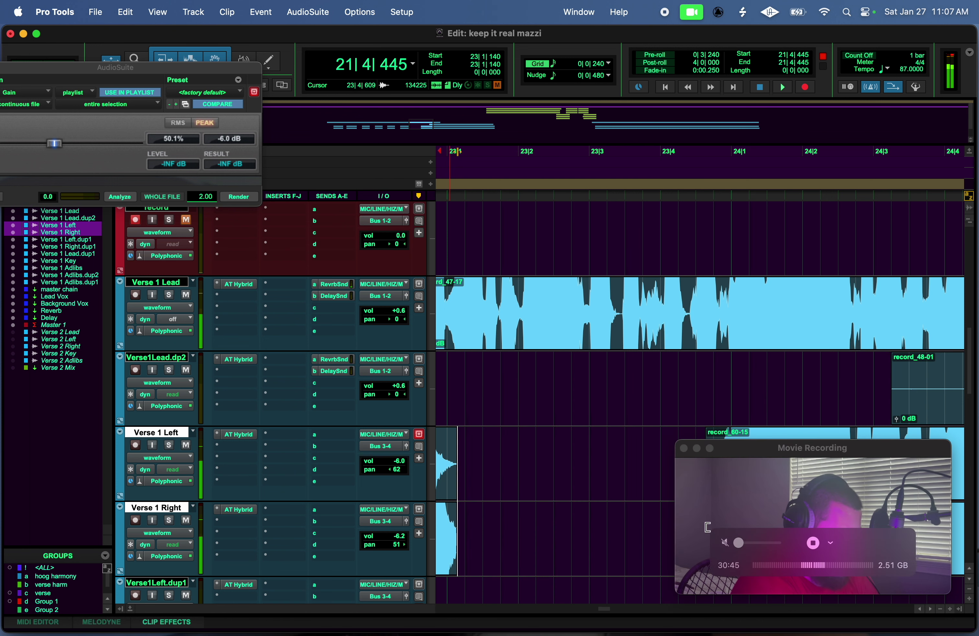
pyautogui.moveTo(457, 430); pyautogui.dragTo(444, 431)
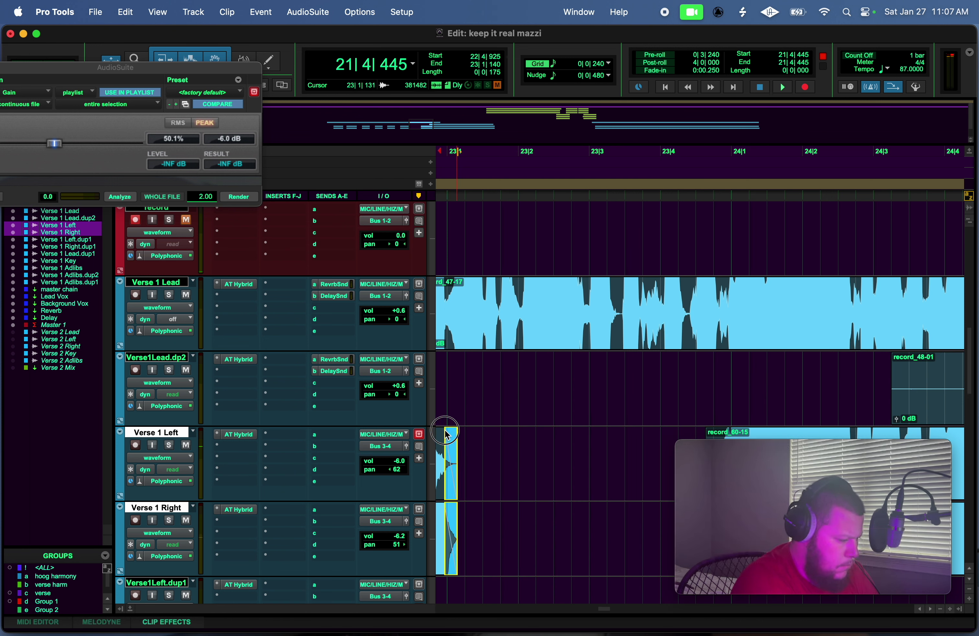
pyautogui.click(501, 154)
pyautogui.press('space')
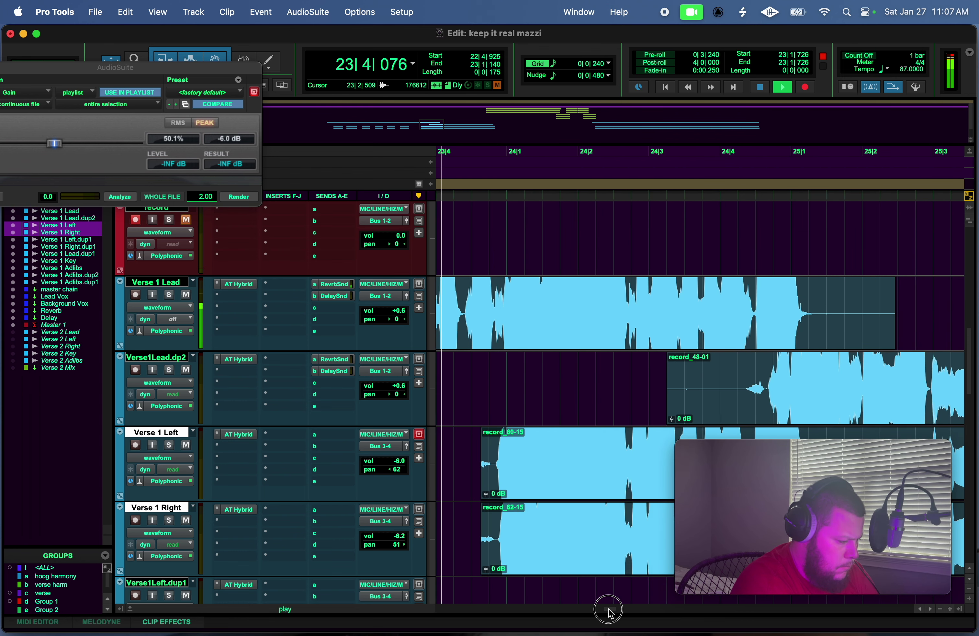
# Trim the start of the Verse 1 Left and Right clips before 24|1 to 23|4|784 and fade them in until 23|4|942.
pyautogui.press('space')
pyautogui.moveTo(459, 452); pyautogui.dragTo(494, 491)
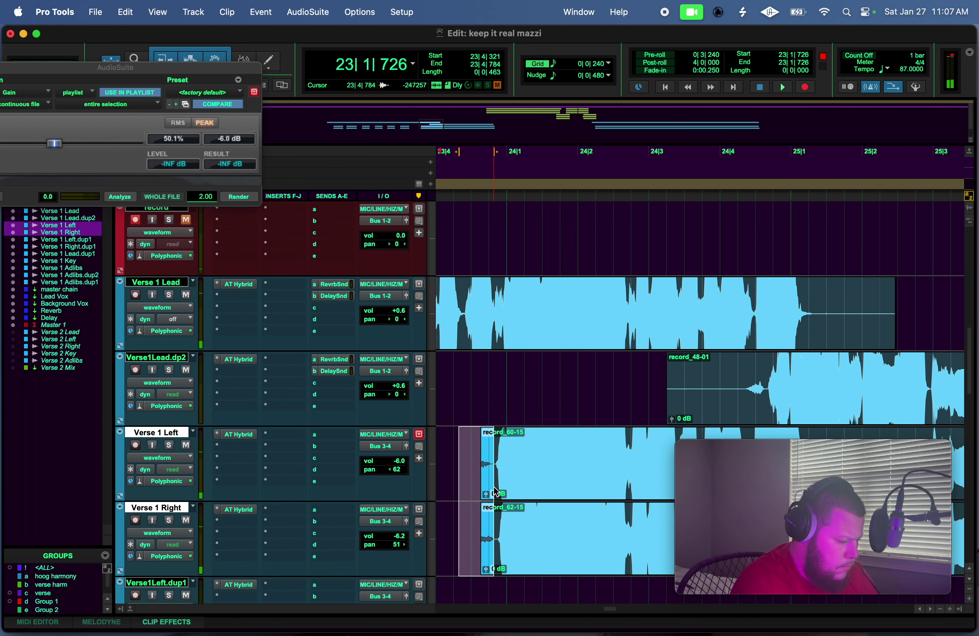
pyautogui.click(494, 491)
pyautogui.moveTo(500, 432); pyautogui.dragTo(505, 434)
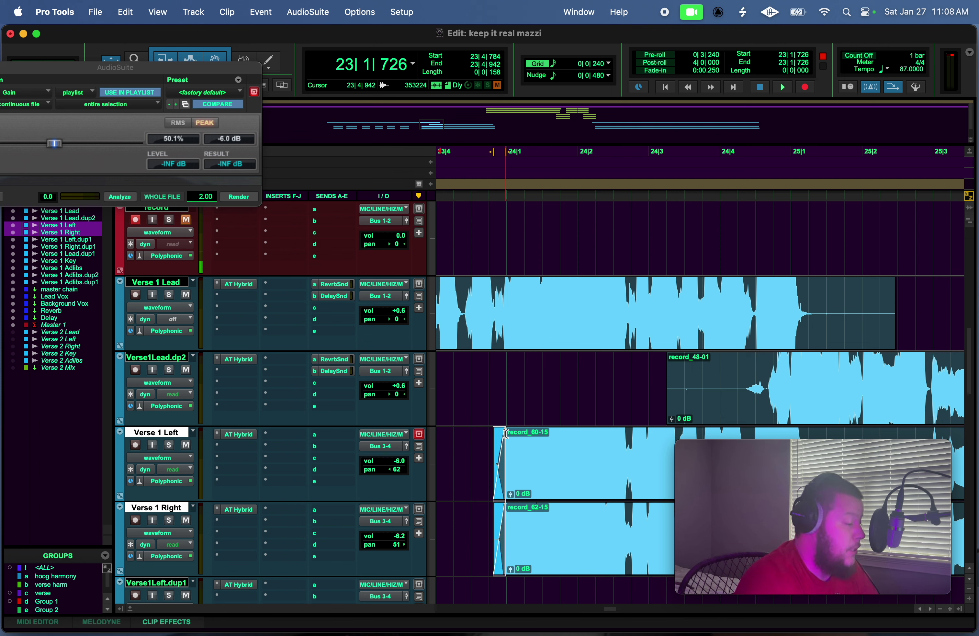
# Trim the Verse1Lead.dp2 clip's start to 24|4|582 and the Verse 1 Lead clip's end to 25|1|296, and play back from 23|4|478.
pyautogui.moveTo(657, 369); pyautogui.dragTo(764, 416)
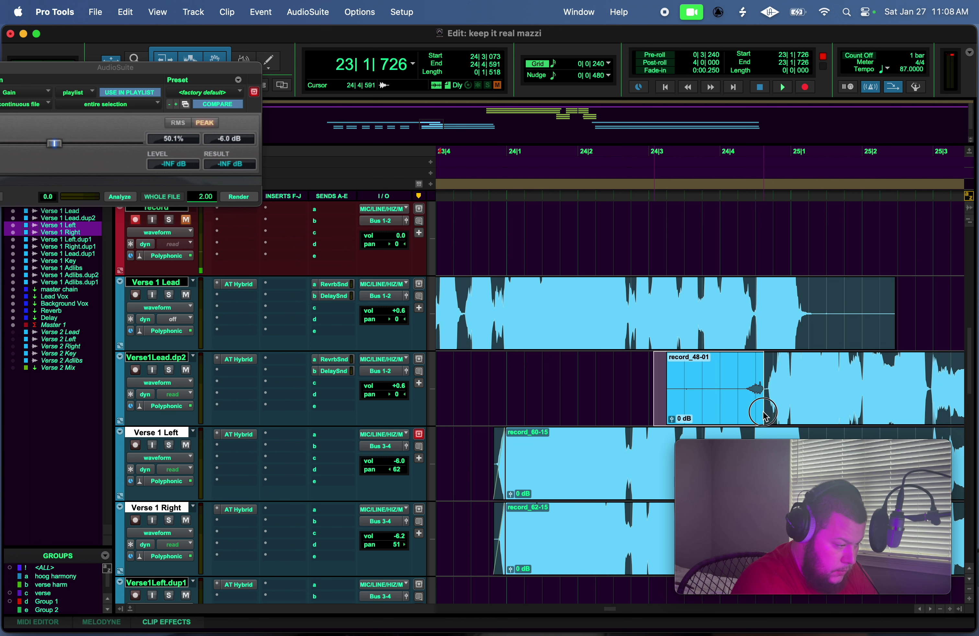
pyautogui.click(764, 415)
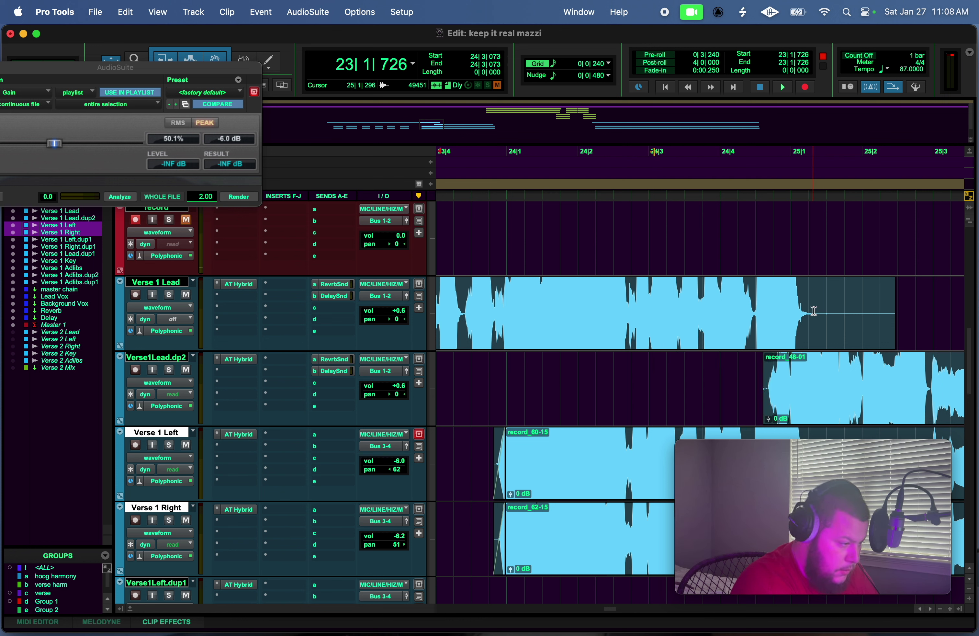
pyautogui.moveTo(813, 310); pyautogui.dragTo(944, 310)
pyautogui.press('Delete')
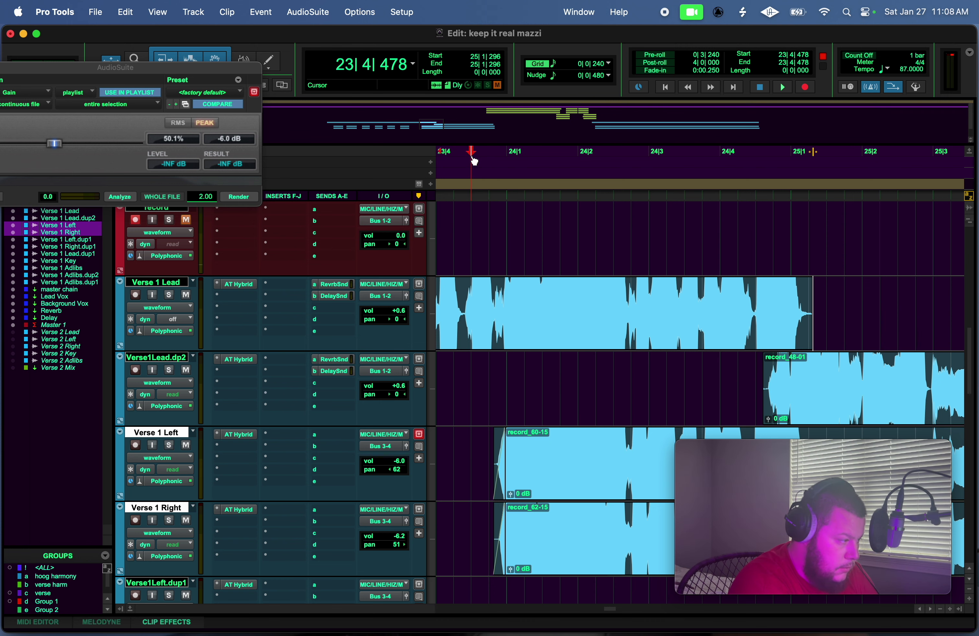
pyautogui.press('space')
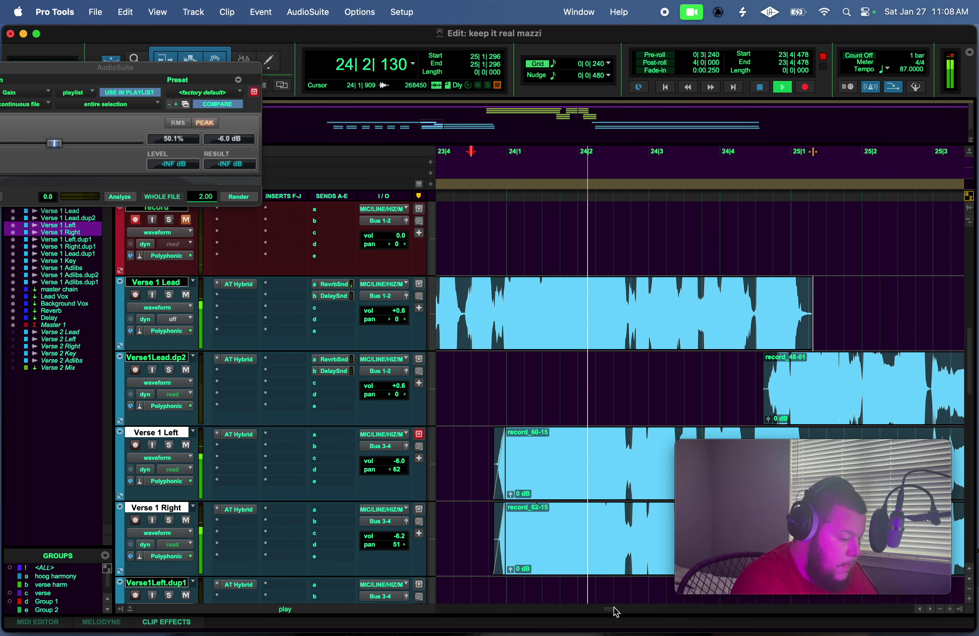
# Delete the Verse 1 Left and Right audio from 25|1|339 to 25|2|831 and stop playback.
pyautogui.moveTo(612, 615); pyautogui.dragTo(620, 616)
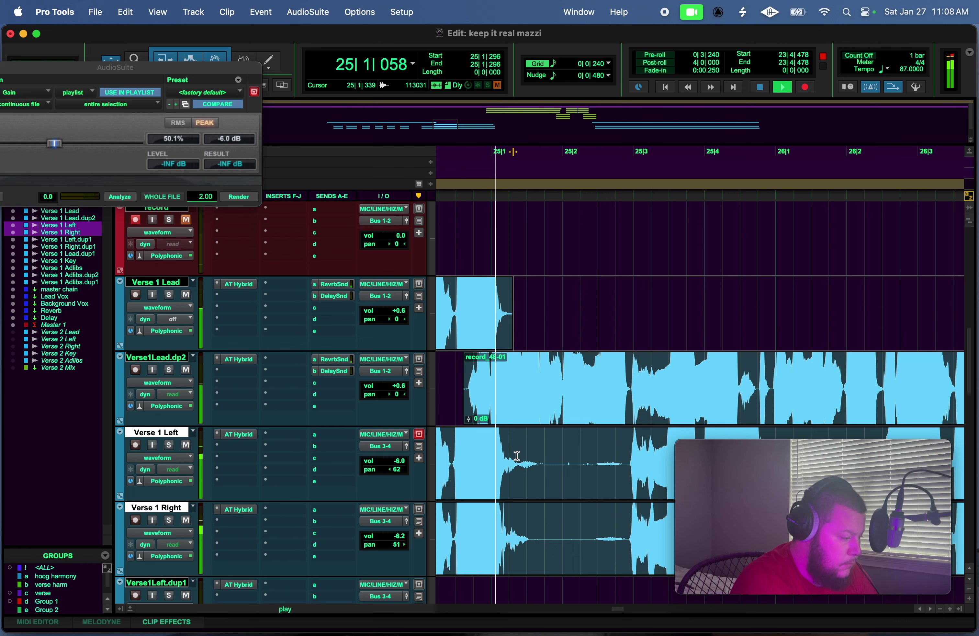
pyautogui.moveTo(512, 484); pyautogui.dragTo(624, 490)
pyautogui.press('Delete')
pyautogui.press('space')
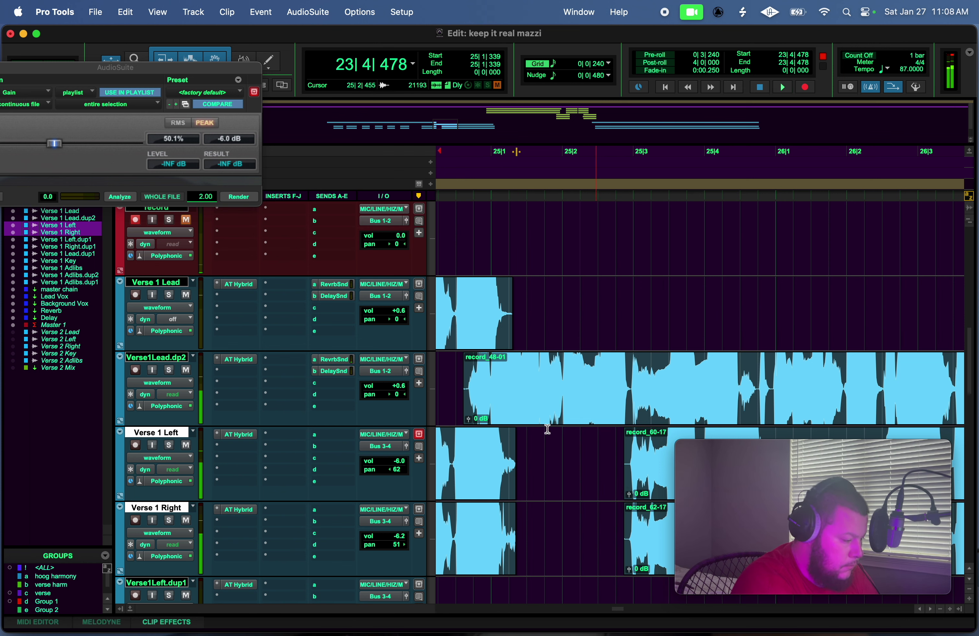
# Add fades to the Verse 1 Lead end (25|1|095 to 25|1|296), the Verse1Lead.dp2 start (24|4|582 to 24|4|748) and both Left/Right gap edges.
pyautogui.moveTo(513, 433); pyautogui.dragTo(500, 434)
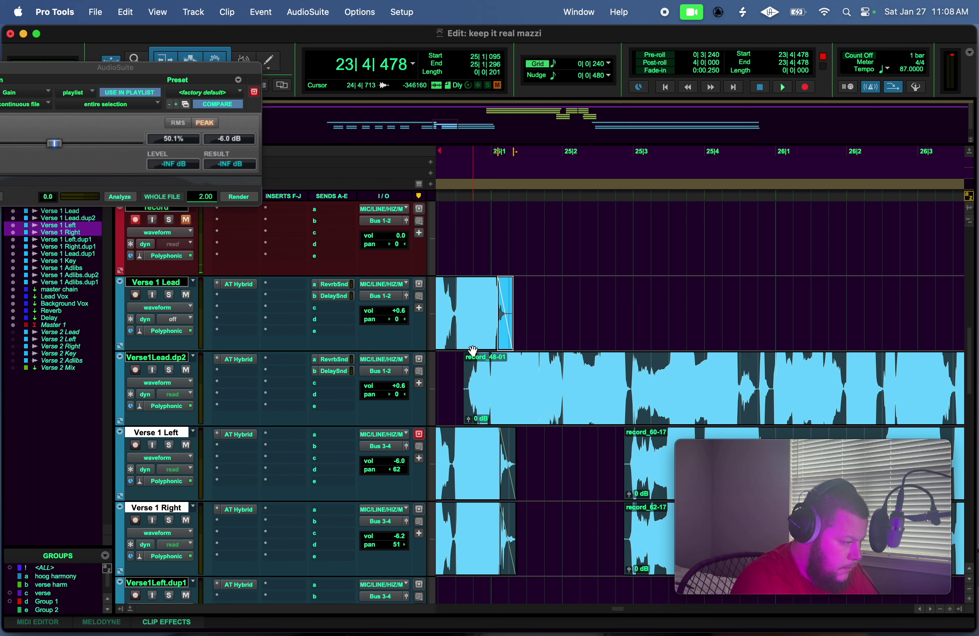
pyautogui.moveTo(465, 358); pyautogui.dragTo(473, 359)
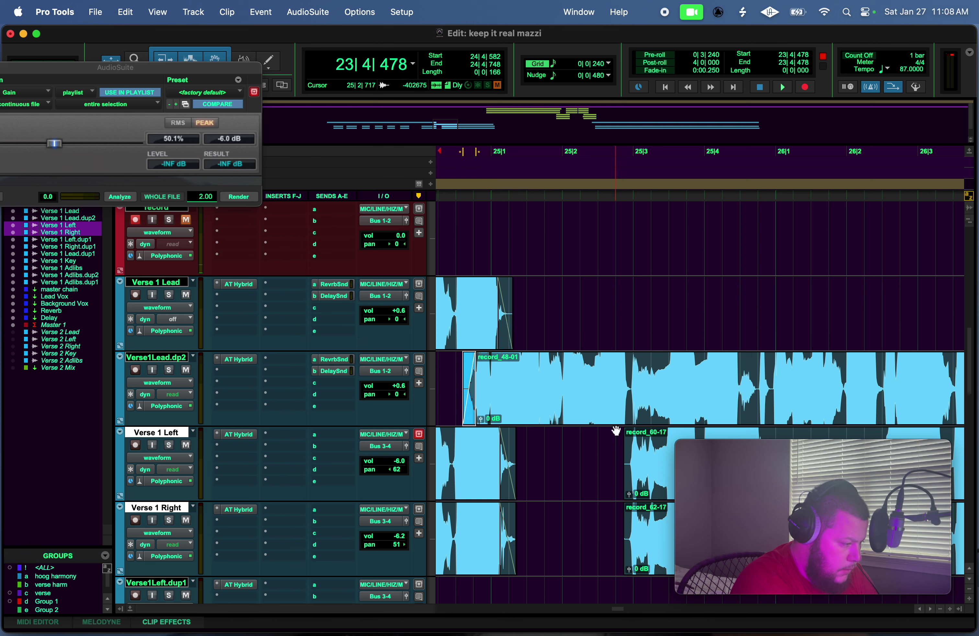
pyautogui.click(633, 435)
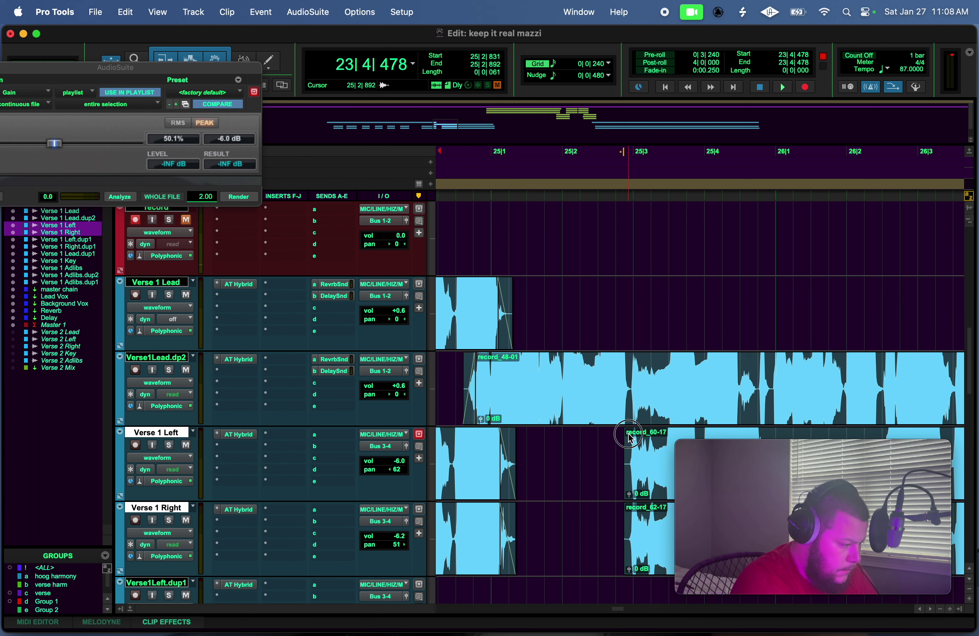
pyautogui.moveTo(631, 437); pyautogui.dragTo(636, 437)
# Render the -6 dB Gain on the Verse1Lead.dp2 breath from 25|4|494 to 25|4|695 and play back from 23|4|478.
pyautogui.click(756, 379)
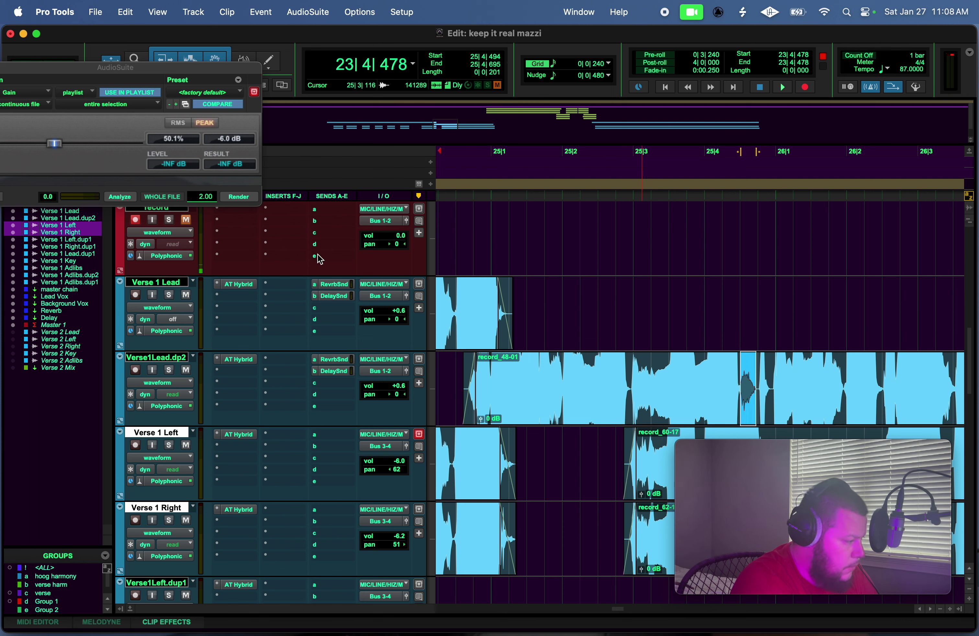
pyautogui.click(244, 196)
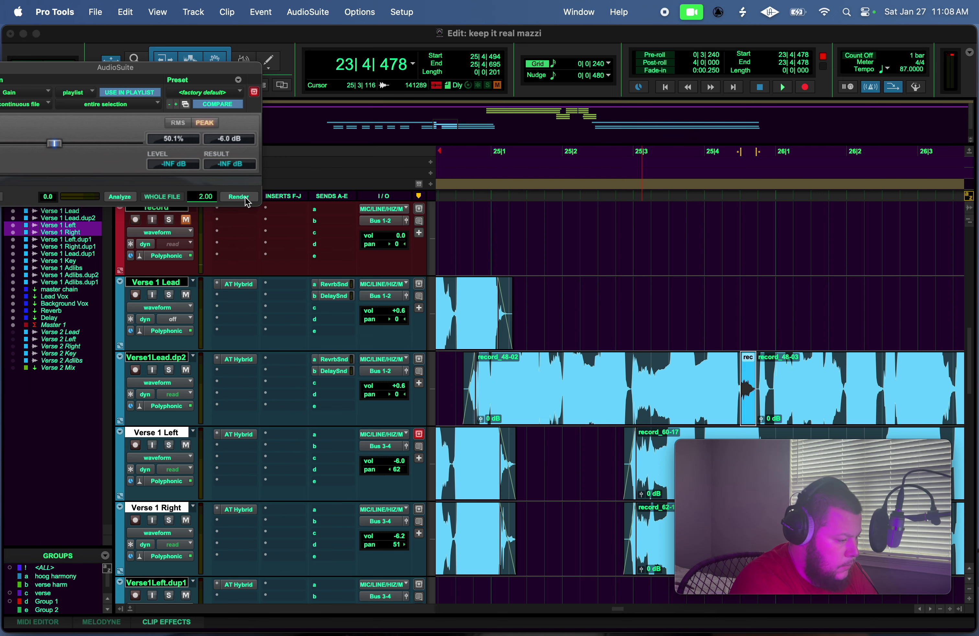
pyautogui.click(458, 183)
pyautogui.press('space')
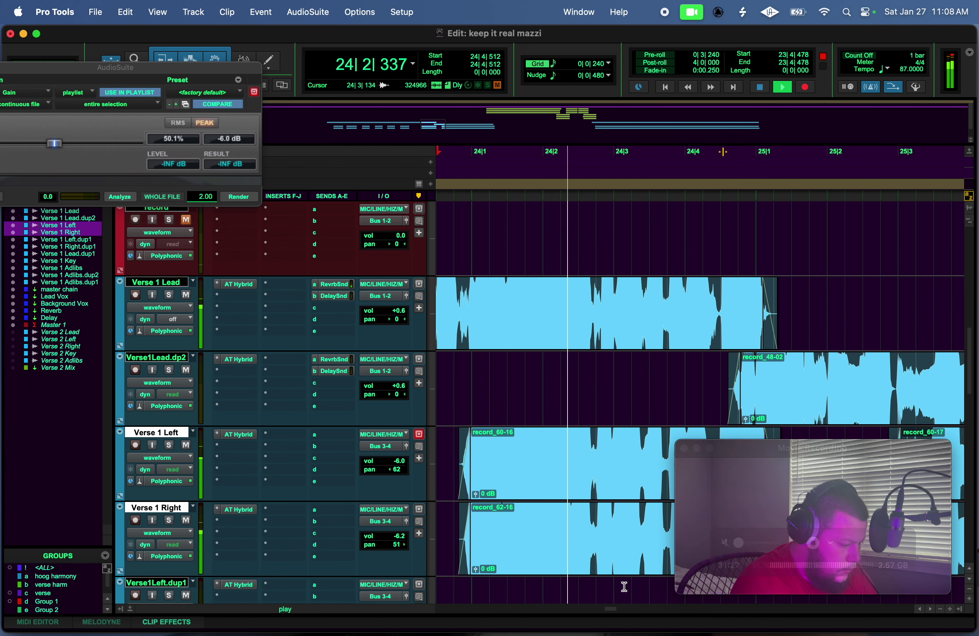
pyautogui.moveTo(607, 610); pyautogui.dragTo(626, 611)
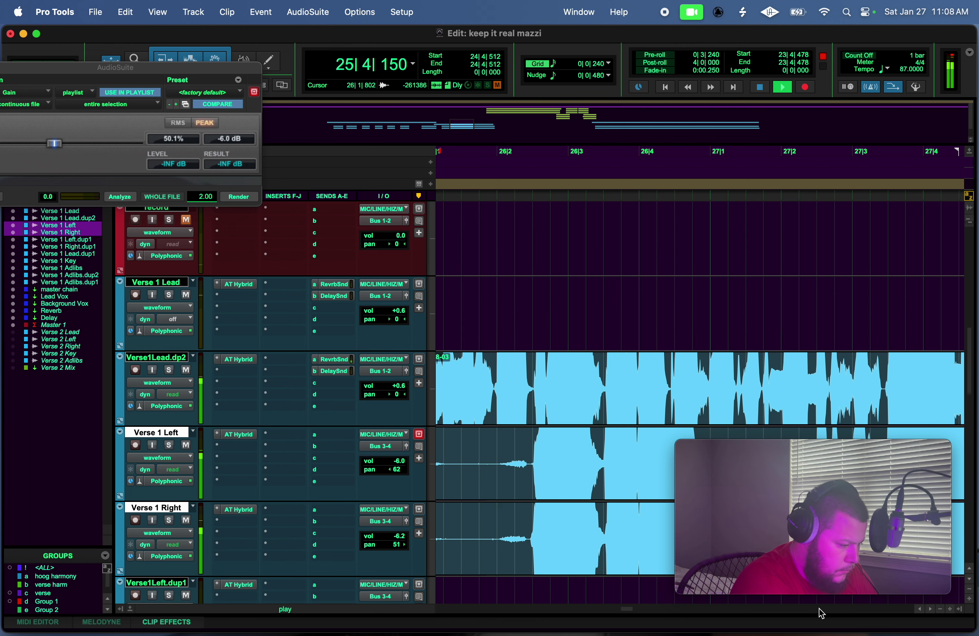
# Delete the Verse 1 Left and Right audio from 26|1|129 to 26|2|472, fade both gap edges, and play back from 25|4|608.
pyautogui.click(920, 609)
pyautogui.press('space')
pyautogui.moveTo(498, 456); pyautogui.dragTo(594, 498)
pyautogui.press('BackSpace')
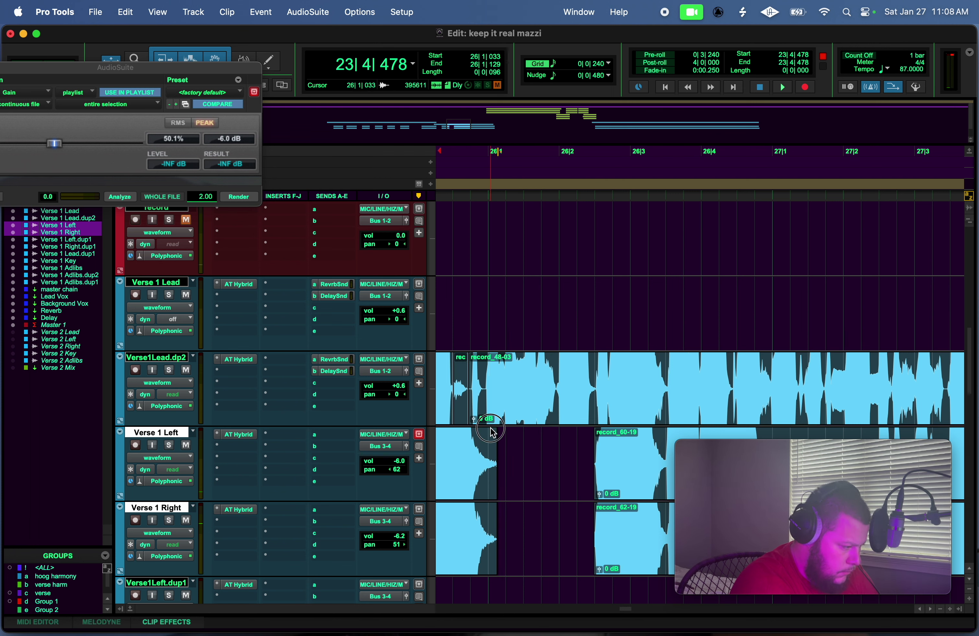
pyautogui.moveTo(492, 431); pyautogui.dragTo(470, 427)
pyautogui.moveTo(596, 440); pyautogui.dragTo(606, 441)
pyautogui.press('space')
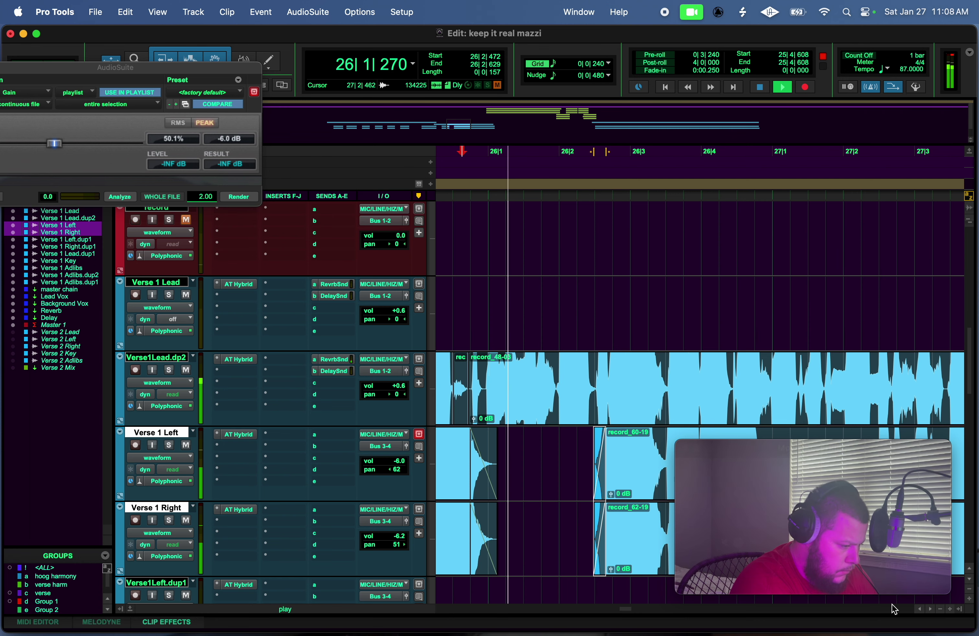
# Delete the Verse 1 Left and Right audio from 27|1|294 to 27|2|410, fading out from 27|1|067 and back in until 27|2|558.
pyautogui.click(932, 610)
pyautogui.click(932, 610)
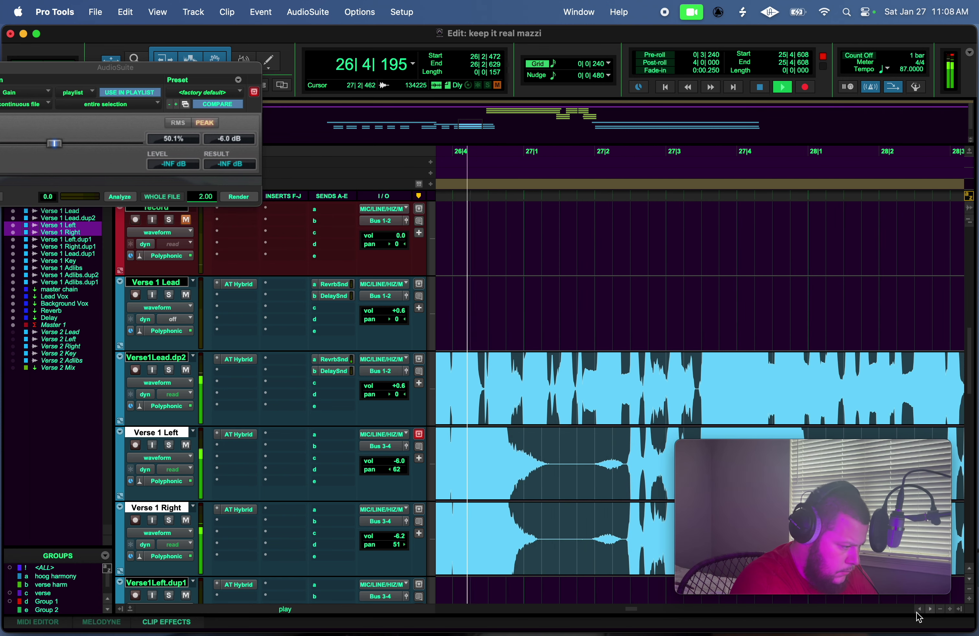
pyautogui.moveTo(546, 451); pyautogui.dragTo(626, 491)
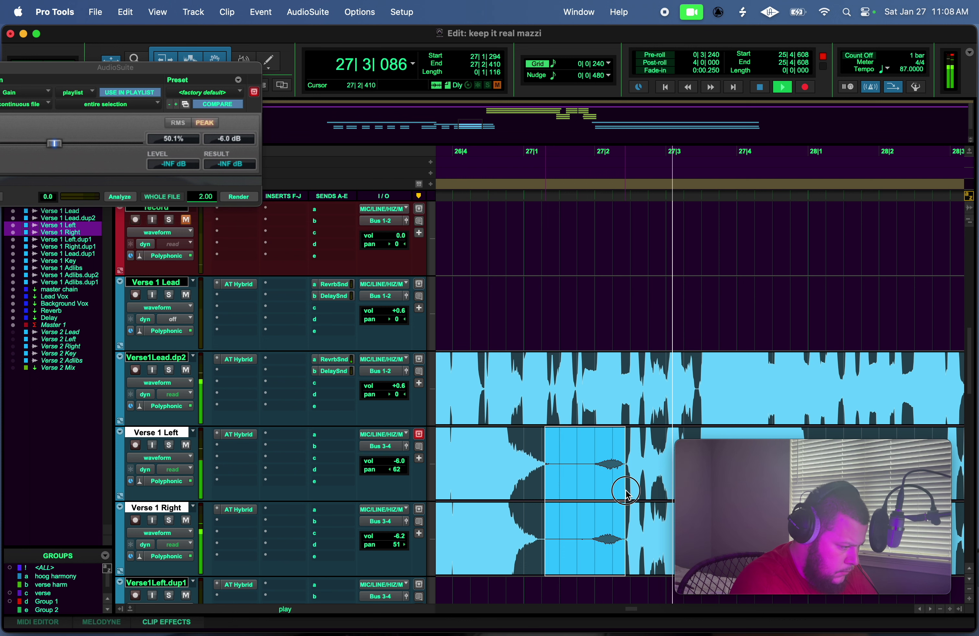
pyautogui.press('Delete')
pyautogui.press('space')
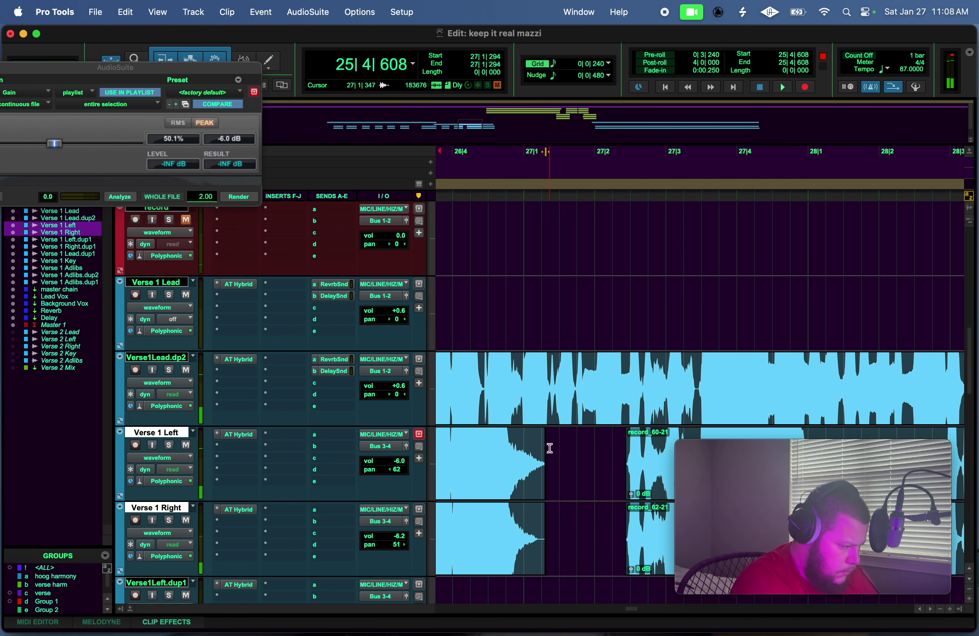
pyautogui.moveTo(540, 439); pyautogui.dragTo(530, 437)
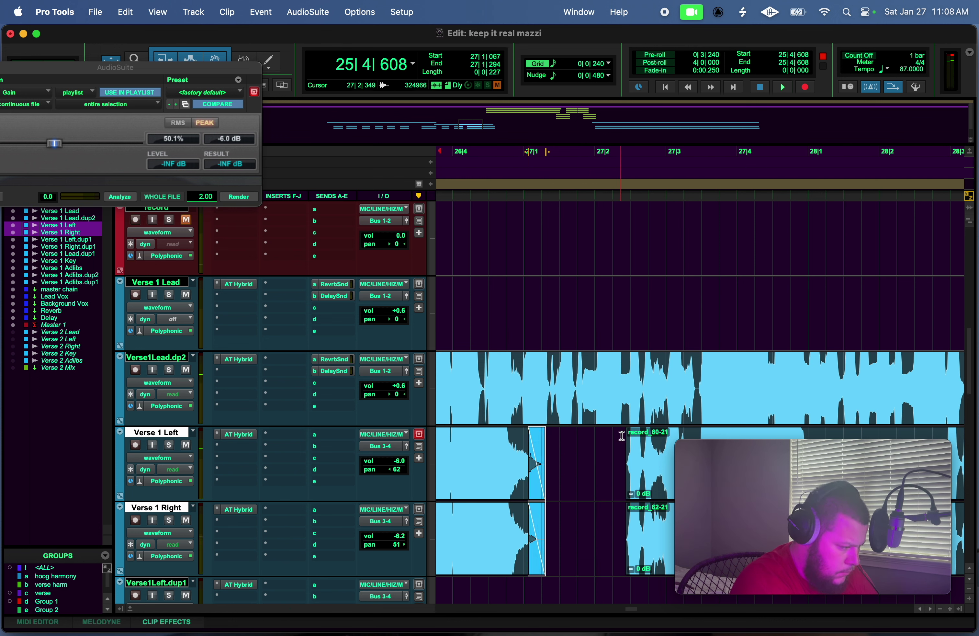
pyautogui.moveTo(624, 433); pyautogui.dragTo(635, 433)
pyautogui.press('space')
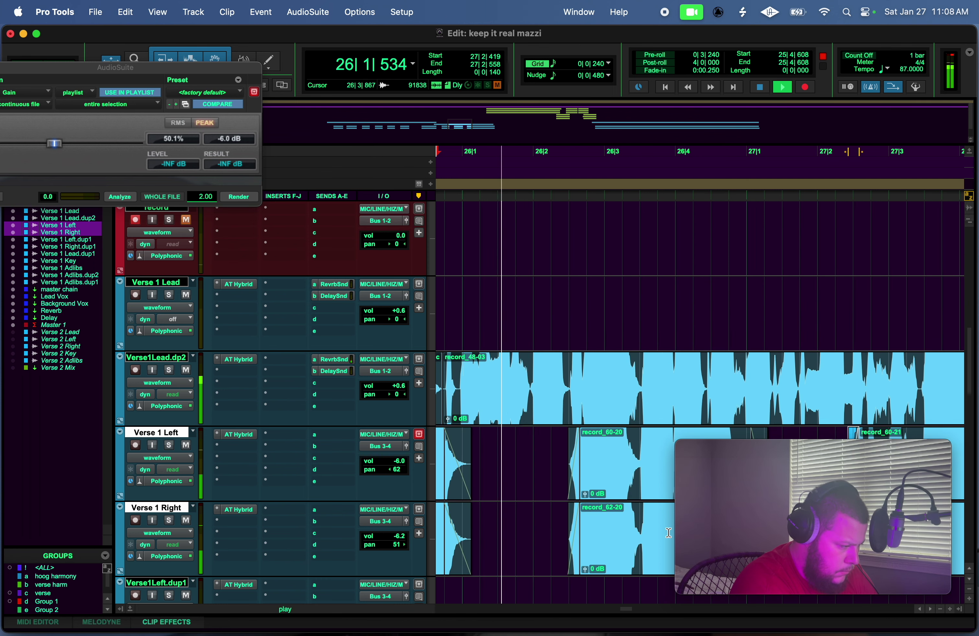
# Delete the Verse 1 Left and Right audio from 28|1|442 to 28|2|829, fading out from 28|1|206 and back in until 28|2|925.
pyautogui.moveTo(626, 609); pyautogui.dragTo(646, 616)
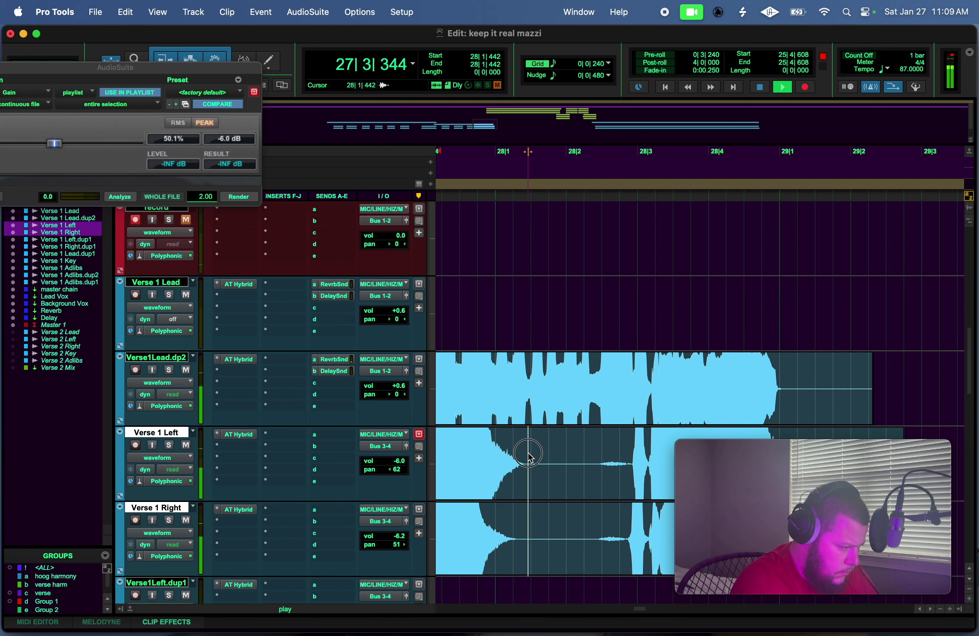
pyautogui.moveTo(528, 454); pyautogui.dragTo(627, 479)
pyautogui.press('BackSpace')
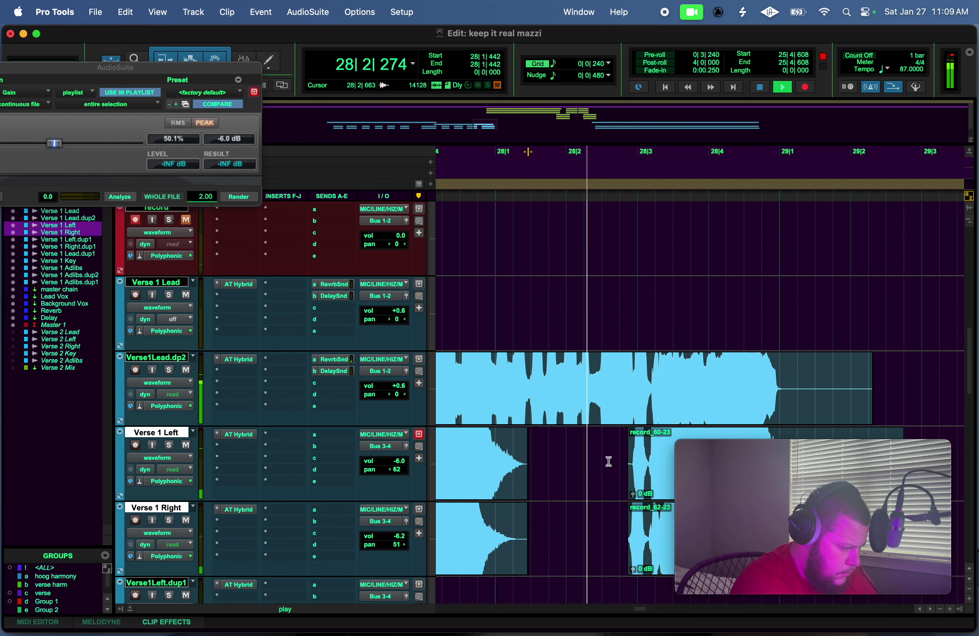
pyautogui.click(519, 434)
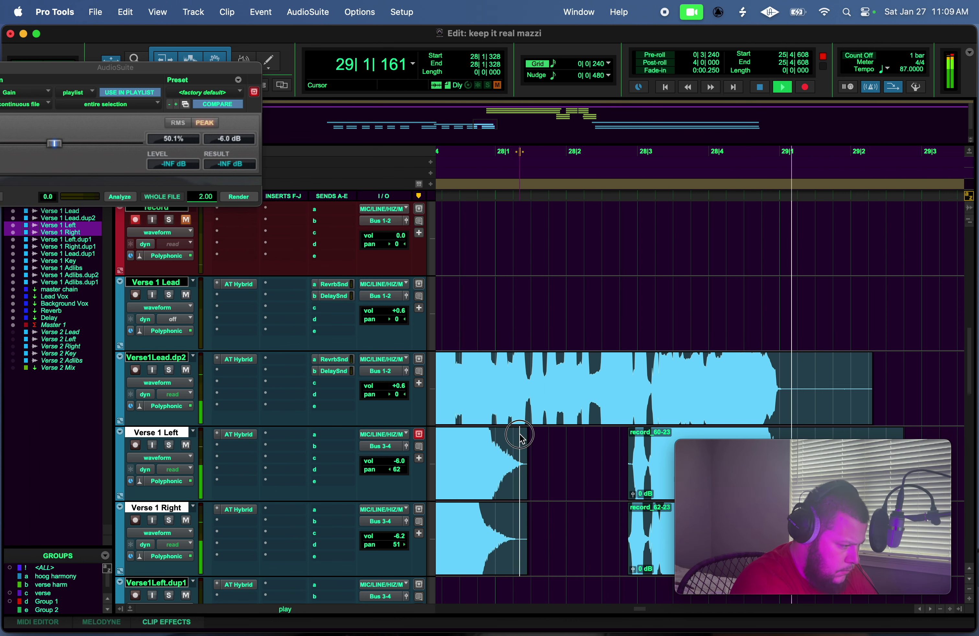
pyautogui.press('space')
pyautogui.moveTo(520, 435); pyautogui.dragTo(511, 432)
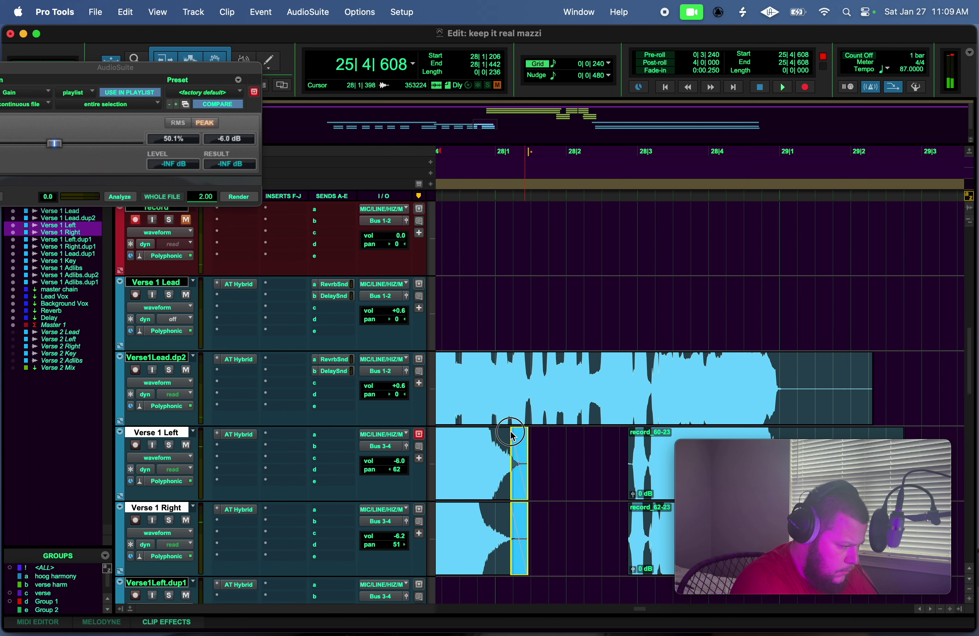
pyautogui.moveTo(628, 432); pyautogui.dragTo(636, 434)
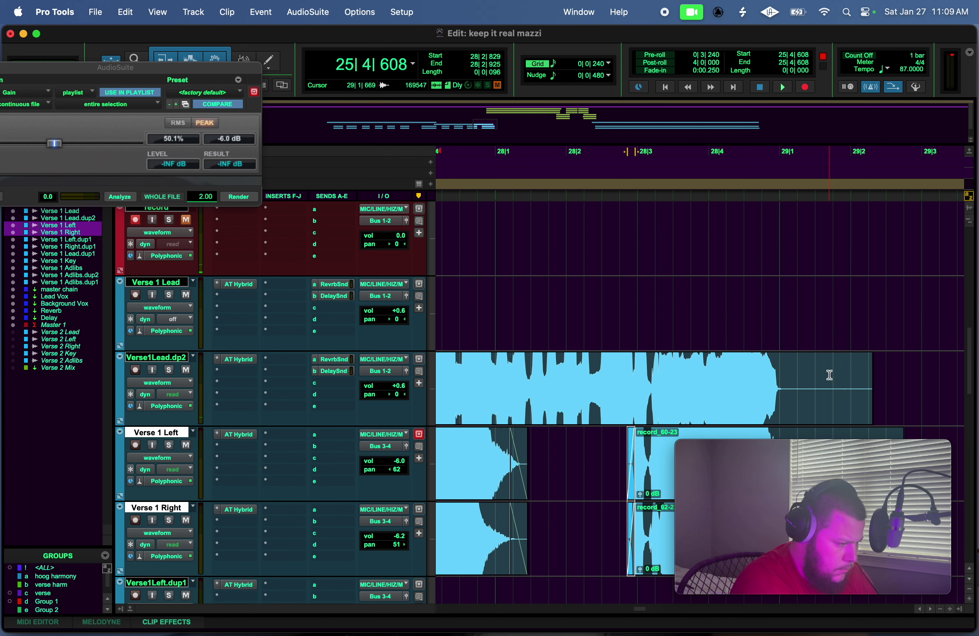
# Trim the ends of the Verse 1 Left and Right clips to 29|1|441 and the Verse1Lead.dp2 clip to 29|1|065.
pyautogui.moveTo(886, 368); pyautogui.dragTo(838, 454)
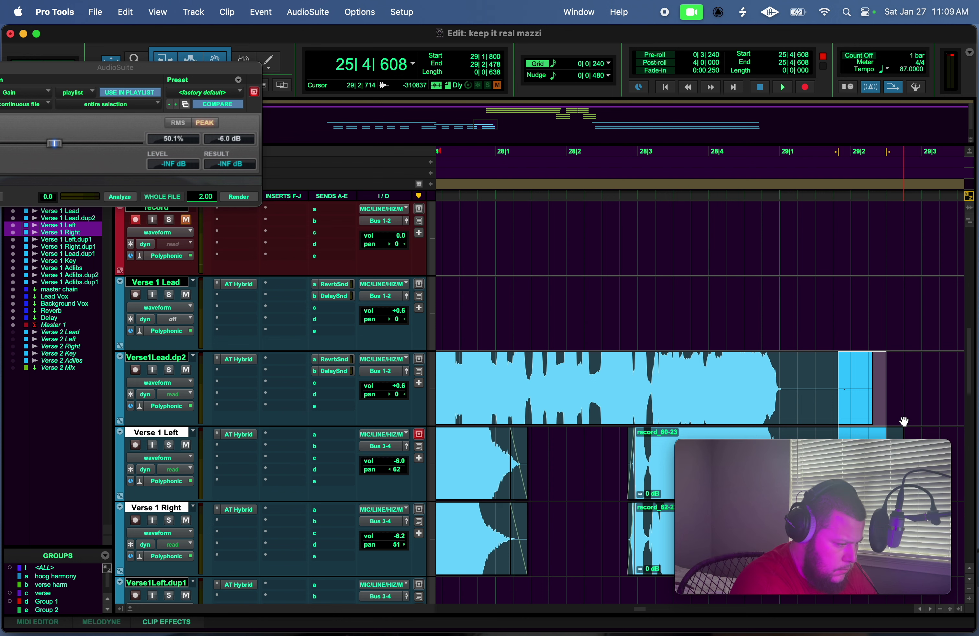
pyautogui.scroll(-4, 904, 421)
pyautogui.moveTo(932, 220); pyautogui.dragTo(813, 409)
pyautogui.press('BackSpace')
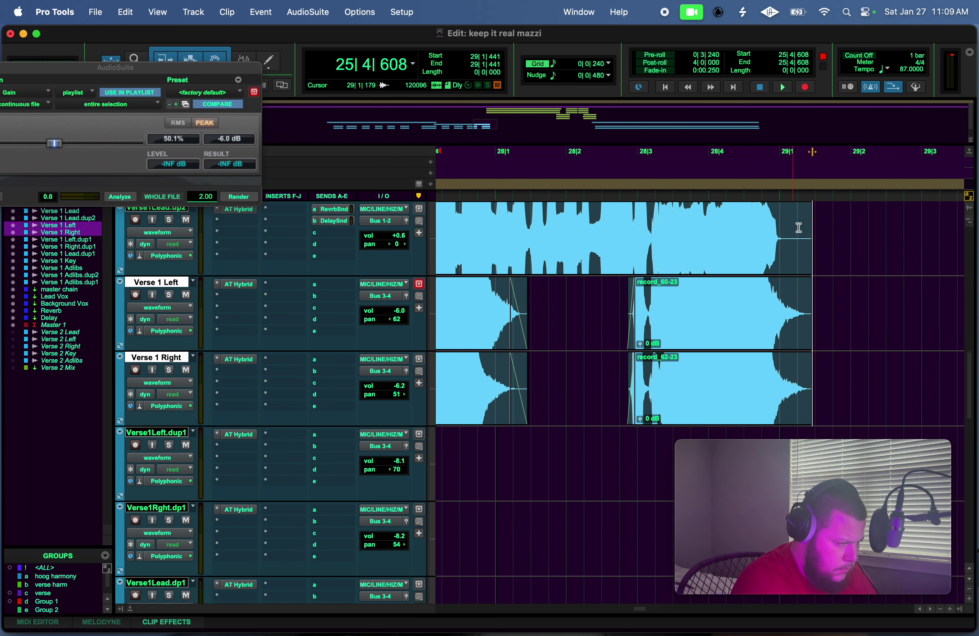
pyautogui.moveTo(830, 220); pyautogui.dragTo(785, 221)
pyautogui.press('BackSpace')
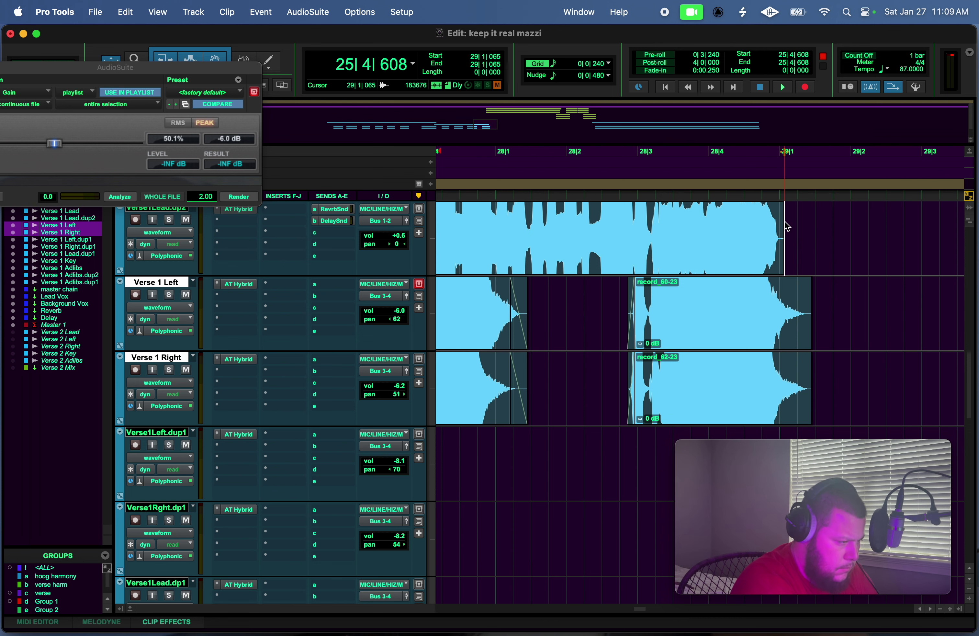
# Fade out Verse 1 Left and Right from 29|1|144 to 29|1|441 and Verse1Lead.dp2 from 28|4|824 to 29|1|065, and play back from 25|4|608.
pyautogui.moveTo(809, 284); pyautogui.dragTo(791, 281)
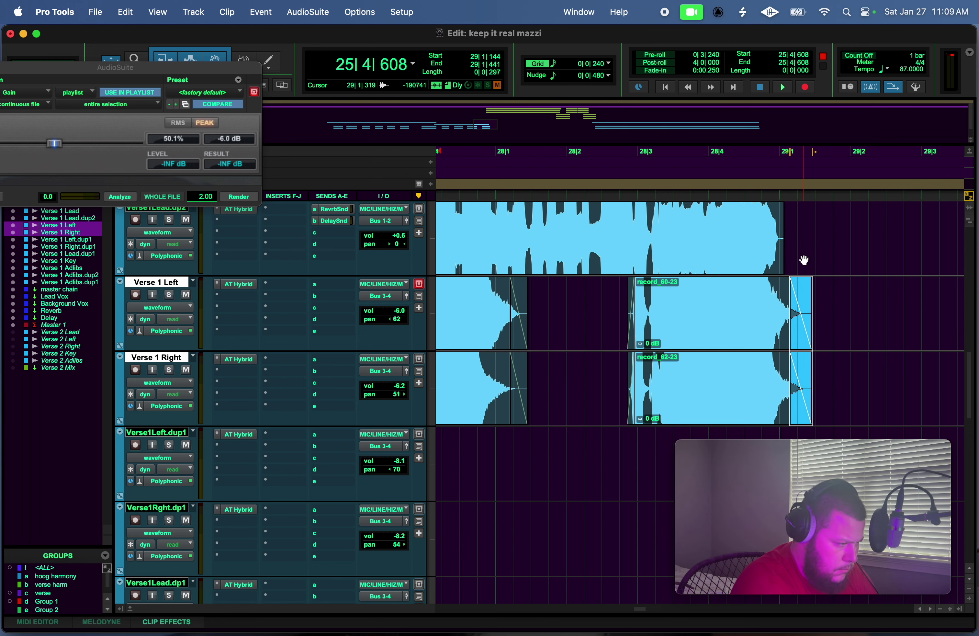
pyautogui.scroll(3, 803, 260)
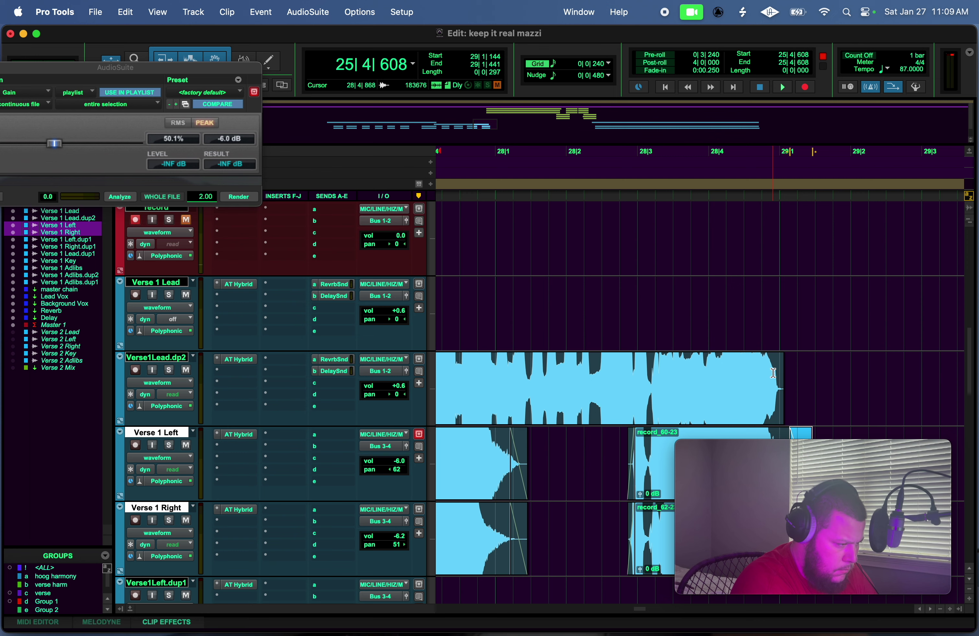
pyautogui.click(779, 358)
pyautogui.press('space')
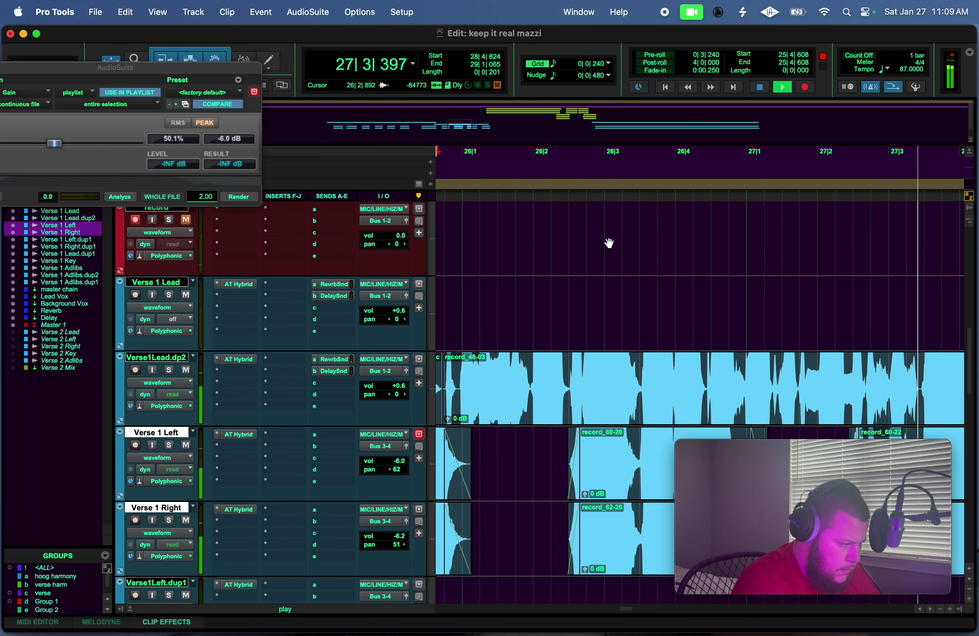
# Play back the Verse 1 Lead section from 36|3|431 and trim its clip's start to 36|4|704.
pyautogui.click(640, 229)
pyautogui.press('space')
pyautogui.moveTo(647, 614); pyautogui.dragTo(710, 613)
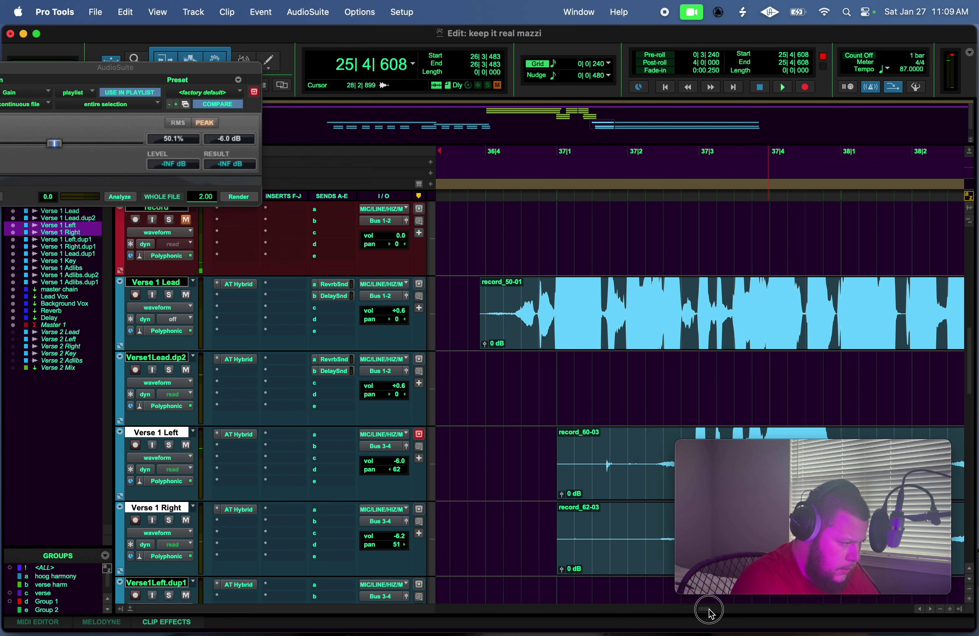
pyautogui.moveTo(463, 296); pyautogui.dragTo(514, 308)
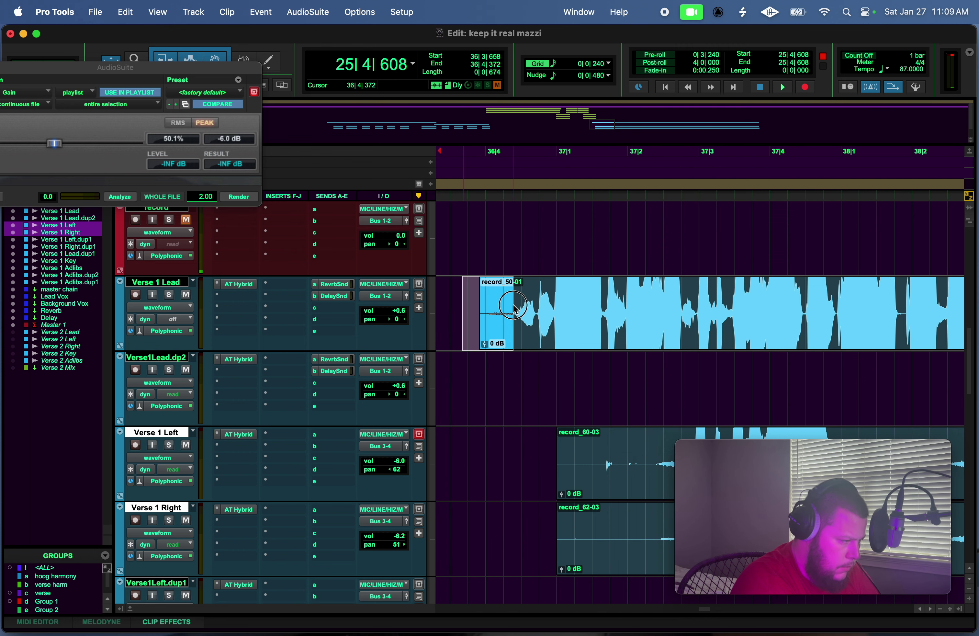
pyautogui.click(446, 151)
pyautogui.press('space')
pyautogui.press('space')
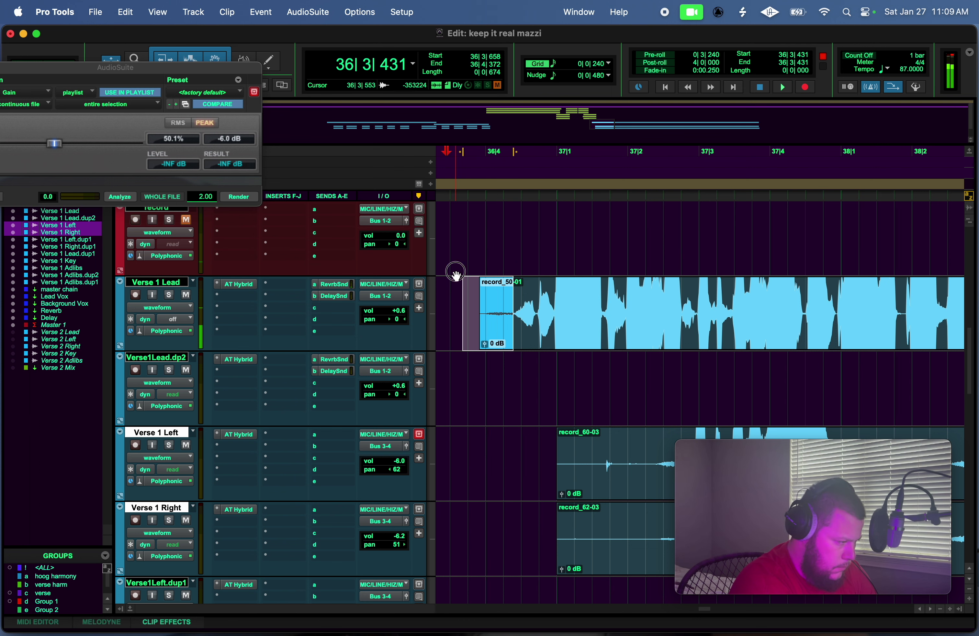
pyautogui.moveTo(455, 284); pyautogui.dragTo(539, 328)
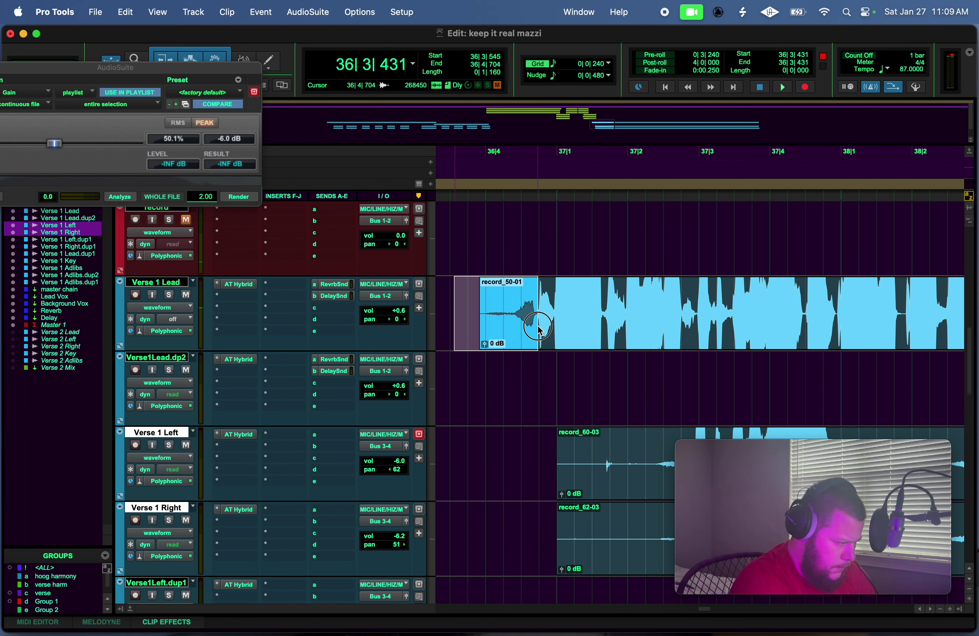
pyautogui.press('Delete')
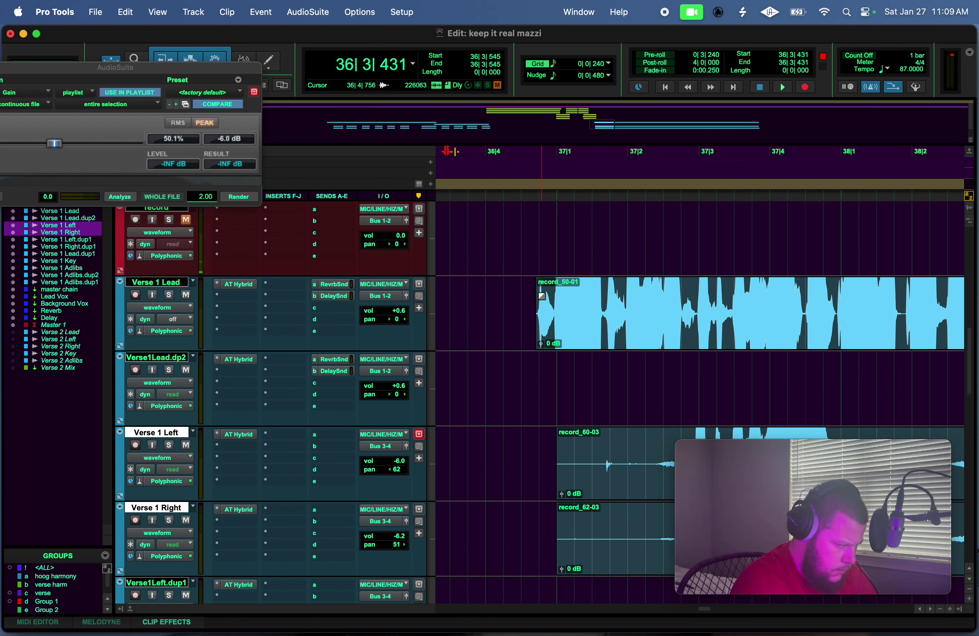
pyautogui.moveTo(536, 429); pyautogui.dragTo(686, 477)
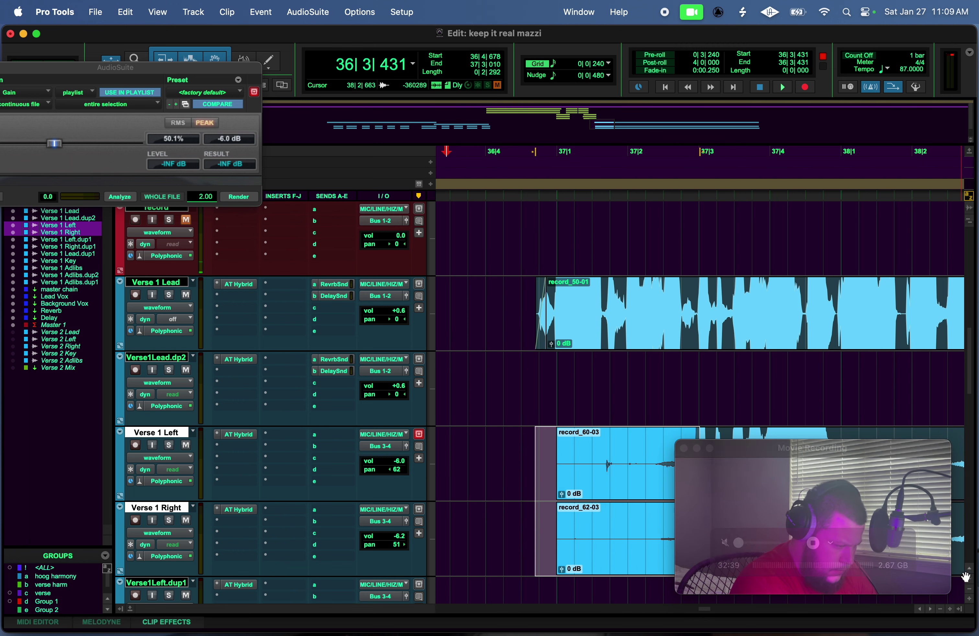
pyautogui.click(949, 610)
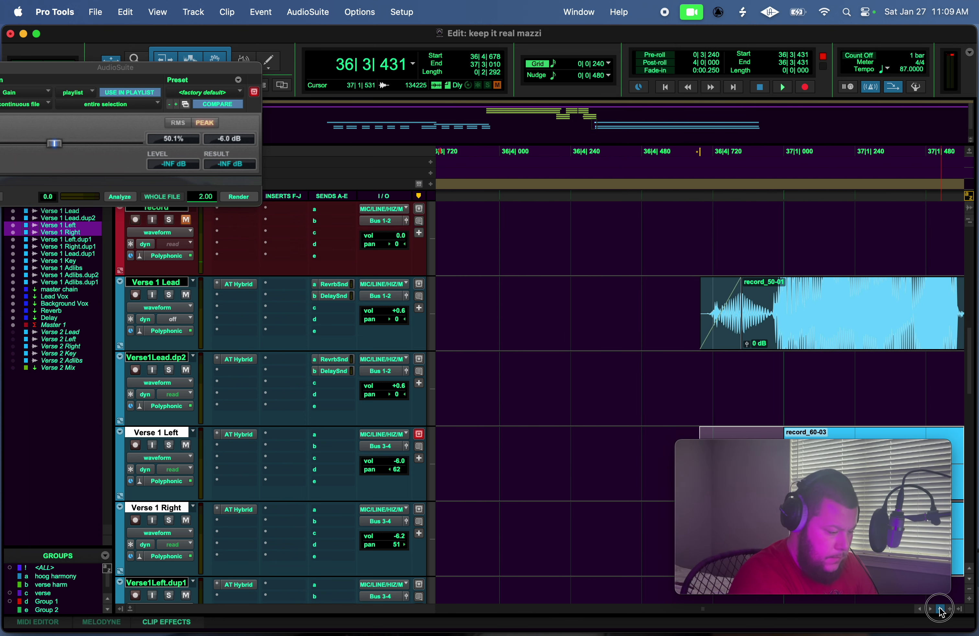
pyautogui.click(940, 609)
# Delete the Verse 1 Left and Right audio from 36|4|450 up to just before the first word between 37|2 and 37|3.
pyautogui.scroll(-5, 715, 276)
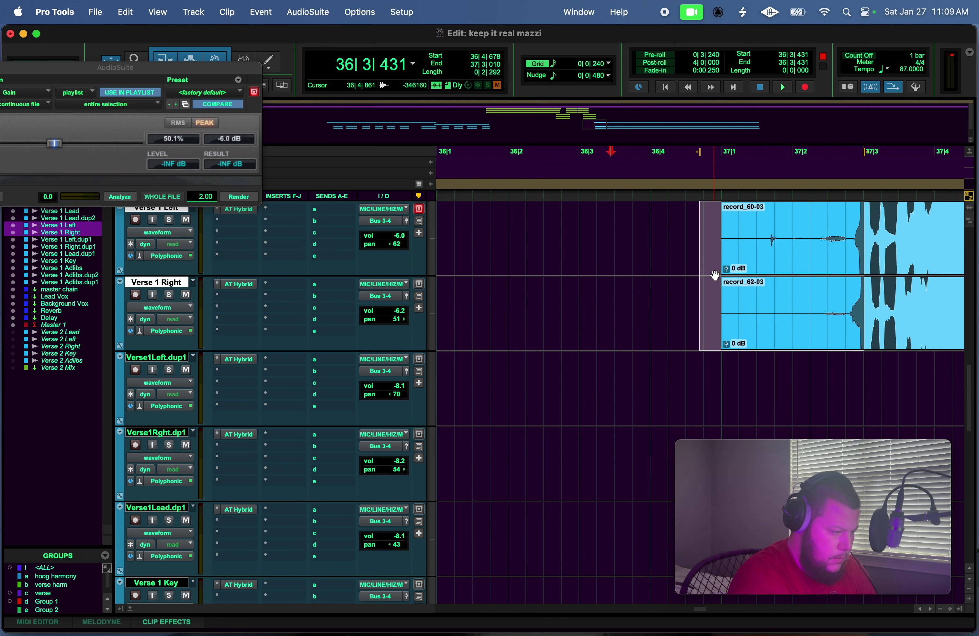
pyautogui.click(636, 302)
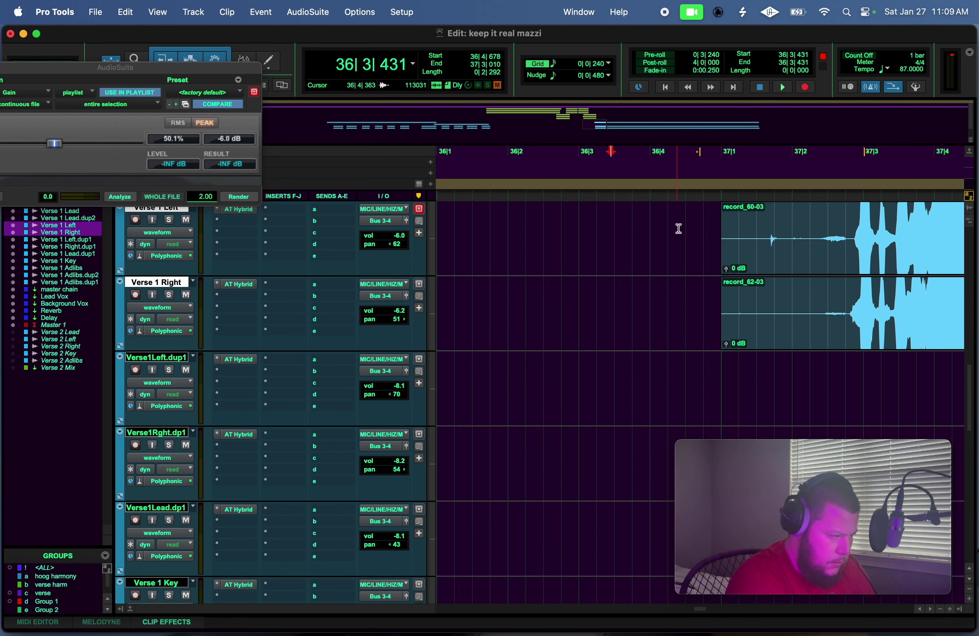
pyautogui.moveTo(682, 229); pyautogui.dragTo(846, 279)
pyautogui.press('Delete')
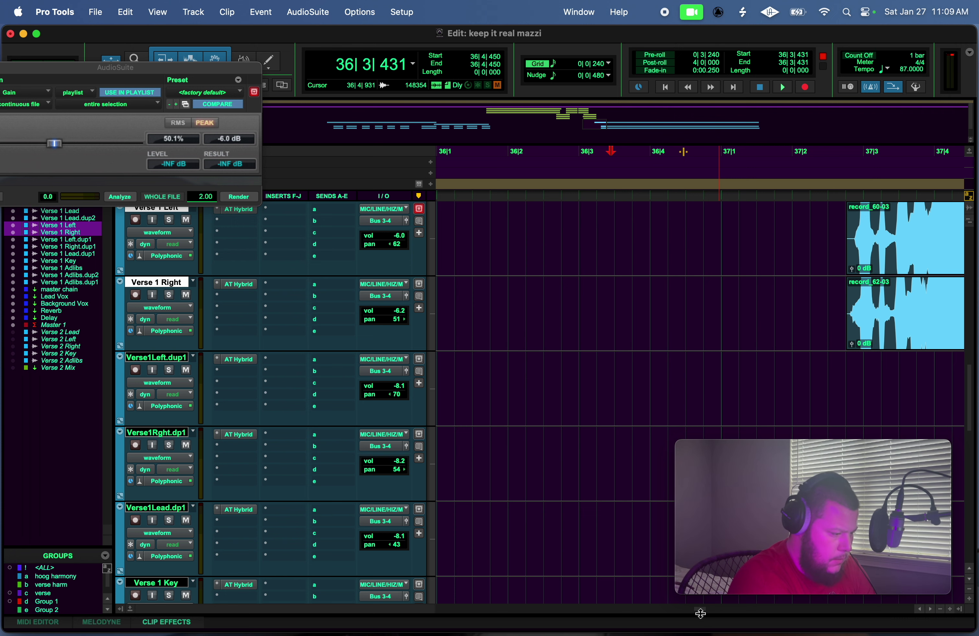
# Delete the Verse 1 Left and Right audio from 38|1|242 to just before the phrase near 38|3, and fade both gap edges.
pyautogui.moveTo(700, 610); pyautogui.dragTo(714, 614)
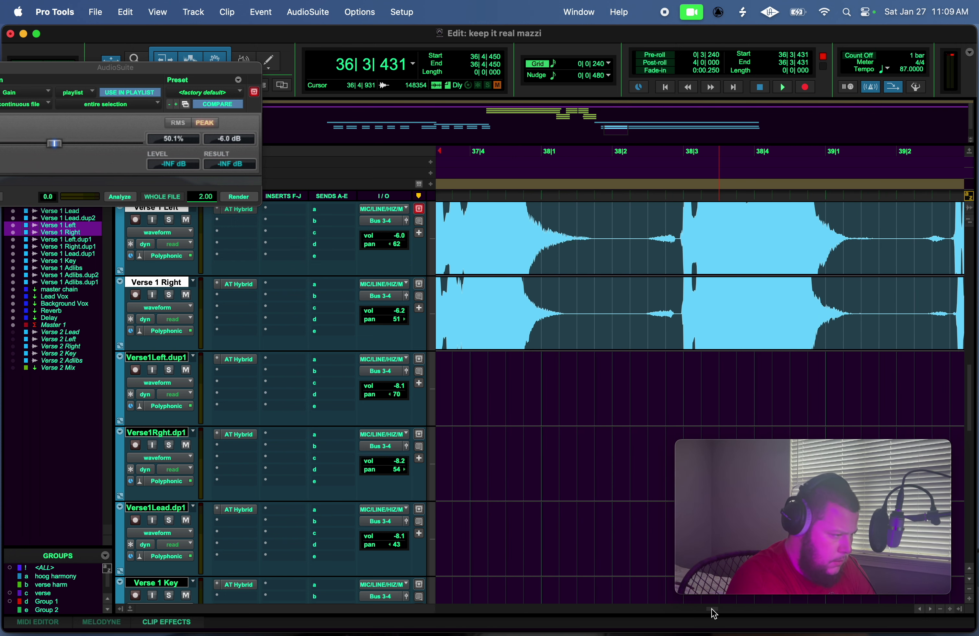
pyautogui.moveTo(559, 221); pyautogui.dragTo(677, 302)
pyautogui.press('Delete')
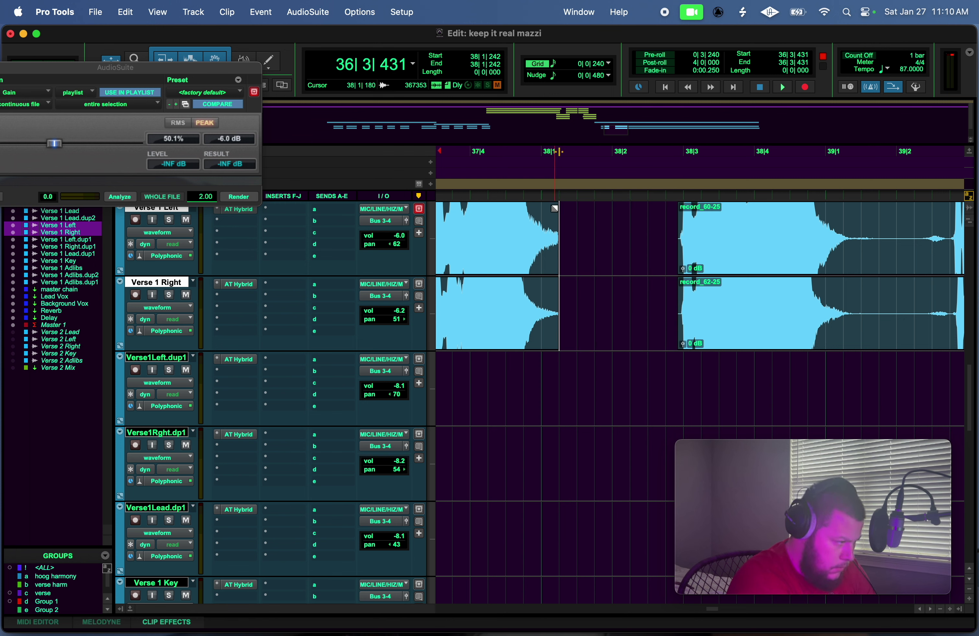
pyautogui.moveTo(558, 209); pyautogui.dragTo(546, 208)
pyautogui.moveTo(679, 208); pyautogui.dragTo(693, 209)
# Delete the Verse 1 Left and Right audio from 39|1|241 to the next phrase, fade out from 39|1|092, and fade in that phrase.
pyautogui.moveTo(849, 234); pyautogui.dragTo(949, 262)
pyautogui.press('Delete')
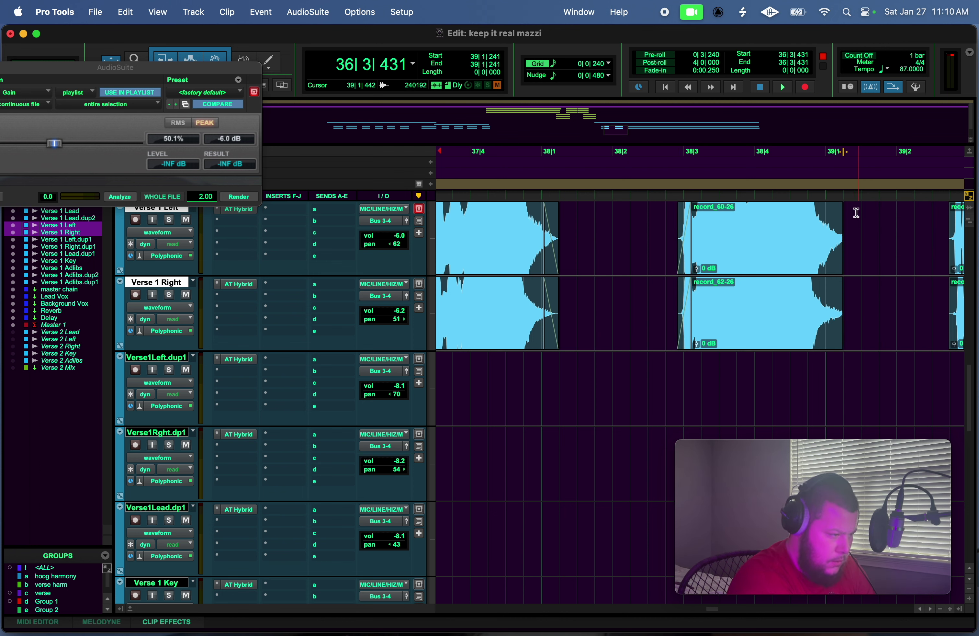
pyautogui.moveTo(840, 211); pyautogui.dragTo(832, 212)
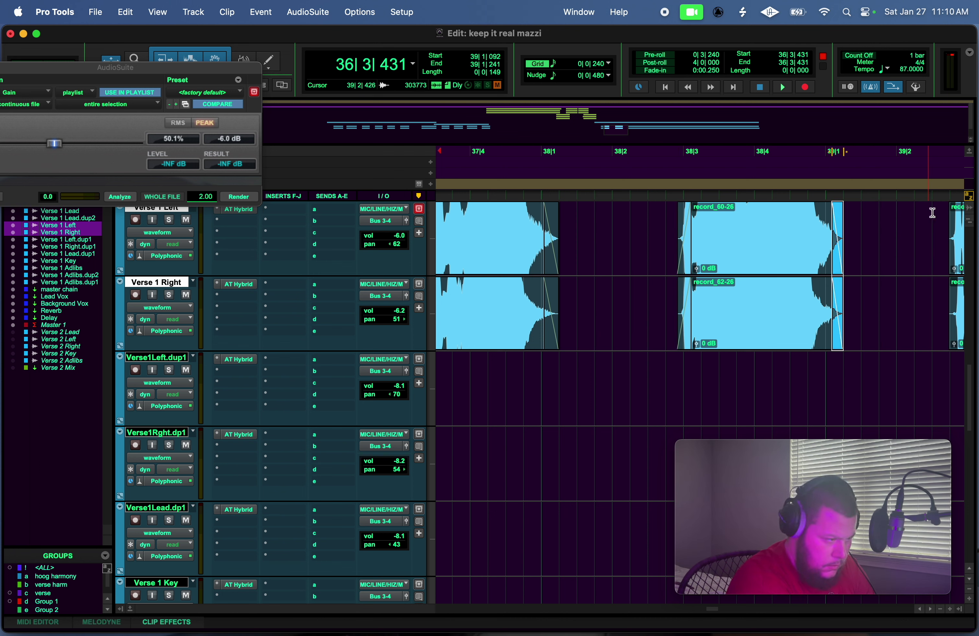
pyautogui.moveTo(950, 207); pyautogui.dragTo(961, 208)
# Delete the Verse 1 Left and Right audio from 40|1|196 to 40|2|845, fading out from 40|1|021 and back in until 40|2|959.
pyautogui.moveTo(718, 613)
pyautogui.moveTo(718, 614); pyautogui.dragTo(724, 610)
pyautogui.moveTo(673, 211); pyautogui.dragTo(795, 276)
pyautogui.press('Delete')
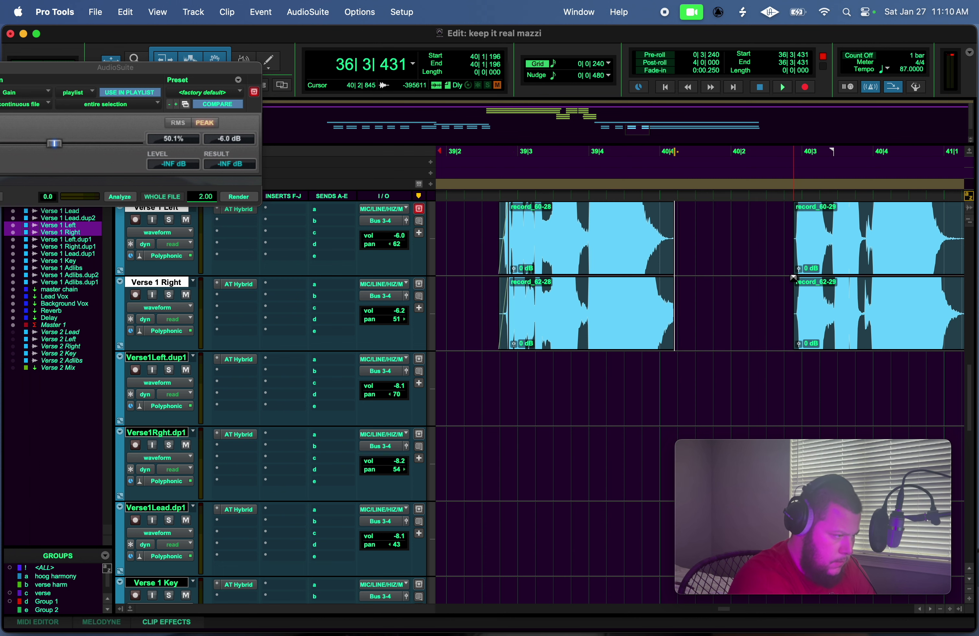
pyautogui.moveTo(671, 213); pyautogui.dragTo(661, 214)
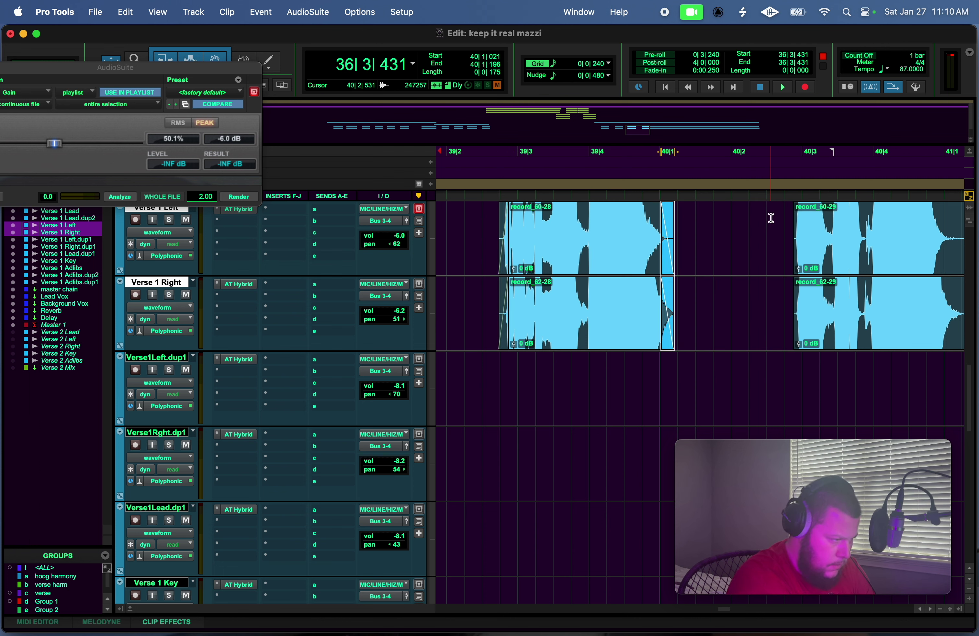
pyautogui.moveTo(796, 212); pyautogui.dragTo(802, 212)
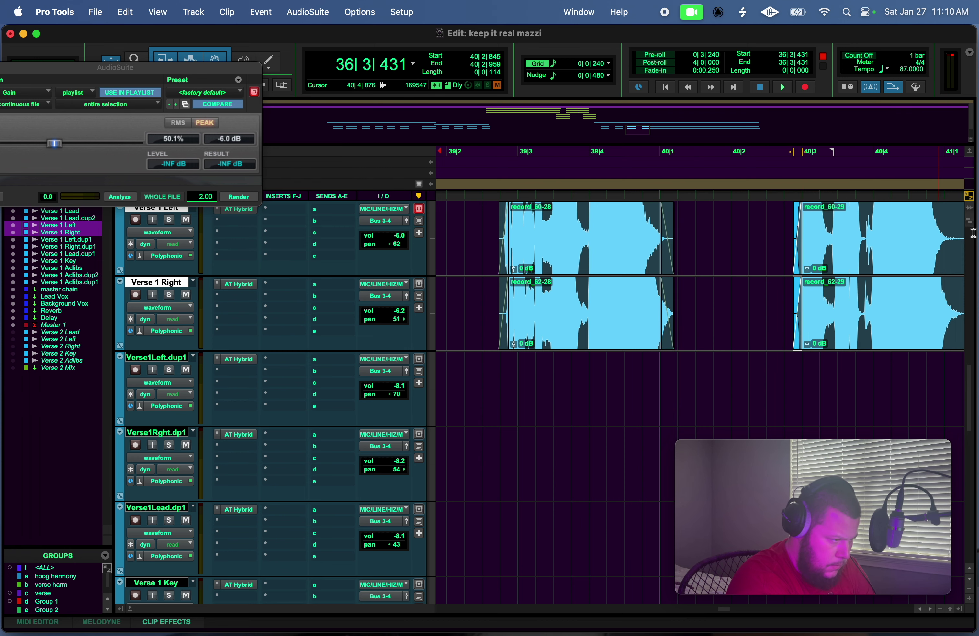
# Delete the Verse 1 Left and Right audio from 41|1|073 to 41|2|372, fading out from 40|4|867 and back in until 41|2|547.
pyautogui.moveTo(950, 226); pyautogui.dragTo(786, 330)
pyautogui.press('Delete')
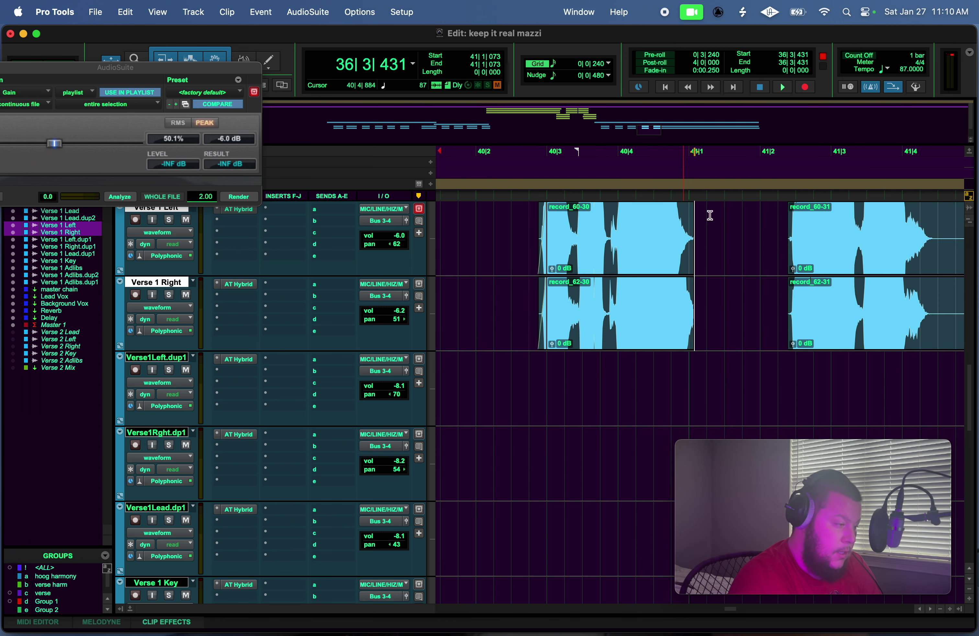
pyautogui.moveTo(693, 211); pyautogui.dragTo(683, 211)
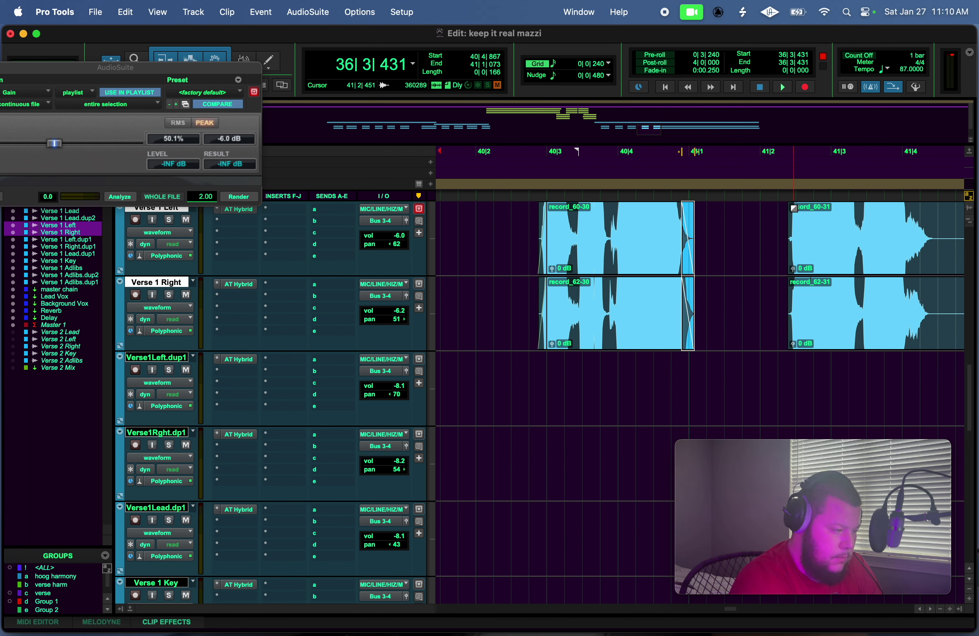
pyautogui.moveTo(793, 208); pyautogui.dragTo(803, 207)
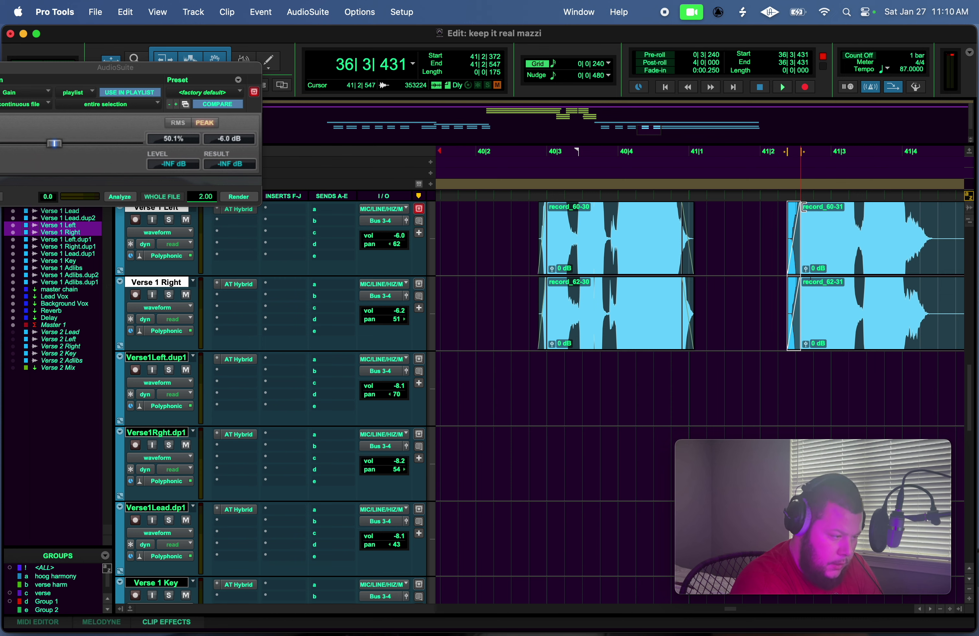
# Delete the Verse 1 Left and Right audio from 41|4|420 to 42|2|424, fading out from 41|4|228 and back in until 42|2|581.
pyautogui.moveTo(936, 248); pyautogui.dragTo(594, 289)
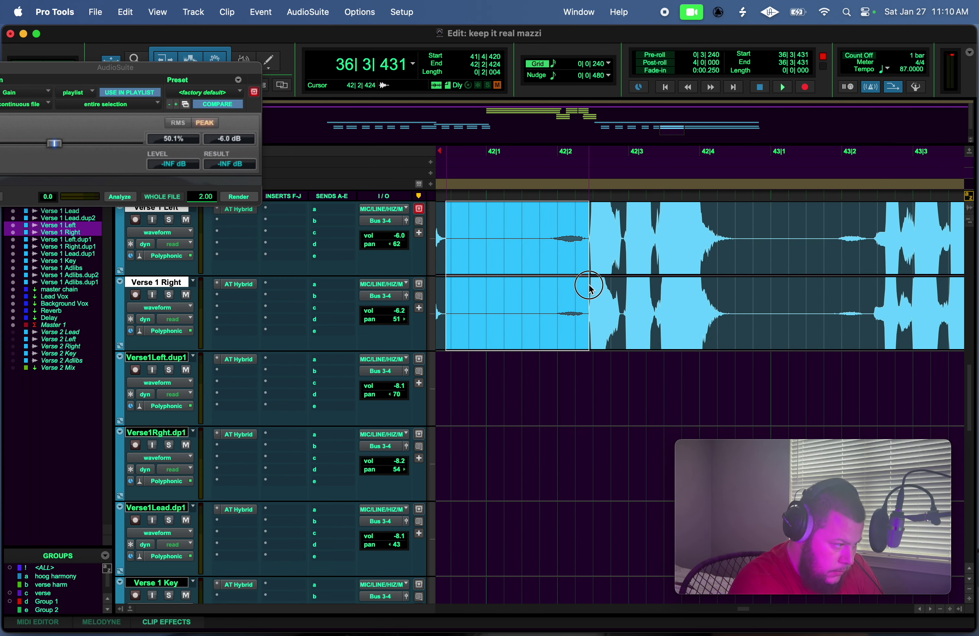
pyautogui.press('Delete')
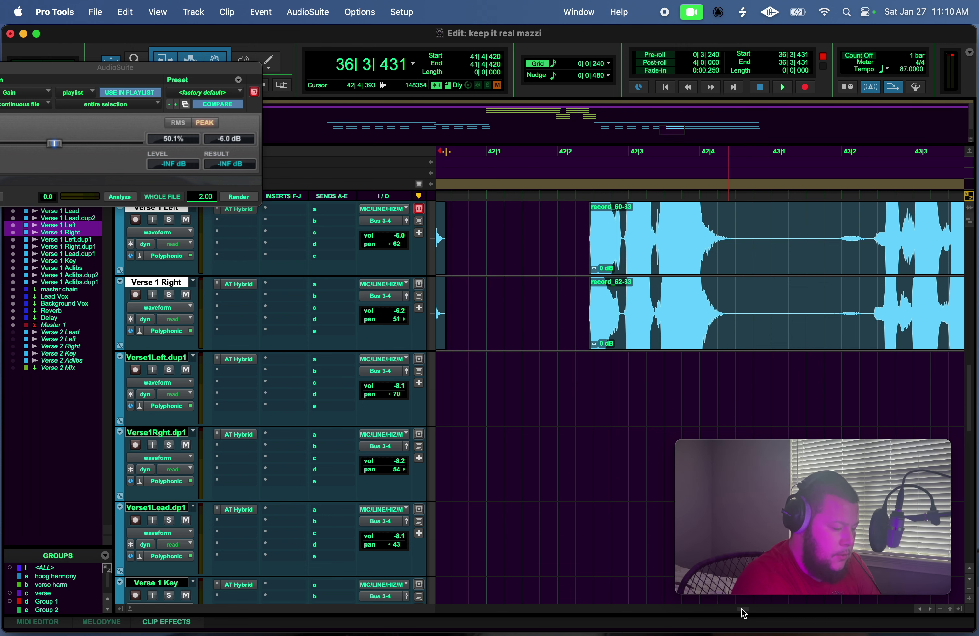
pyautogui.moveTo(741, 610); pyautogui.dragTo(739, 612)
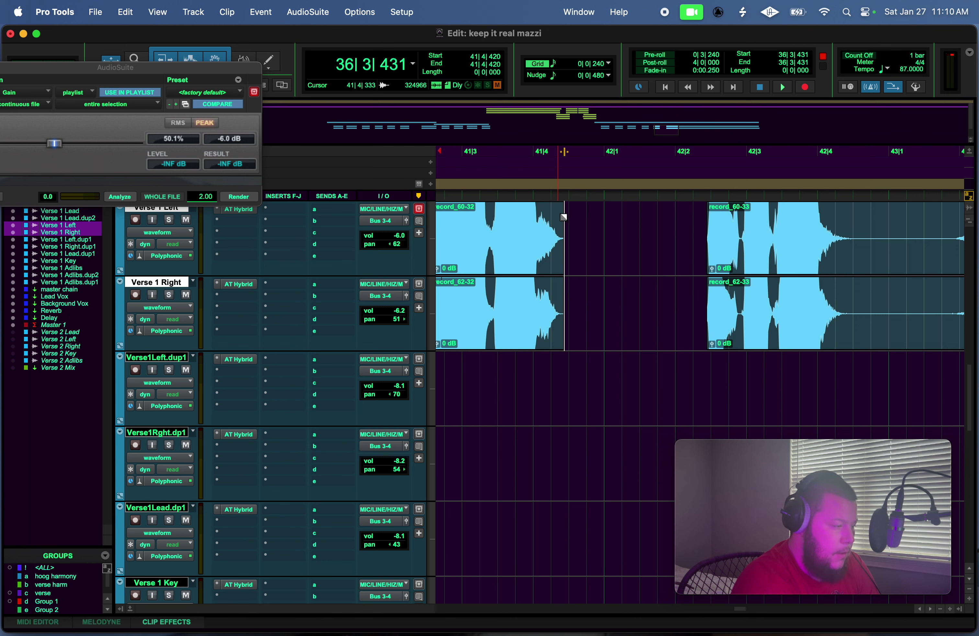
pyautogui.moveTo(560, 210); pyautogui.dragTo(553, 208)
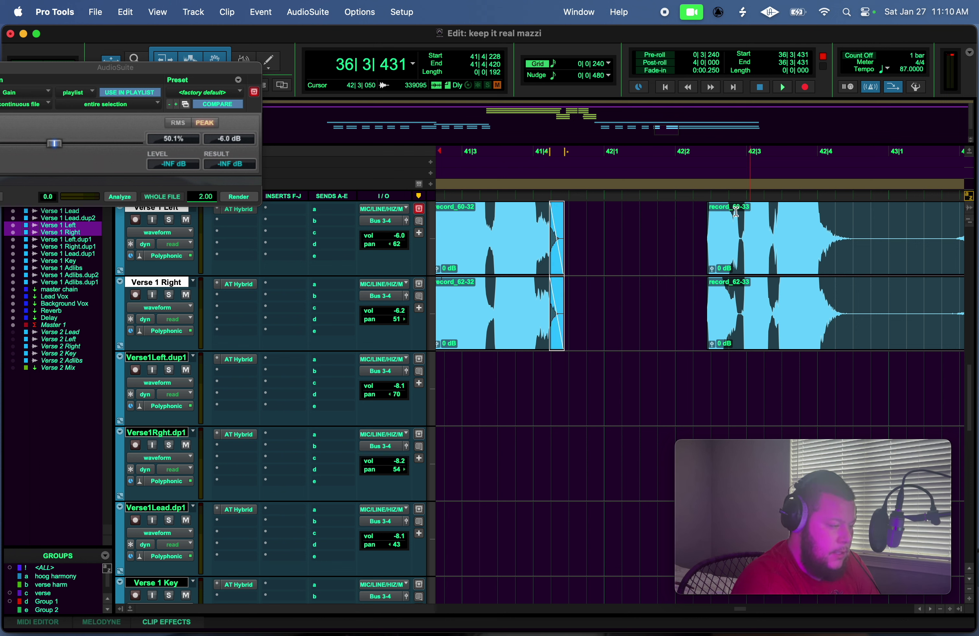
pyautogui.moveTo(714, 207); pyautogui.dragTo(719, 209)
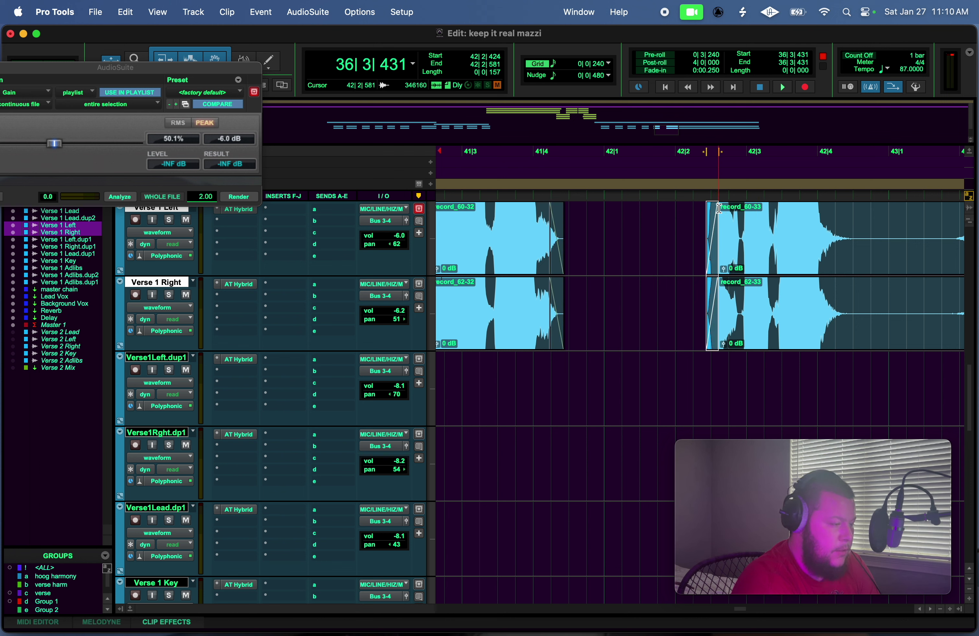
# Delete the Verse 1 Left and Right audio from 42|4|341 to 43|2|423, fading out from 42|4|078 and back in until 43|2|589.
pyautogui.moveTo(842, 224); pyautogui.dragTo(878, 268)
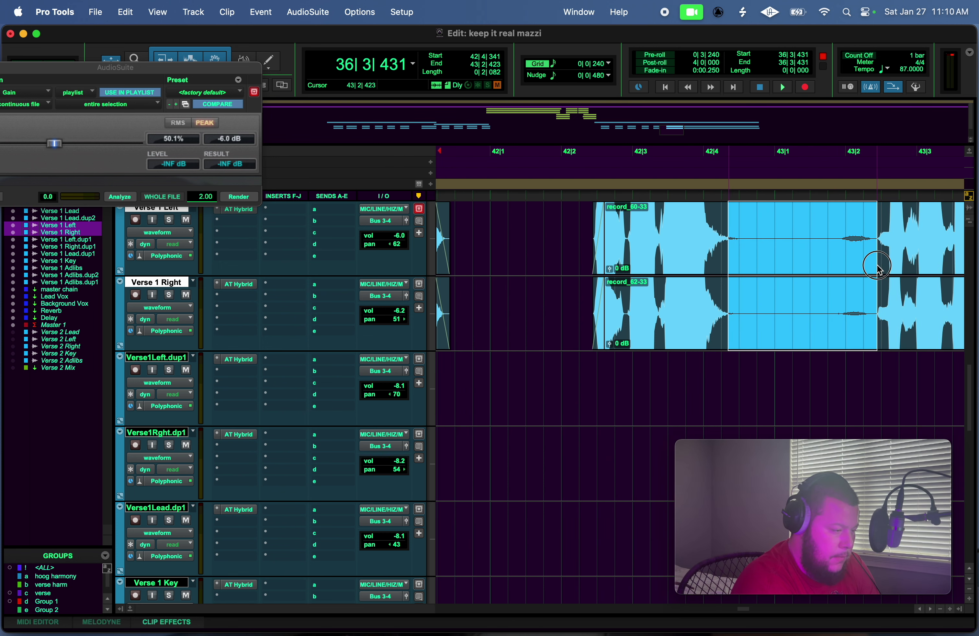
pyautogui.press('Delete')
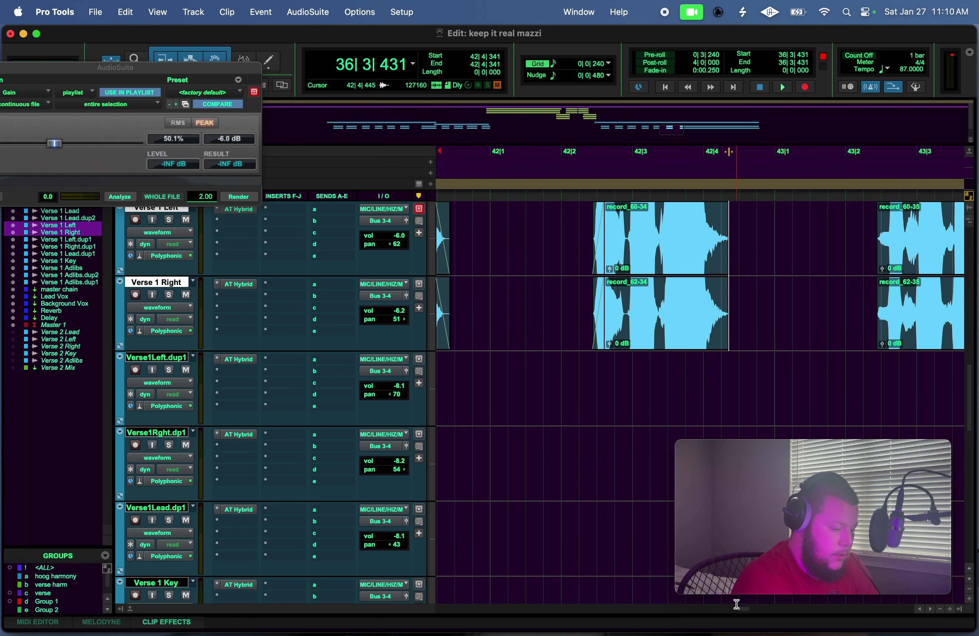
pyautogui.hscroll(5, 747, 614)
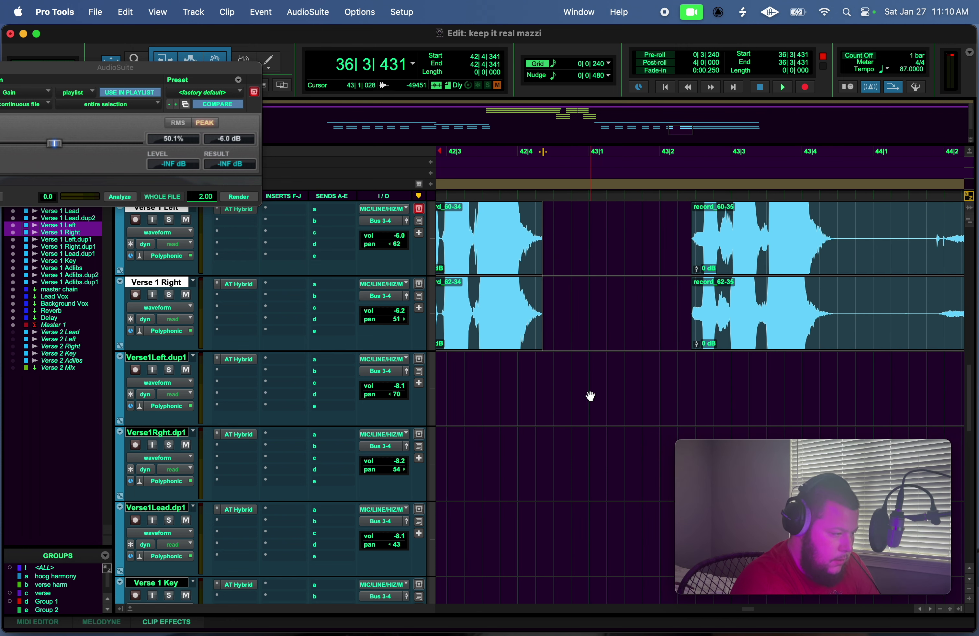
pyautogui.moveTo(540, 211)
pyautogui.mouseDown()
pyautogui.moveTo(513, 209)
pyautogui.moveTo(526, 208)
pyautogui.mouseUp()
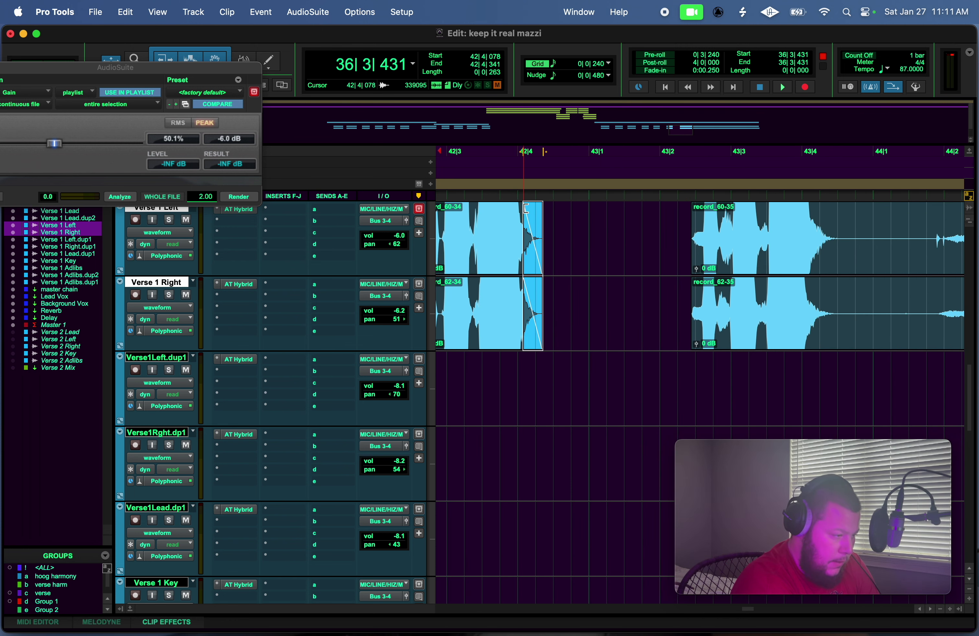
pyautogui.moveTo(695, 207); pyautogui.dragTo(704, 208)
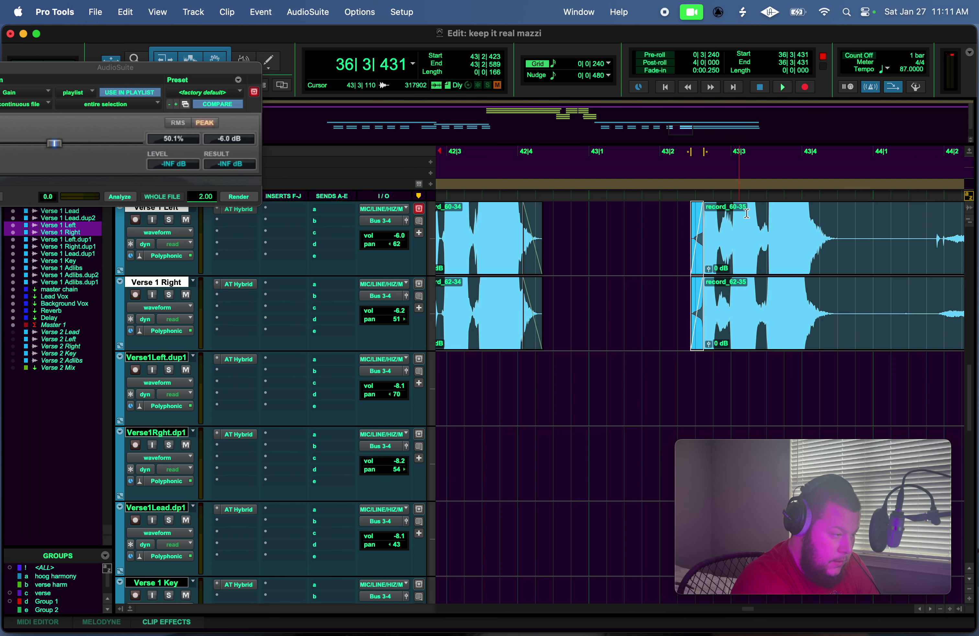
# Delete the Verse 1 Left and Right audio from 43|4|488 to 44|2|352, fading out from 43|4|252 and back in until 44|2|449.
pyautogui.moveTo(838, 234); pyautogui.dragTo(868, 291)
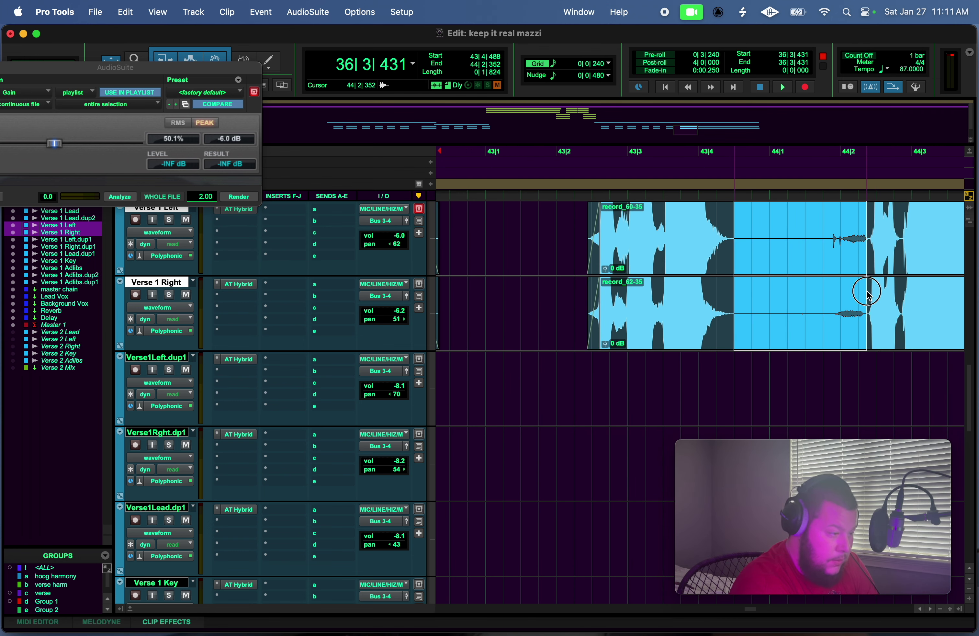
pyautogui.press('Delete')
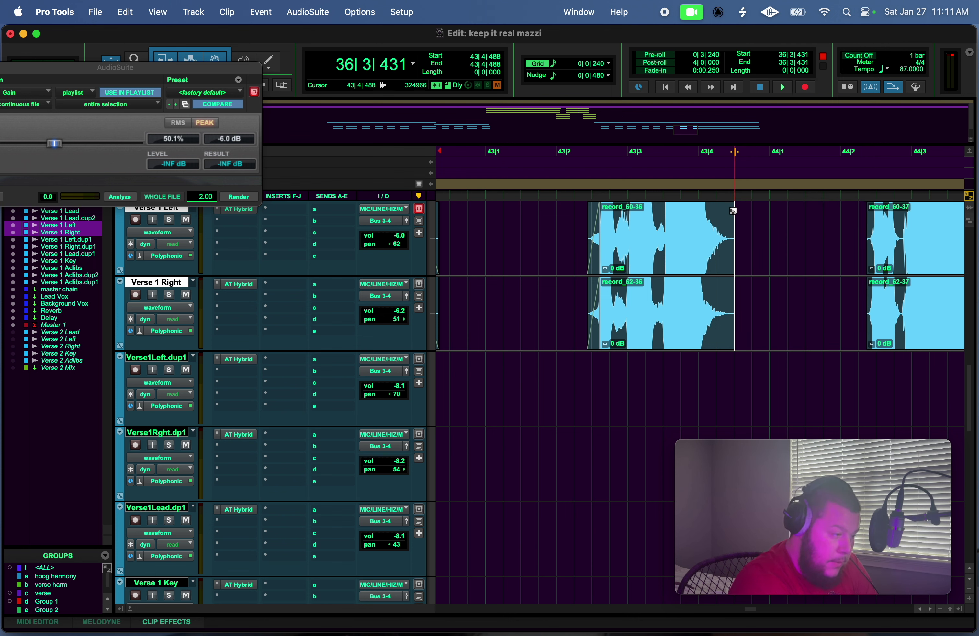
pyautogui.moveTo(736, 210); pyautogui.dragTo(716, 211)
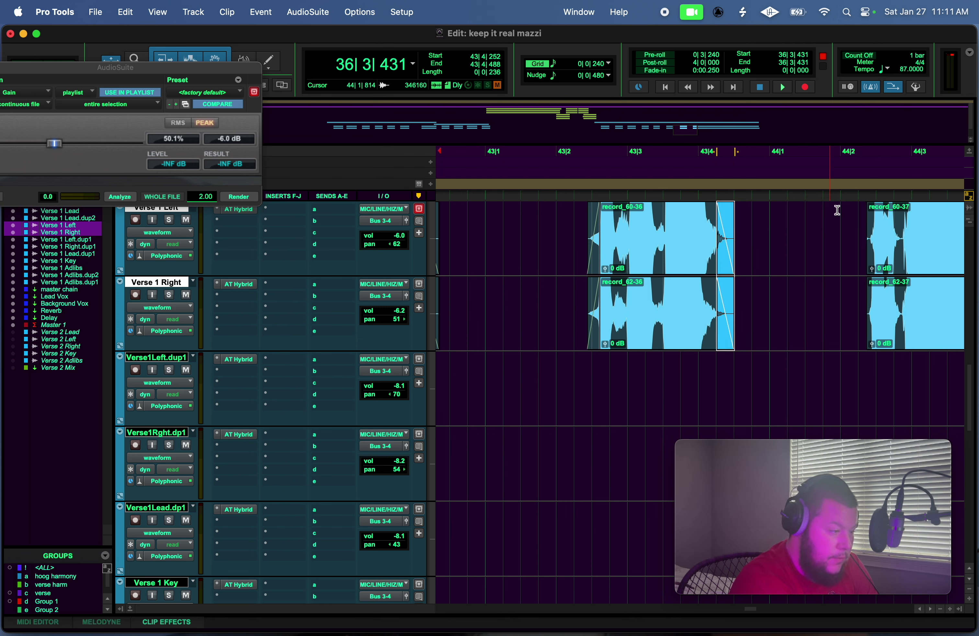
pyautogui.moveTo(872, 211); pyautogui.dragTo(875, 211)
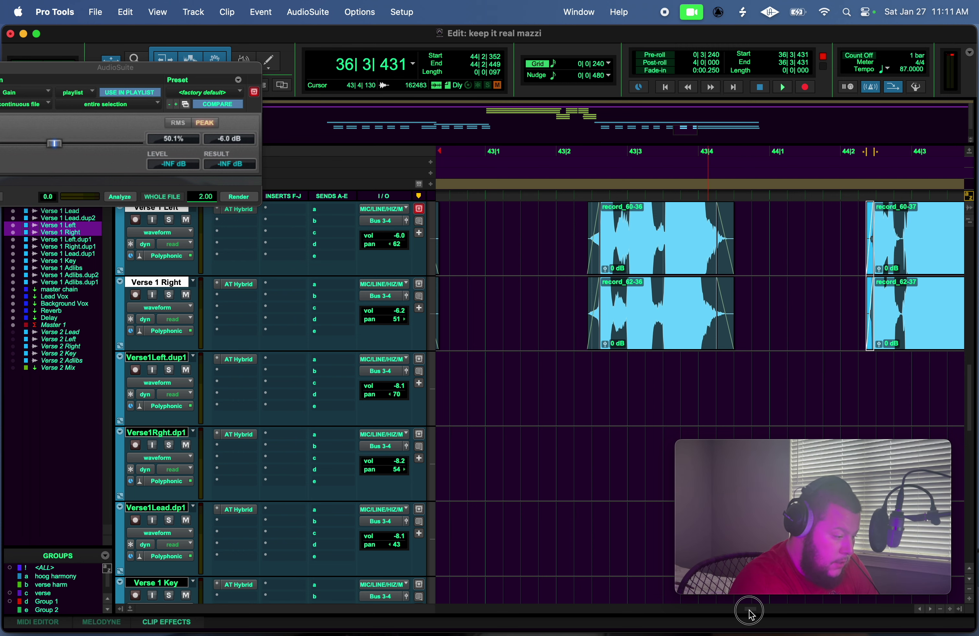
# Delete the Verse 1 Left and Right audio from 44|4|077 to 44|4|837, fading out from 44|3|879 and back in until 45|1|035.
pyautogui.moveTo(750, 614); pyautogui.dragTo(753, 615)
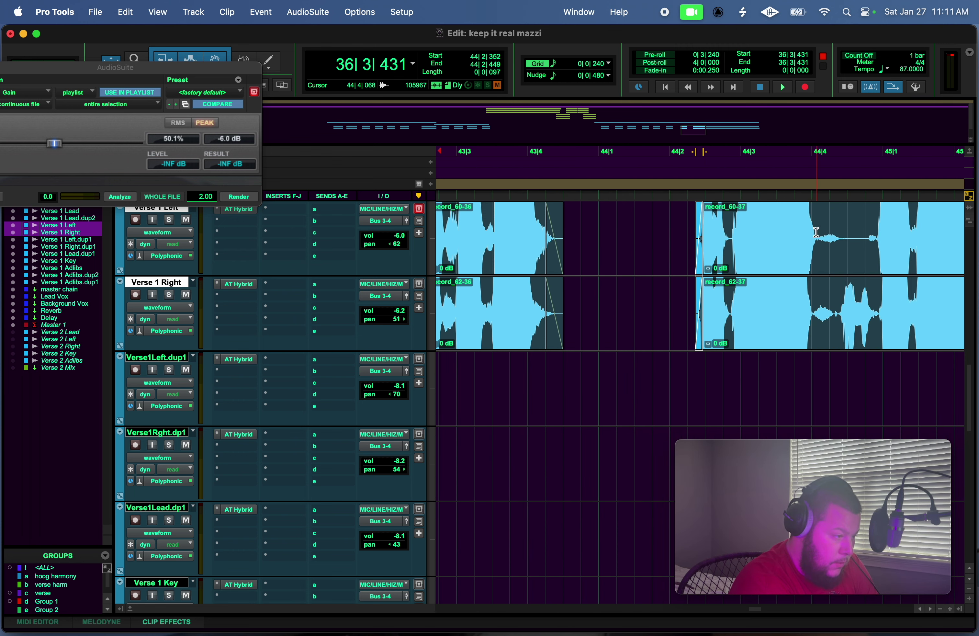
pyautogui.moveTo(818, 234); pyautogui.dragTo(873, 276)
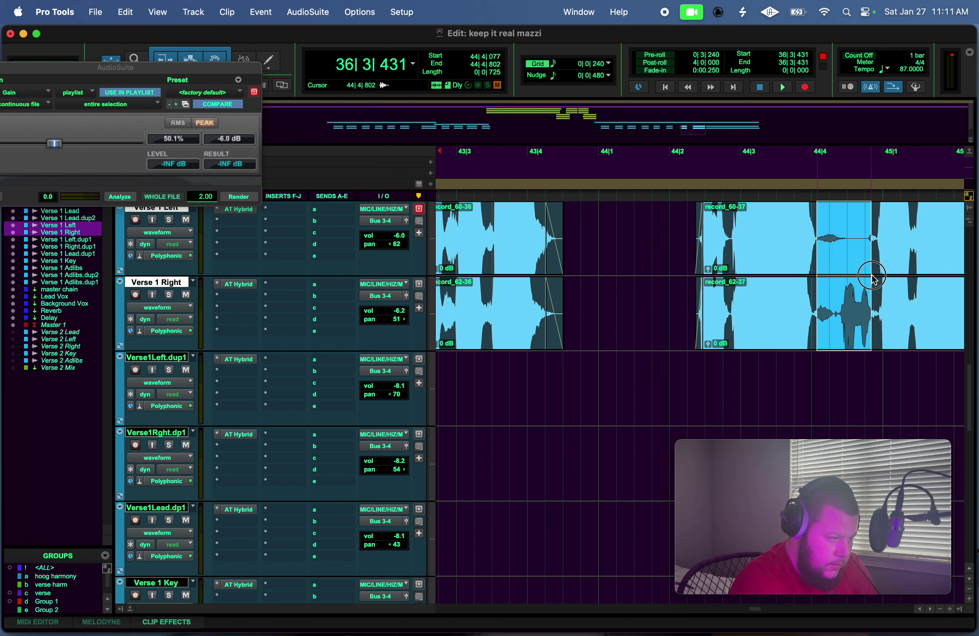
pyautogui.press('Delete')
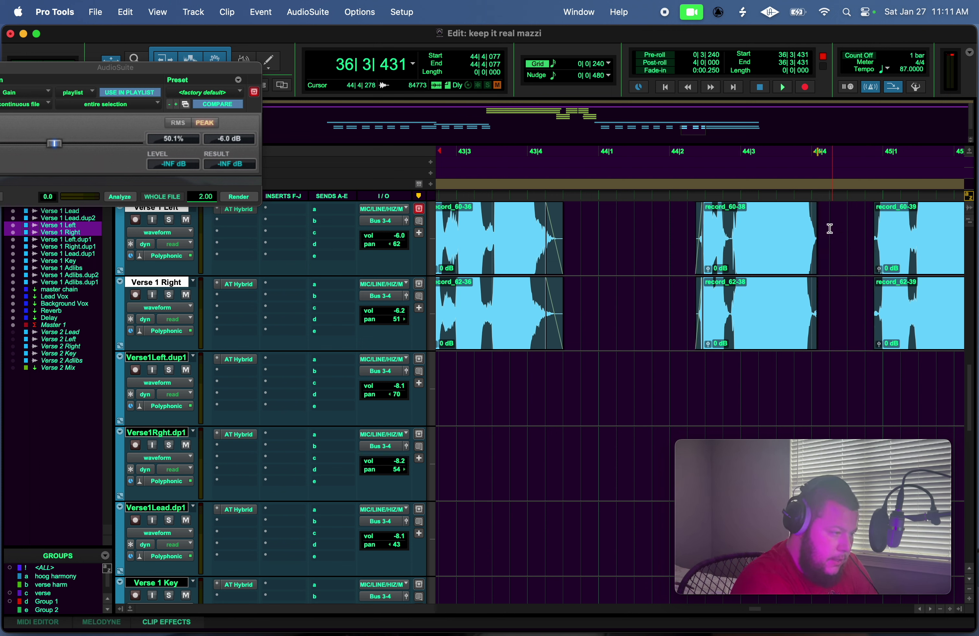
pyautogui.moveTo(816, 215); pyautogui.dragTo(805, 211)
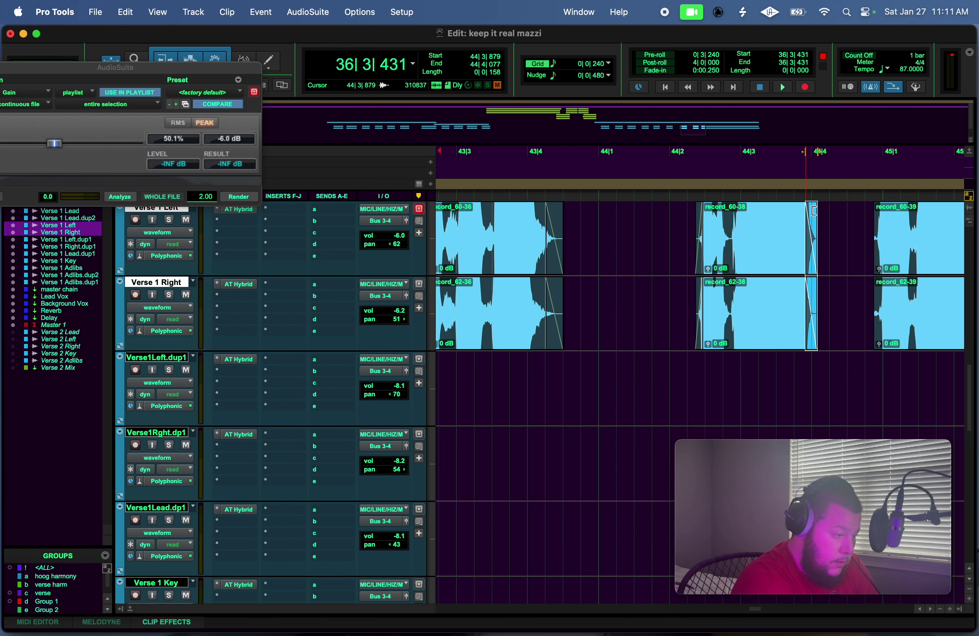
pyautogui.moveTo(880, 213); pyautogui.dragTo(886, 212)
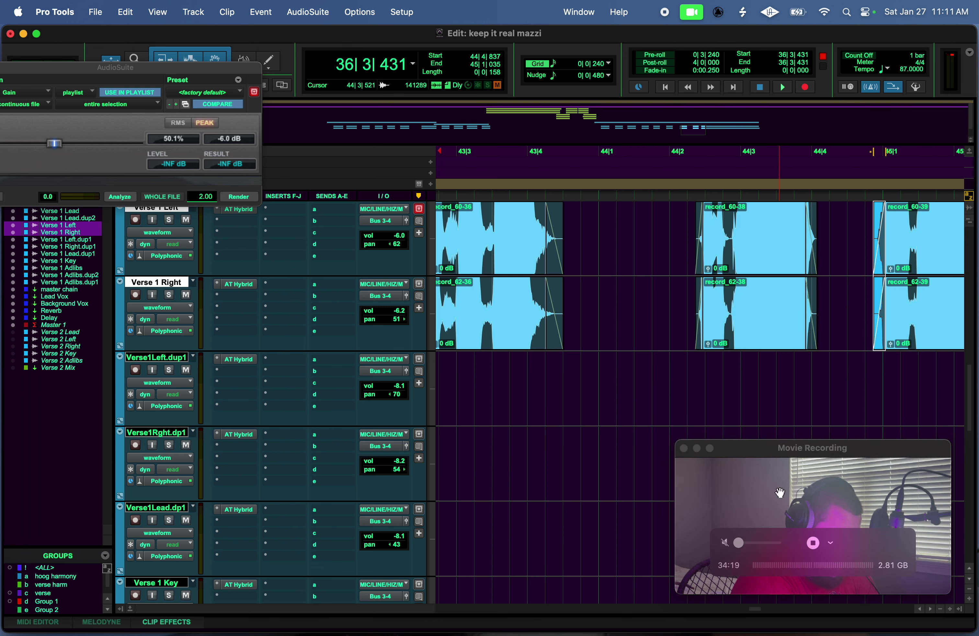
# Delete the Verse 1 Left and Right audio from 45|3|537 to 45|3|835, fade out the gap's start, and fade back in until 45|3|957.
pyautogui.moveTo(759, 611); pyautogui.dragTo(766, 610)
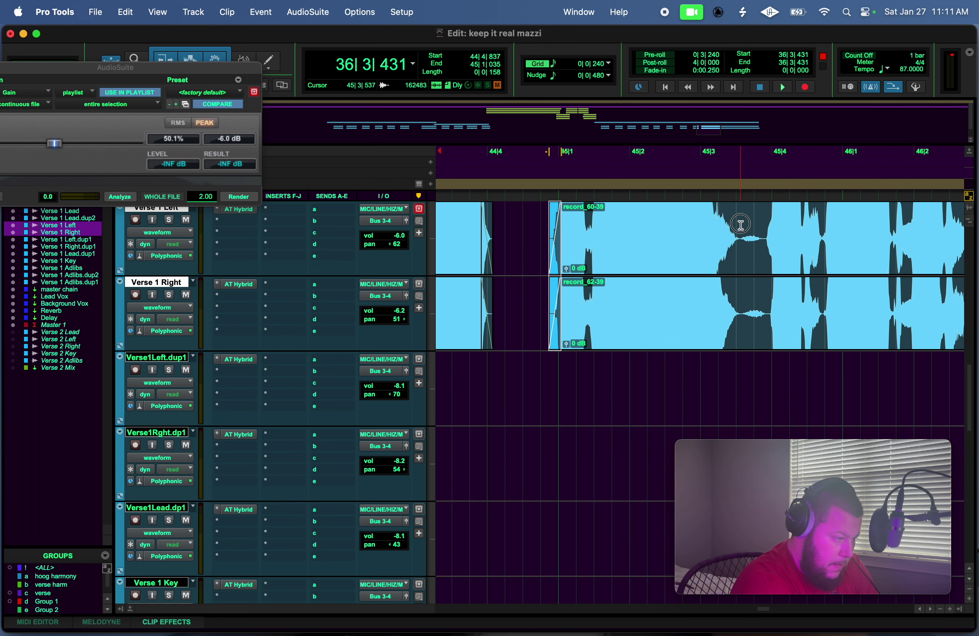
pyautogui.moveTo(740, 225); pyautogui.dragTo(760, 256)
pyautogui.press('Delete')
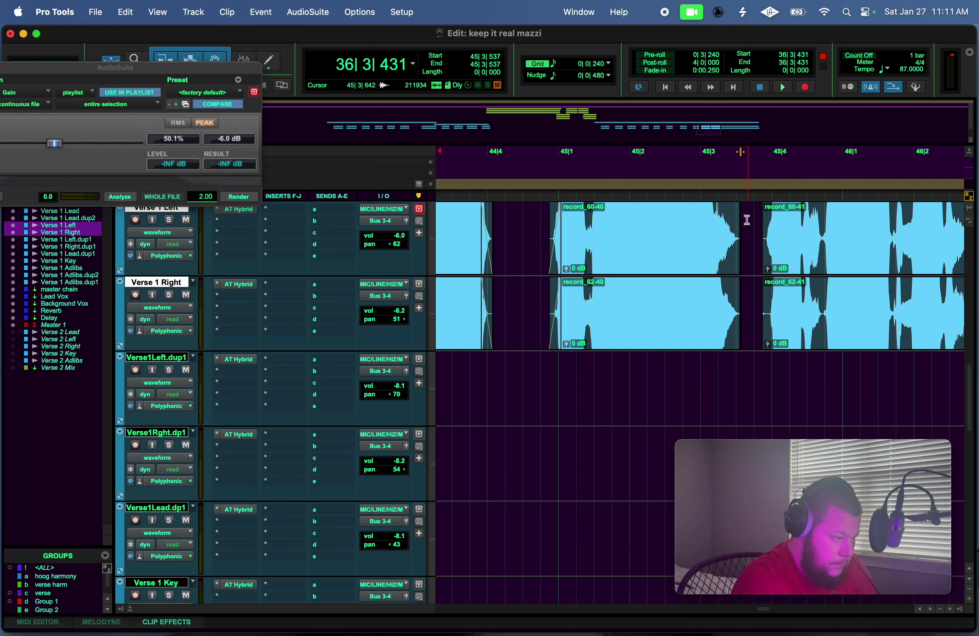
pyautogui.moveTo(737, 214); pyautogui.dragTo(772, 211)
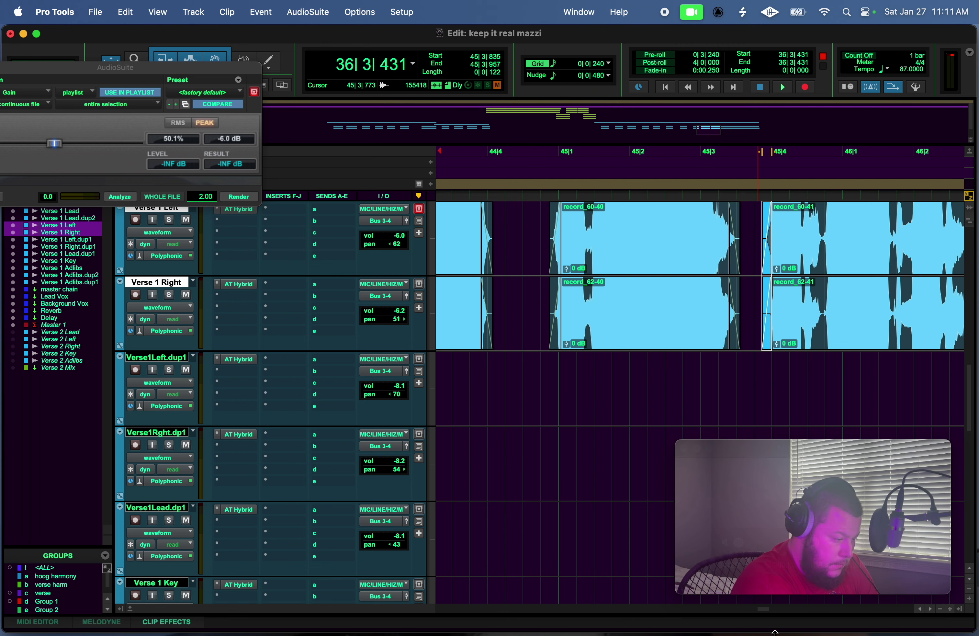
# Render -6.0 dB Gain separately on the breath in Verse 1 Right from 47|3|177 to 47|3|453 and in Verse 1 Left from 47|3|112 to 47|3|409.
pyautogui.moveTo(764, 612); pyautogui.dragTo(776, 612)
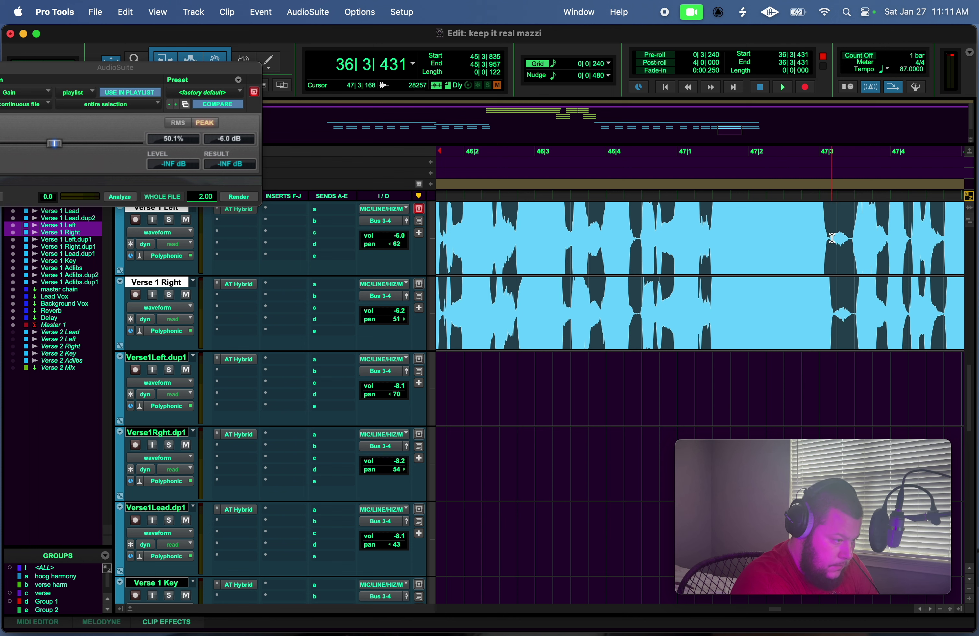
pyautogui.moveTo(831, 233); pyautogui.dragTo(848, 236)
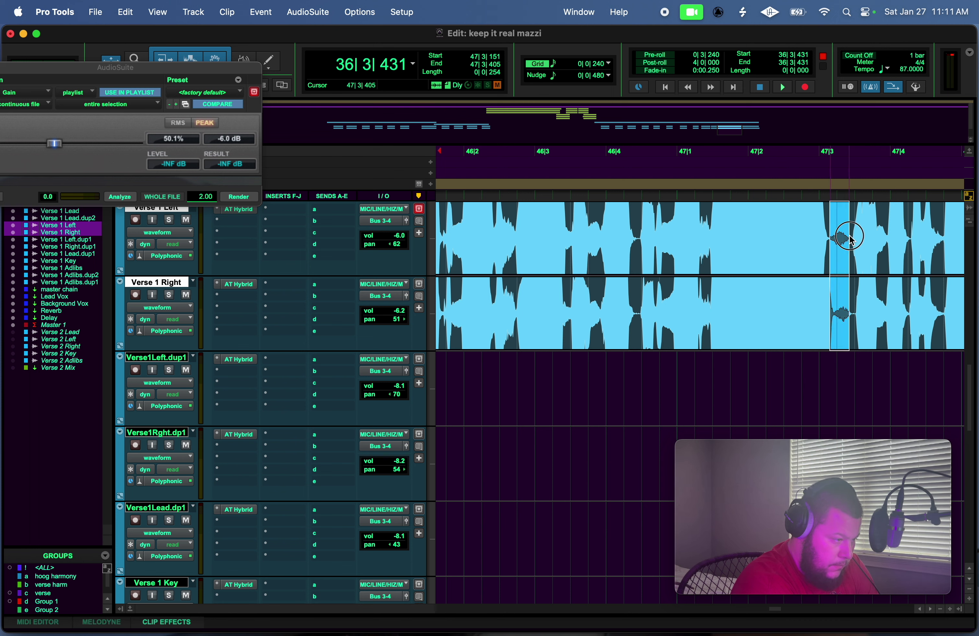
pyautogui.click(128, 60)
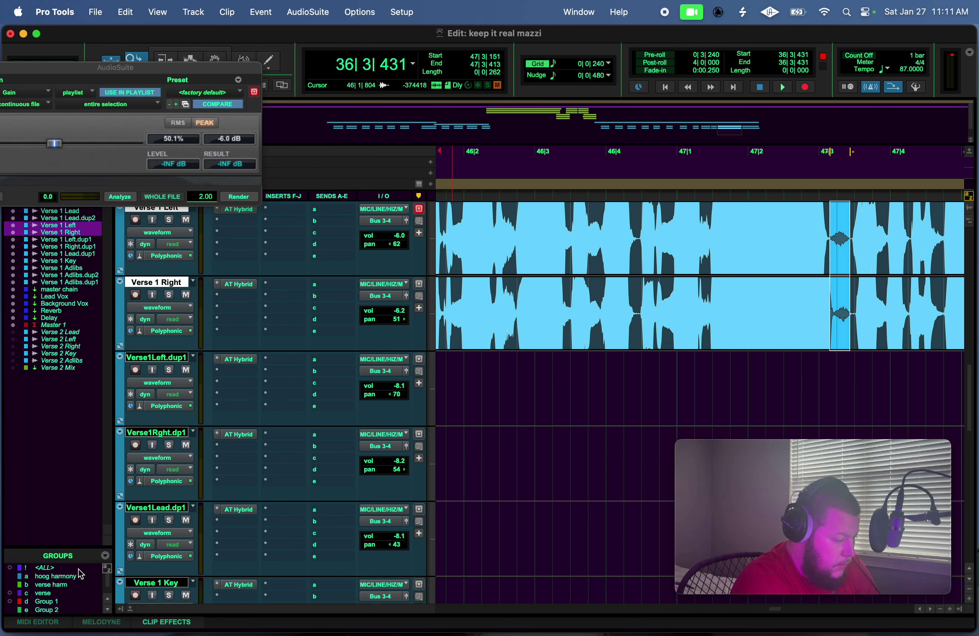
pyautogui.scroll(-2, 83, 590)
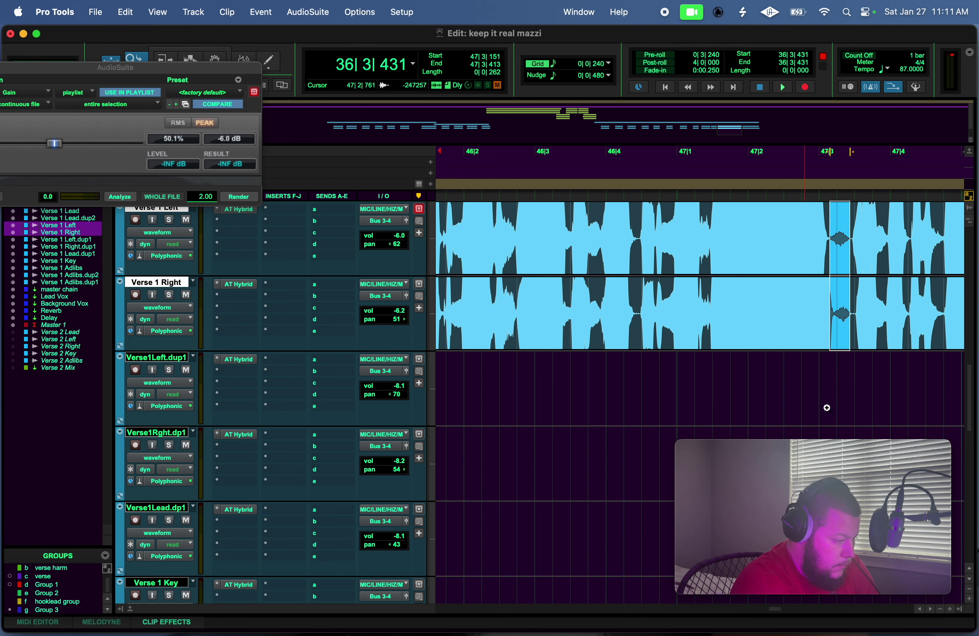
pyautogui.click(827, 408)
pyautogui.click(654, 321)
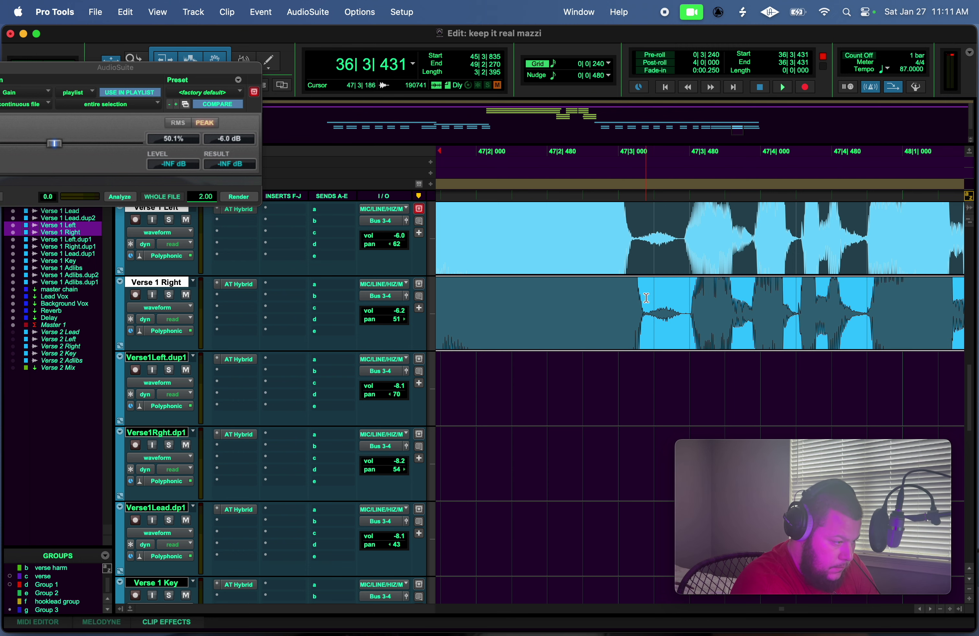
pyautogui.moveTo(646, 297); pyautogui.dragTo(686, 299)
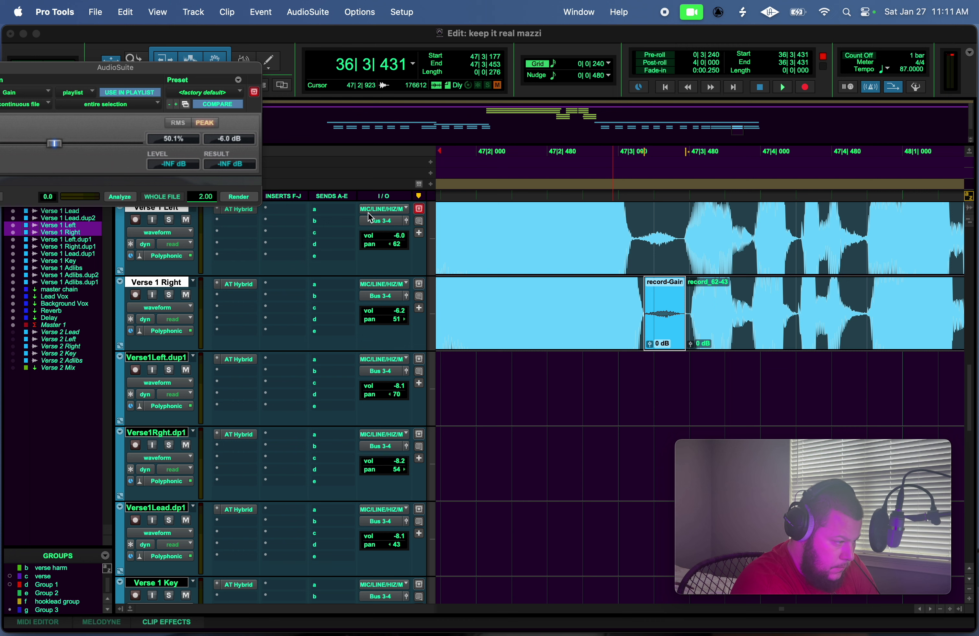
pyautogui.moveTo(635, 234); pyautogui.dragTo(675, 234)
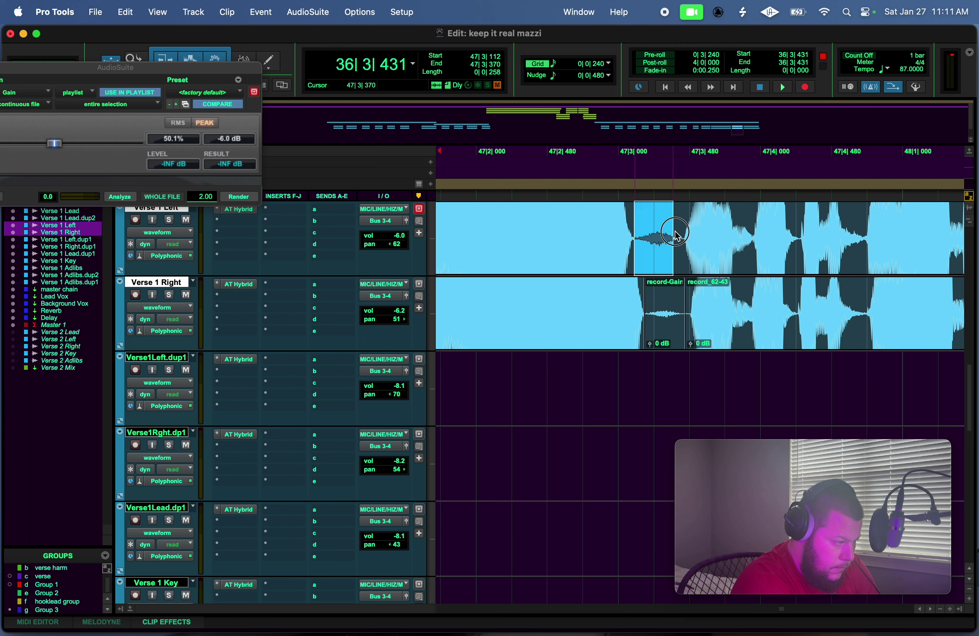
pyautogui.click(243, 198)
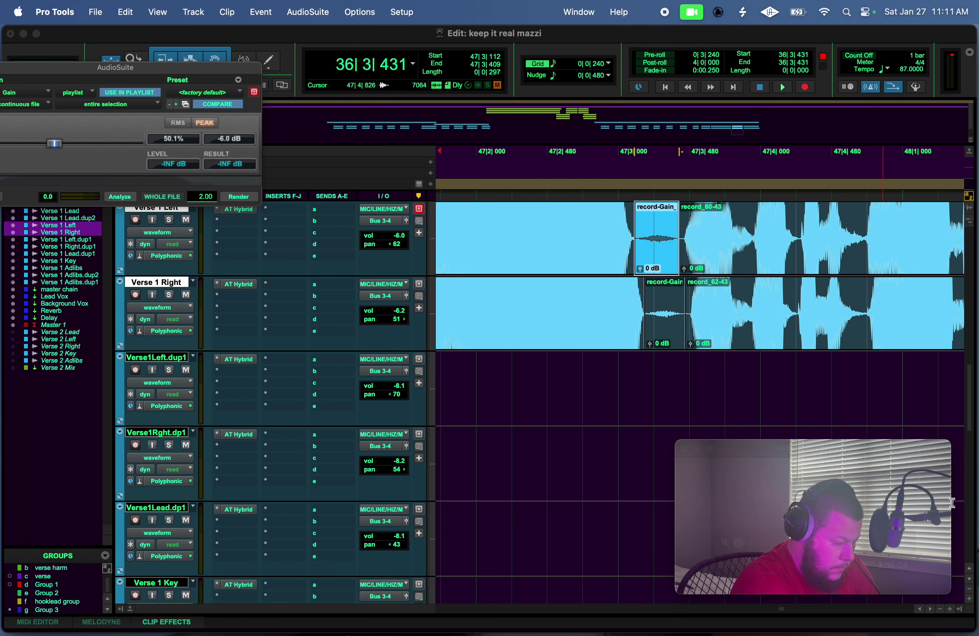
# Delete the silent tail of the Verse 1 Left and Right takes from 48|4|939 onward.
pyautogui.click(941, 609)
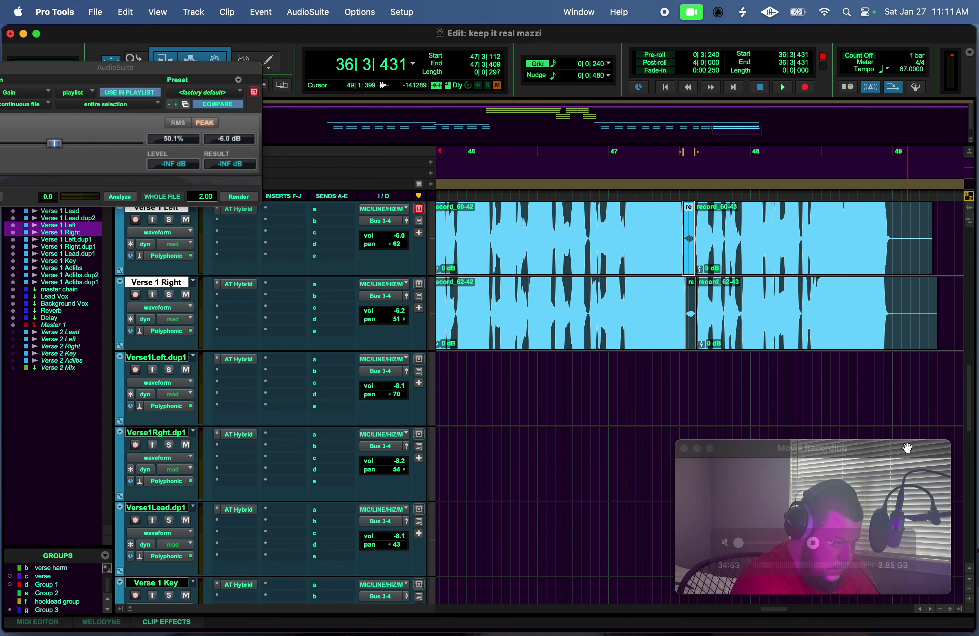
pyautogui.moveTo(891, 234); pyautogui.dragTo(757, 330)
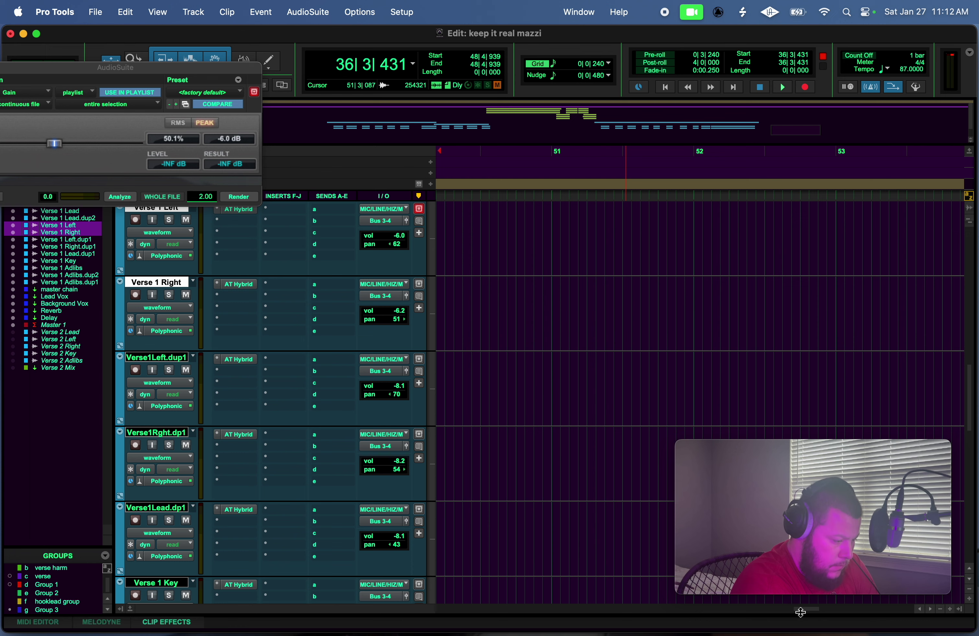
# Fade out the end of the Verse 1 Left and Right takes from 48|4|642 to 48|4|939.
pyautogui.moveTo(807, 618); pyautogui.dragTo(776, 607)
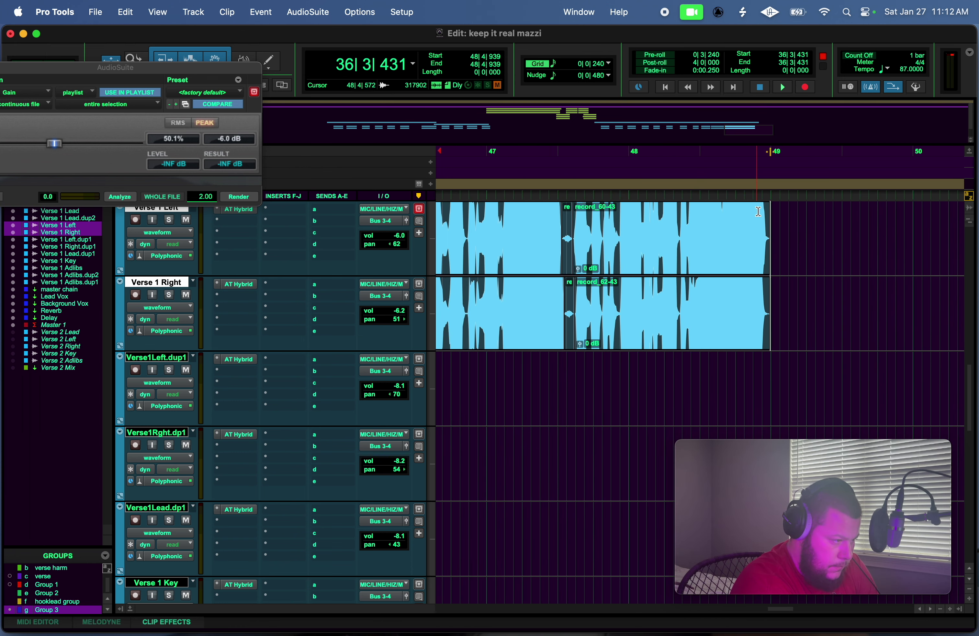
pyautogui.moveTo(766, 205); pyautogui.dragTo(762, 205)
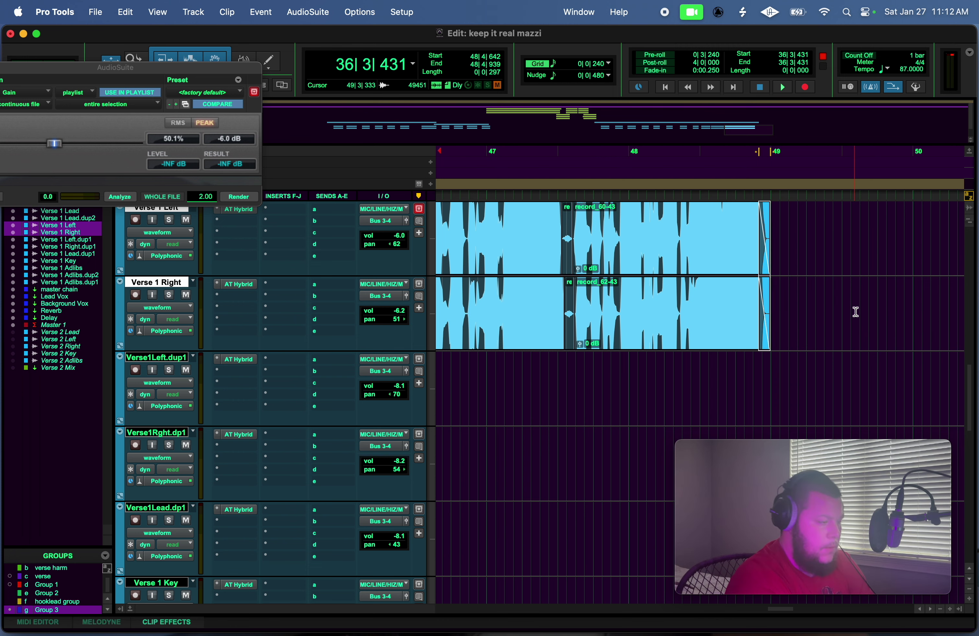
# Render -6.0 dB Gain on the breath in Verse 1 Lead from 47|3|142 to 47|3|387.
pyautogui.scroll(10, 851, 255)
pyautogui.scroll(-7, 851, 255)
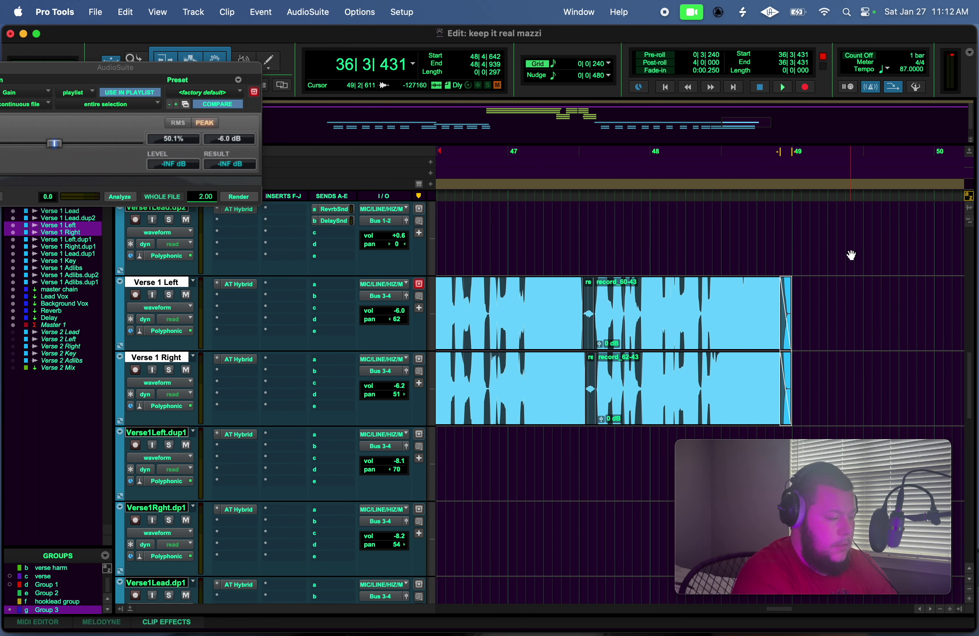
pyautogui.scroll(2, 851, 255)
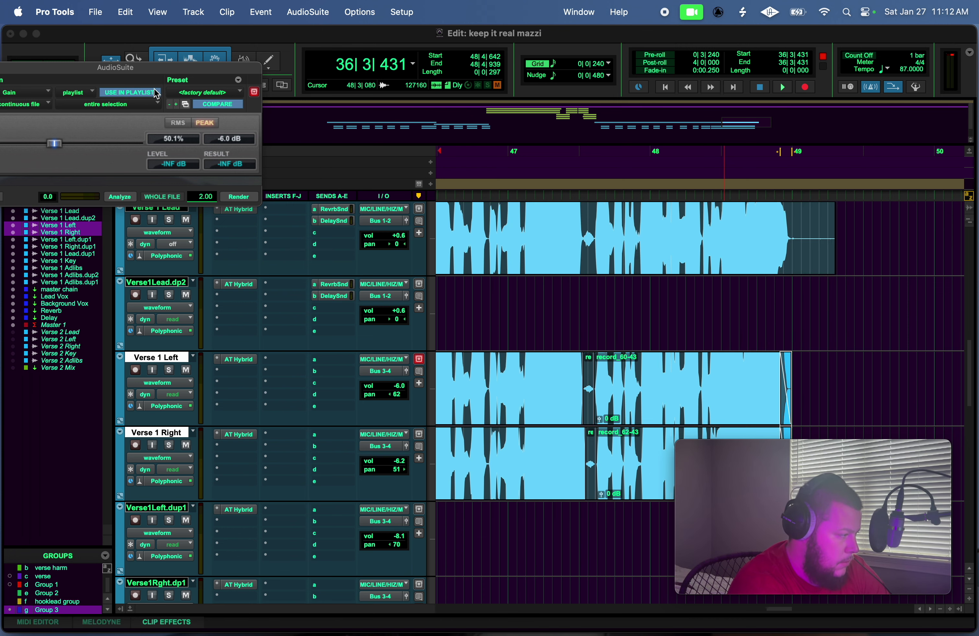
pyautogui.moveTo(153, 68); pyautogui.dragTo(155, 91)
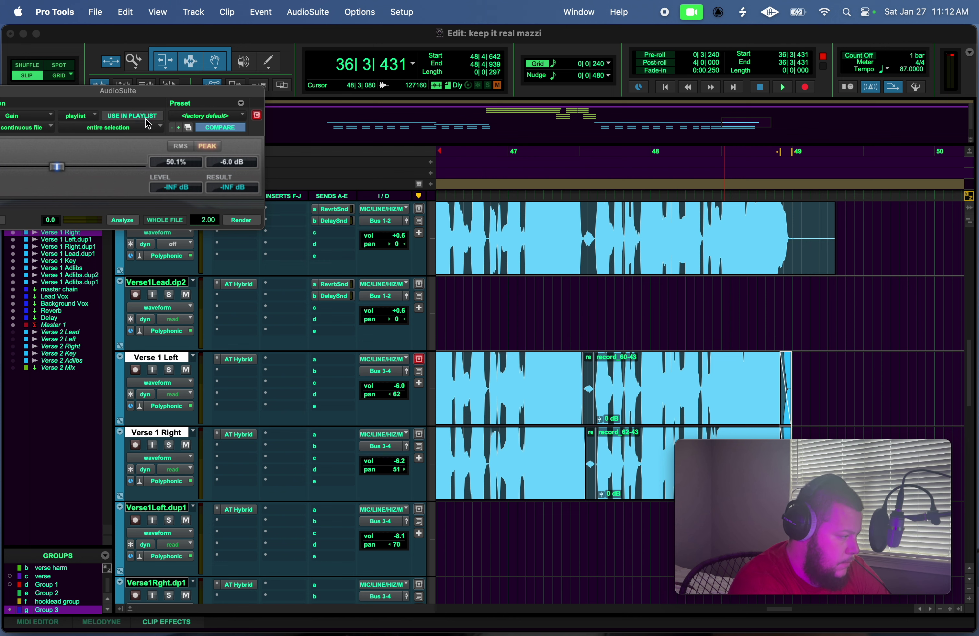
pyautogui.click(189, 63)
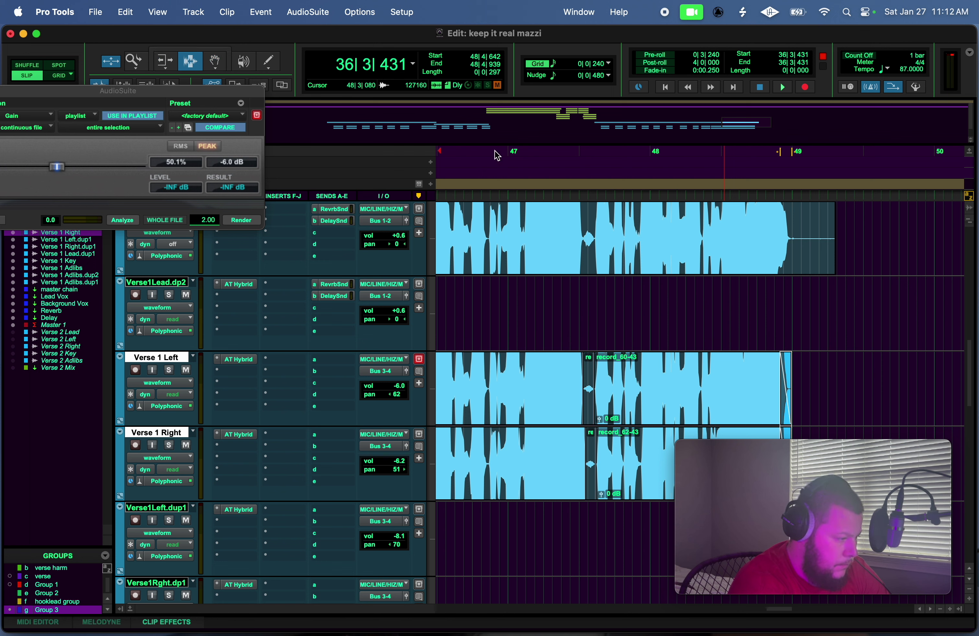
pyautogui.moveTo(585, 236); pyautogui.dragTo(589, 238)
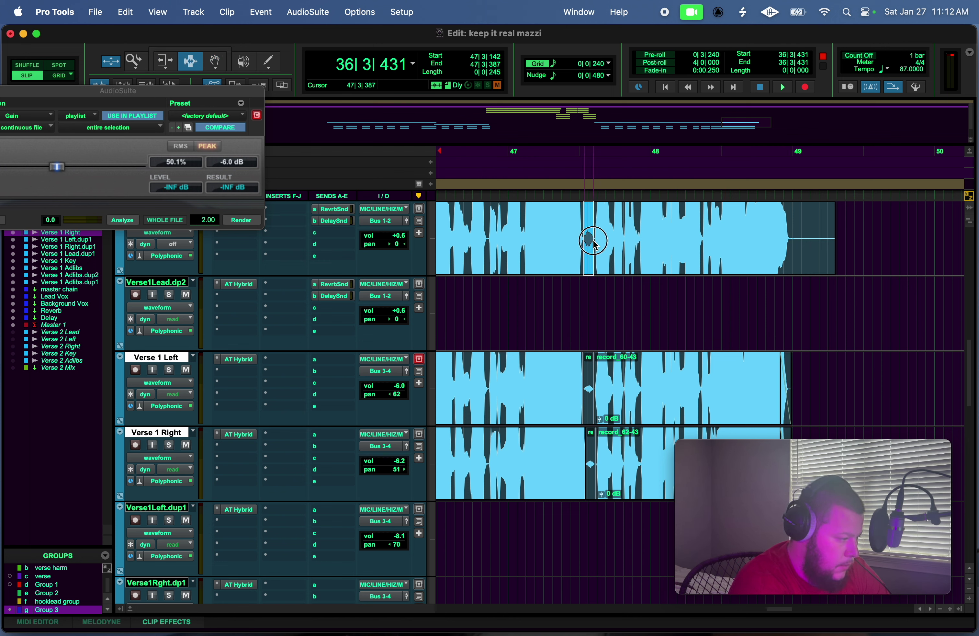
pyautogui.click(244, 222)
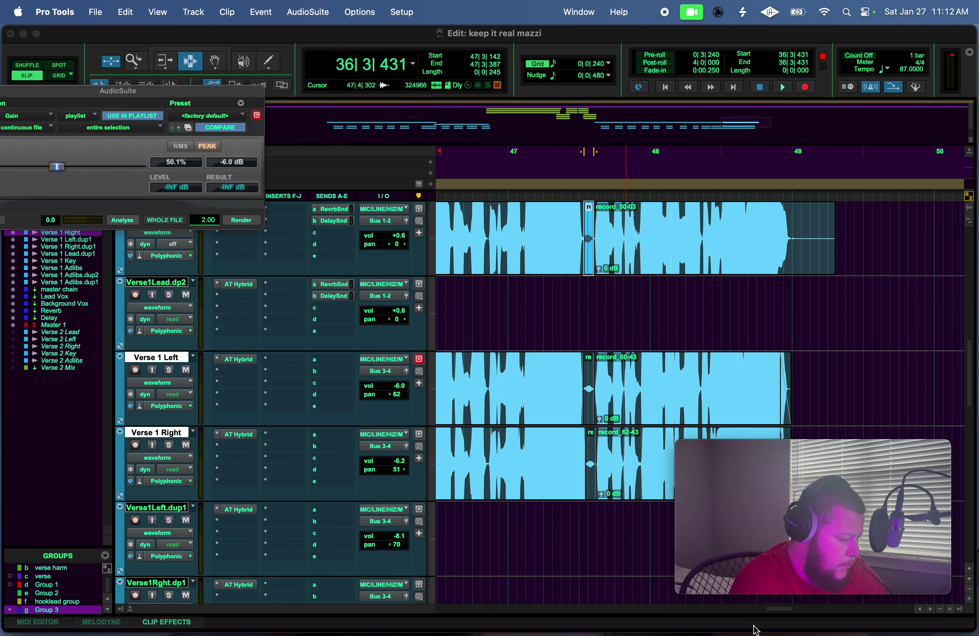
# Render -6.0 dB Gain on the Verse 1 Lead breath from 45|3|564 to 45|3|913.
pyautogui.moveTo(782, 610); pyautogui.dragTo(763, 611)
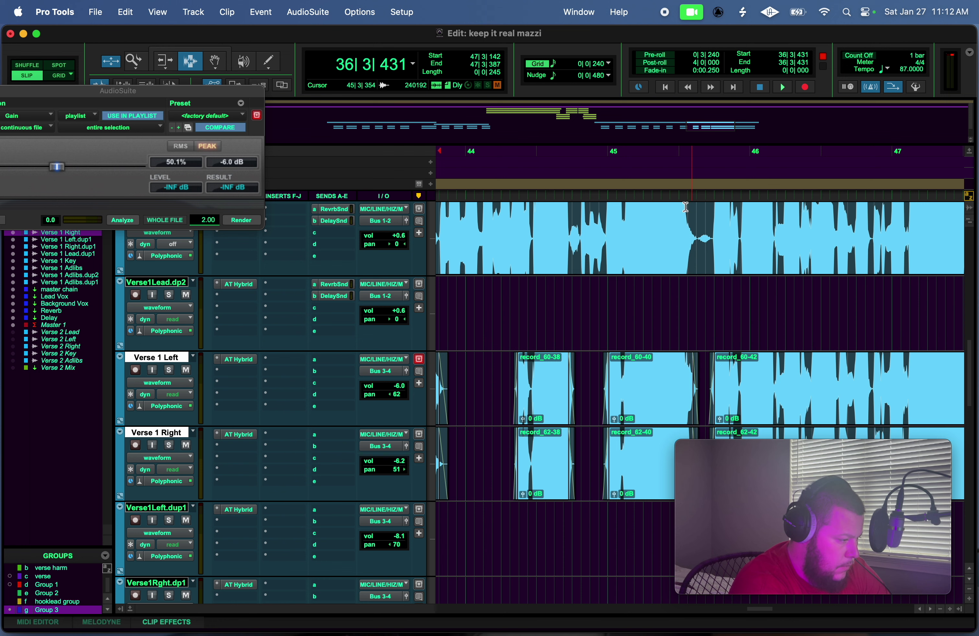
pyautogui.moveTo(694, 227); pyautogui.dragTo(697, 227)
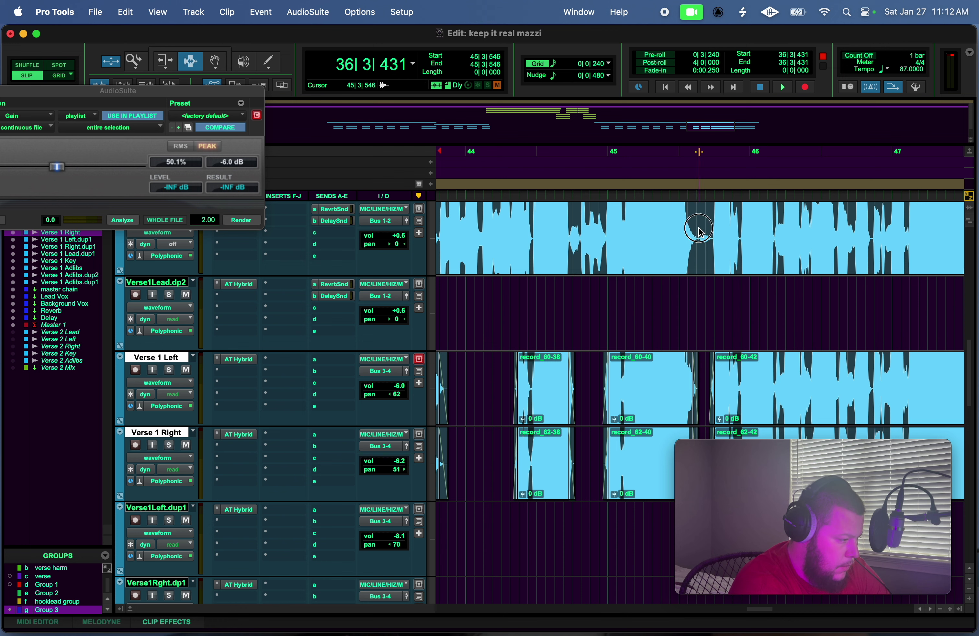
pyautogui.moveTo(713, 236); pyautogui.dragTo(710, 240)
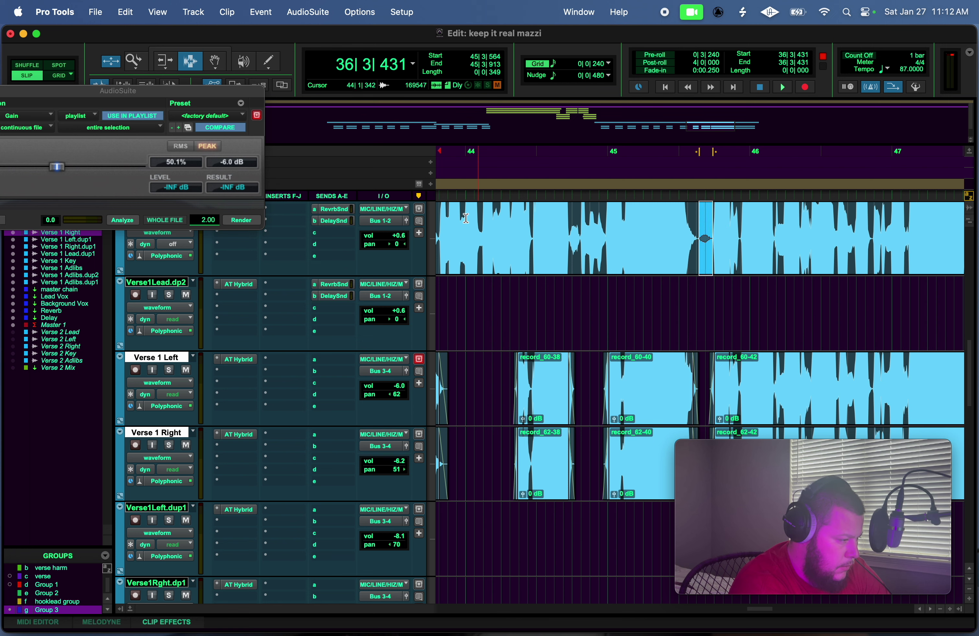
pyautogui.click(242, 220)
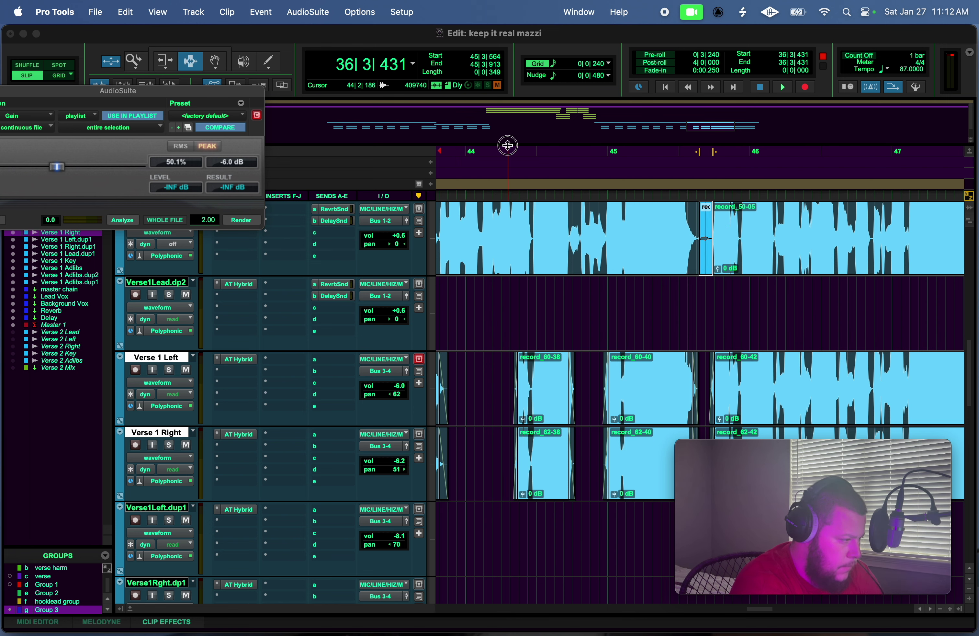
# Audition Verse 1 Lead from 44|2|221 and render -6.0 dB Gain on the breath starting at 44|3|888.
pyautogui.press('space')
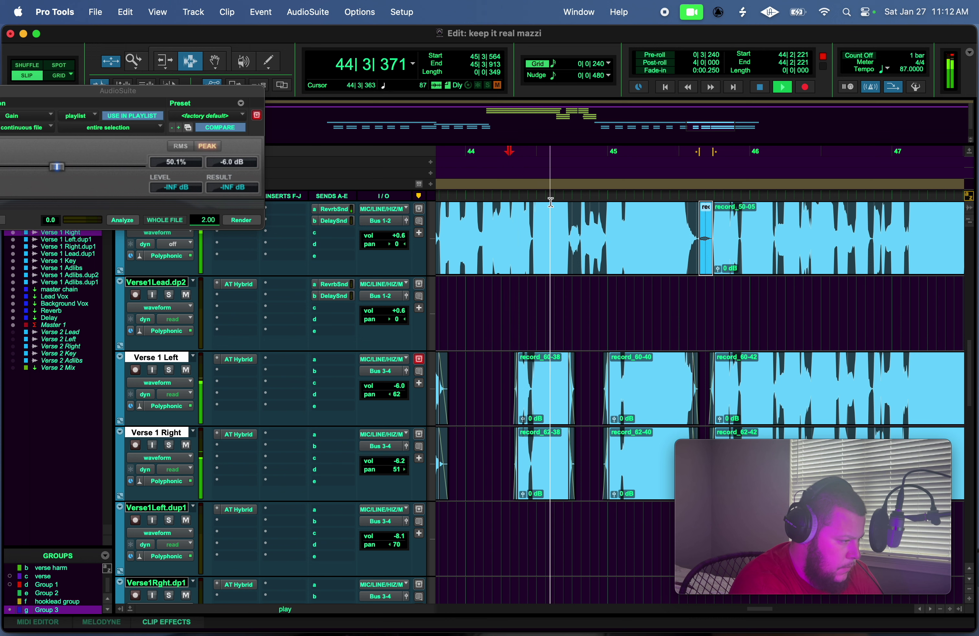
pyautogui.press('space')
pyautogui.moveTo(571, 233); pyautogui.dragTo(582, 241)
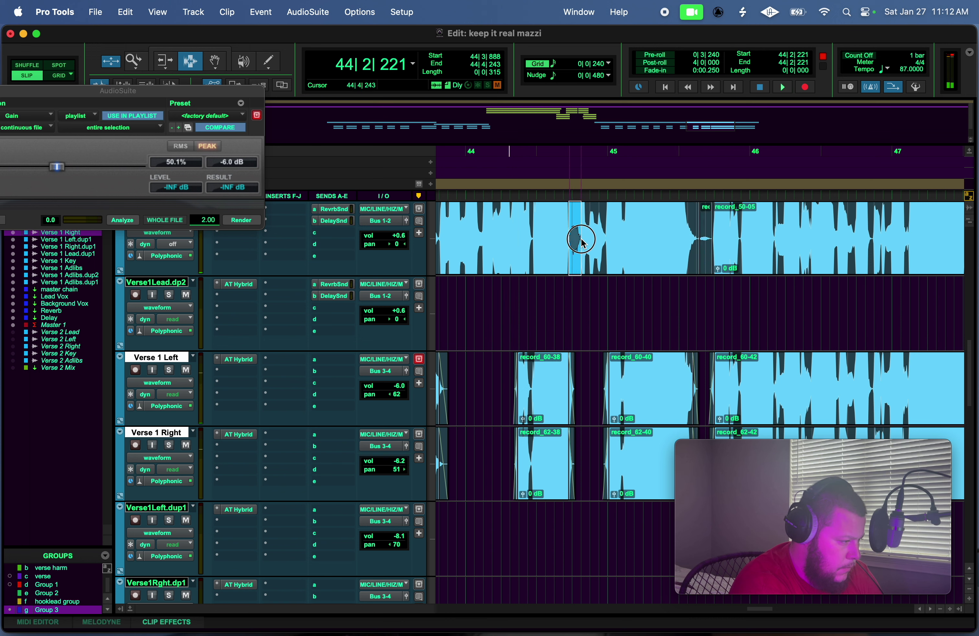
pyautogui.click(239, 222)
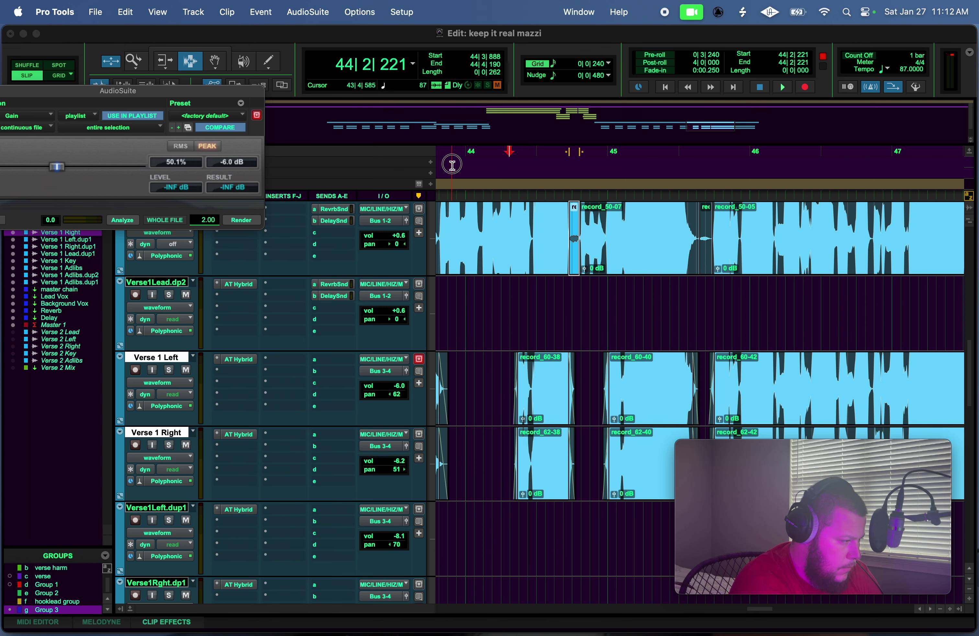
# Play back the verse around bar 44, and render -6.0 dB Gain on the Verse 1 Lead breath from 43|3|932 to 43|4|217.
pyautogui.click(452, 166)
pyautogui.press('space')
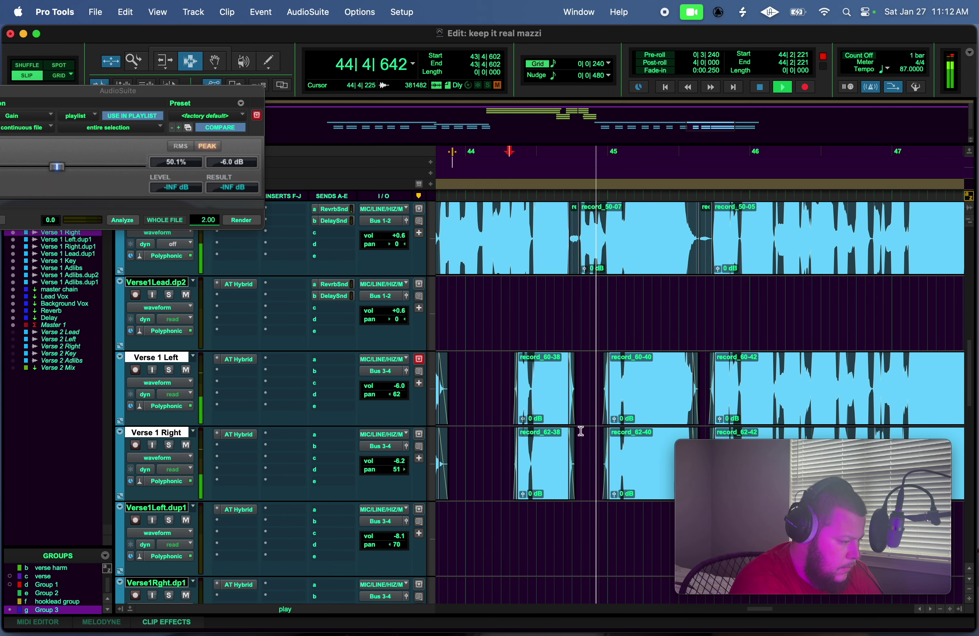
pyautogui.moveTo(763, 607); pyautogui.dragTo(758, 609)
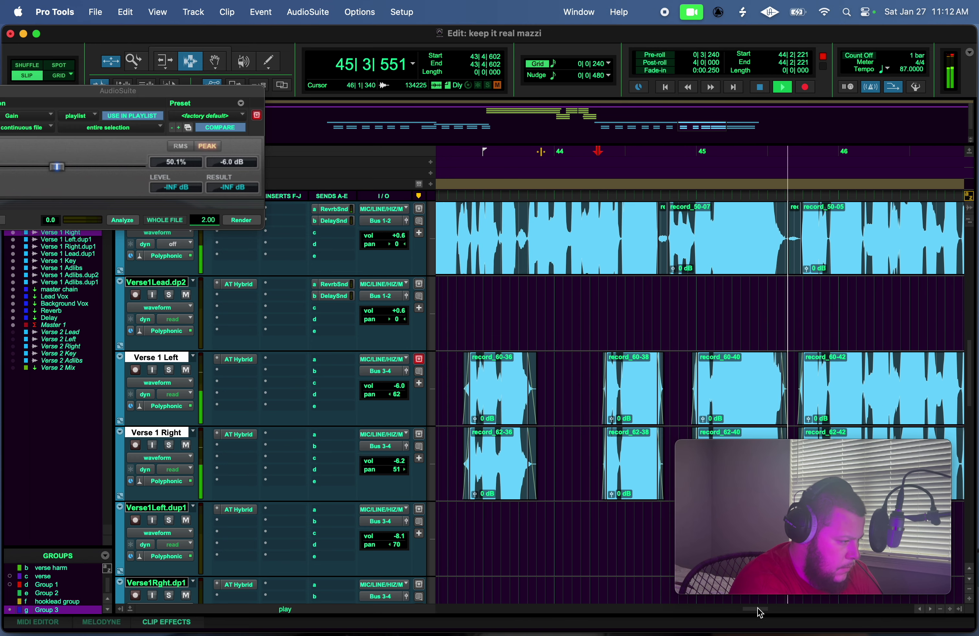
pyautogui.press('space')
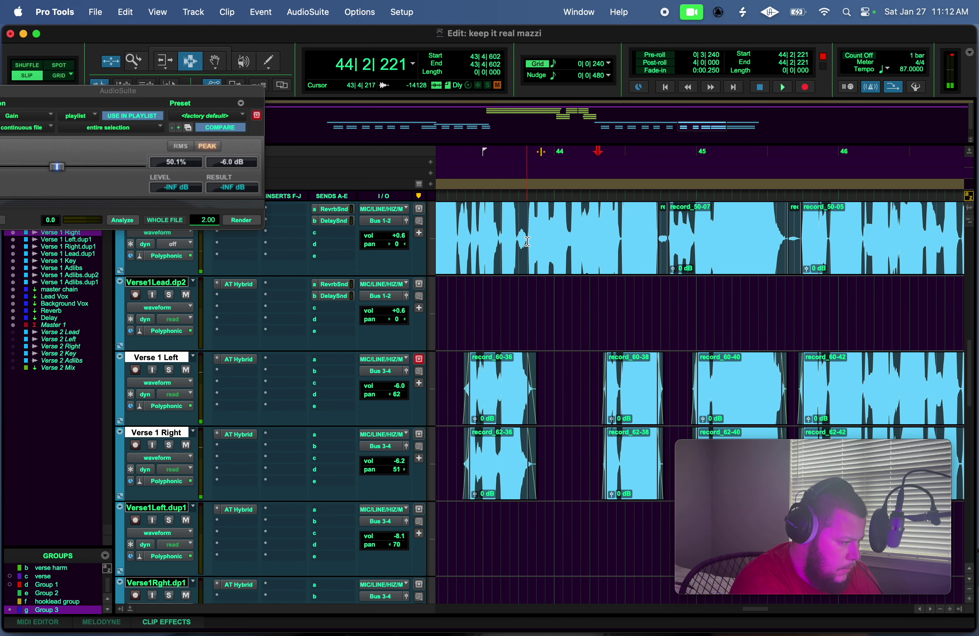
pyautogui.moveTo(527, 242); pyautogui.dragTo(523, 241)
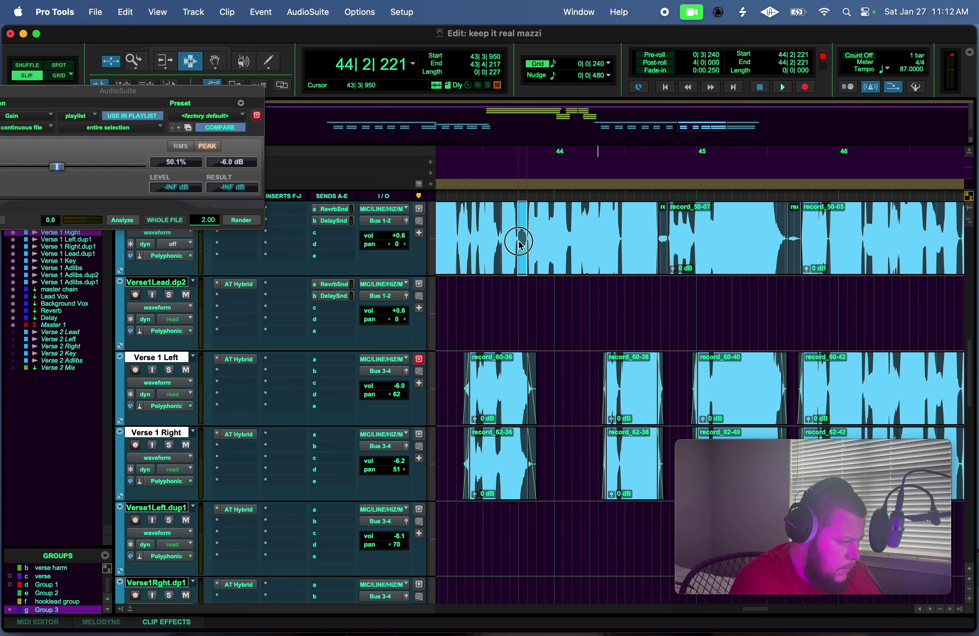
pyautogui.click(249, 222)
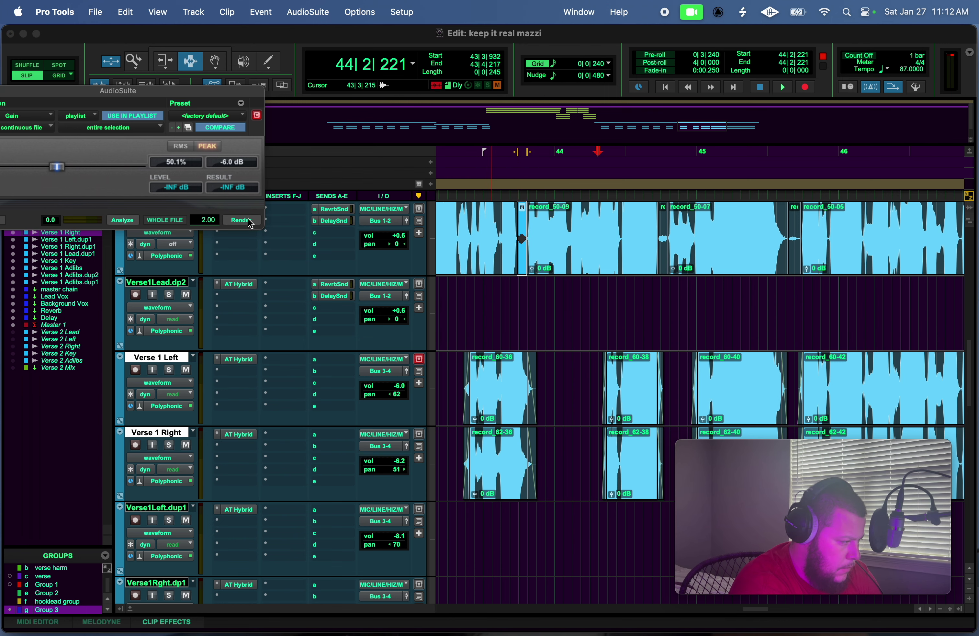
# Audition the edited section from 44|2|221 and render -6.0 dB Gain on the Verse 1 Lead breath from 42|3|890 to 42|4|192.
pyautogui.press('space')
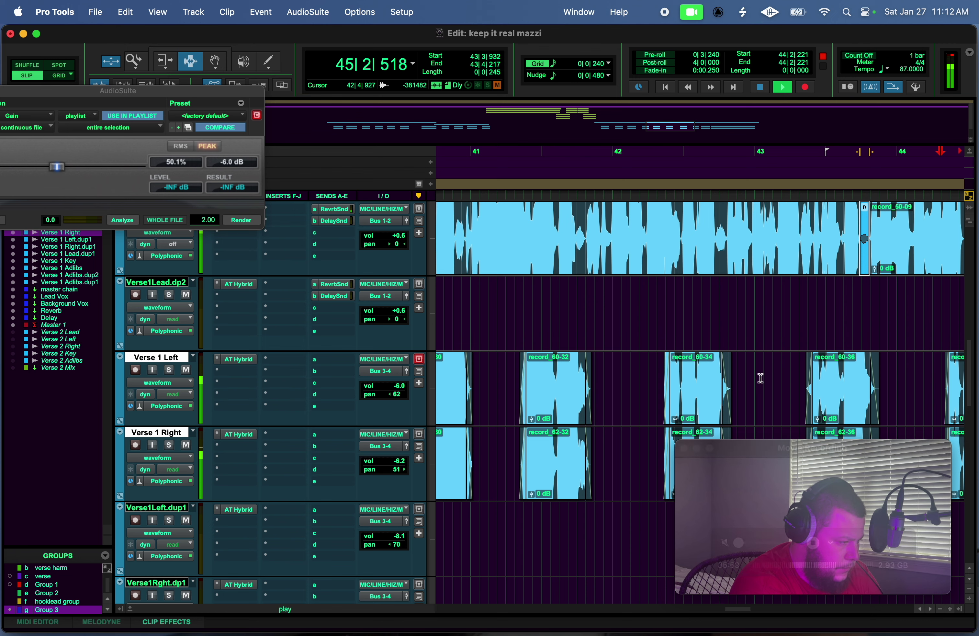
pyautogui.press('space')
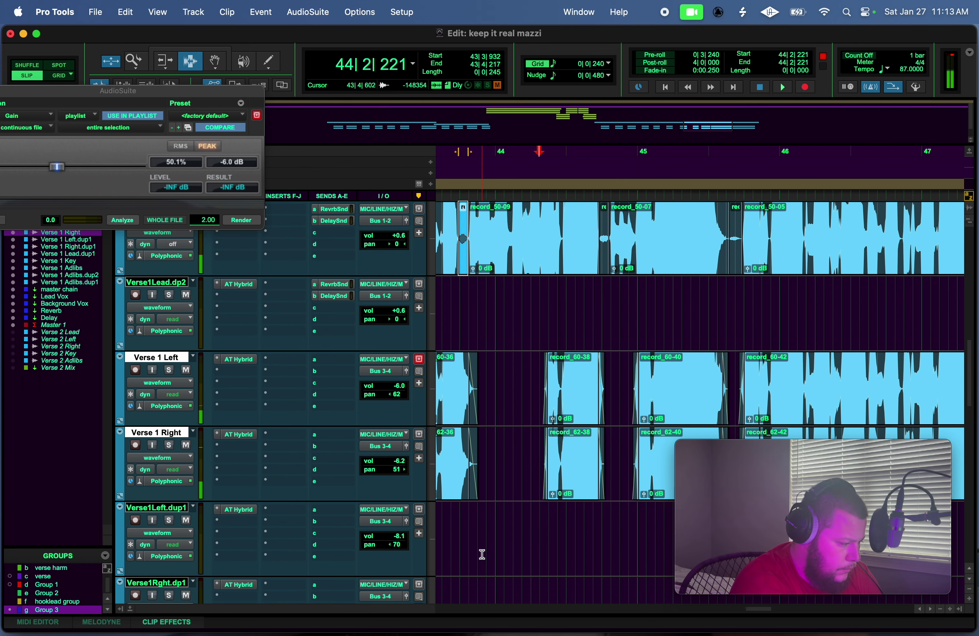
pyautogui.moveTo(768, 612); pyautogui.dragTo(754, 610)
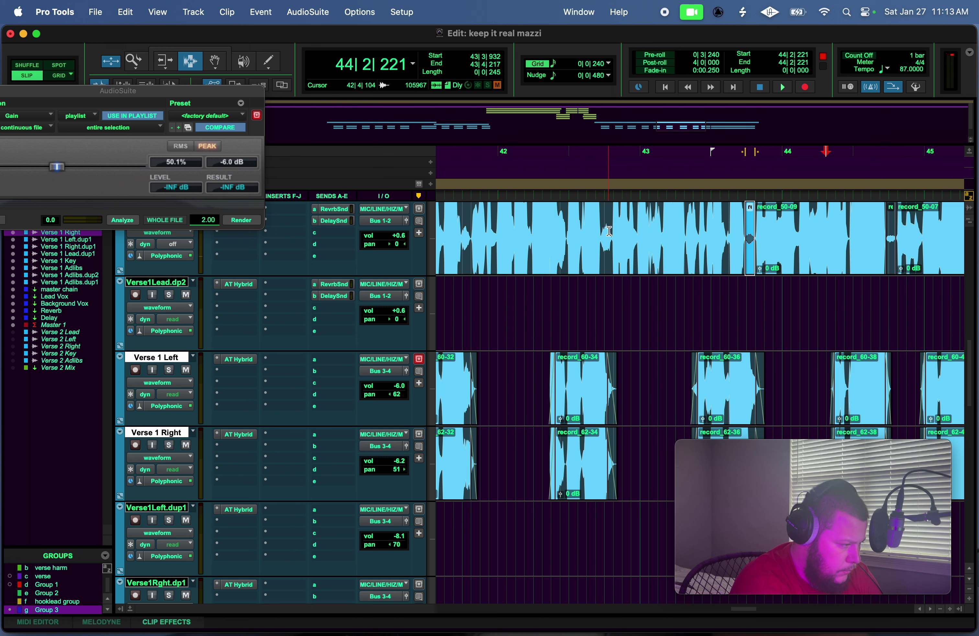
pyautogui.moveTo(611, 232); pyautogui.dragTo(603, 244)
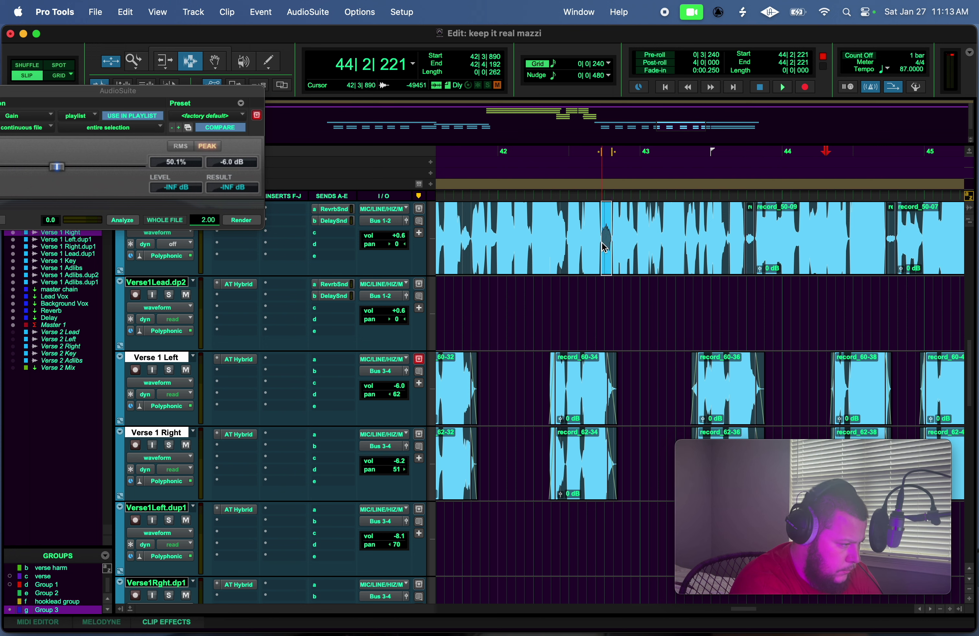
pyautogui.click(243, 220)
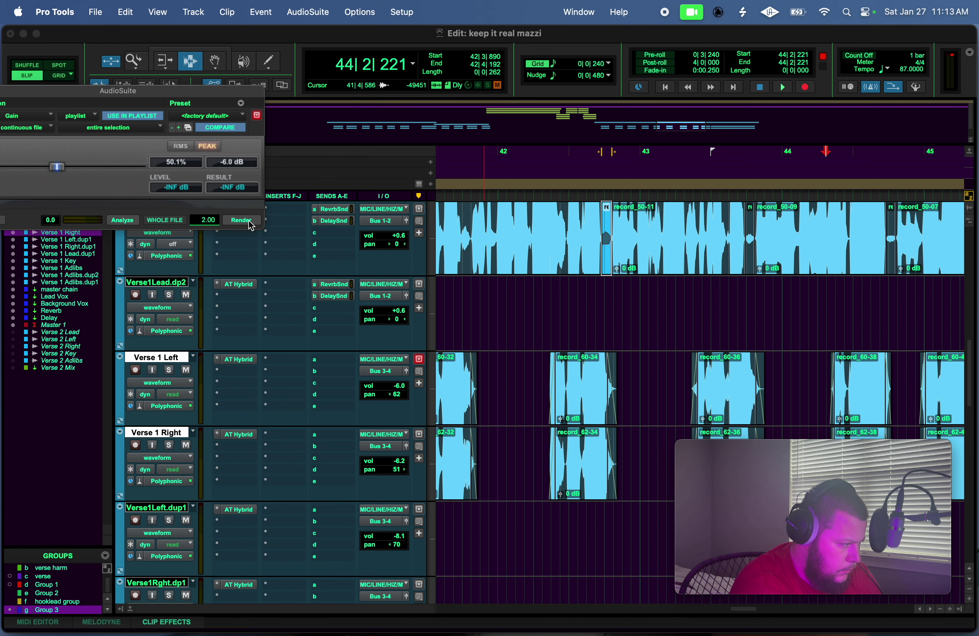
# Play from 41|4|569 and render -6.0 dB Gain on the Verse 1 Lead breath from 41|3|952 to 41|4|236.
pyautogui.click(485, 172)
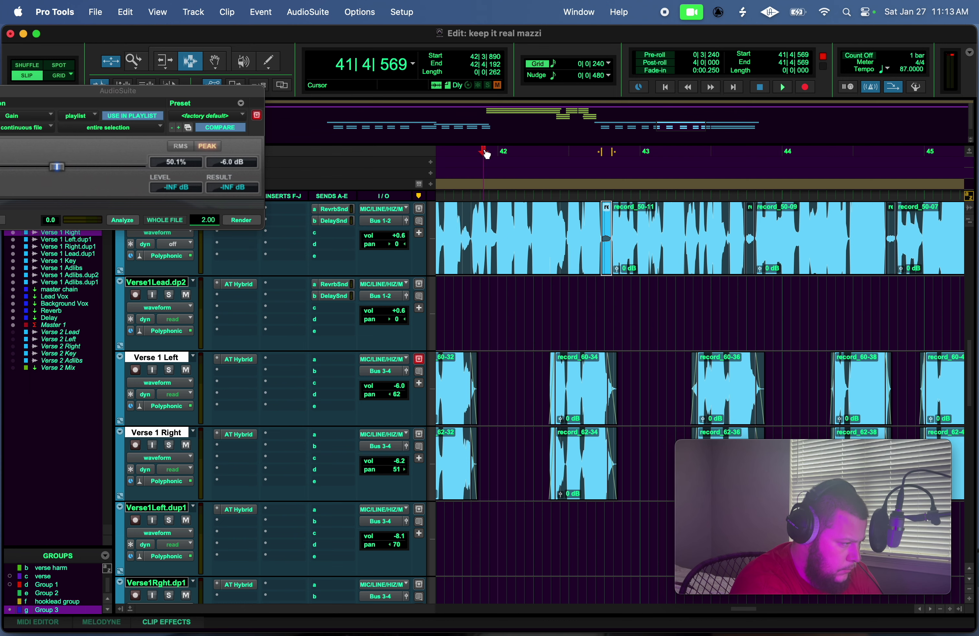
pyautogui.press('space')
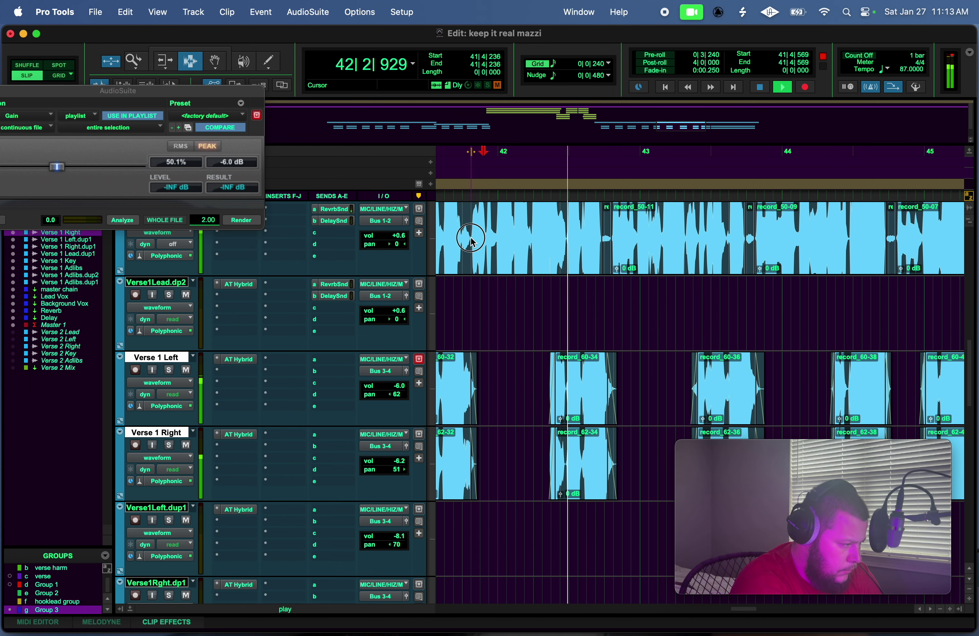
pyautogui.moveTo(470, 238); pyautogui.dragTo(462, 241)
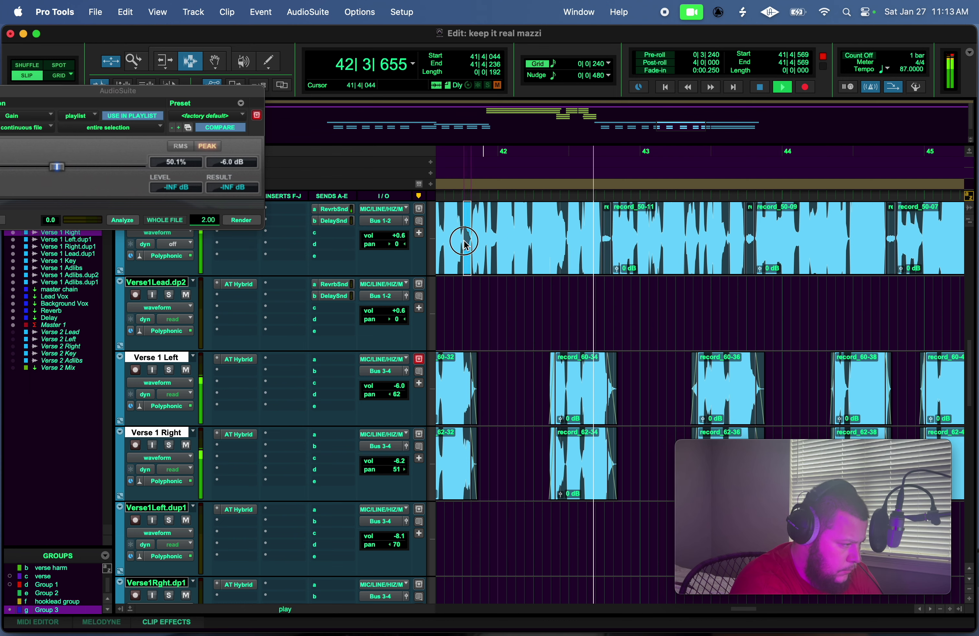
pyautogui.click(243, 220)
pyautogui.press('space')
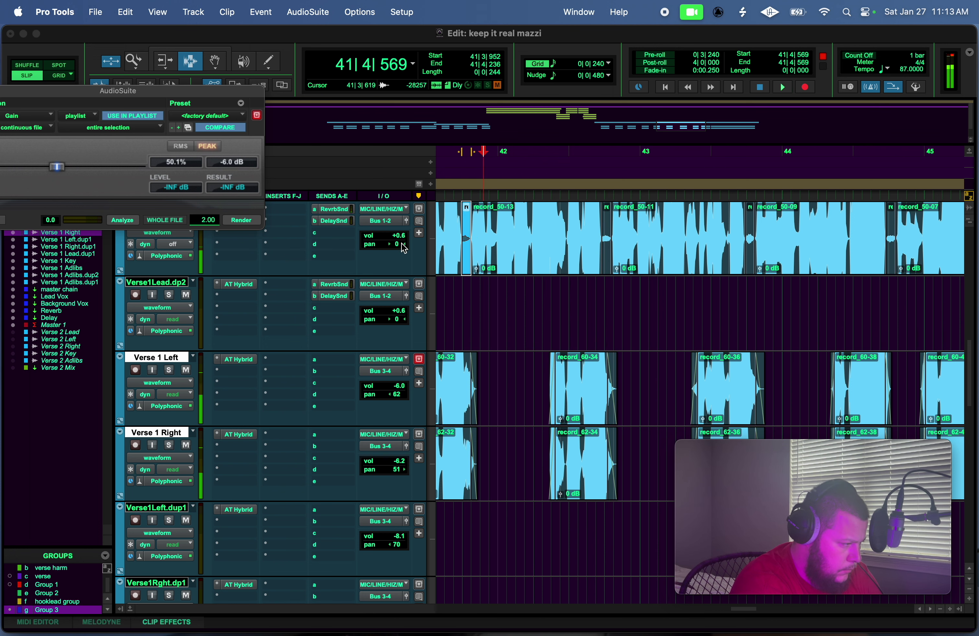
# Audition the lowered breath from 41|3|549 and undo its Gain render in Verse 1 Lead.
pyautogui.click(448, 170)
pyautogui.press('space')
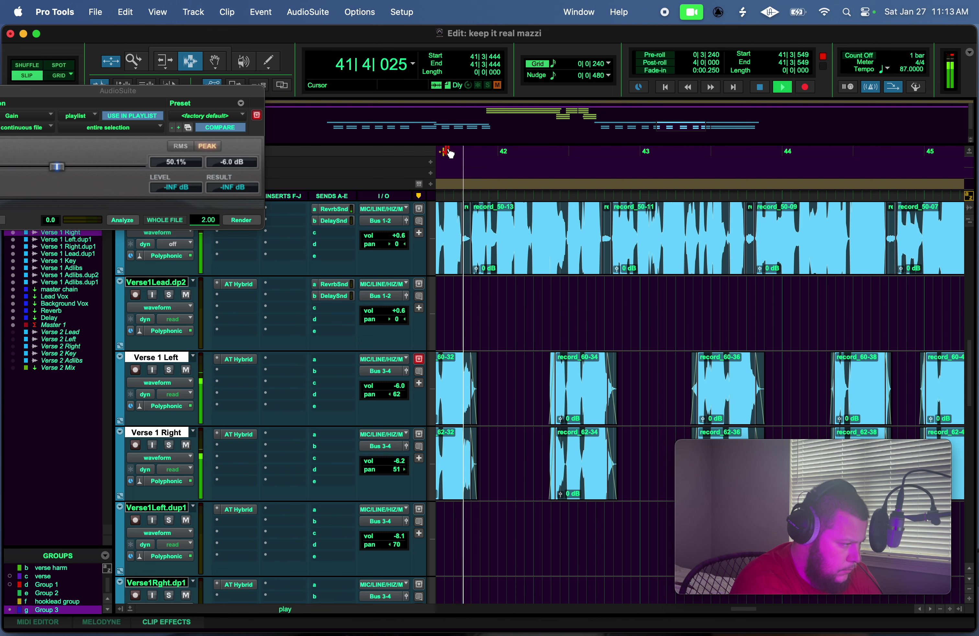
pyautogui.press('space')
pyautogui.click(645, 590)
pyautogui.press('alt+super+z')
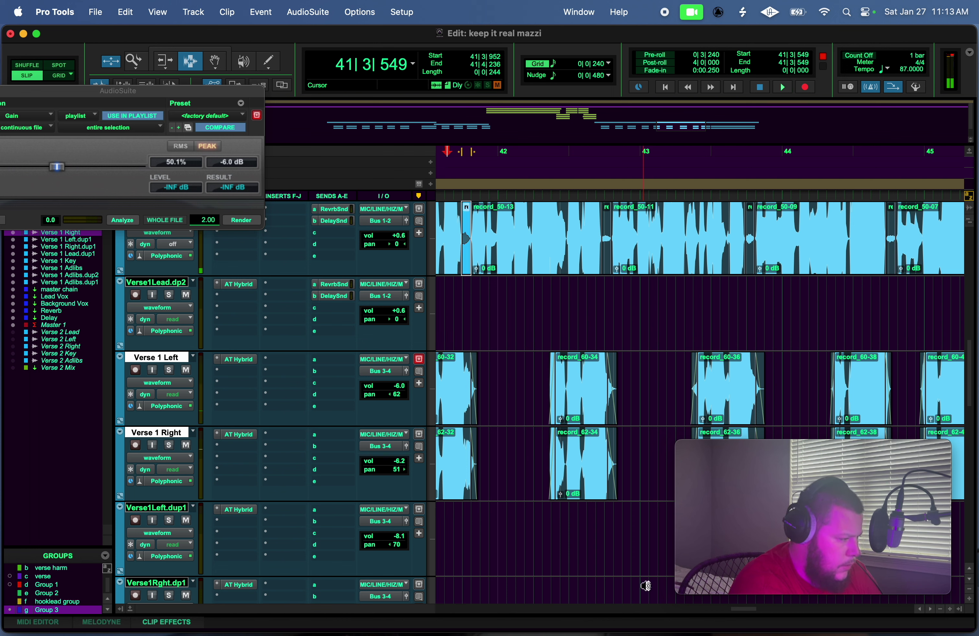
pyautogui.press('space')
pyautogui.moveTo(683, 634)
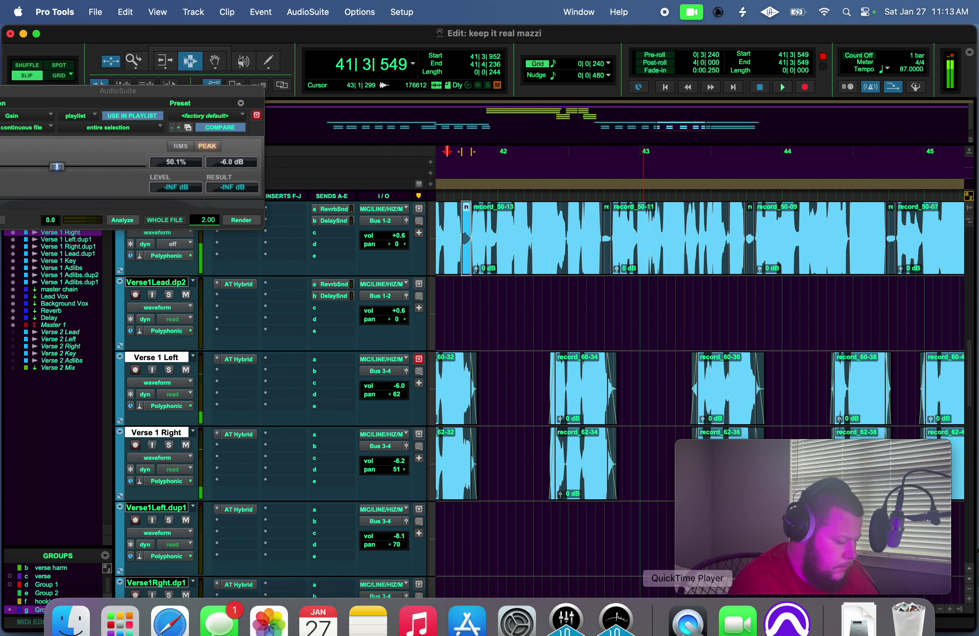
pyautogui.press('space')
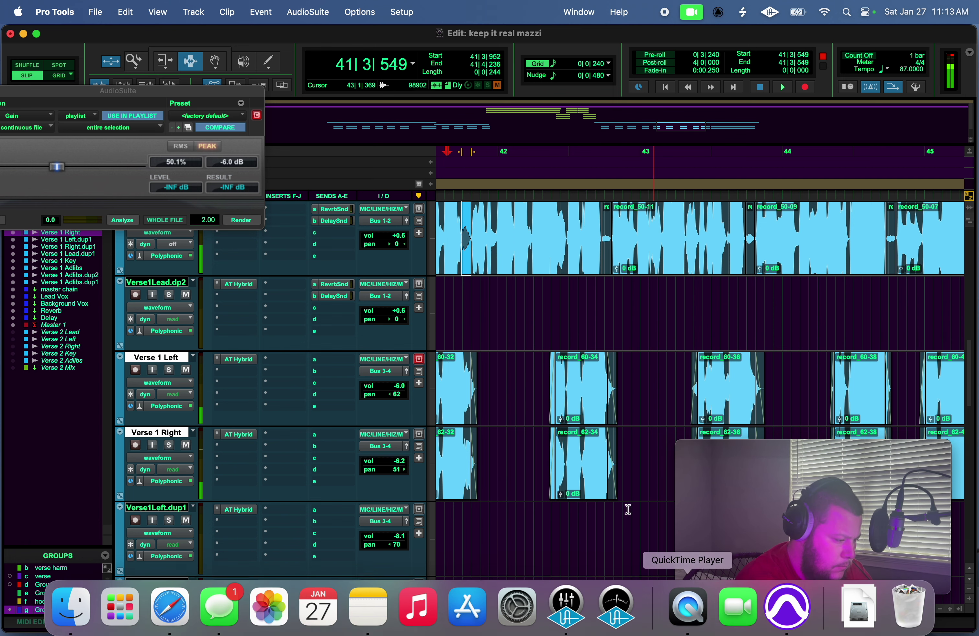
# Play back Verse 1 from 41|2|530 to check the unprocessed lead breath at 41|3|952.
pyautogui.moveTo(740, 615); pyautogui.dragTo(733, 615)
pyautogui.press('space')
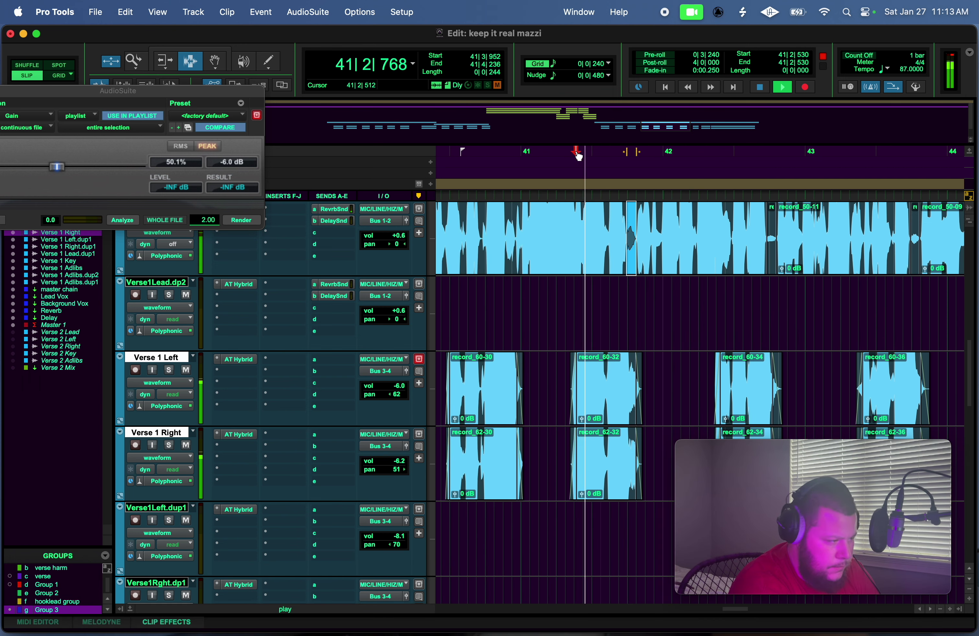
pyautogui.press('space')
pyautogui.press('space')
pyautogui.press('space')
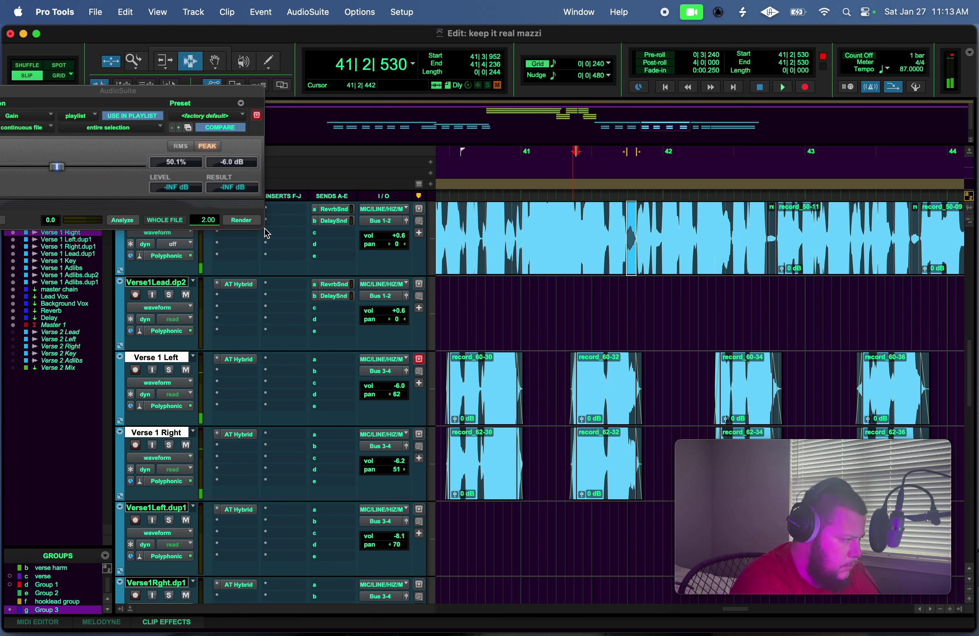
# Render -6.0 dB Gain on the Verse 1 Lead breaths from 41|3|952 to 41|4|236 and from 40|4|578 to 40|4|806.
pyautogui.click(253, 222)
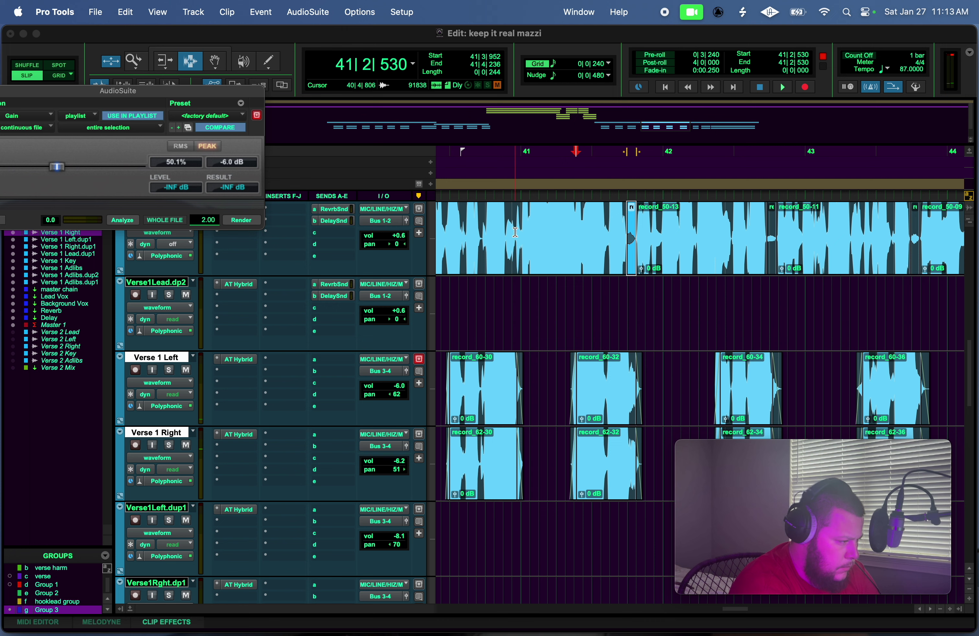
pyautogui.moveTo(516, 232); pyautogui.dragTo(512, 252)
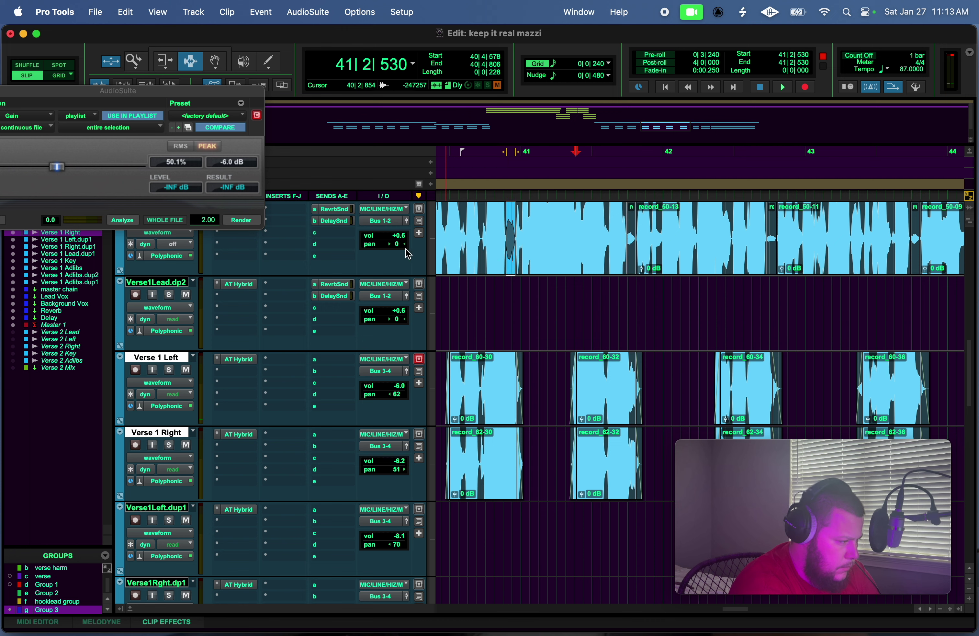
pyautogui.click(248, 220)
# Audition the lead breath at 40|4|578 from 40|3|034 and undo its Gain render to compare it unprocessed.
pyautogui.press('space')
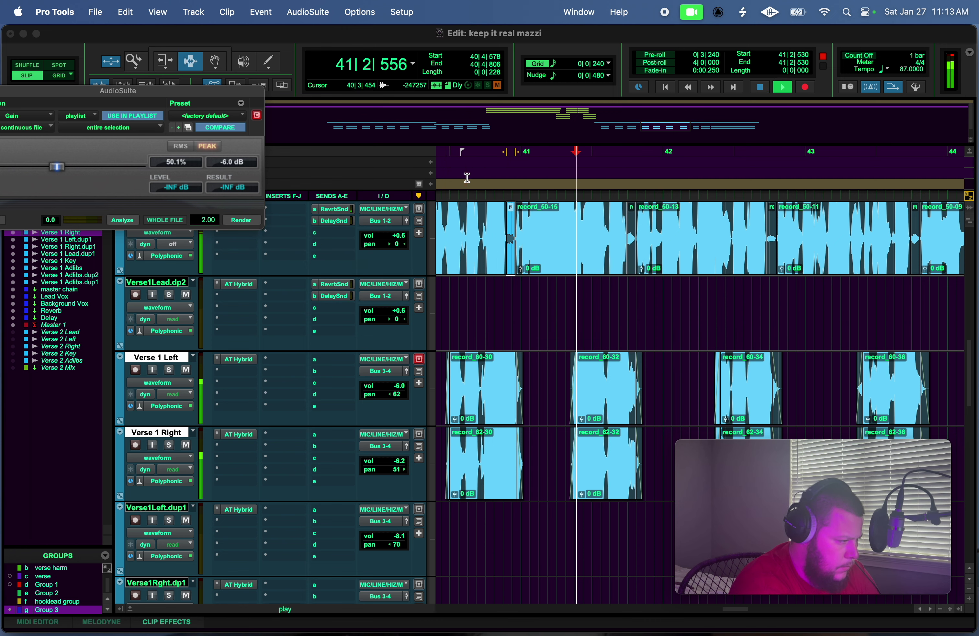
pyautogui.click(453, 150)
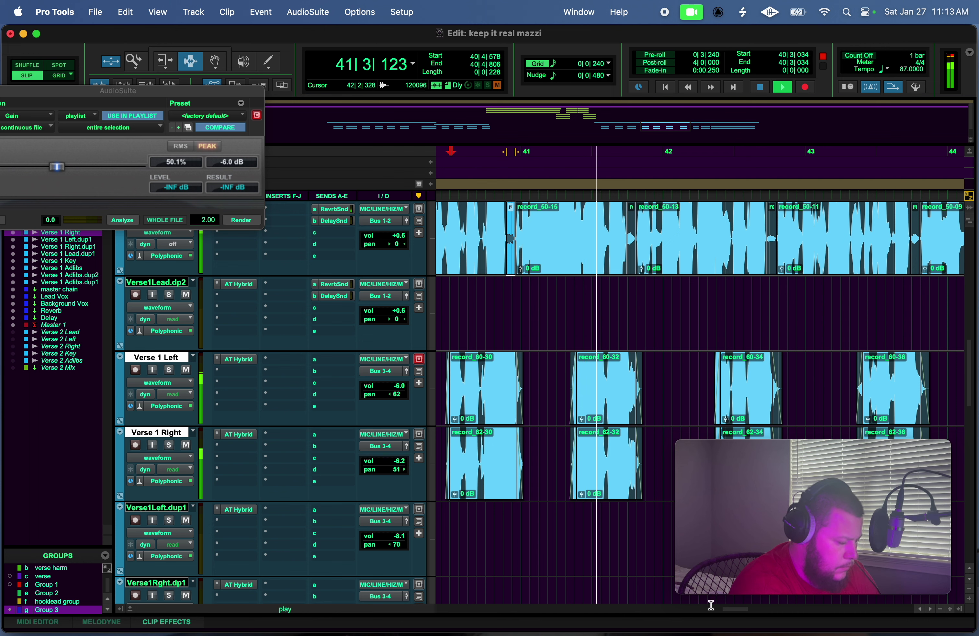
pyautogui.press('space')
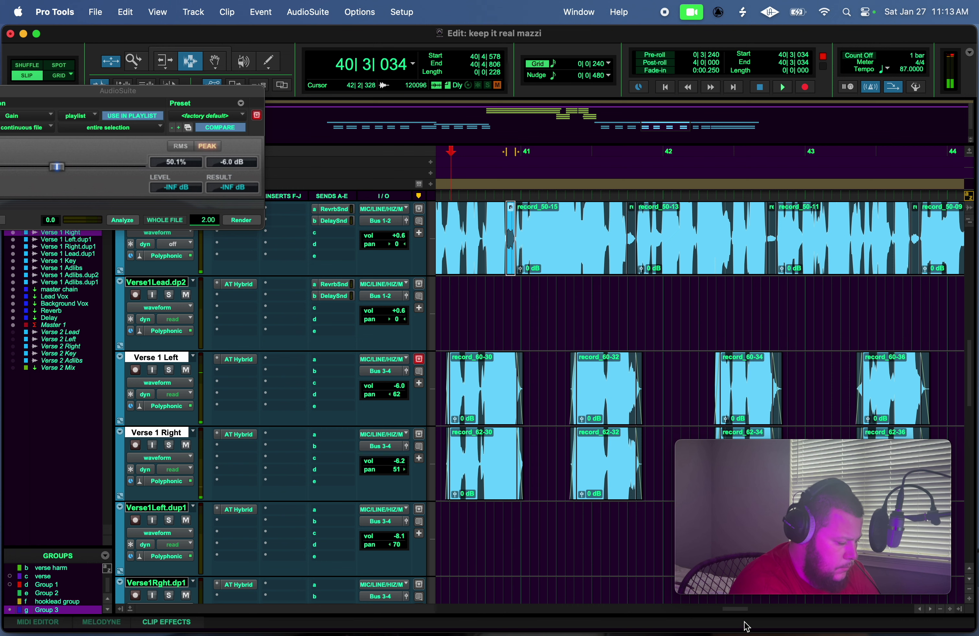
pyautogui.press('space')
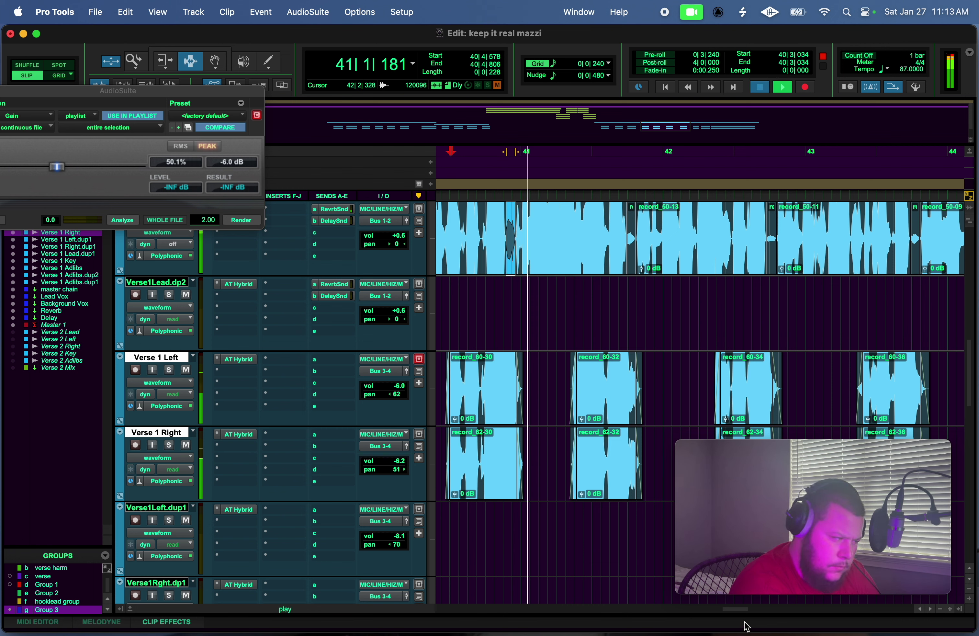
pyautogui.press('space')
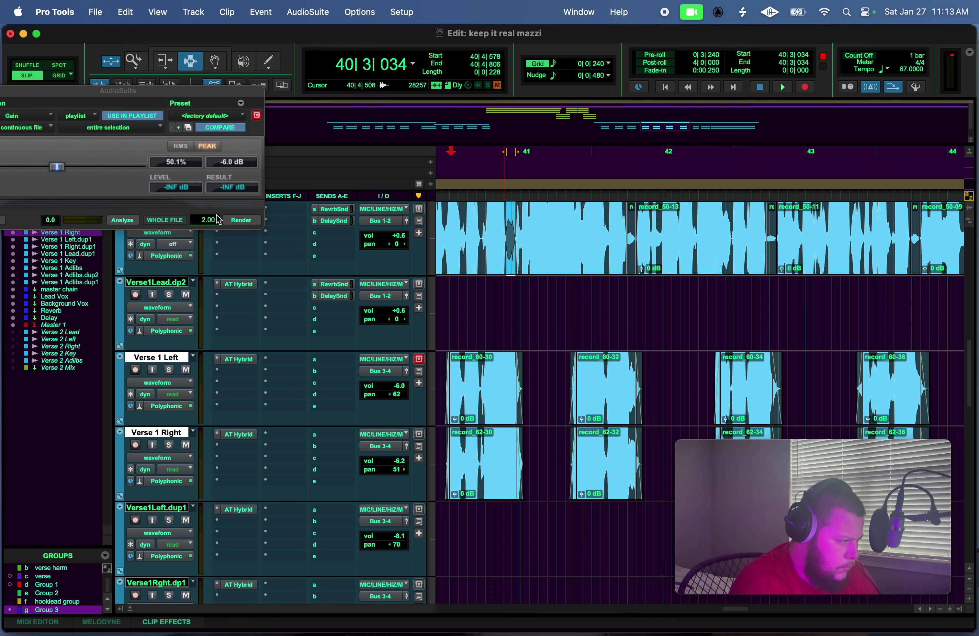
# Render -6.0 dB Gain on the lead breath from 40|4|578 to 40|4|806 and play Verse 1 from 36|3|702.
pyautogui.click(242, 220)
pyautogui.press('space')
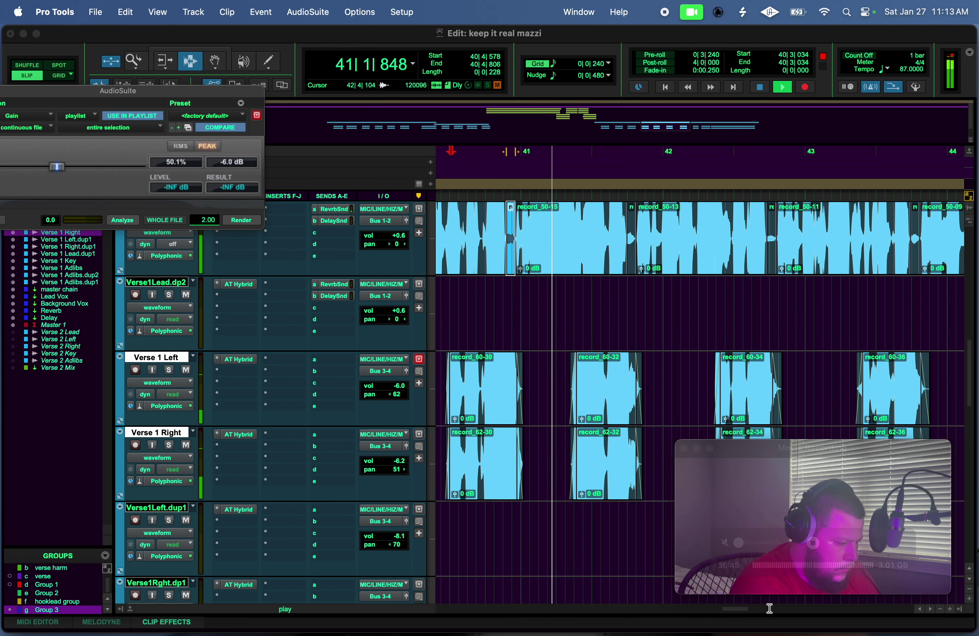
pyautogui.moveTo(743, 614); pyautogui.dragTo(714, 611)
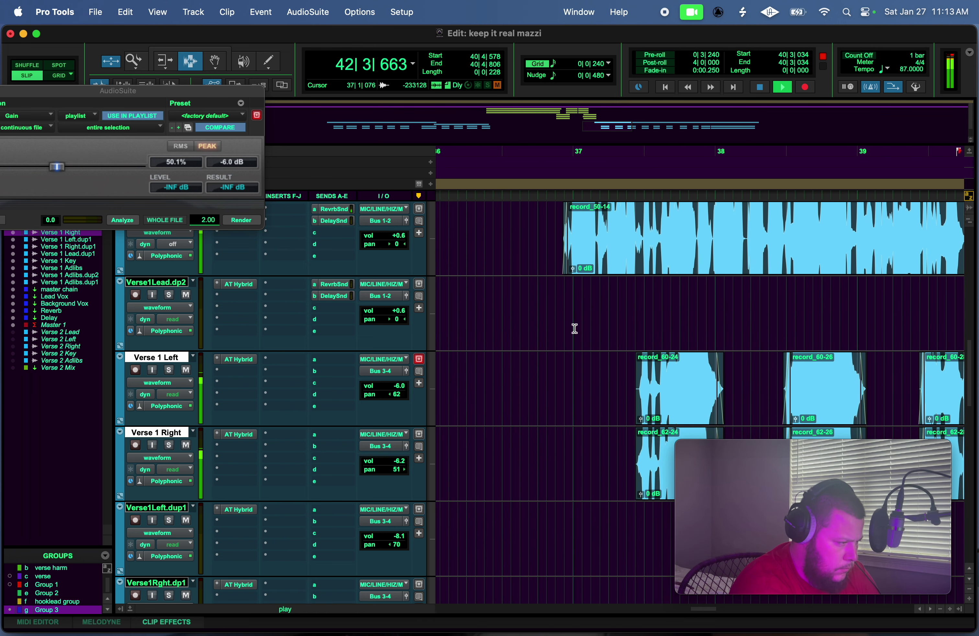
pyautogui.click(529, 156)
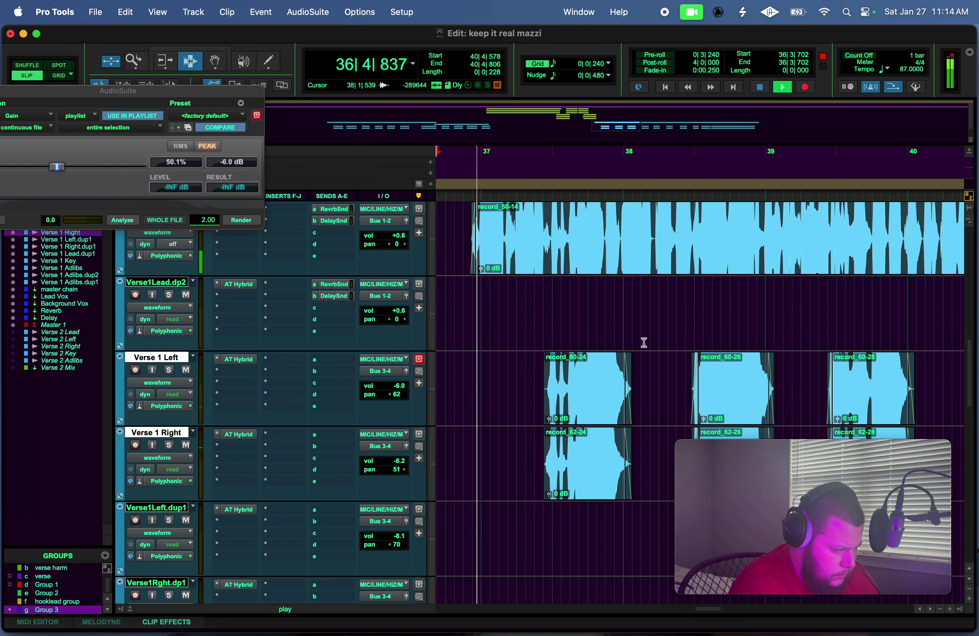
pyautogui.click(546, 357)
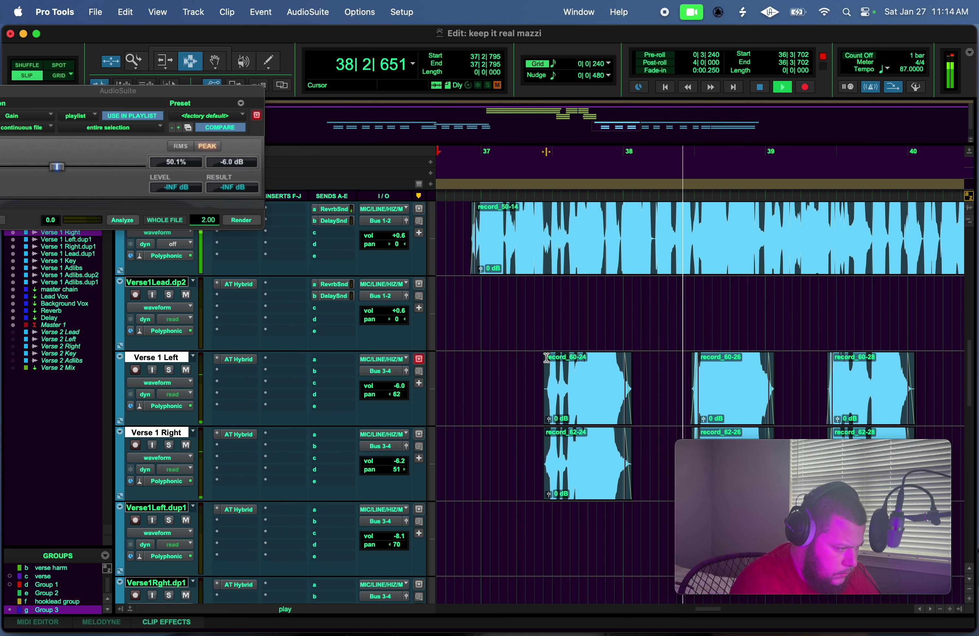
# Show the whole arrangement with the hook tracks, and switch to Grid mode with a 1 bar grid value.
pyautogui.click(940, 609)
pyautogui.click(940, 609)
pyautogui.click(941, 609)
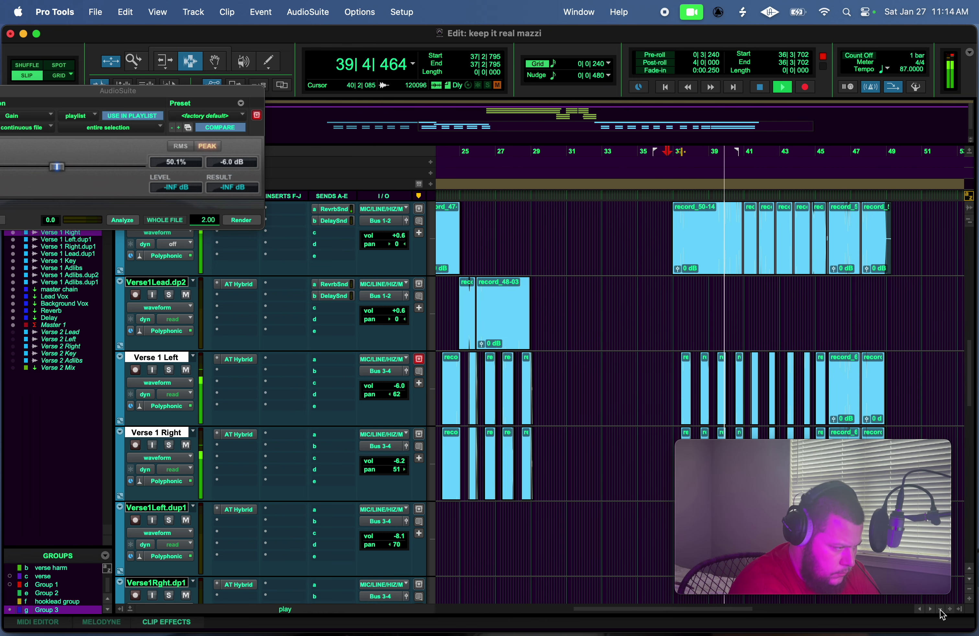
pyautogui.click(940, 609)
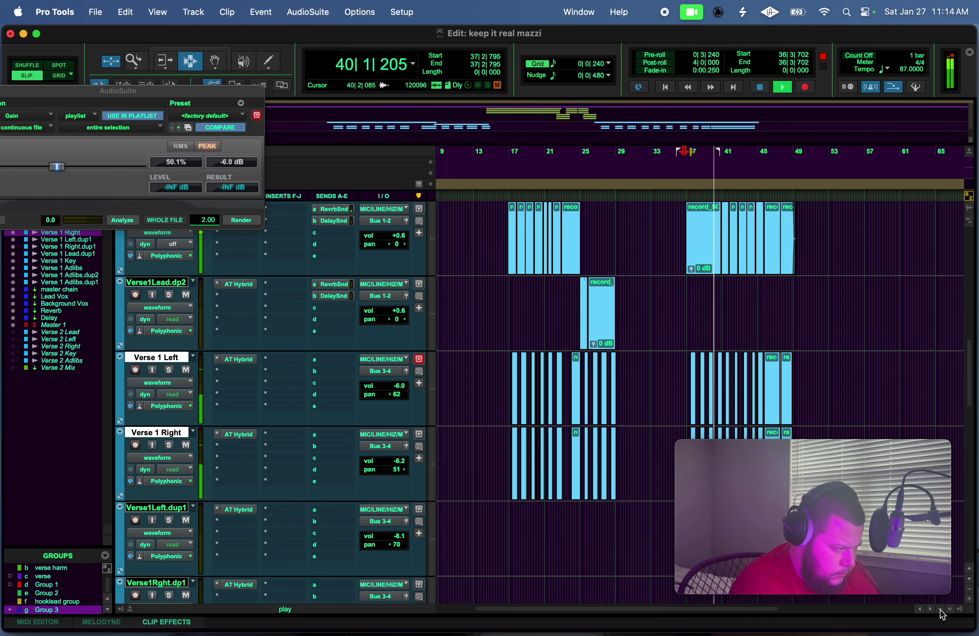
pyautogui.click(971, 597)
pyautogui.click(971, 597)
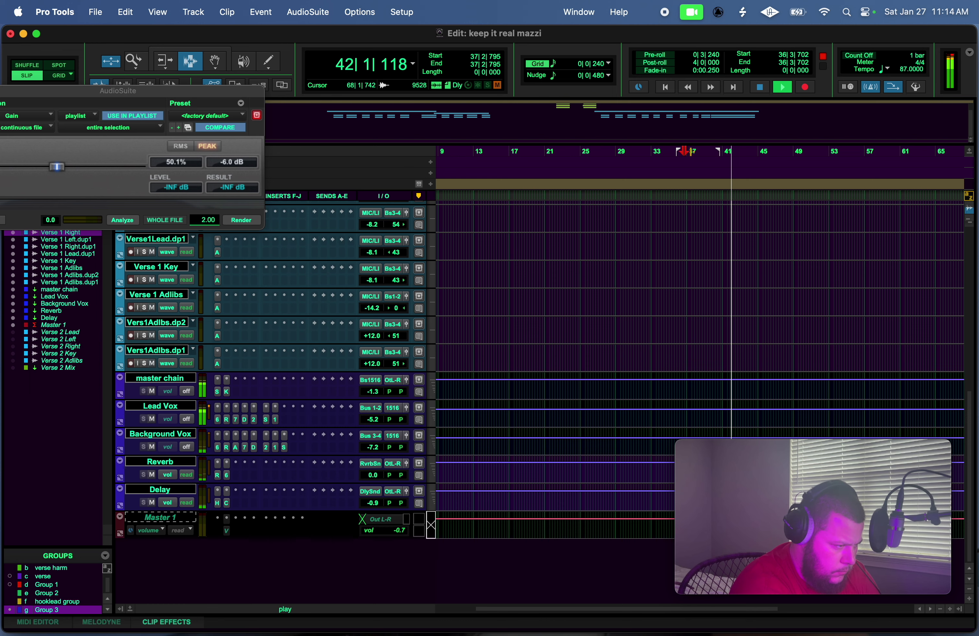
pyautogui.scroll(15, 896, 341)
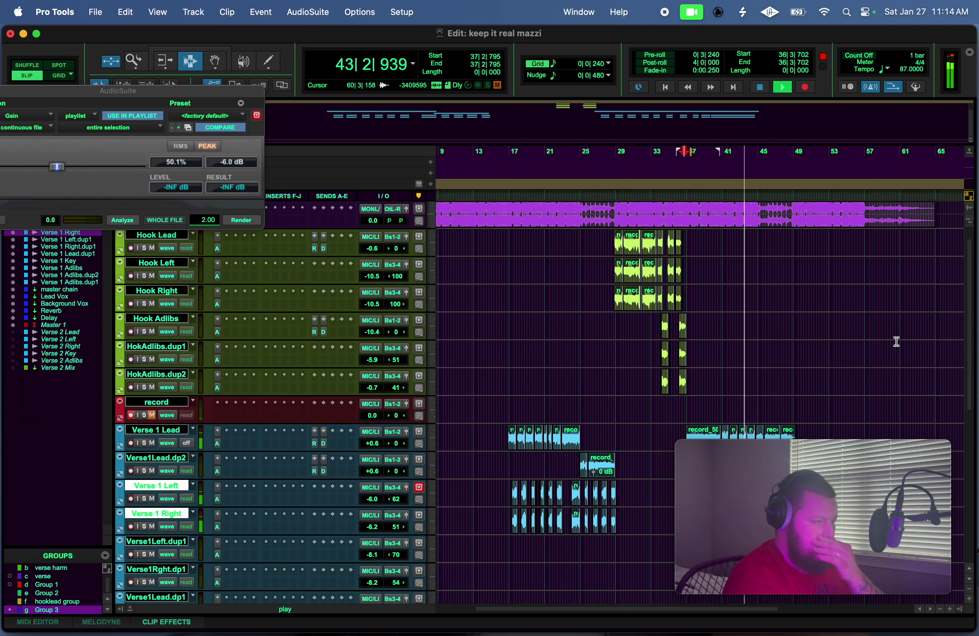
pyautogui.click(55, 78)
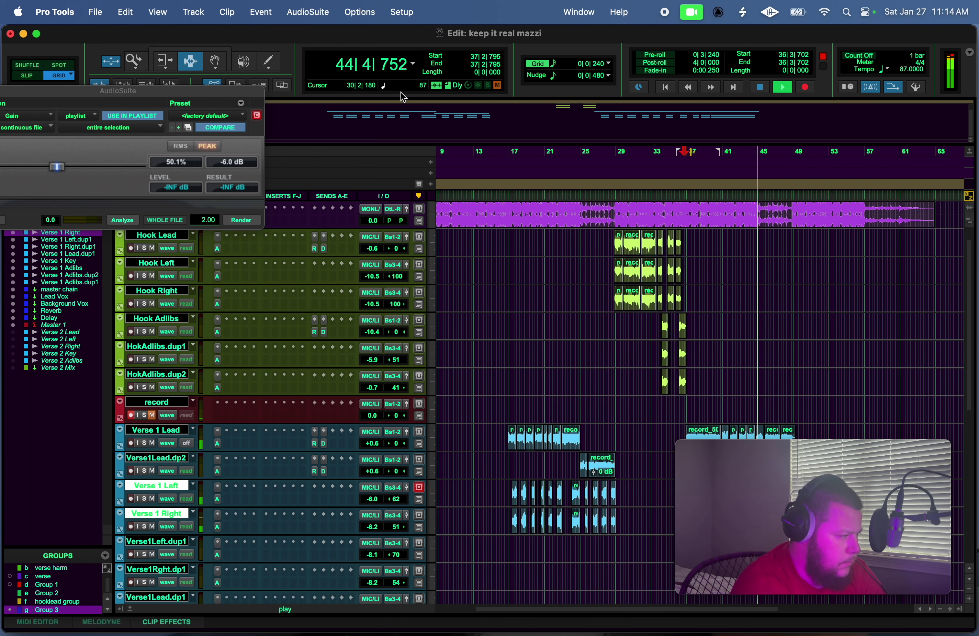
pyautogui.click(608, 63)
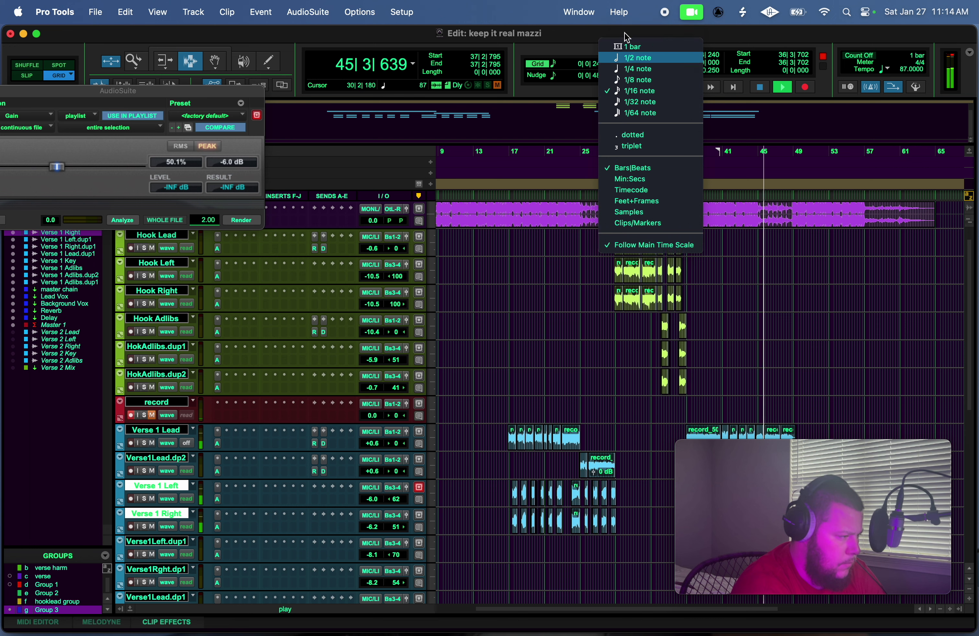
pyautogui.click(634, 49)
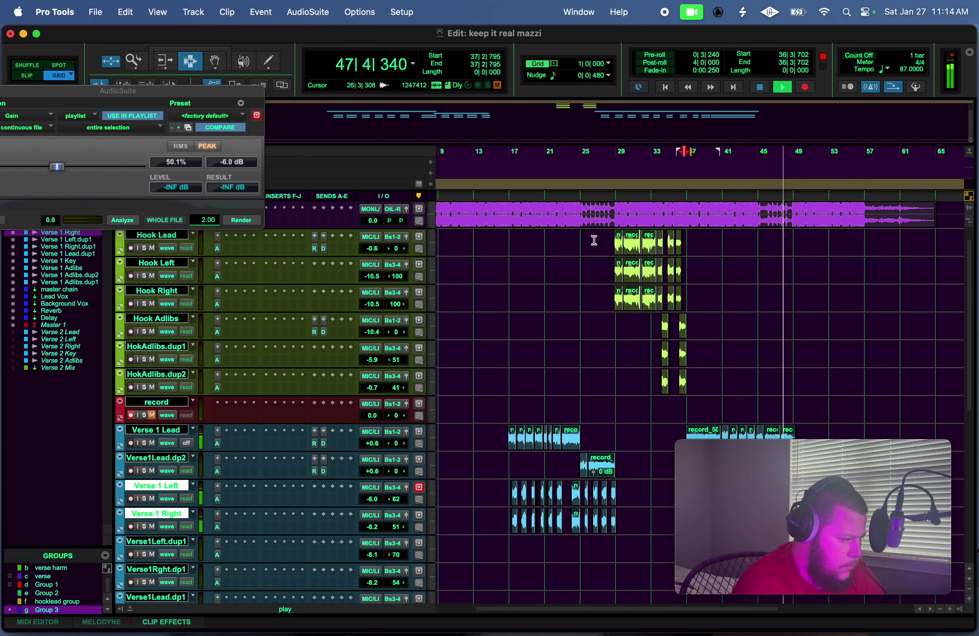
# Copy the clips on all six hook tracks from 25|1|000 to 41|1|000 and paste them at 45|1|000.
pyautogui.moveTo(580, 239); pyautogui.dragTo(723, 372)
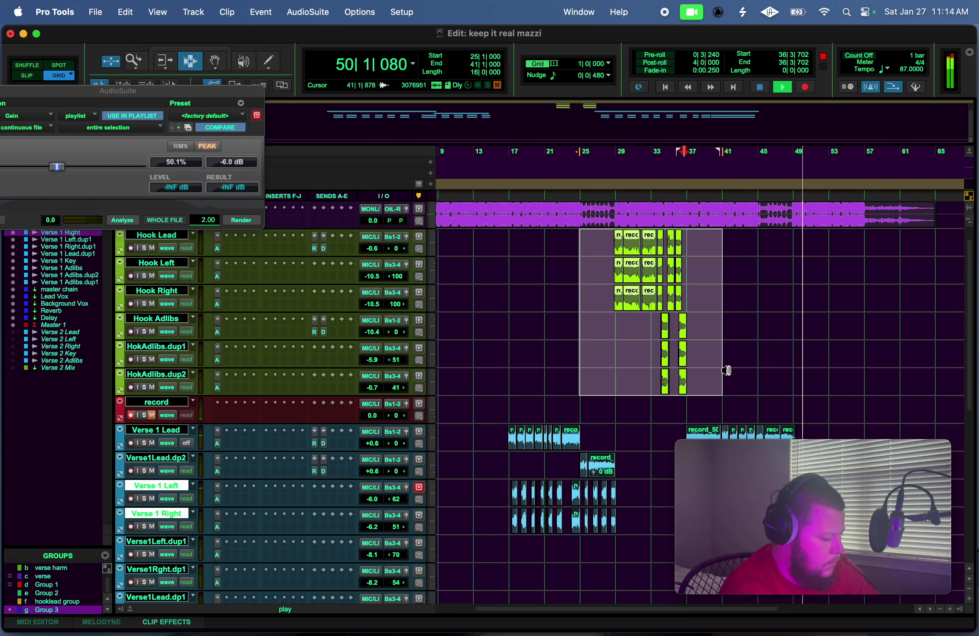
pyautogui.click(758, 242)
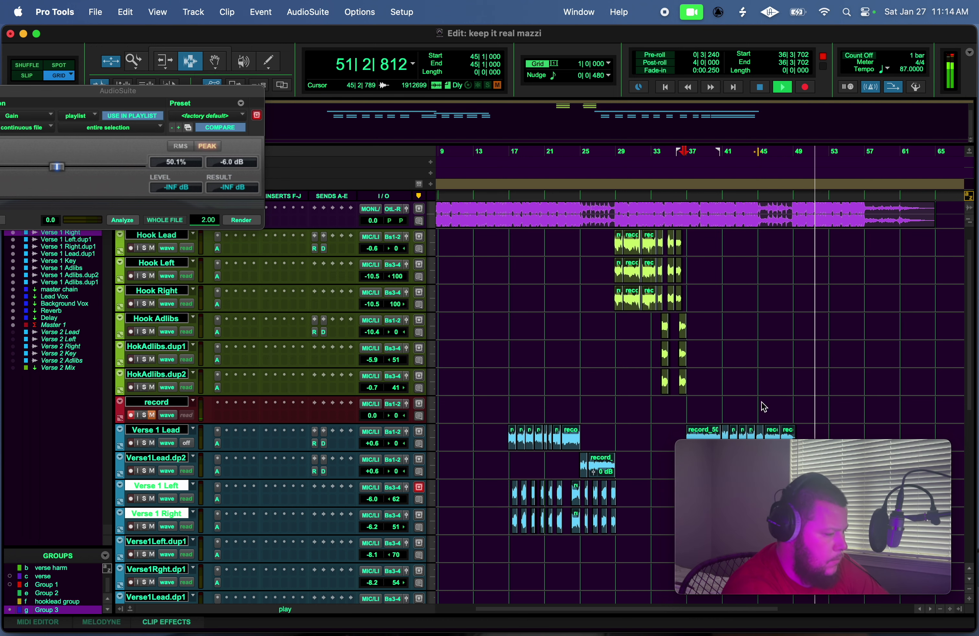
pyautogui.press('super+v')
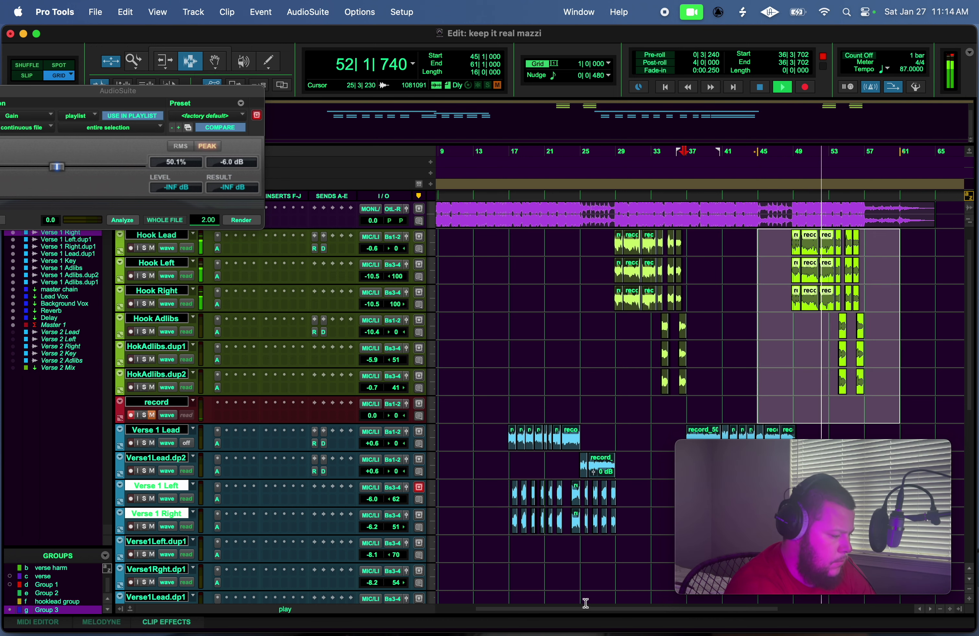
# Paste the copied hook section across the six hook tracks at 5|1|000.
pyautogui.moveTo(585, 605); pyautogui.dragTo(476, 606)
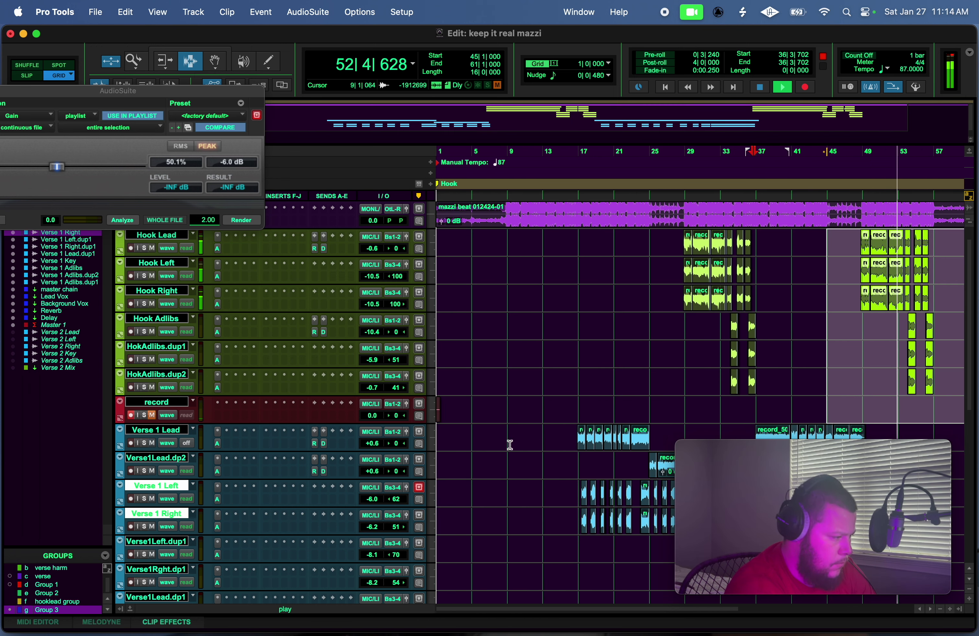
pyautogui.moveTo(472, 231); pyautogui.dragTo(478, 375)
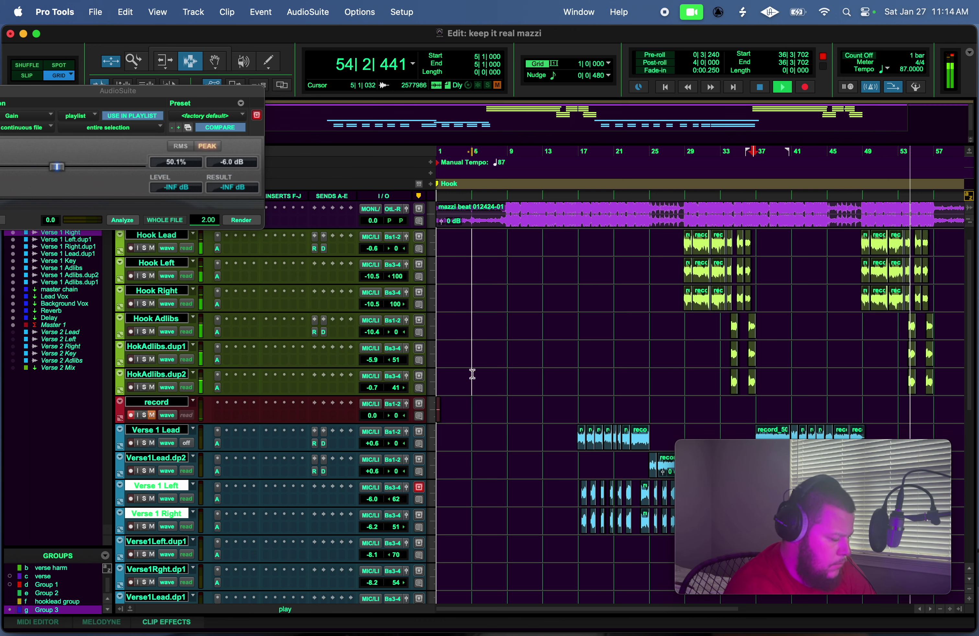
pyautogui.press('super+v')
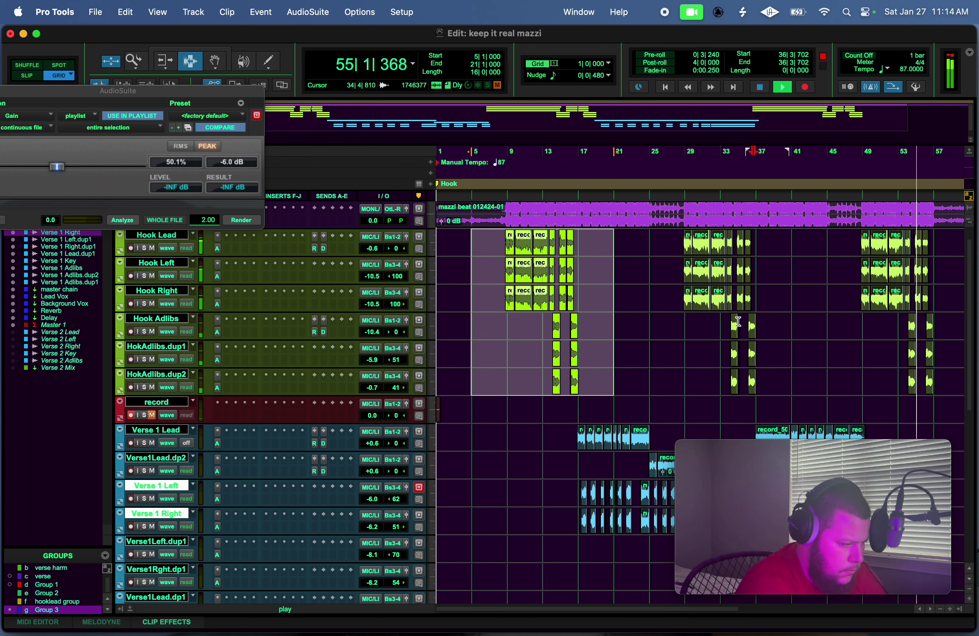
# Stop playback and move the record track directly below Verse 1 Right.
pyautogui.scroll(-3, 783, 331)
pyautogui.scroll(-1, 782, 331)
pyautogui.rightClick(780, 329)
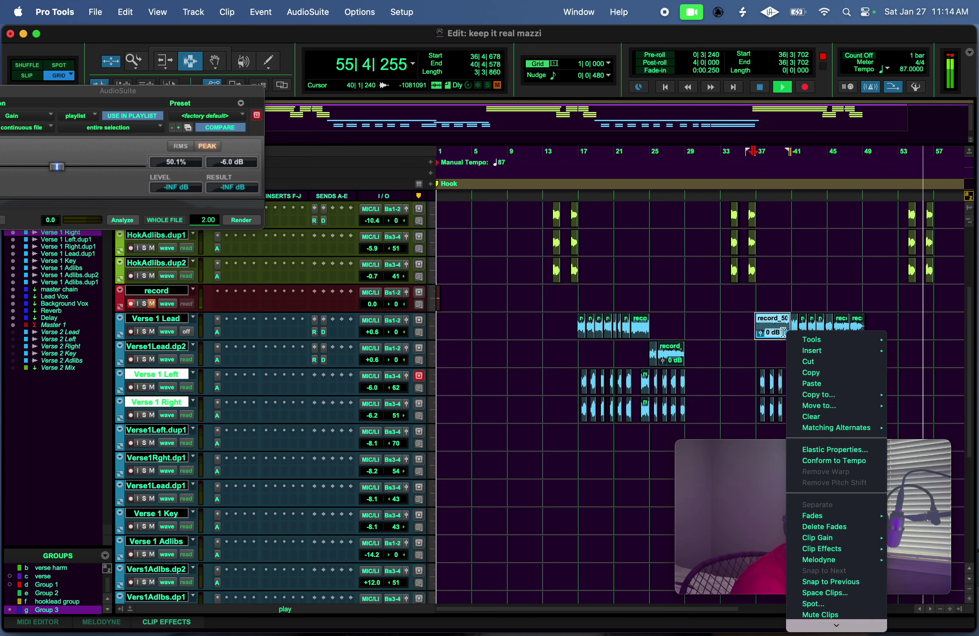
pyautogui.press('Escape')
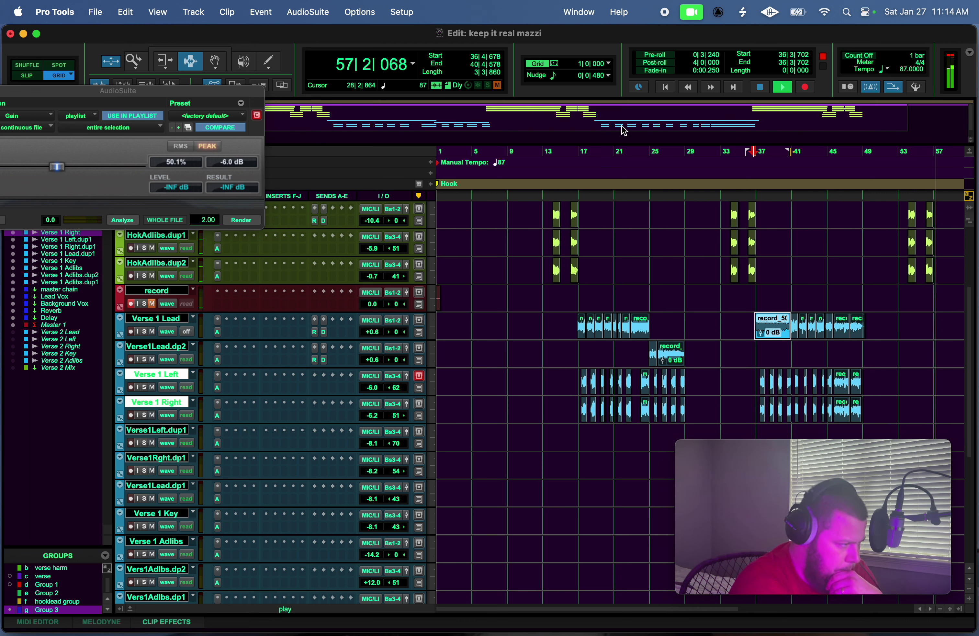
pyautogui.press('space')
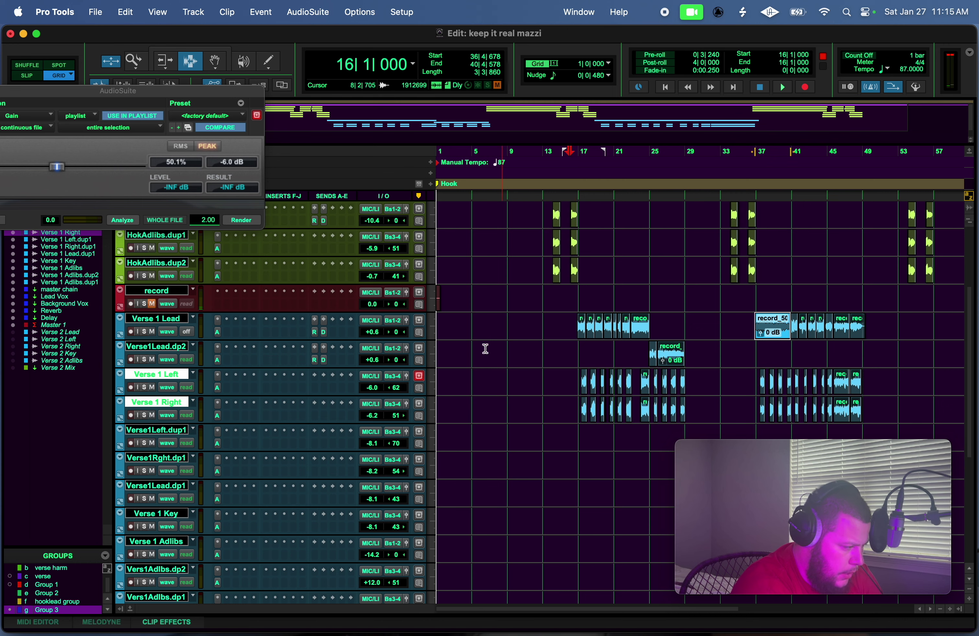
pyautogui.moveTo(174, 291); pyautogui.dragTo(180, 428)
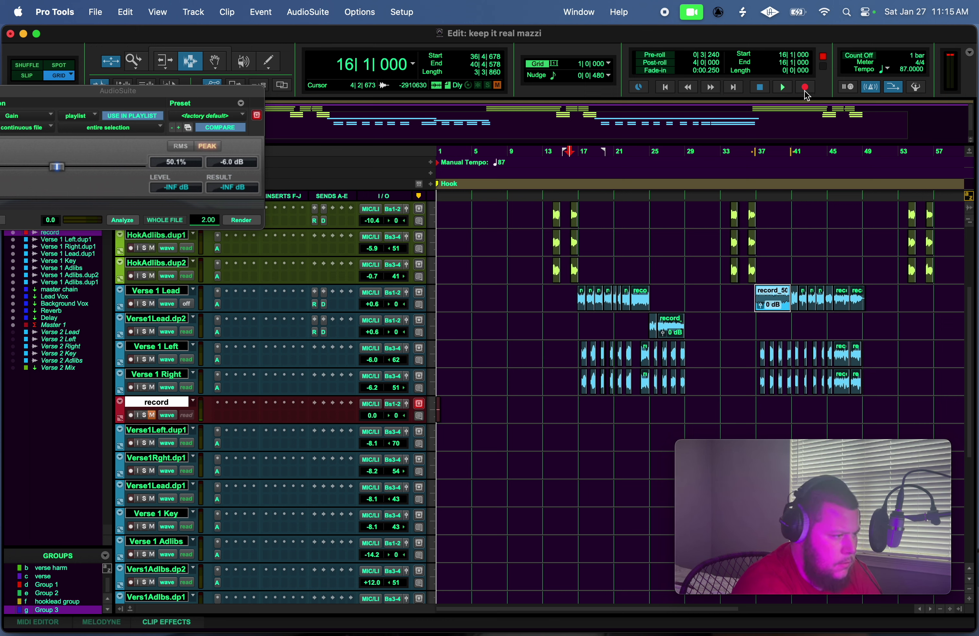
# Record a vocal take on the record track from 16|1|000 to about bar 29.
pyautogui.click(804, 89)
pyautogui.click(782, 87)
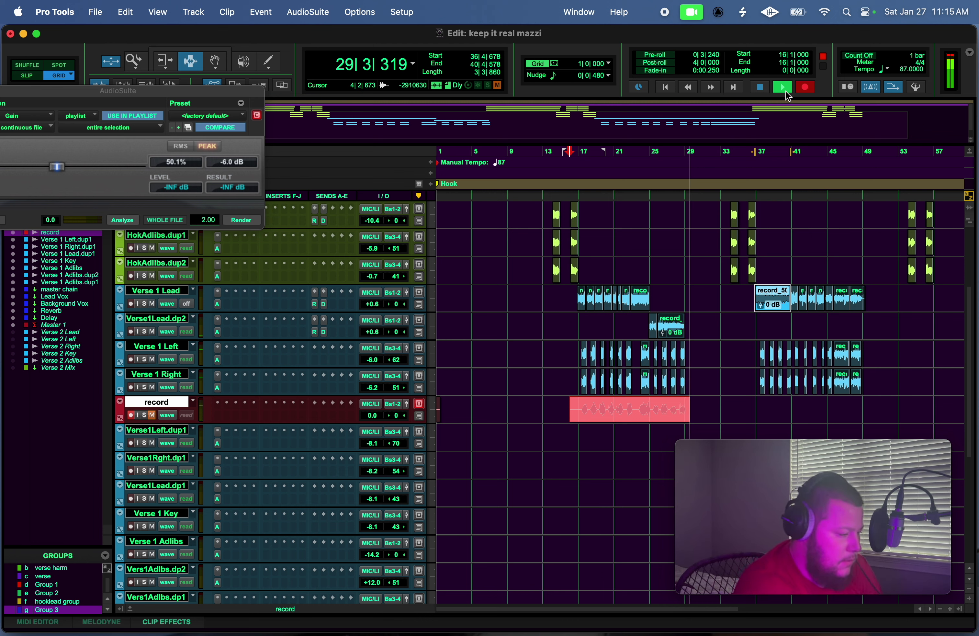
pyautogui.press('space')
pyautogui.click(748, 161)
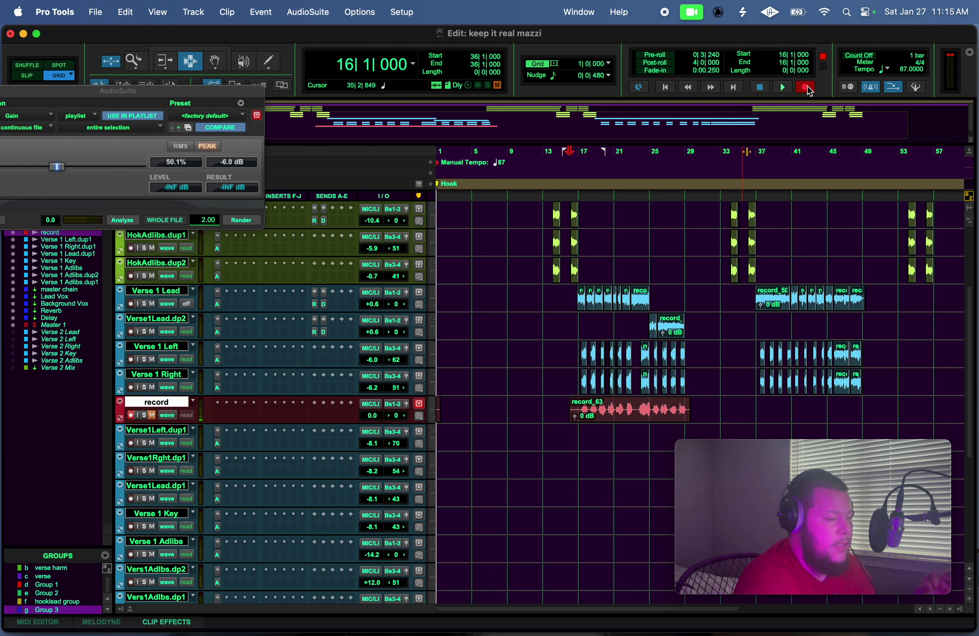
pyautogui.click(783, 86)
pyautogui.press('space')
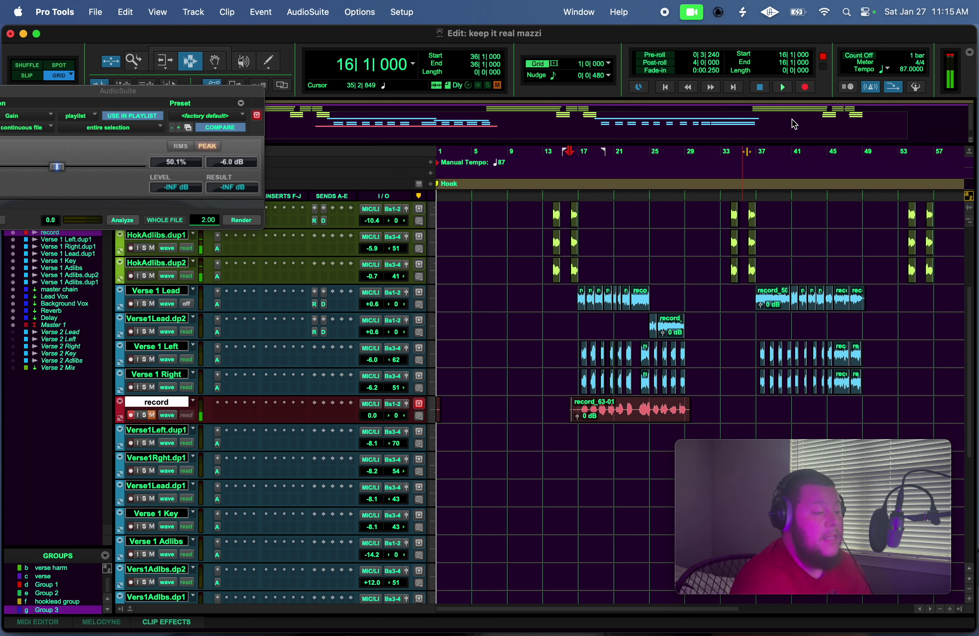
pyautogui.click(769, 157)
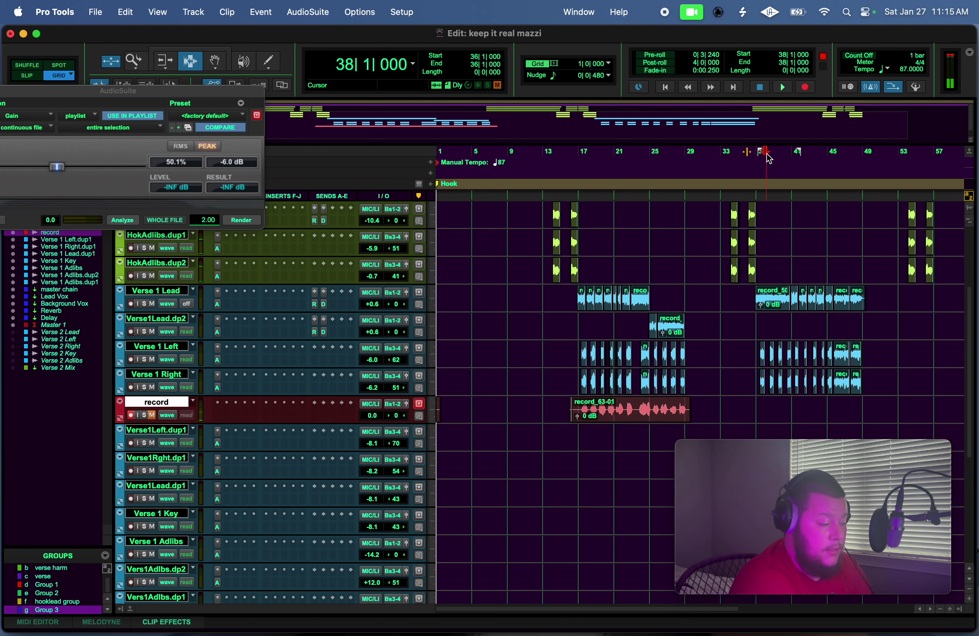
# Record a short take on the record track starting at 35|1|000.
pyautogui.click(802, 87)
pyautogui.click(761, 87)
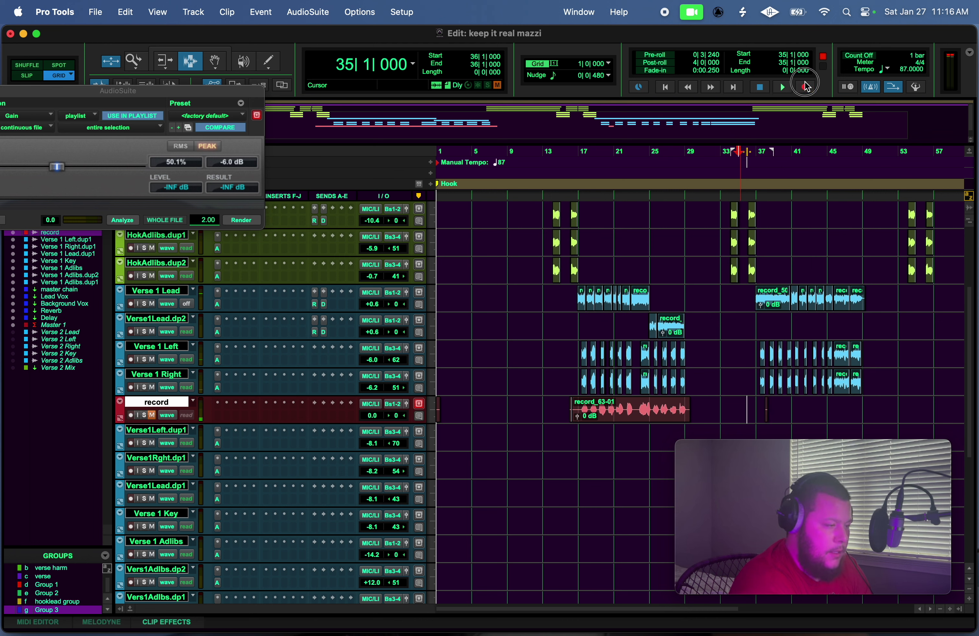
pyautogui.click(787, 88)
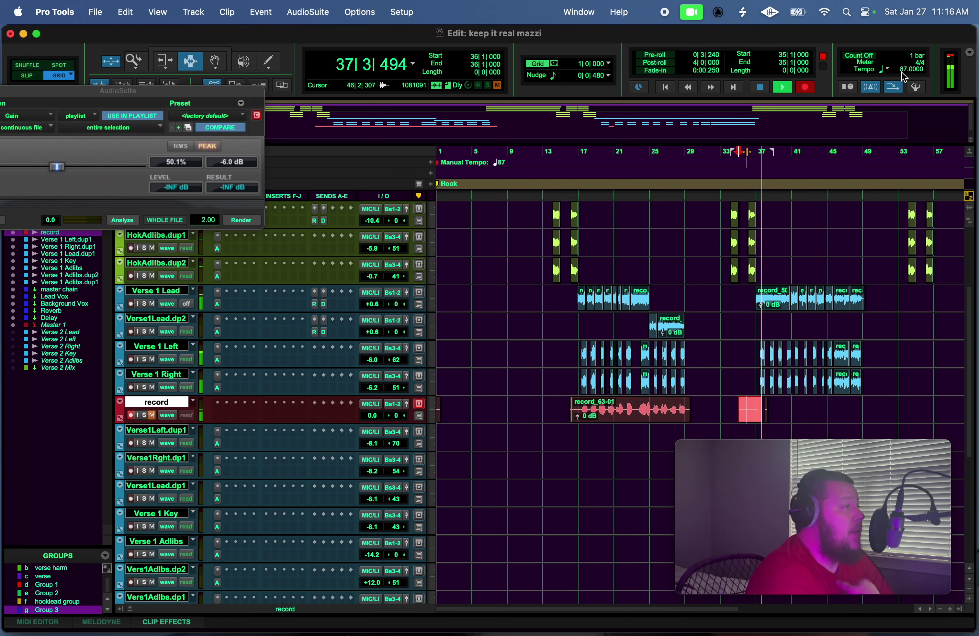
pyautogui.press('space')
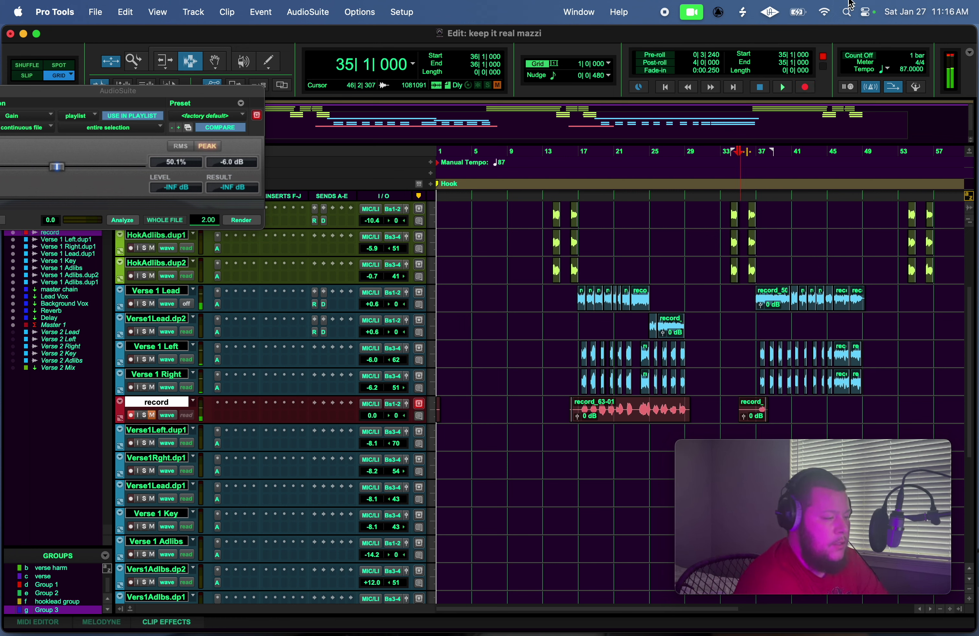
# Record a new vocal take on the record track from 35|1|000 to about bar 49.
pyautogui.click(805, 88)
pyautogui.click(783, 87)
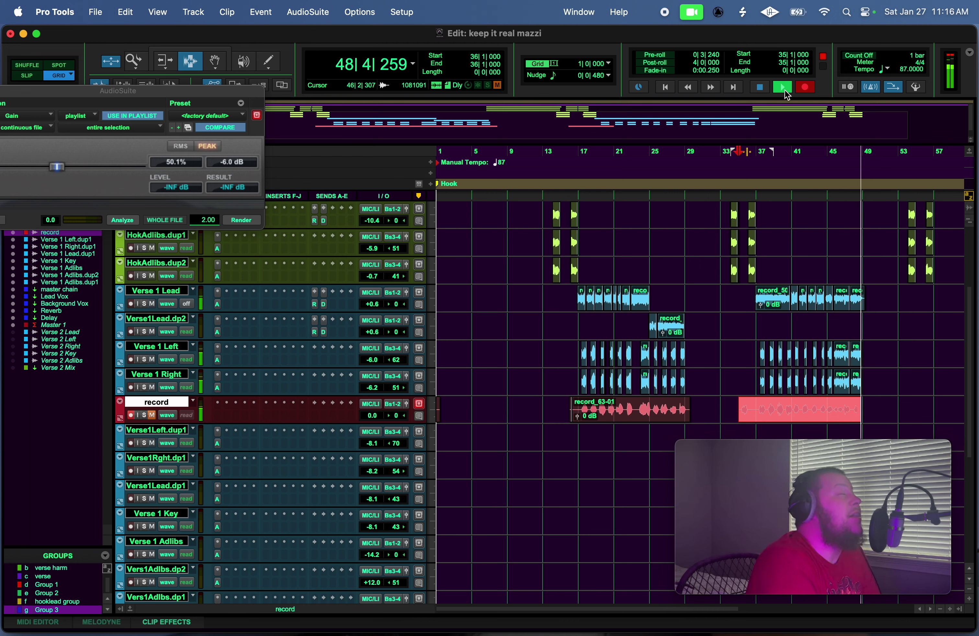
pyautogui.press('space')
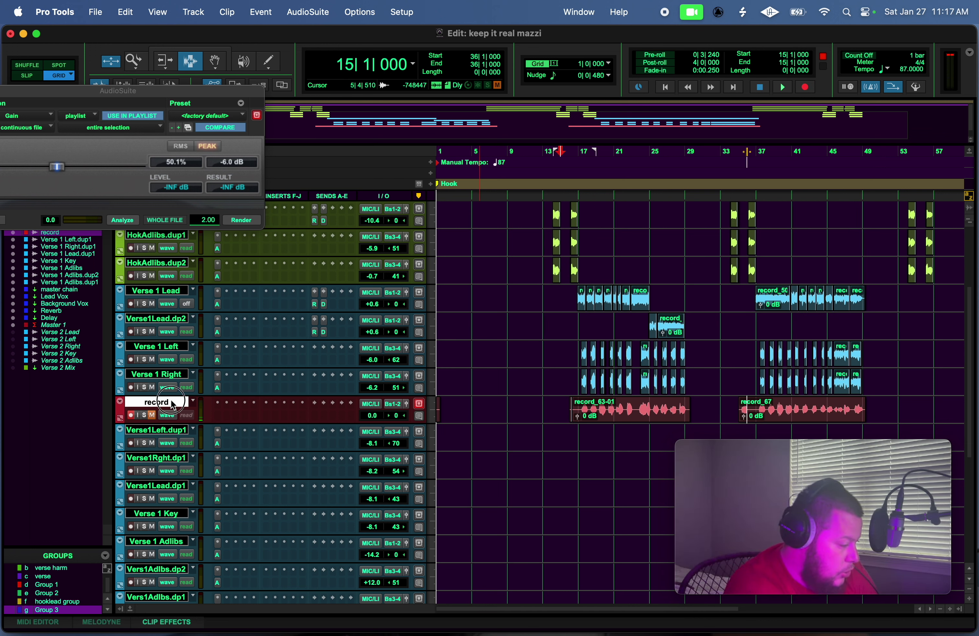
# Move the Verse 1 Key track directly below Verse 1 Right and trim the two record takes to start at bars 17 and 37.
pyautogui.moveTo(176, 518); pyautogui.dragTo(177, 406)
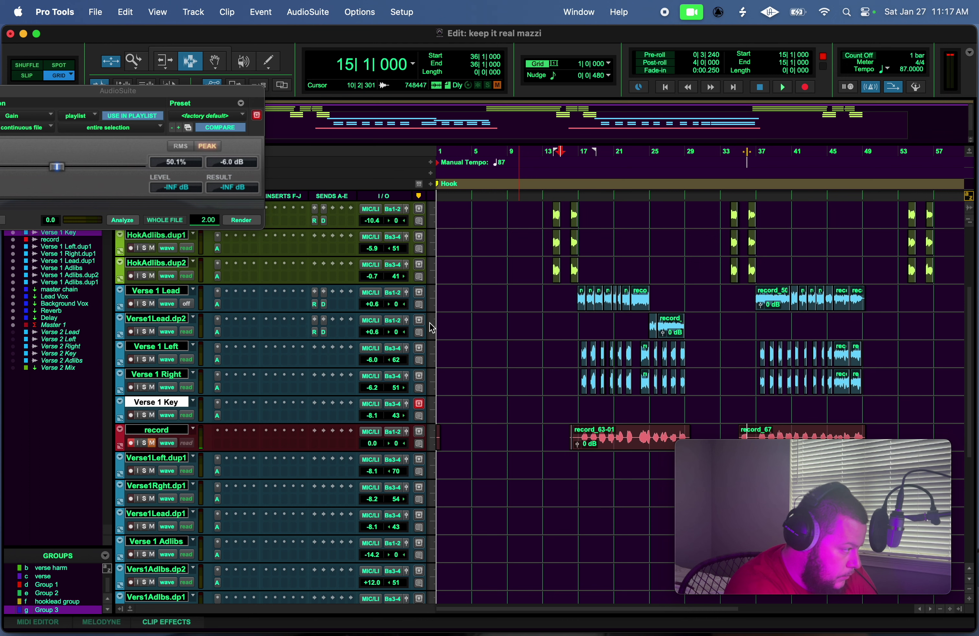
pyautogui.moveTo(507, 402); pyautogui.dragTo(578, 446)
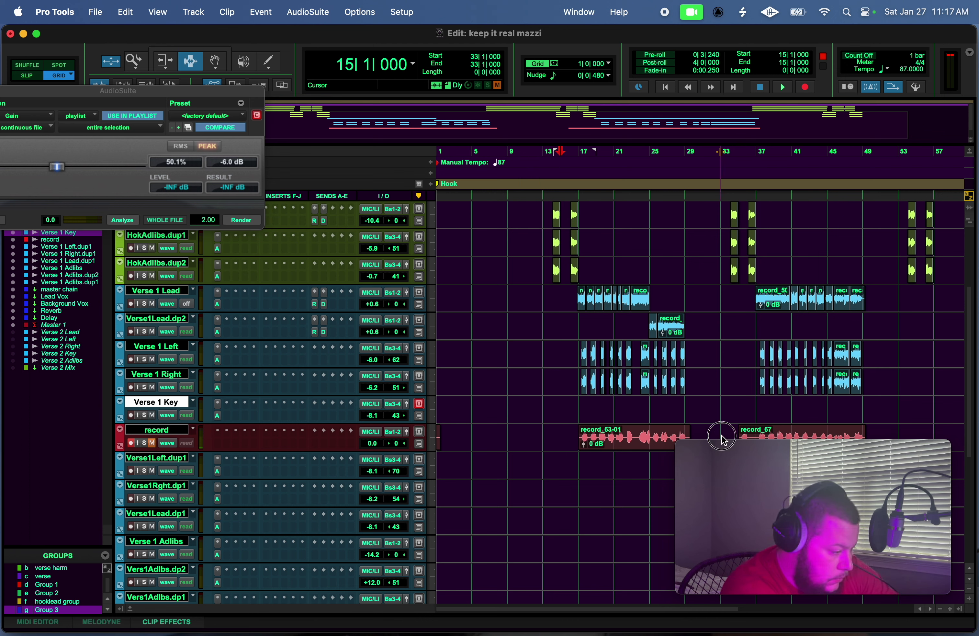
pyautogui.moveTo(720, 433); pyautogui.dragTo(754, 440)
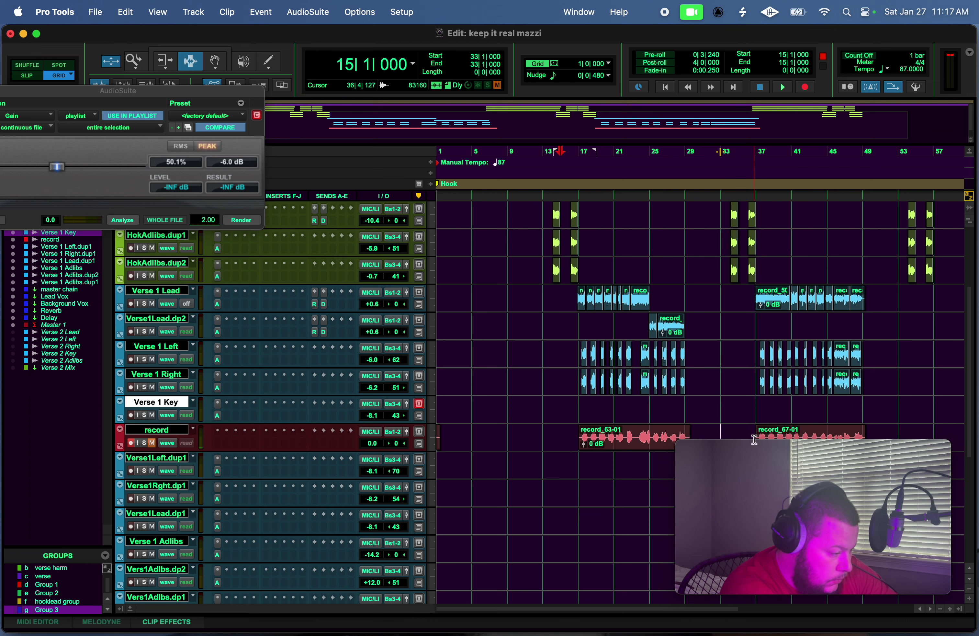
# Move both trimmed takes from the record track up to Verse 1 Key, starting at 17|1|000 and 37|1|000.
pyautogui.click(220, 68)
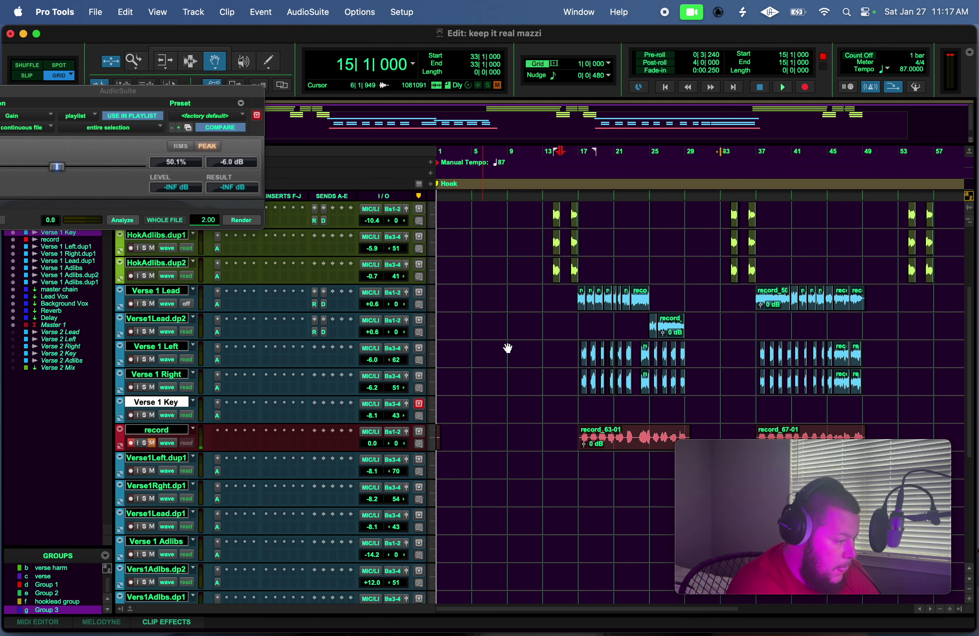
pyautogui.moveTo(626, 450); pyautogui.dragTo(626, 420)
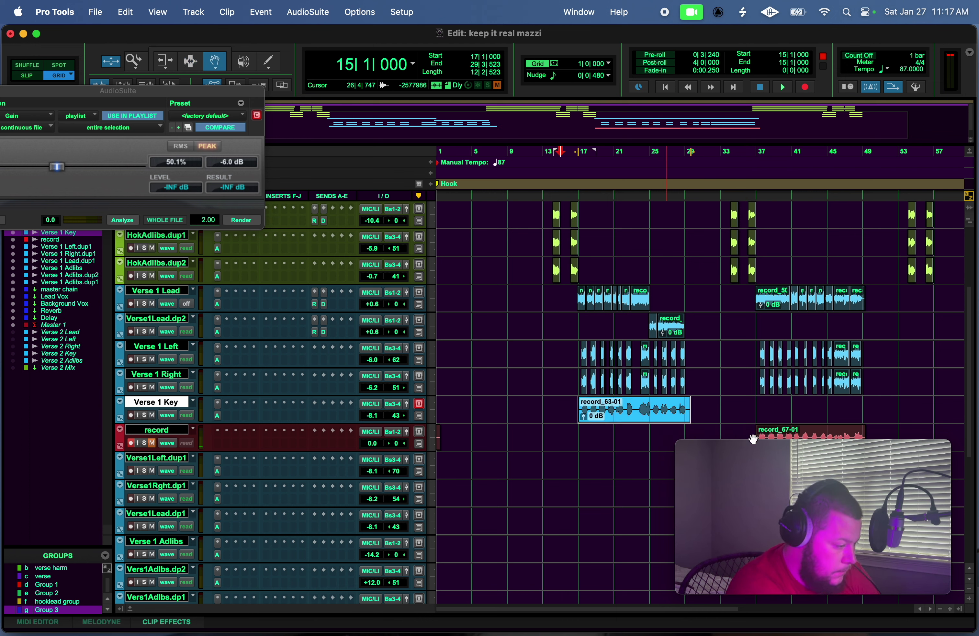
pyautogui.moveTo(778, 435); pyautogui.dragTo(779, 420)
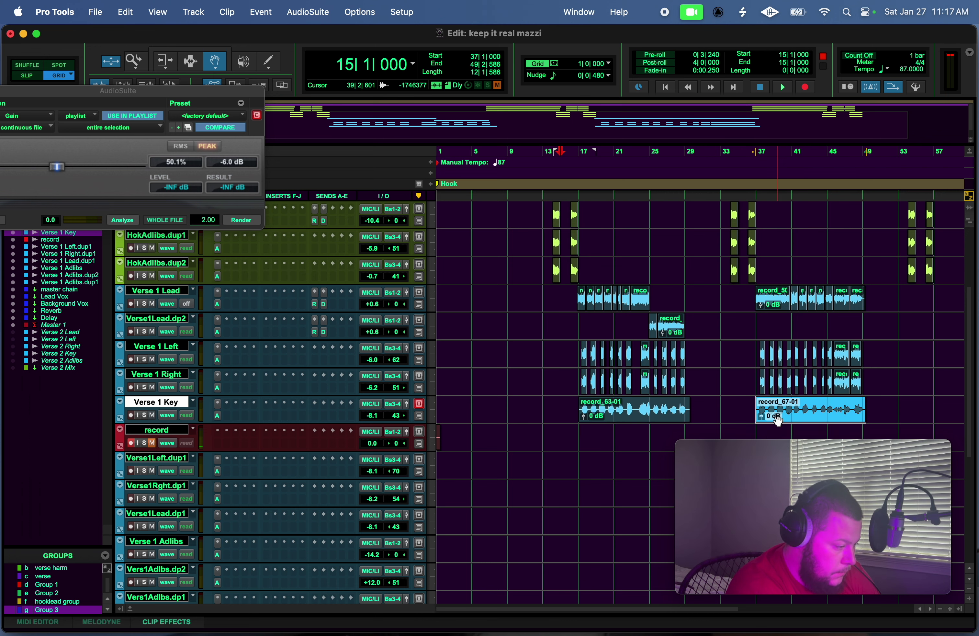
# Play from 13|1|000 and, in Slip mode, delete the silence before and after the first phrase on Verse 1 Key.
pyautogui.click(547, 155)
pyautogui.press('space')
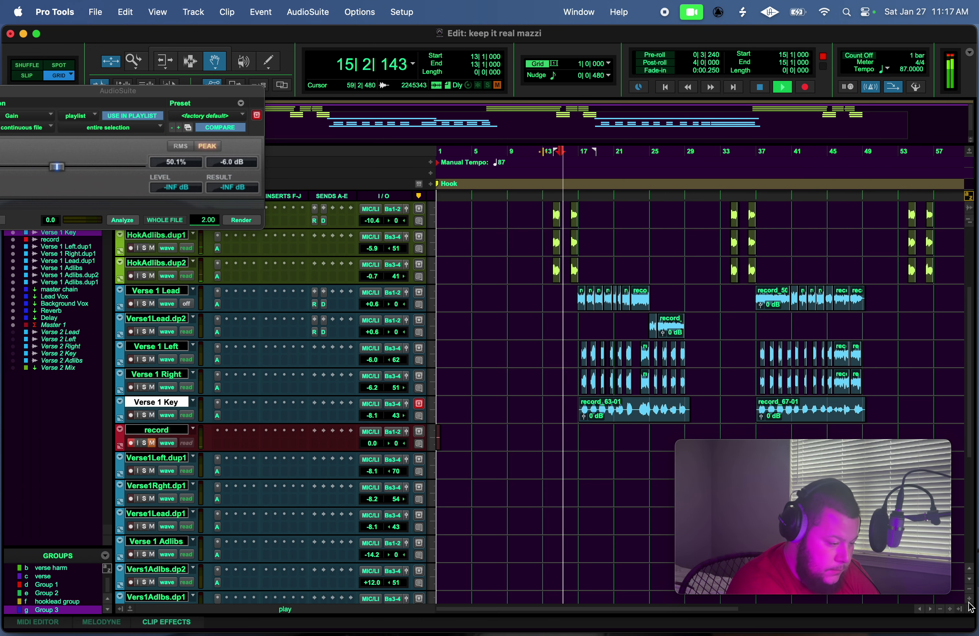
pyautogui.hotkey('ctrl', 'alt', 'Up')
pyautogui.hotkey('ctrl', 'alt', 'Up')
pyautogui.press('super+bracketright')
pyautogui.press('super+bracketright')
pyautogui.press('super+bracketright')
pyautogui.press('super+bracketright')
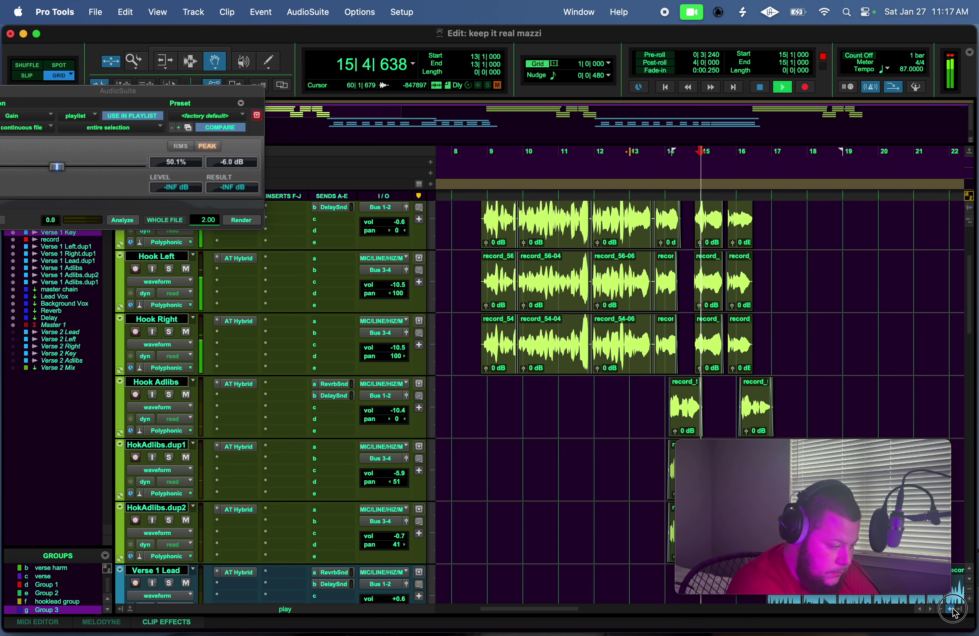
pyautogui.moveTo(935, 469)
pyautogui.scroll(-10, 929, 373)
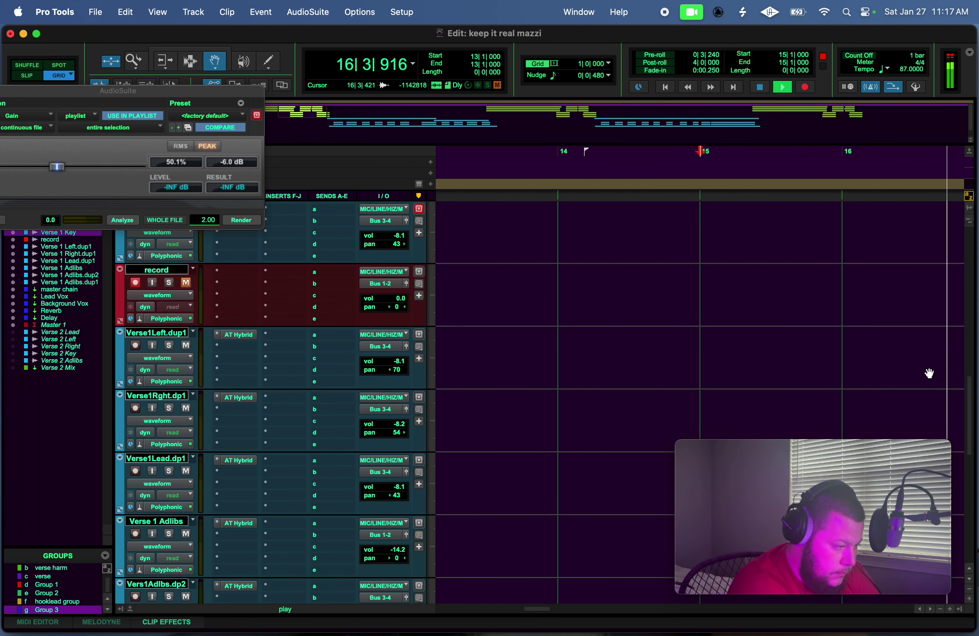
pyautogui.scroll(10, 929, 373)
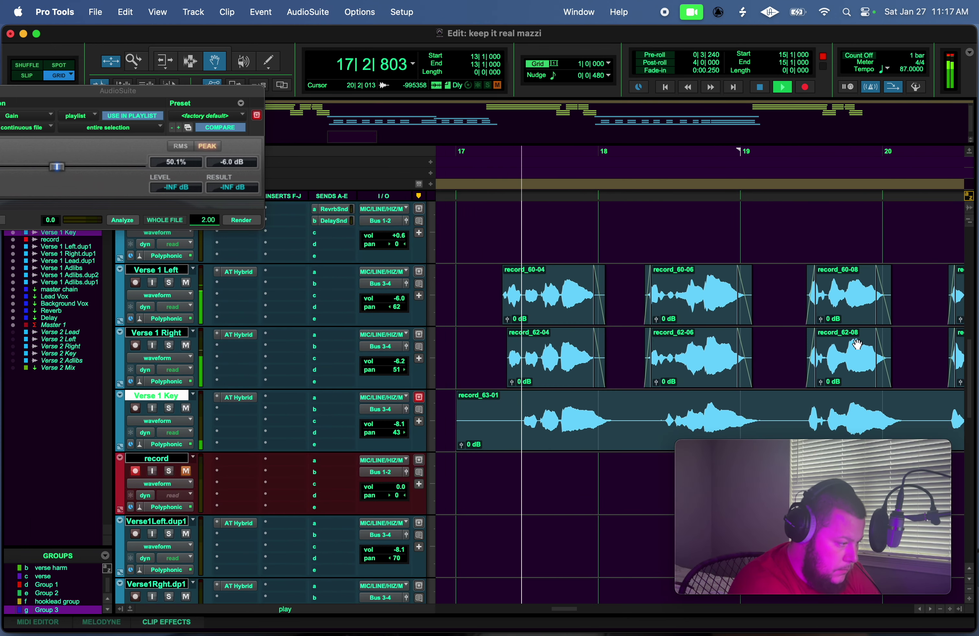
pyautogui.press('F7')
pyautogui.press('F2')
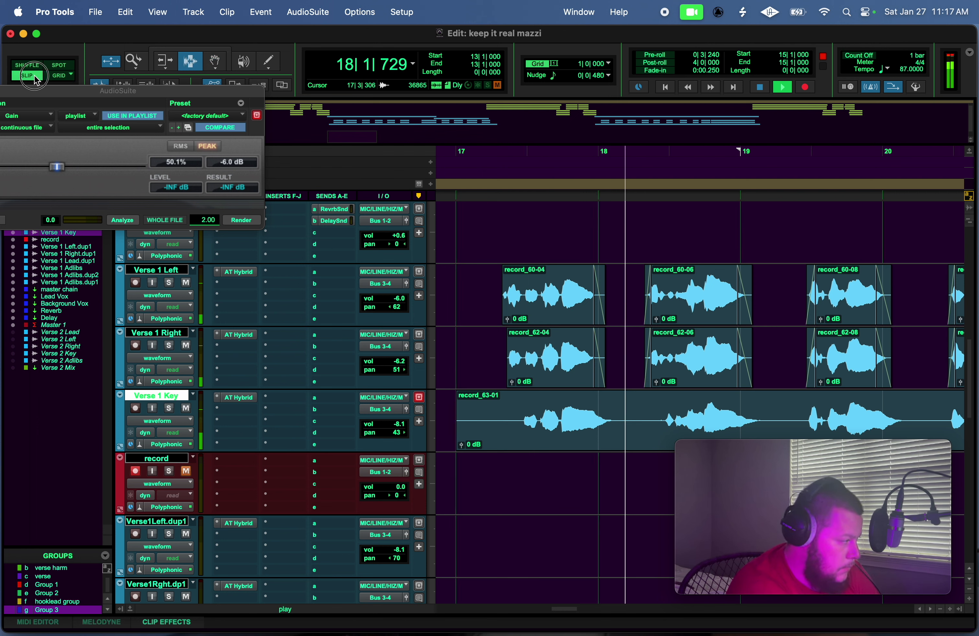
pyautogui.moveTo(446, 409); pyautogui.dragTo(521, 409)
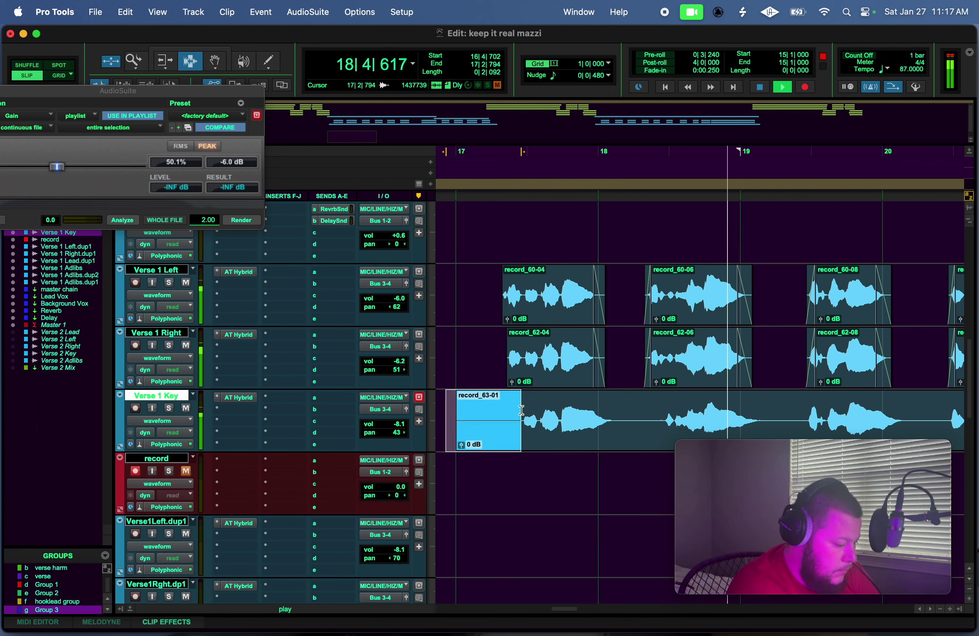
pyautogui.press('BackSpace')
pyautogui.moveTo(615, 415); pyautogui.dragTo(659, 426)
pyautogui.press('BackSpace')
# Restart playback from 15|1|000 and delete the silent gaps between phrases on Verse 1 Key just after bars 19 and 20.
pyautogui.press('space')
pyautogui.press('space')
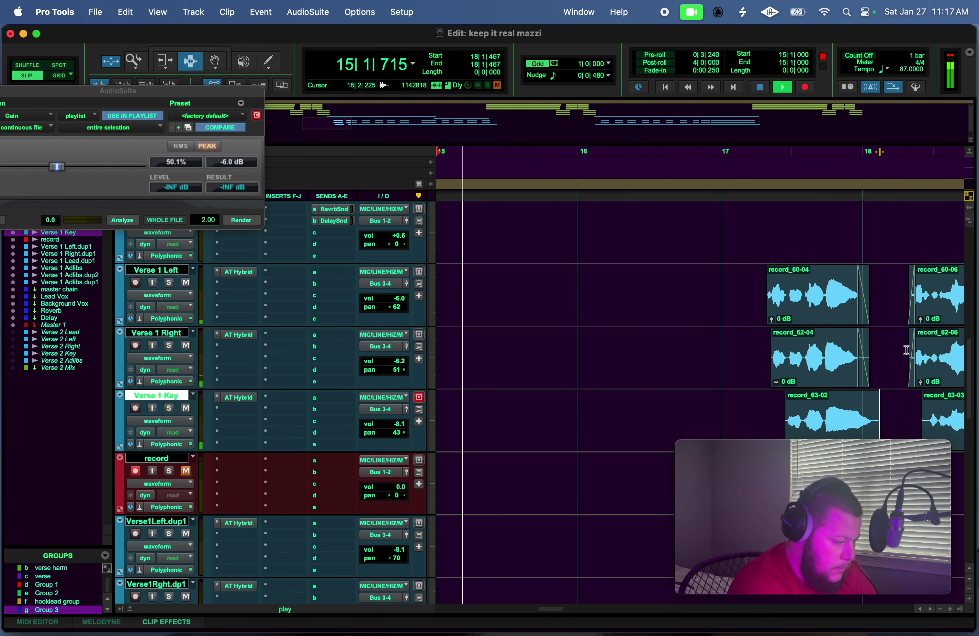
pyautogui.moveTo(563, 609); pyautogui.dragTo(584, 598)
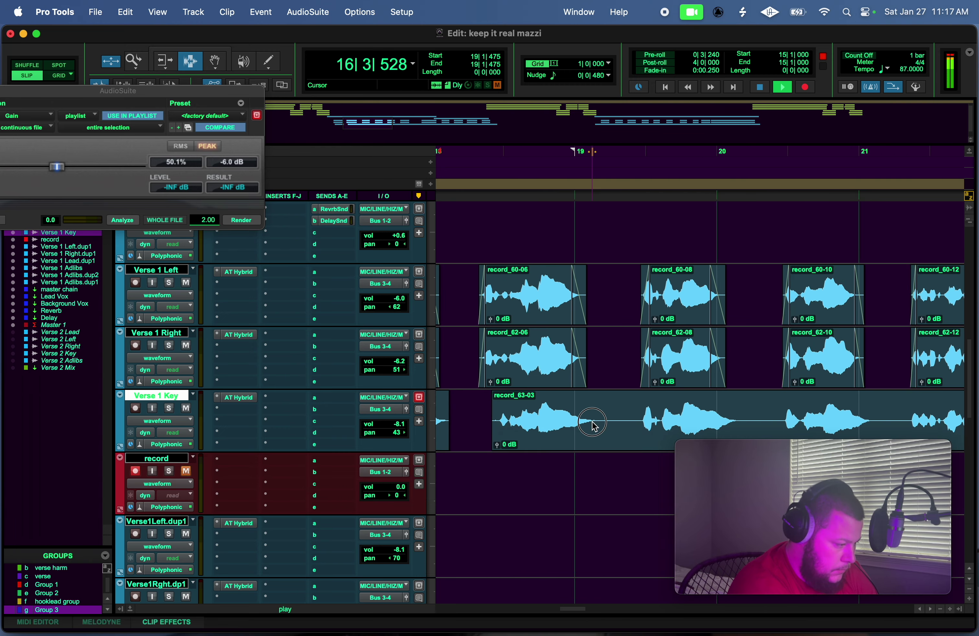
pyautogui.moveTo(592, 427); pyautogui.dragTo(641, 429)
pyautogui.press('BackSpace')
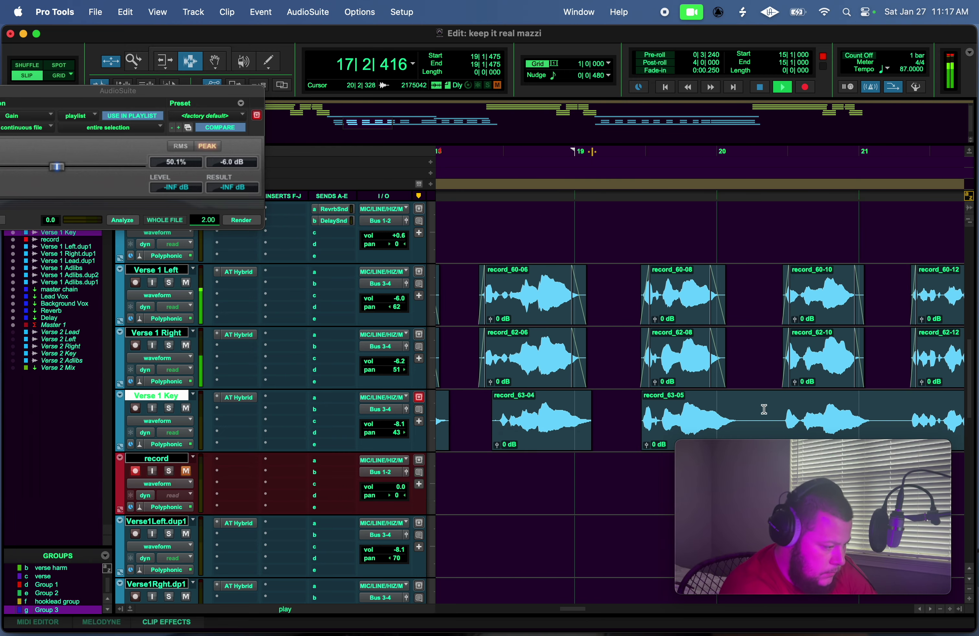
pyautogui.moveTo(737, 418); pyautogui.dragTo(783, 426)
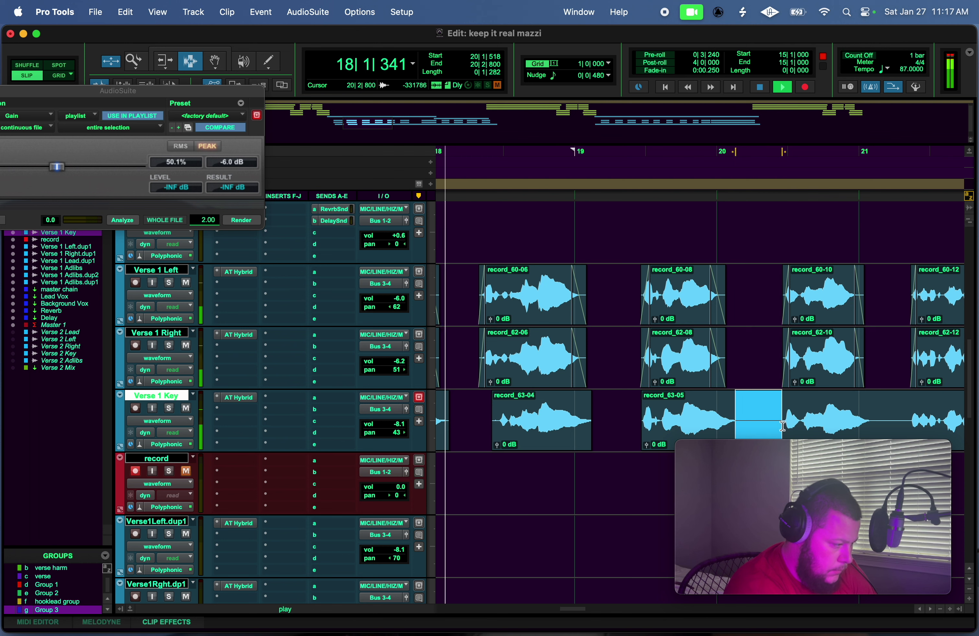
pyautogui.press('BackSpace')
# Stop playback and set the Verse 1 Key track's pan to 5 right.
pyautogui.press('space')
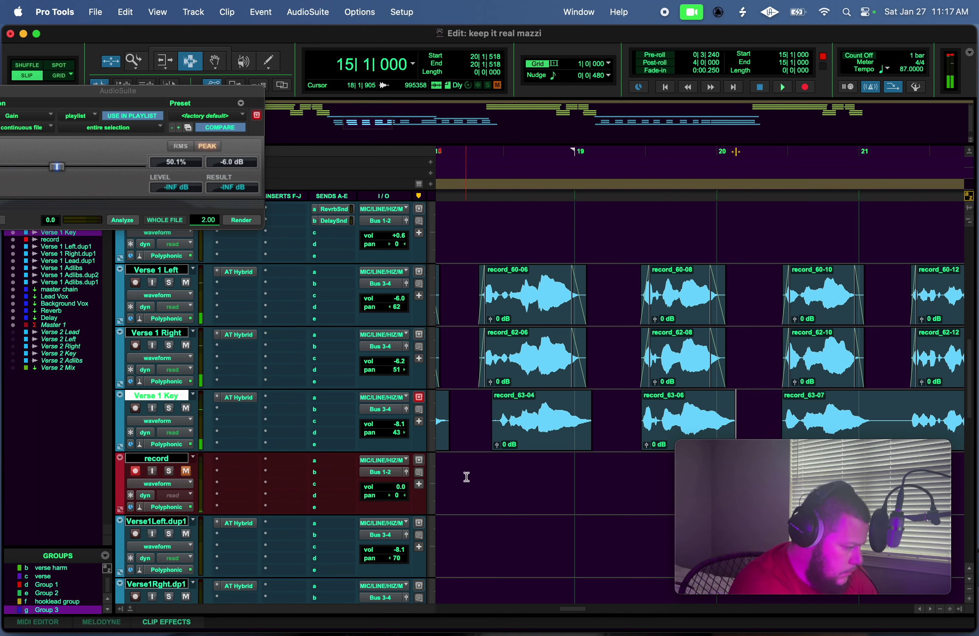
pyautogui.click(405, 435)
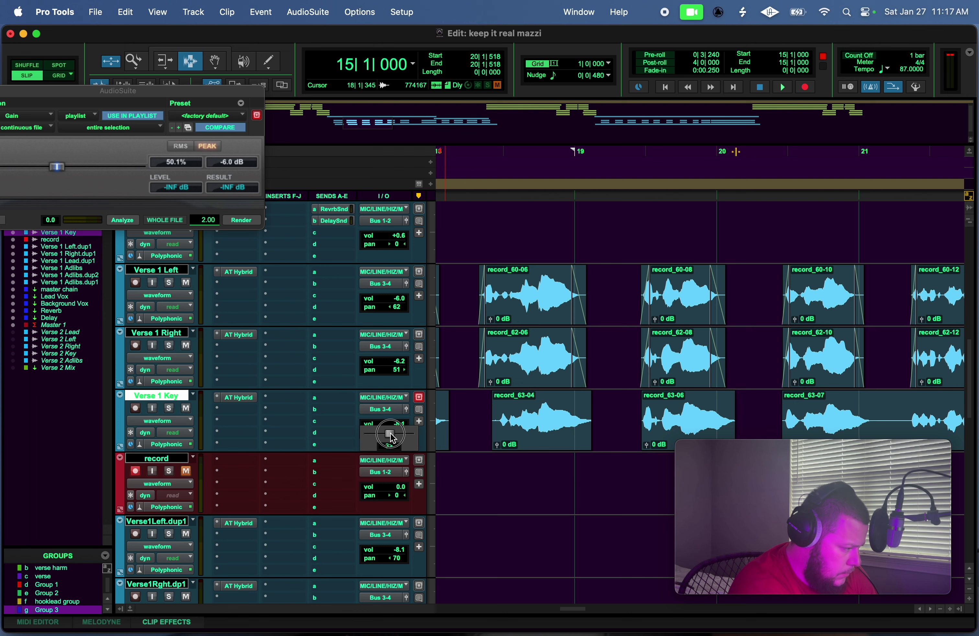
pyautogui.moveTo(392, 438); pyautogui.dragTo(393, 438)
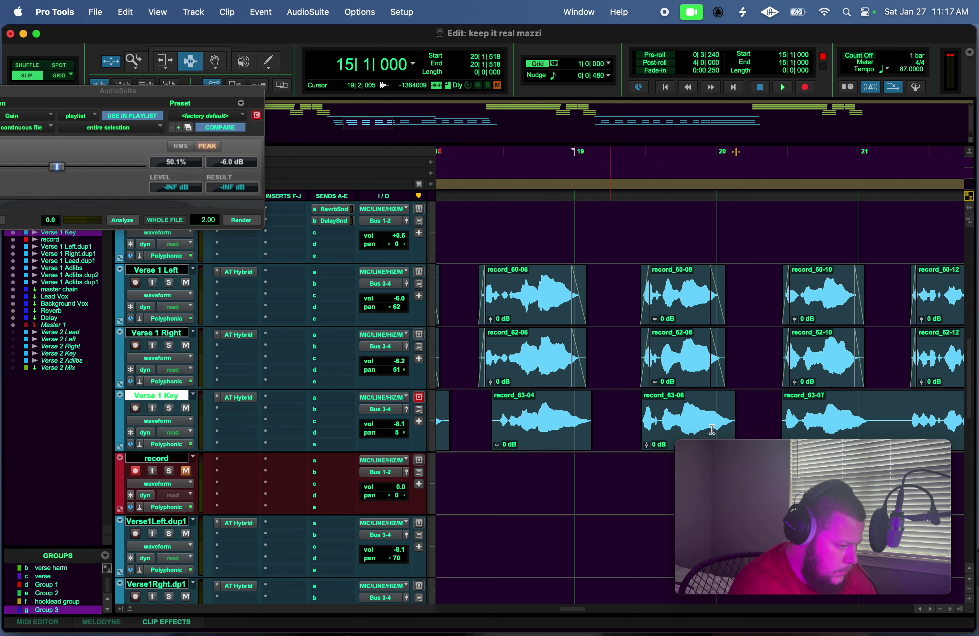
# Delete the silent gaps between phrases on Verse 1 Key just after bars 21, 22 and 23 while playing from 15|1|000.
pyautogui.moveTo(872, 420); pyautogui.dragTo(908, 421)
pyautogui.press('space')
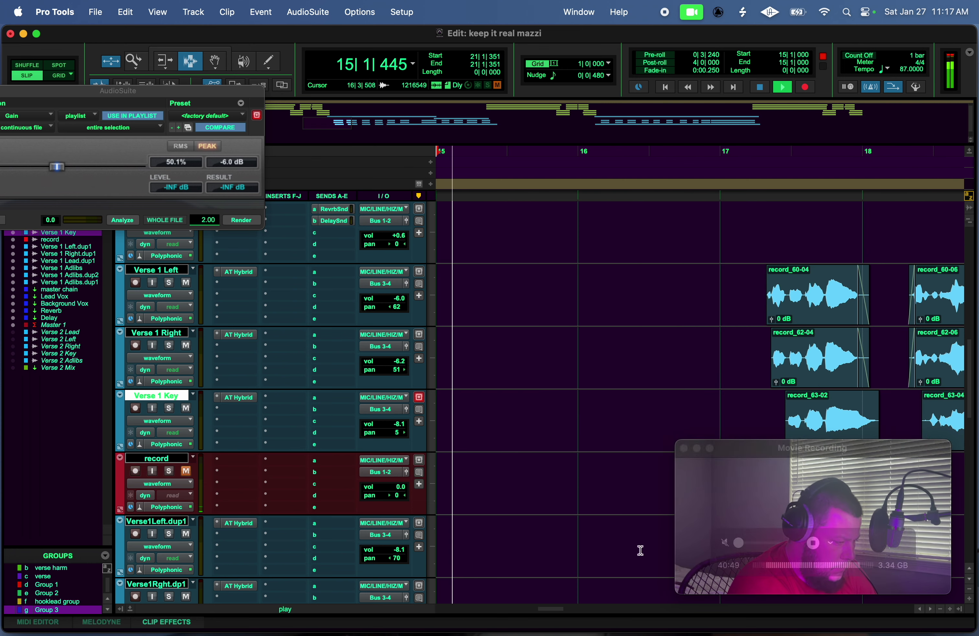
pyautogui.moveTo(555, 615); pyautogui.dragTo(604, 621)
pyautogui.moveTo(532, 424); pyautogui.dragTo(605, 437)
pyautogui.press('Delete')
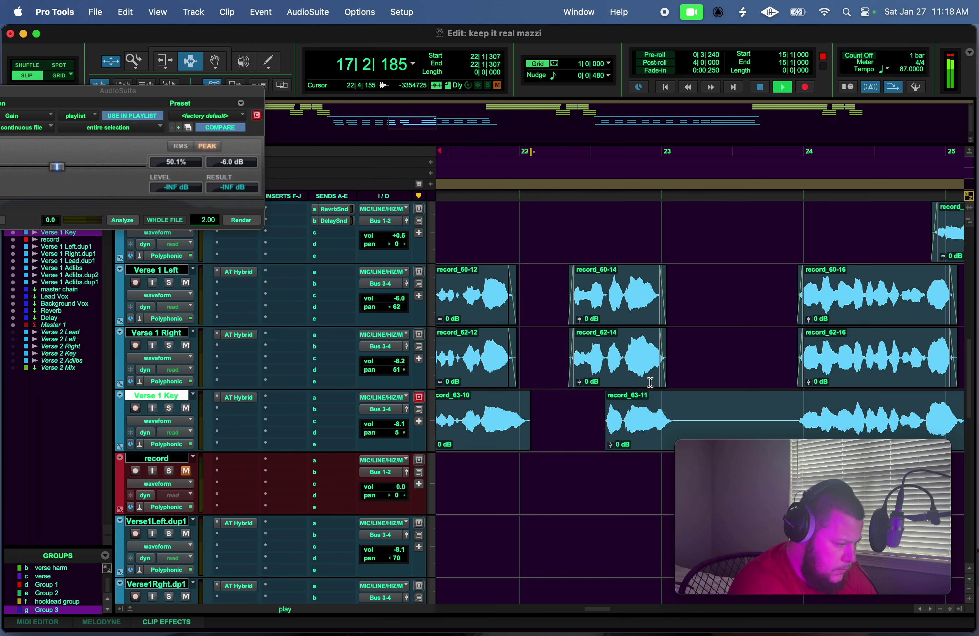
pyautogui.moveTo(680, 416); pyautogui.dragTo(795, 423)
pyautogui.press('Delete')
# Delete the silent gaps between phrases on Verse 1 Key just after bars 25, 26 and 27.
pyautogui.moveTo(603, 615); pyautogui.dragTo(624, 616)
pyautogui.moveTo(573, 430); pyautogui.dragTo(620, 433)
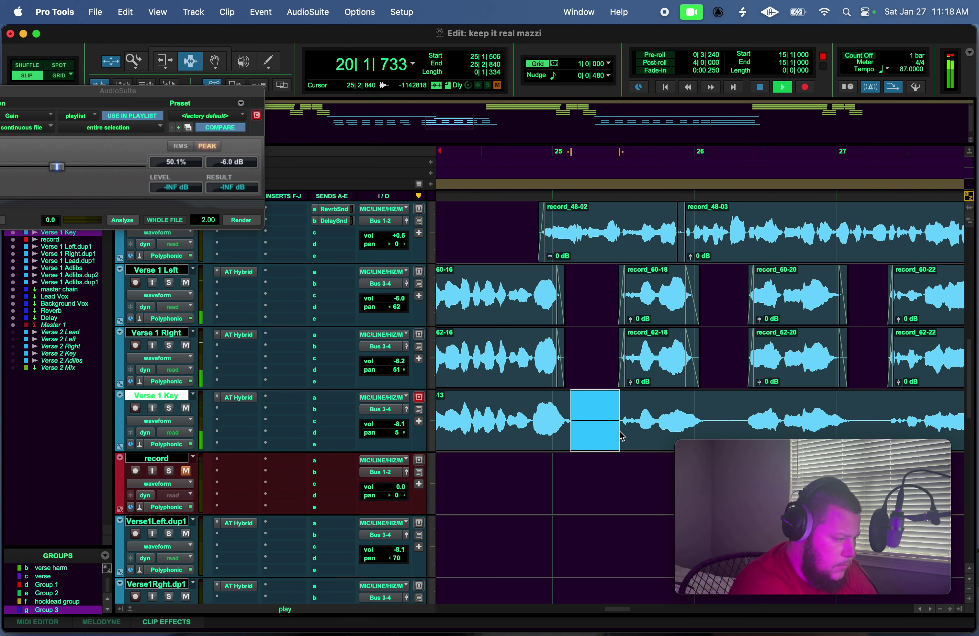
pyautogui.press('Delete')
pyautogui.click(706, 415)
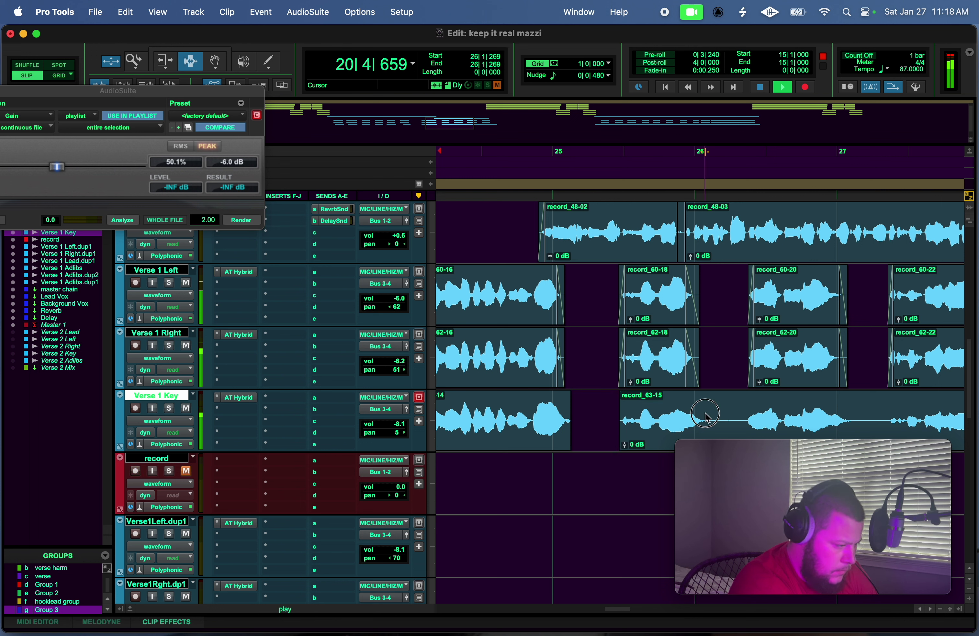
pyautogui.moveTo(705, 413); pyautogui.dragTo(742, 418)
pyautogui.press('Delete')
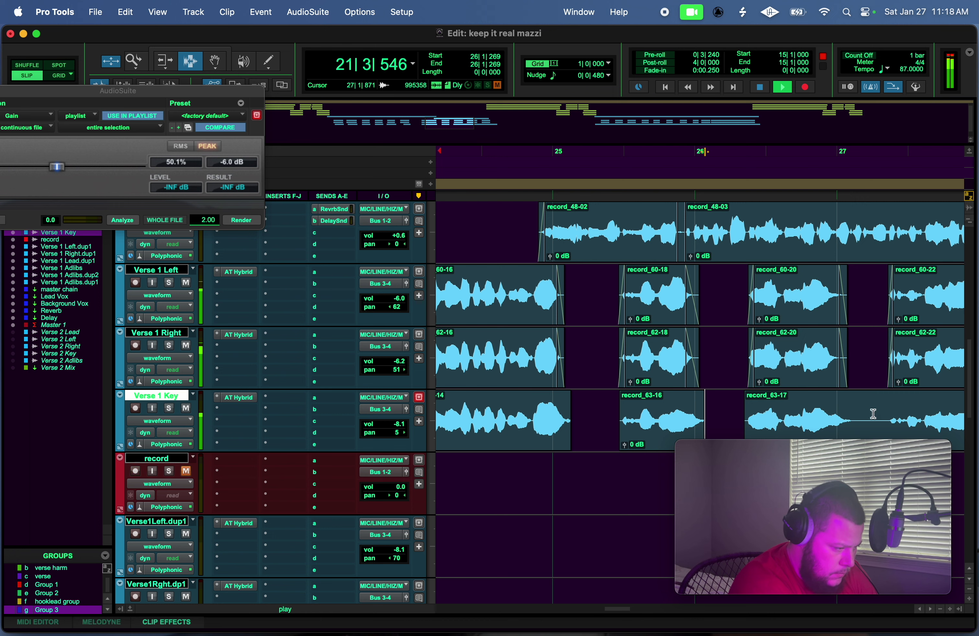
pyautogui.moveTo(853, 422); pyautogui.dragTo(886, 426)
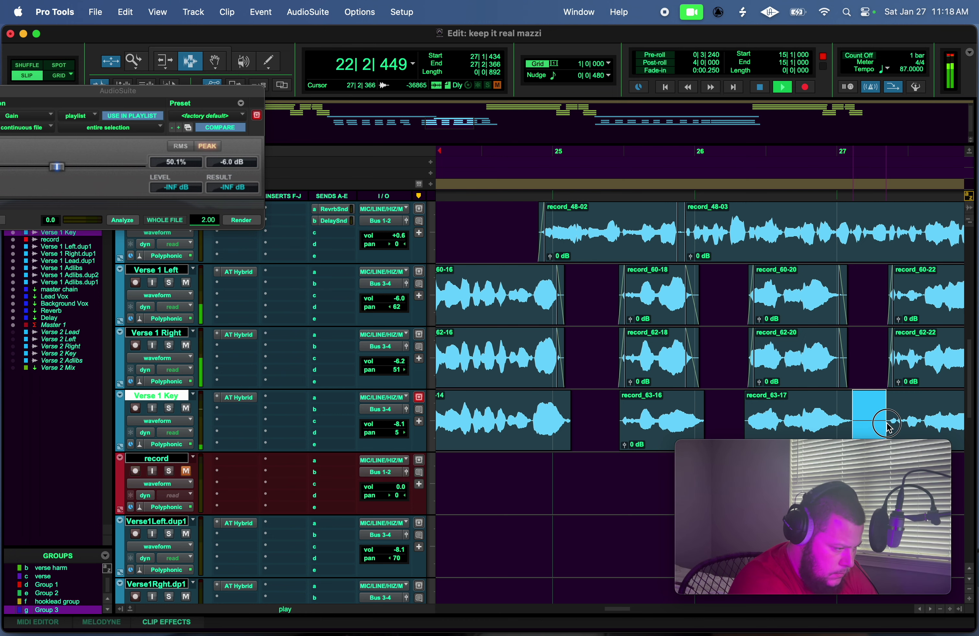
# Delete the silent gaps on the Verse 1 Key track in bars 27 and 28, plus the silent tail from early bar 29.
pyautogui.press('Delete')
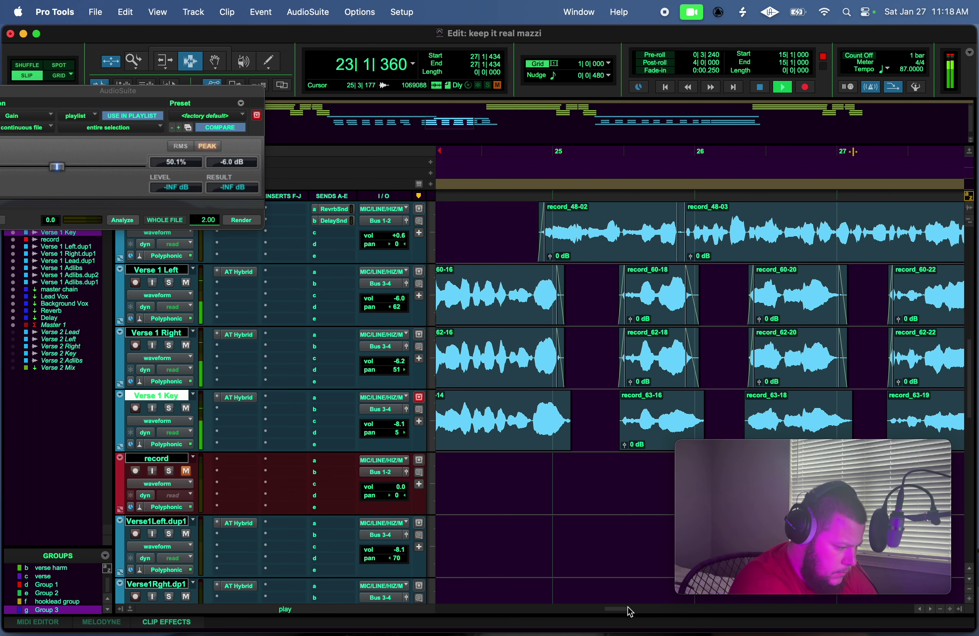
pyautogui.moveTo(625, 609); pyautogui.dragTo(651, 615)
pyautogui.moveTo(533, 423); pyautogui.dragTo(591, 427)
pyautogui.press('Delete')
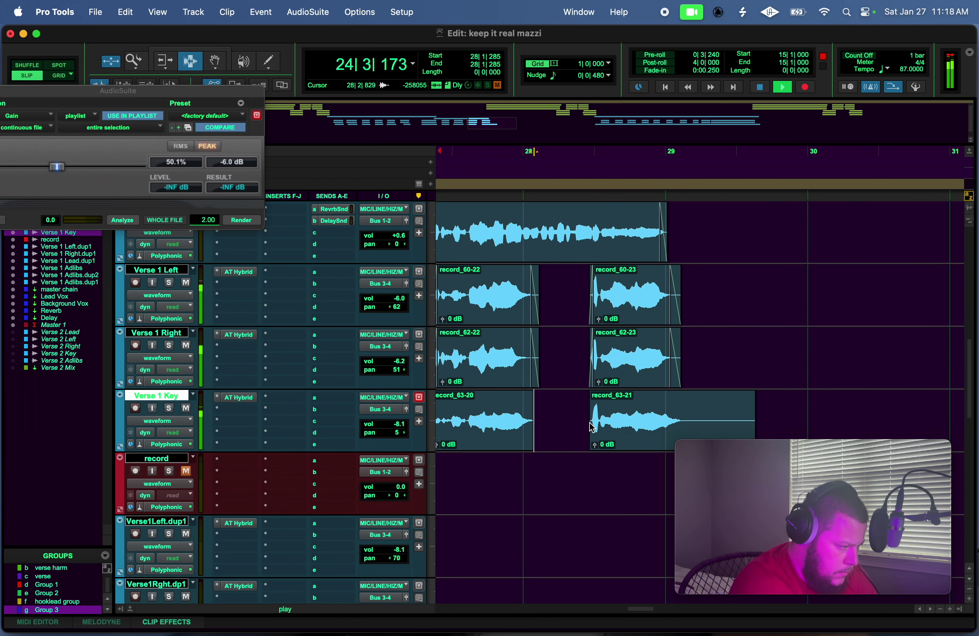
pyautogui.moveTo(685, 419); pyautogui.dragTo(825, 400)
pyautogui.press('Delete')
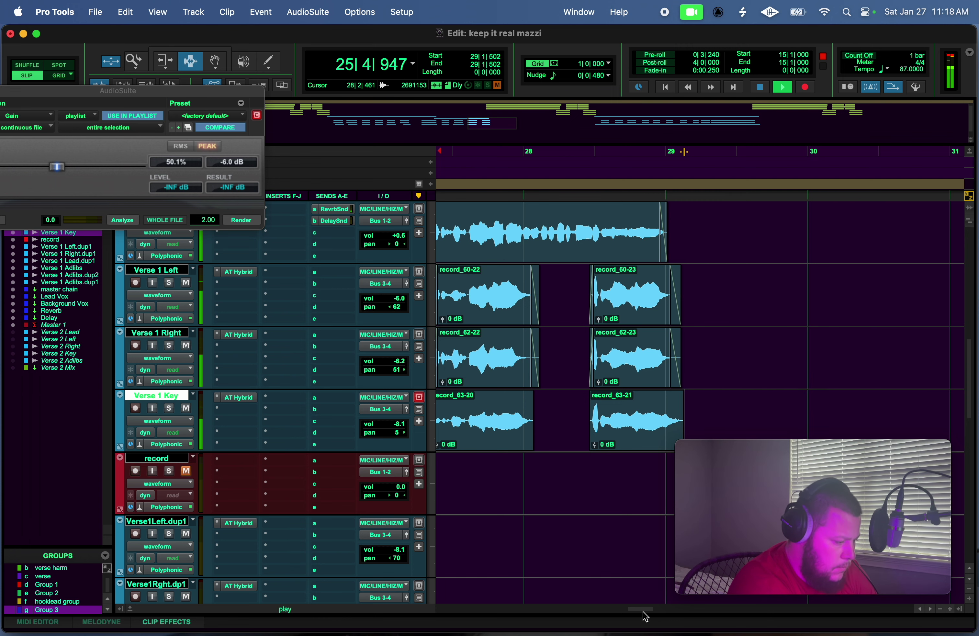
# Remove the silence before the Verse 1 Key phrase in bar 37 and the gaps between its phrases through bar 40.
pyautogui.moveTo(644, 615); pyautogui.dragTo(715, 615)
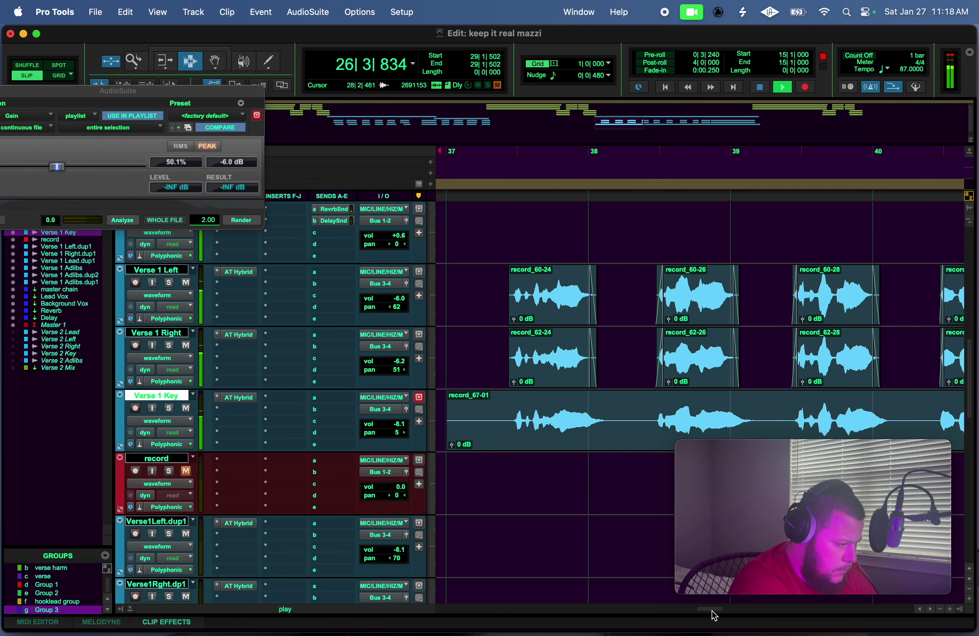
pyautogui.moveTo(446, 421); pyautogui.dragTo(511, 429)
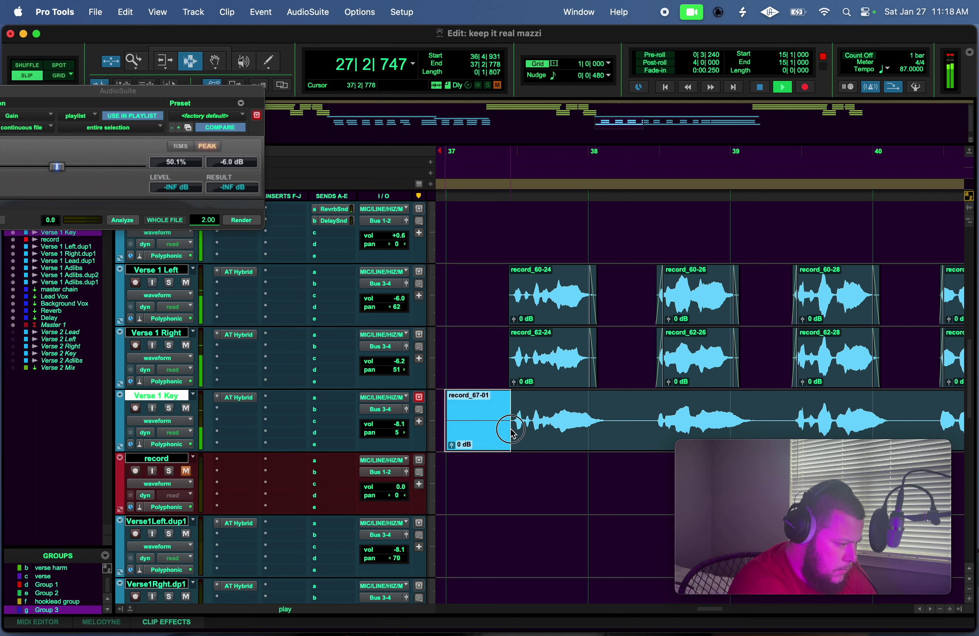
pyautogui.press('Delete')
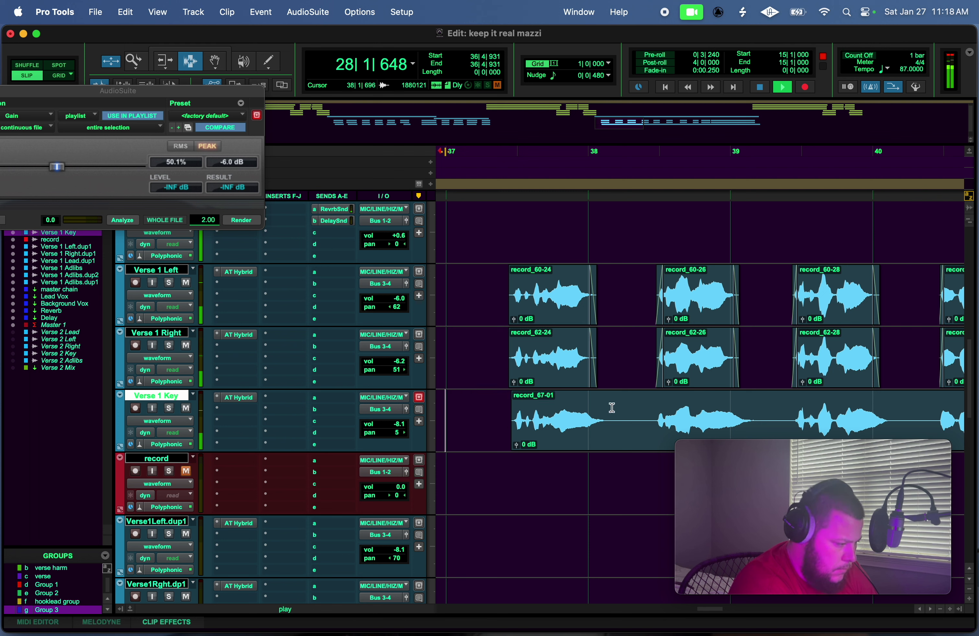
pyautogui.moveTo(606, 413); pyautogui.dragTo(661, 419)
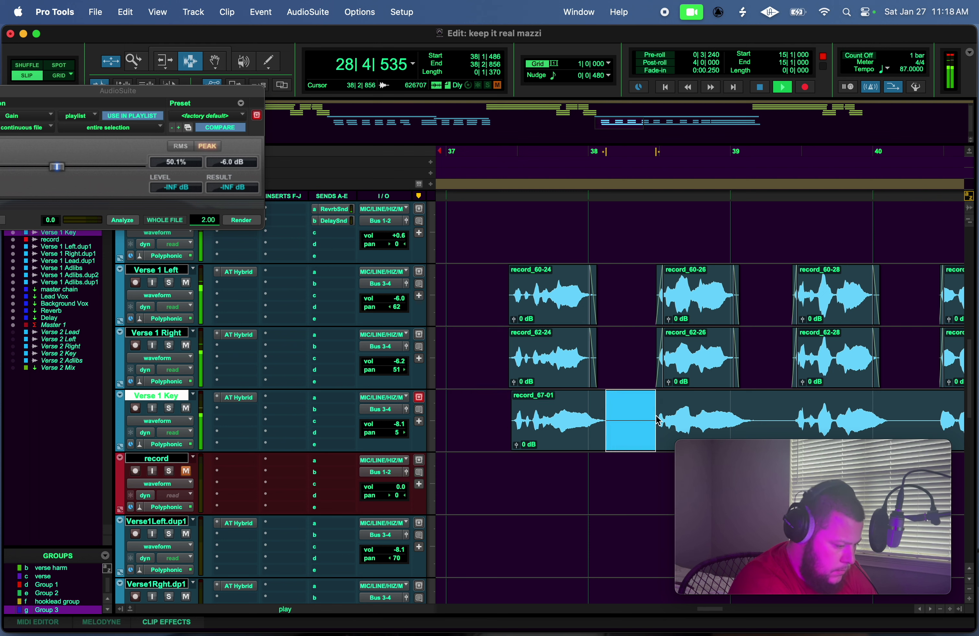
pyautogui.press('Delete')
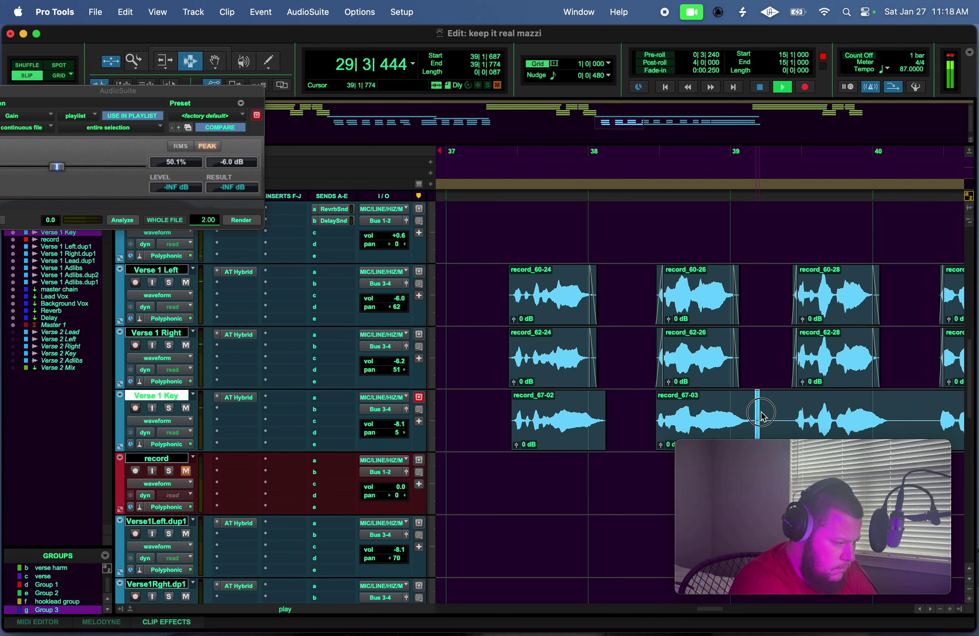
pyautogui.moveTo(760, 413); pyautogui.dragTo(794, 417)
pyautogui.press('Delete')
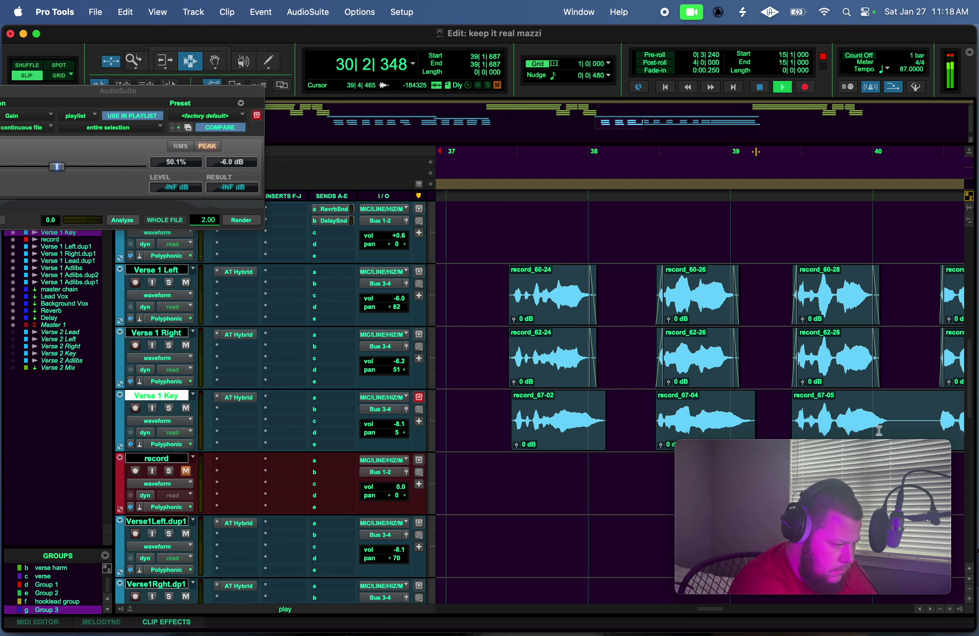
pyautogui.moveTo(892, 419); pyautogui.dragTo(935, 425)
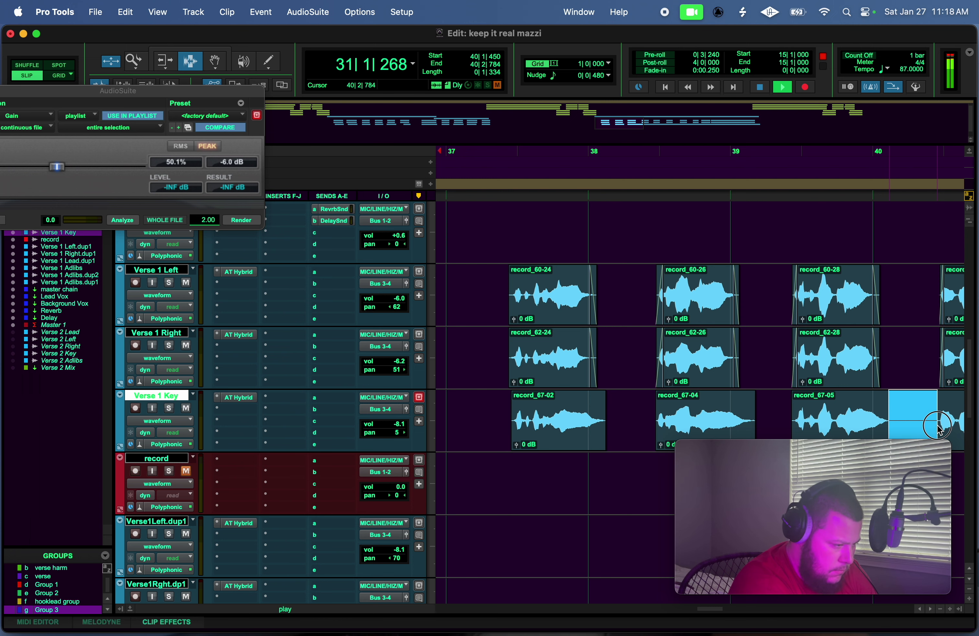
pyautogui.press('Delete')
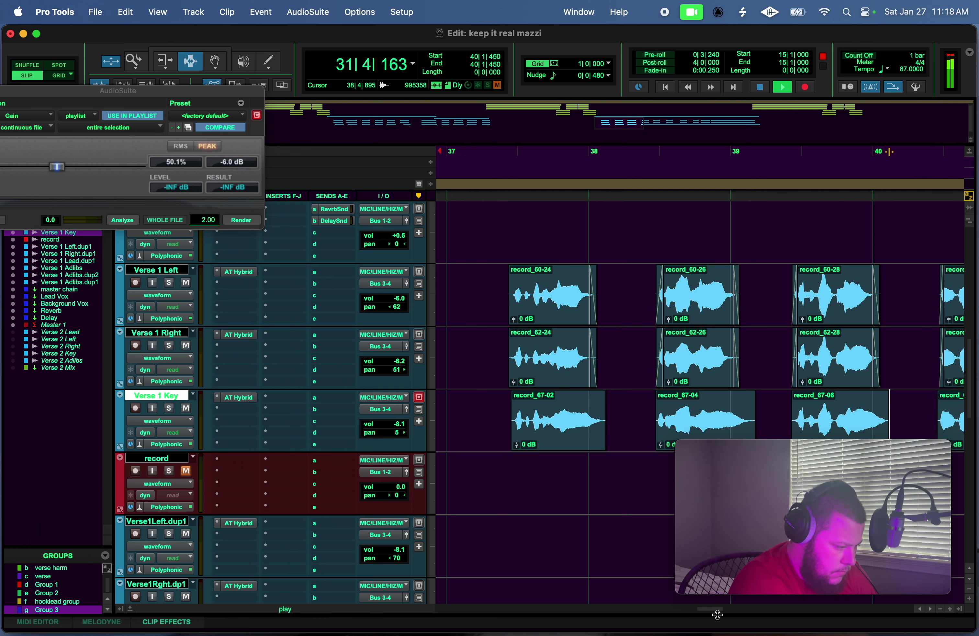
# Cut the three silent gaps between the Verse 1 Key phrases from bar 41 to early bar 43.
pyautogui.moveTo(718, 616); pyautogui.dragTo(739, 615)
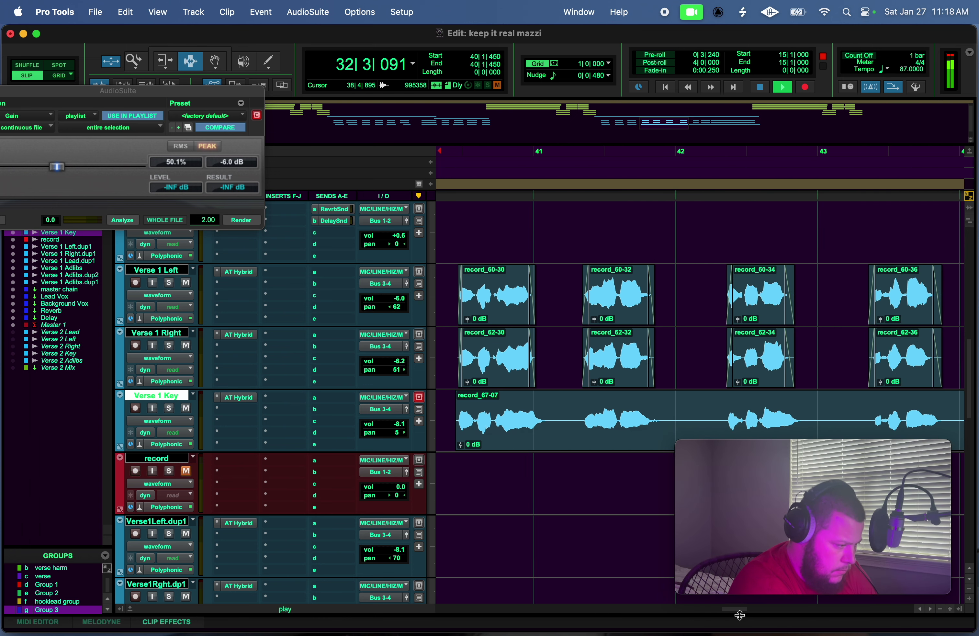
pyautogui.moveTo(549, 423); pyautogui.dragTo(579, 427)
pyautogui.press('Delete')
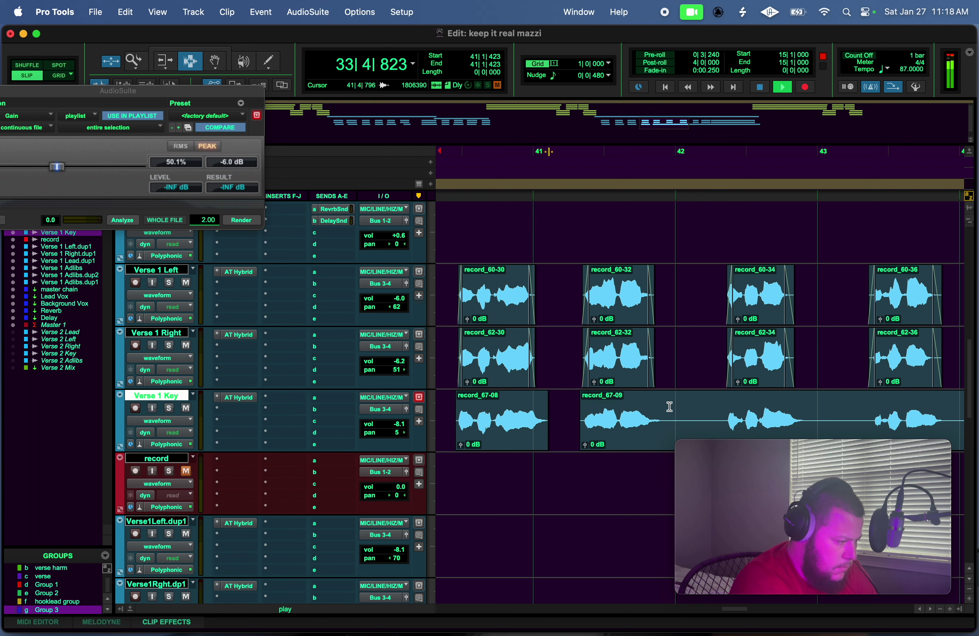
pyautogui.moveTo(660, 418); pyautogui.dragTo(718, 421)
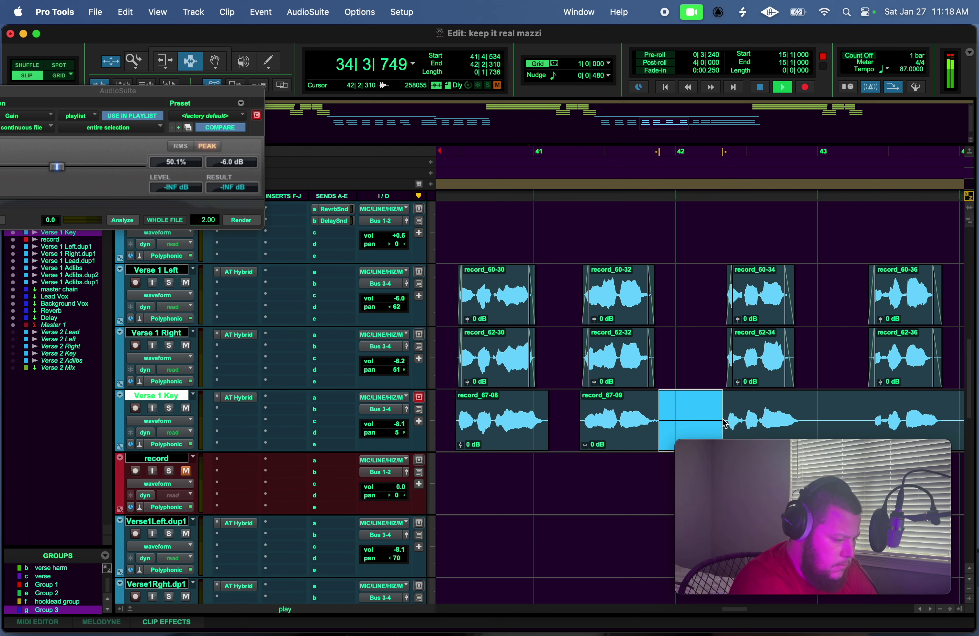
pyautogui.press('Delete')
pyautogui.moveTo(804, 419); pyautogui.dragTo(871, 421)
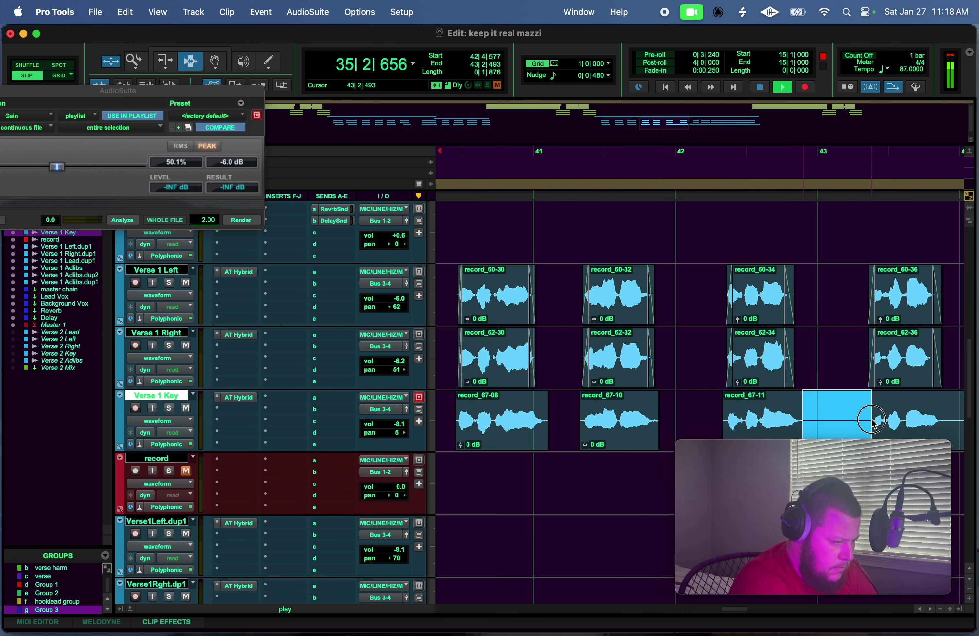
pyautogui.press('Delete')
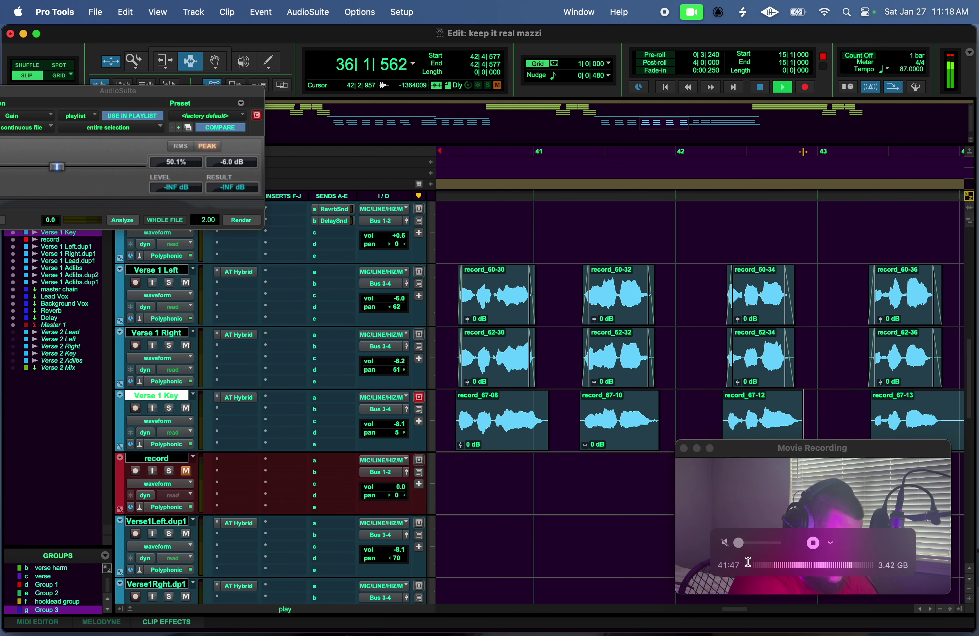
# Delete the silent stretches on Verse 1 Key from late bar 43 into bar 44 and from late bar 44 into bar 45.
pyautogui.moveTo(740, 611); pyautogui.dragTo(761, 613)
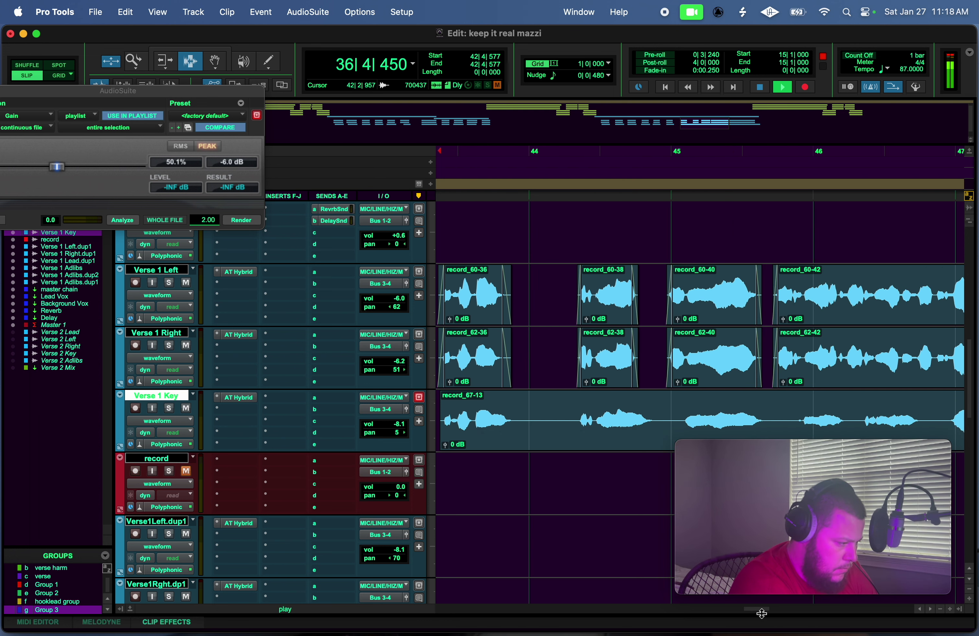
pyautogui.moveTo(515, 418); pyautogui.dragTo(576, 430)
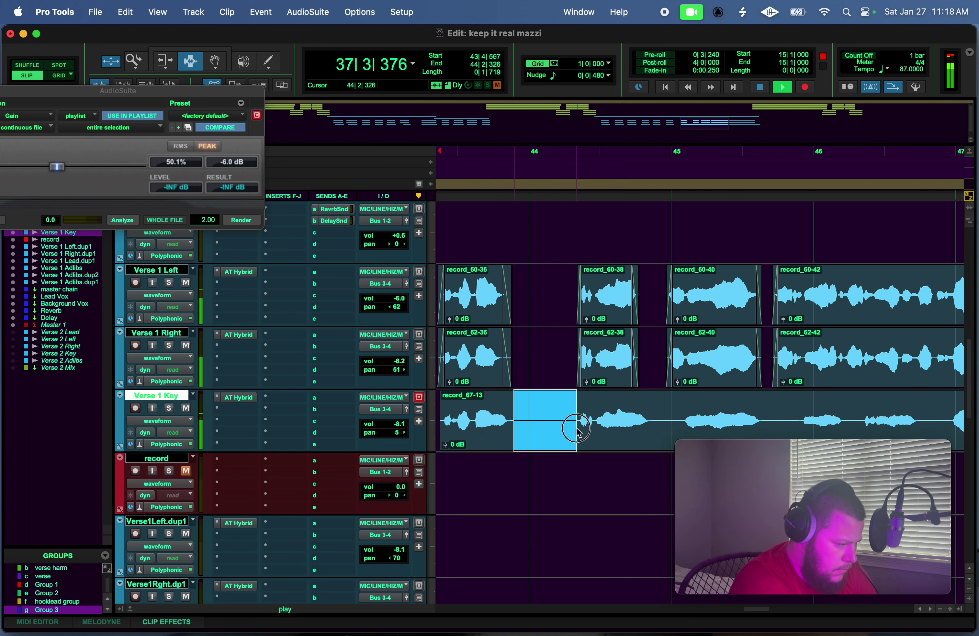
pyautogui.press('Delete')
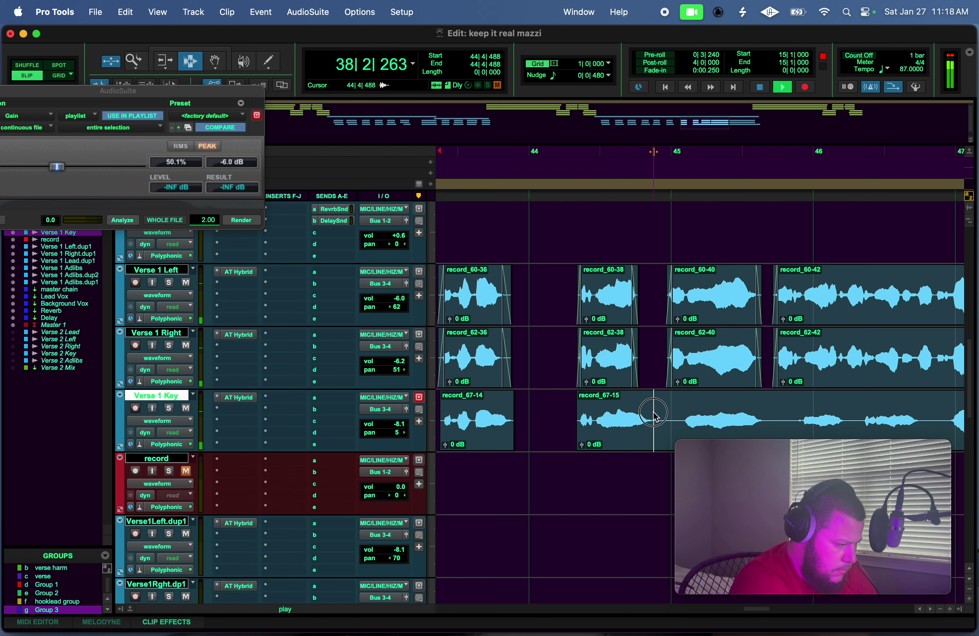
pyautogui.moveTo(653, 412); pyautogui.dragTo(679, 418)
pyautogui.press('Delete')
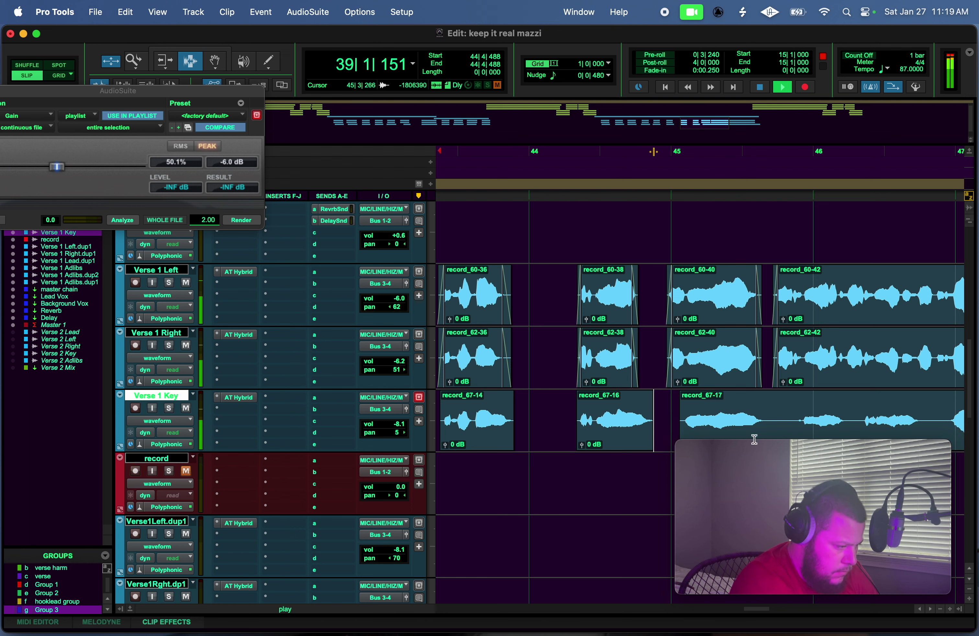
# Clear the silence between the short Verse 1 Key phrases from late bar 45 to the end of bar 46.
pyautogui.moveTo(776, 421); pyautogui.dragTo(803, 425)
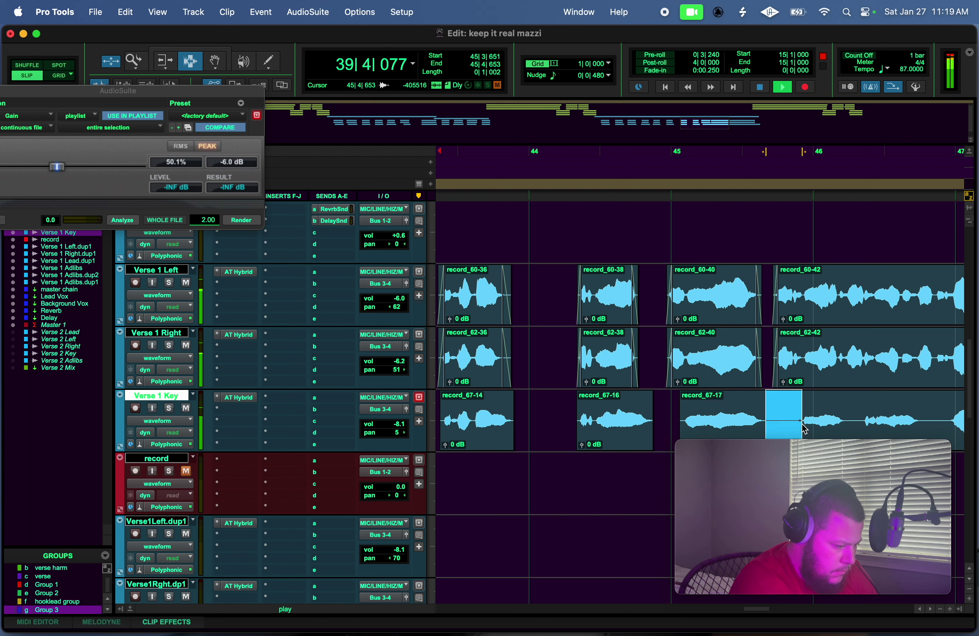
pyautogui.press('Delete')
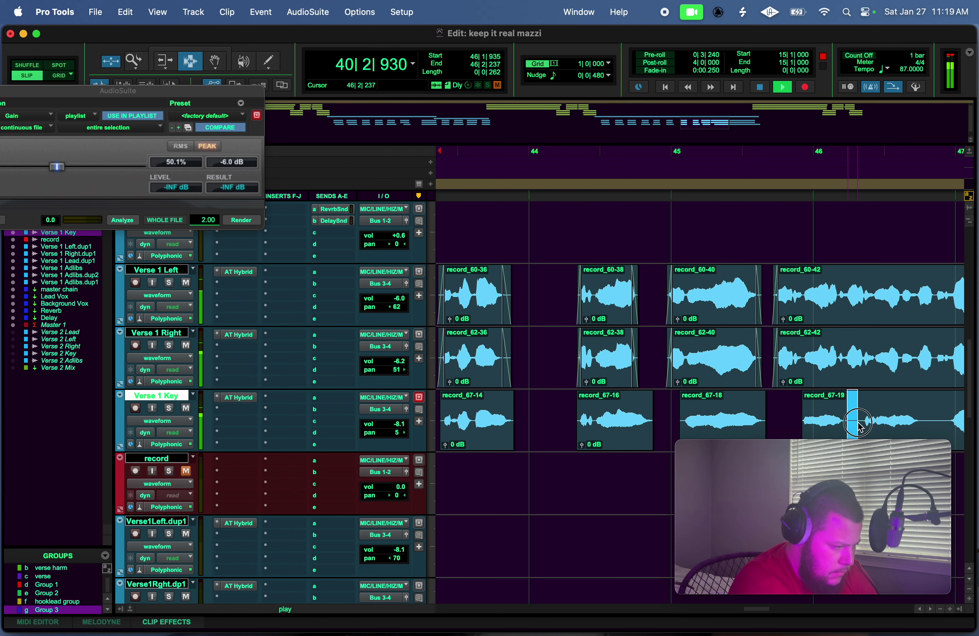
pyautogui.press('Delete')
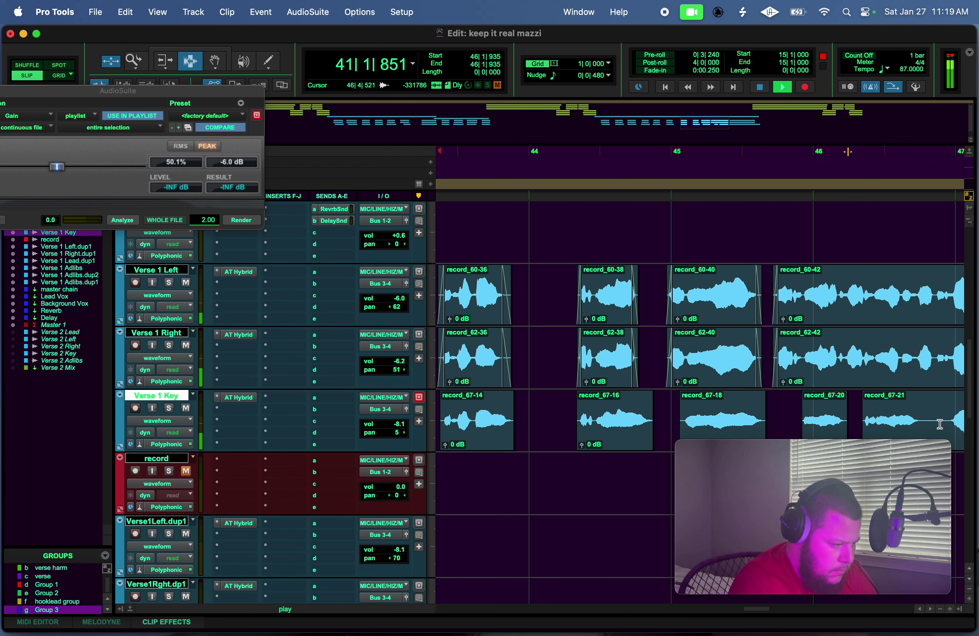
pyautogui.moveTo(921, 420); pyautogui.dragTo(944, 425)
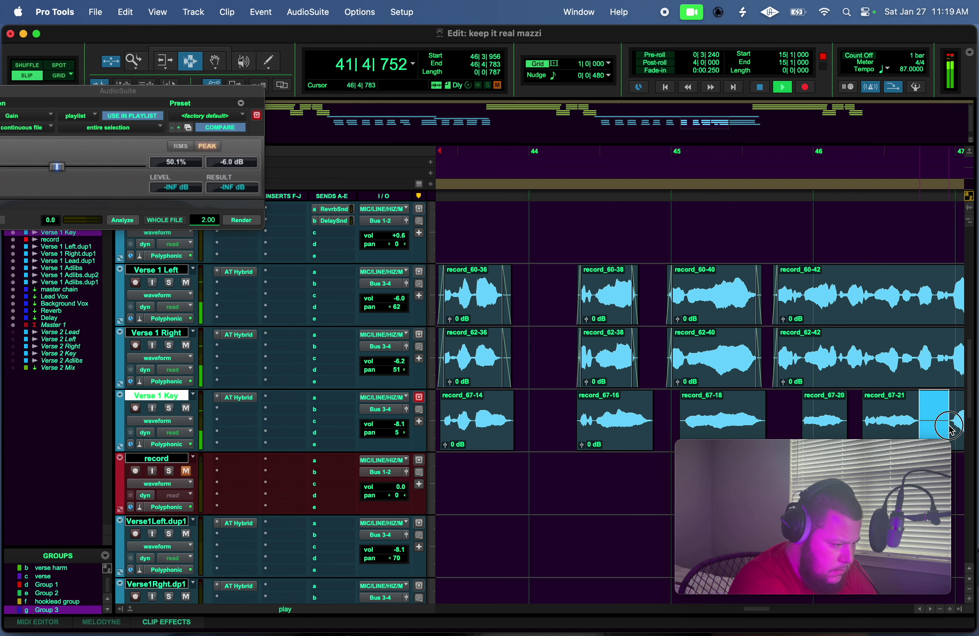
pyautogui.press('Delete')
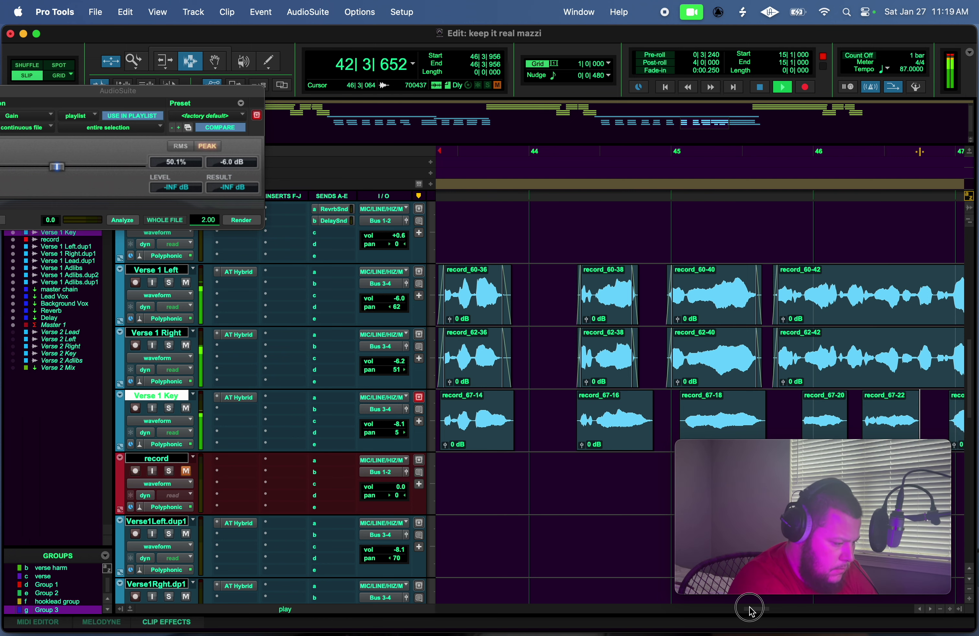
# Remove the Verse 1 Key gap from mid bar 47 to early bar 48 and the silent tail after the last phrase near bar 49.
pyautogui.moveTo(749, 610); pyautogui.dragTo(778, 610)
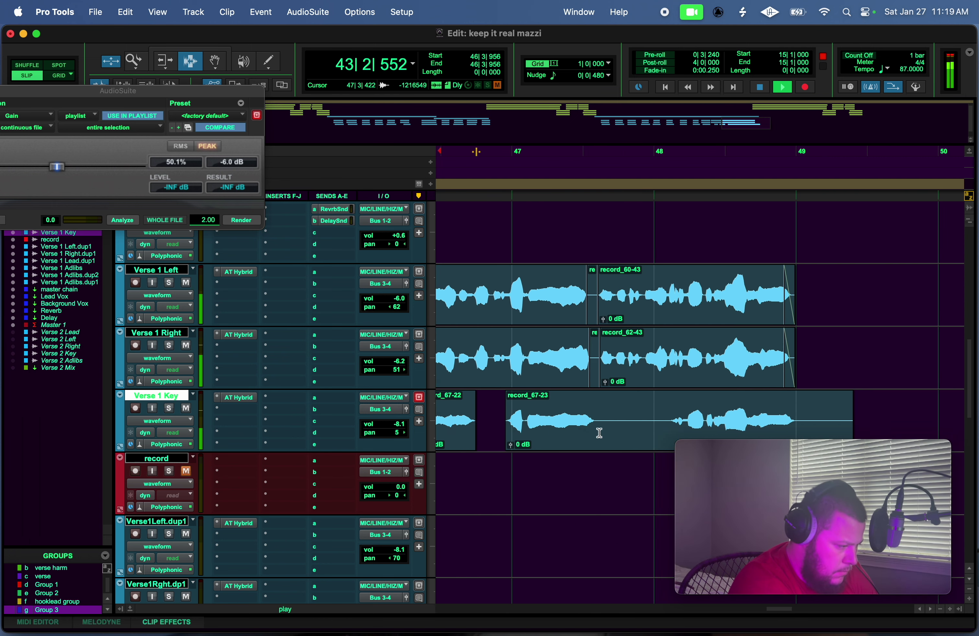
pyautogui.moveTo(598, 422); pyautogui.dragTo(672, 432)
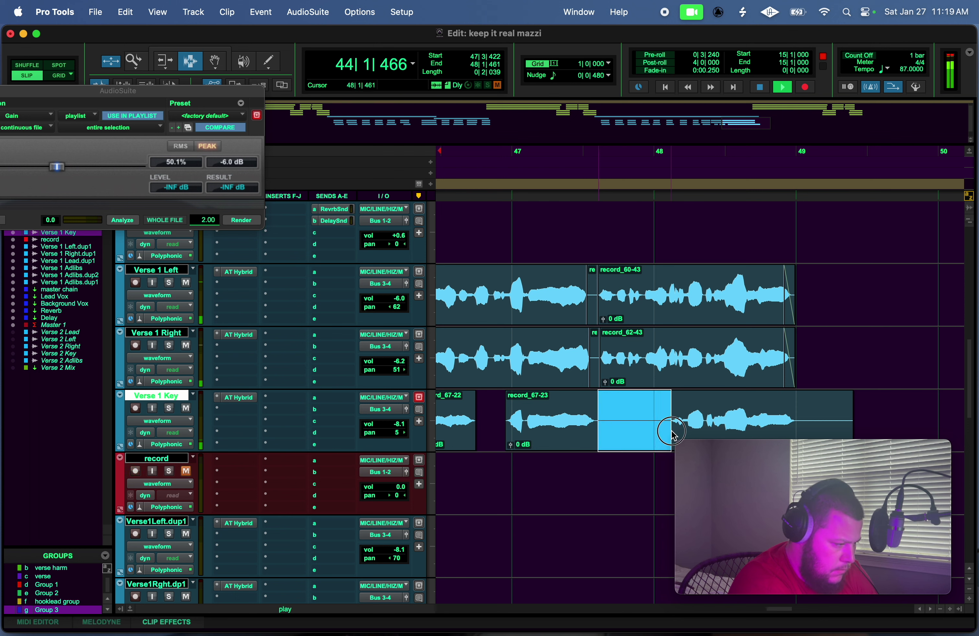
pyautogui.press('Delete')
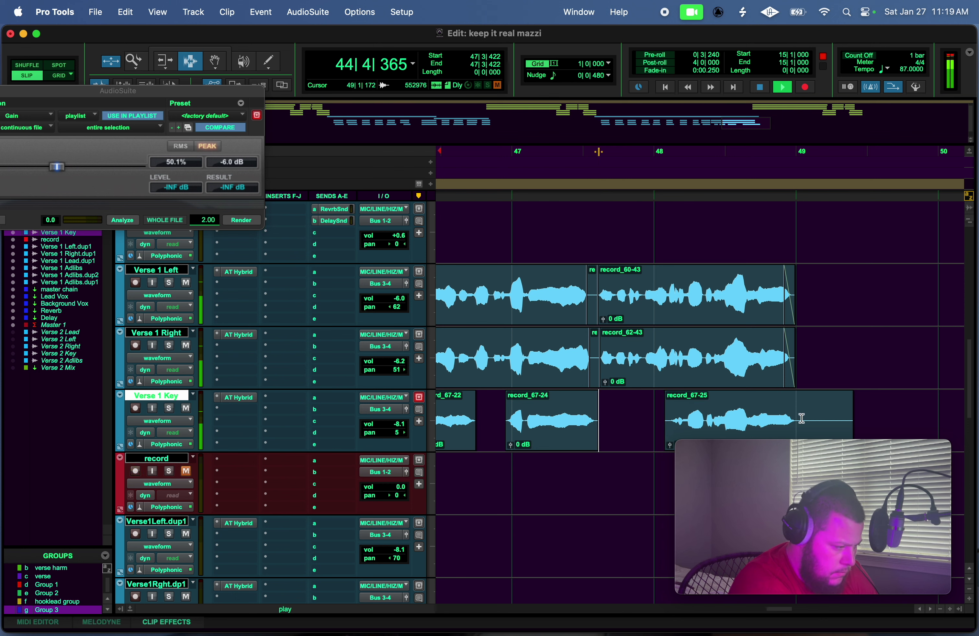
pyautogui.moveTo(801, 418); pyautogui.dragTo(895, 412)
pyautogui.press('Delete')
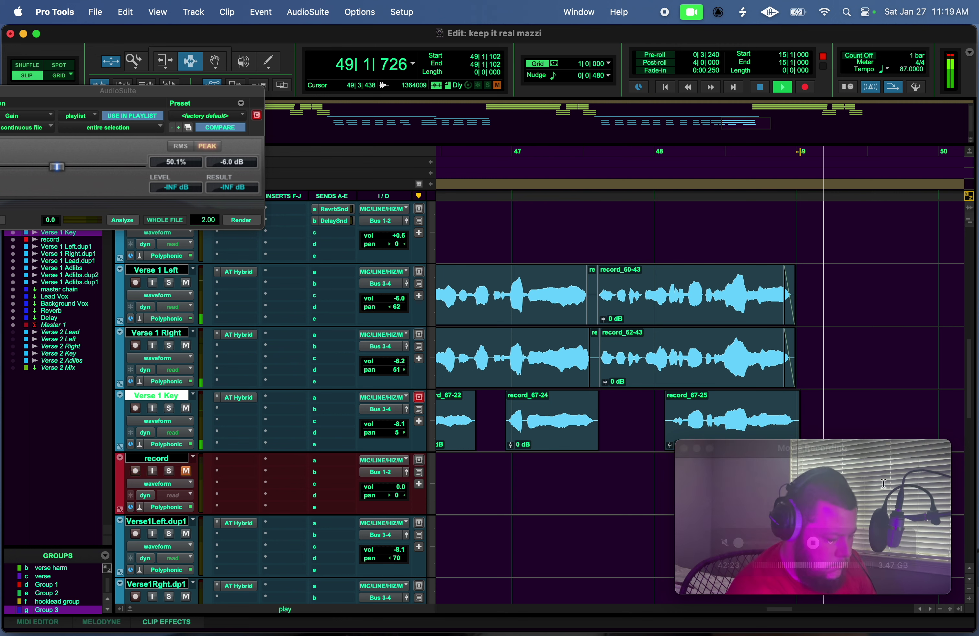
# Review the whole arrangement up to the Beat and Hook tracks, and stop playback.
pyautogui.click(940, 609)
pyautogui.click(940, 609)
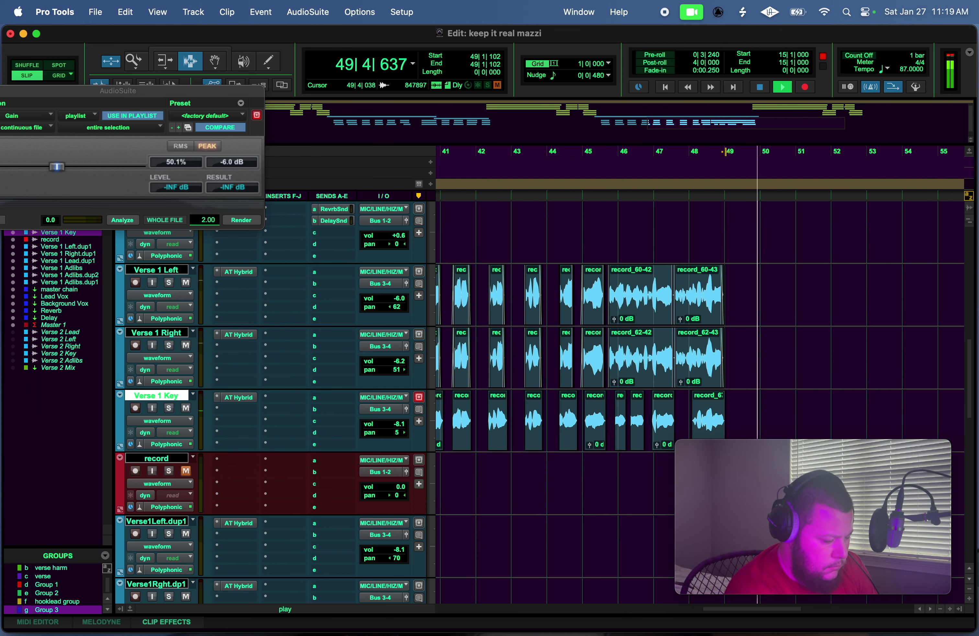
pyautogui.click(940, 609)
pyautogui.click(940, 609)
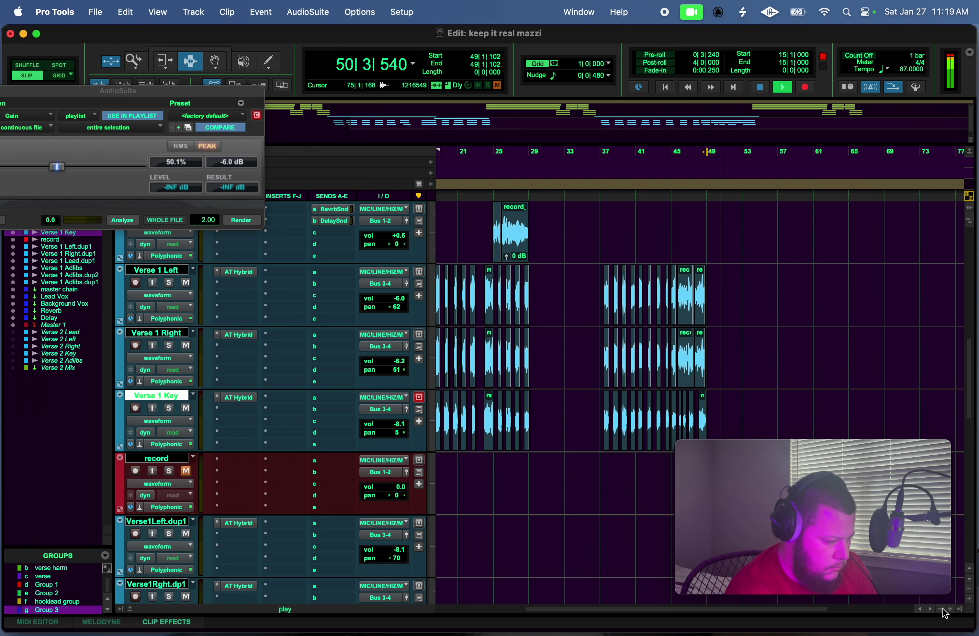
pyautogui.click(941, 609)
pyautogui.scroll(-3, 745, 335)
pyautogui.scroll(5, 745, 335)
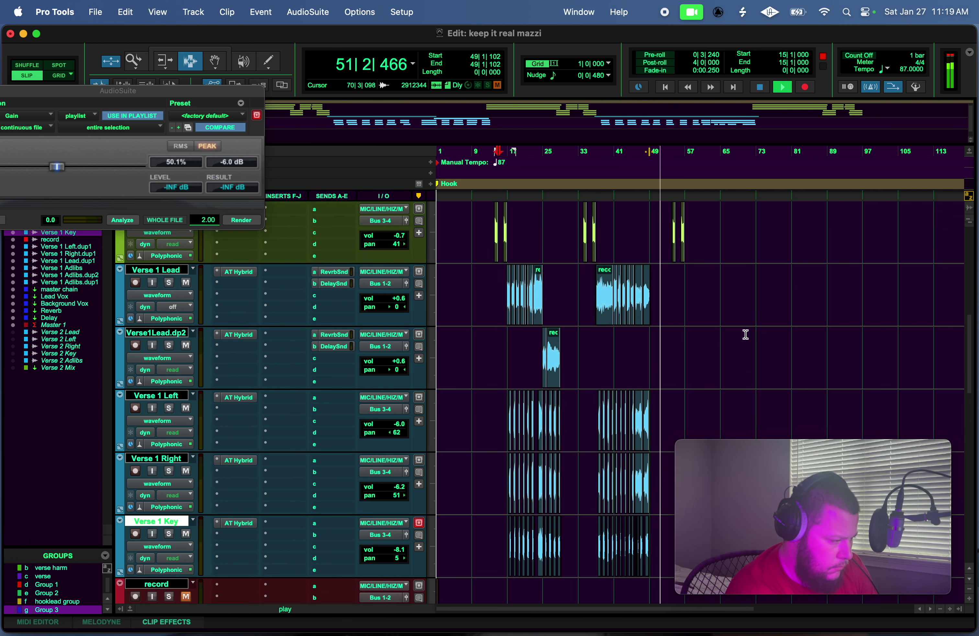
pyautogui.scroll(2, 745, 335)
pyautogui.scroll(5, 745, 334)
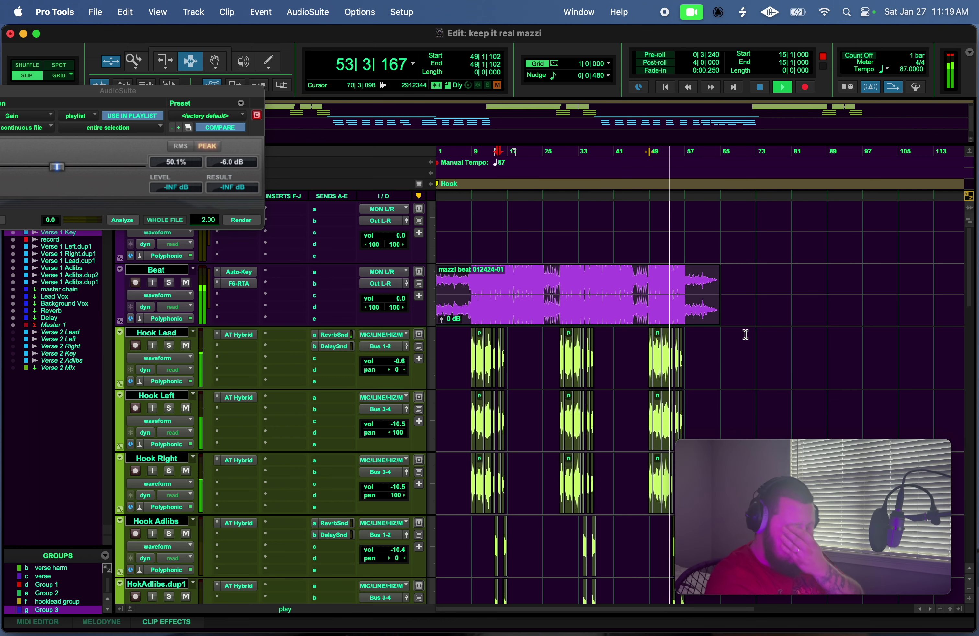
pyautogui.press('space')
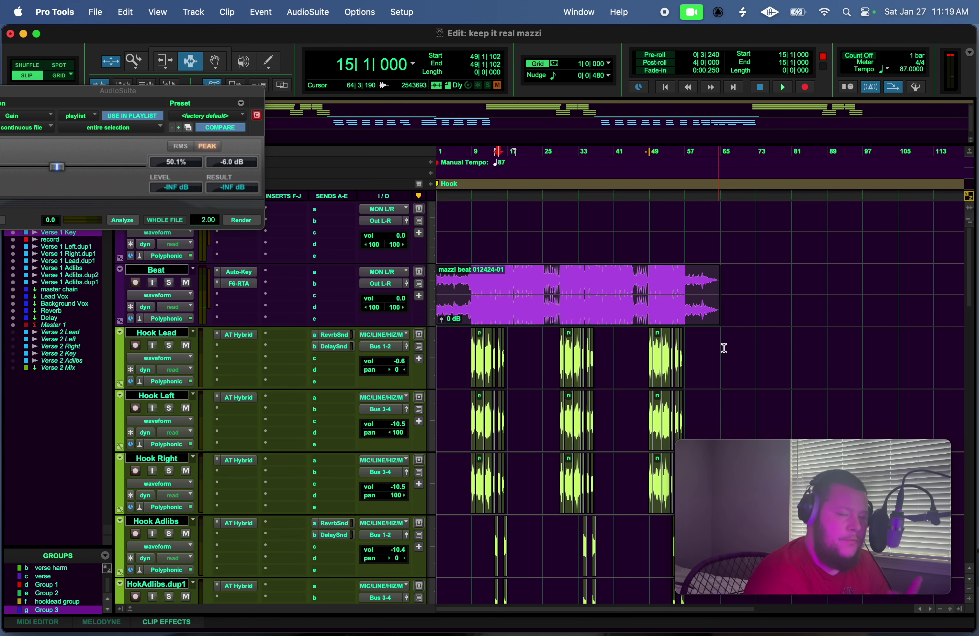
pyautogui.moveTo(832, 468)
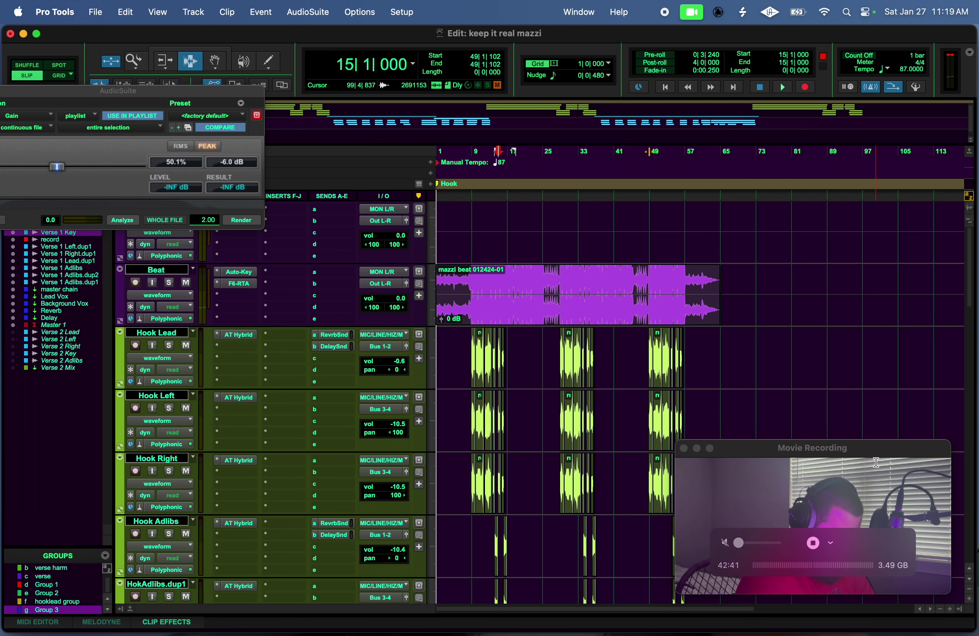
# Look over the Hook and Verse 1 tracks in the arrangement and return the playhead to the song start.
pyautogui.scroll(-10, 815, 362)
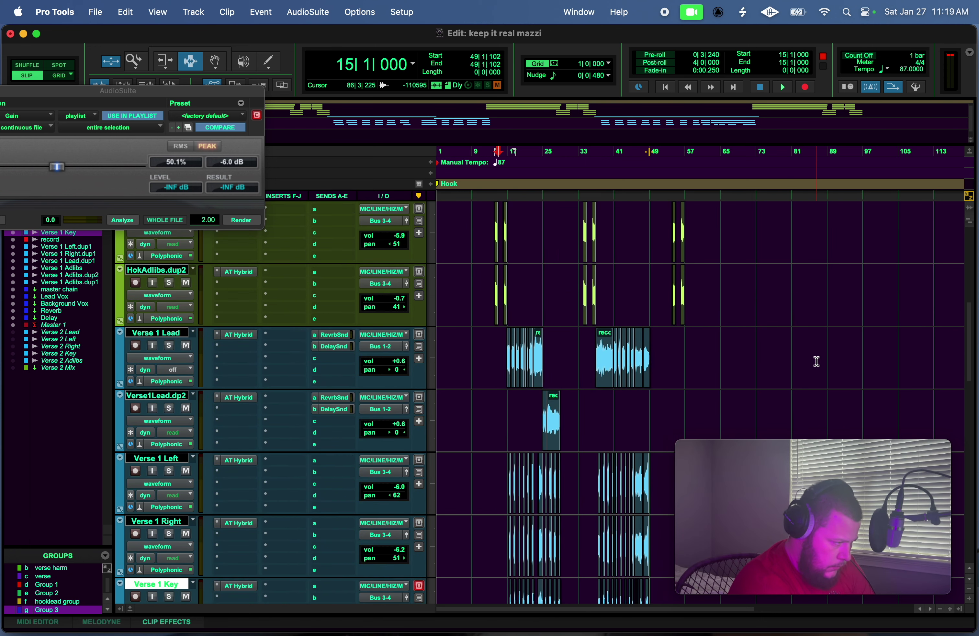
pyautogui.scroll(-5, 817, 362)
pyautogui.scroll(10, 817, 361)
pyautogui.hscroll(2, 816, 361)
pyautogui.scroll(3, 816, 361)
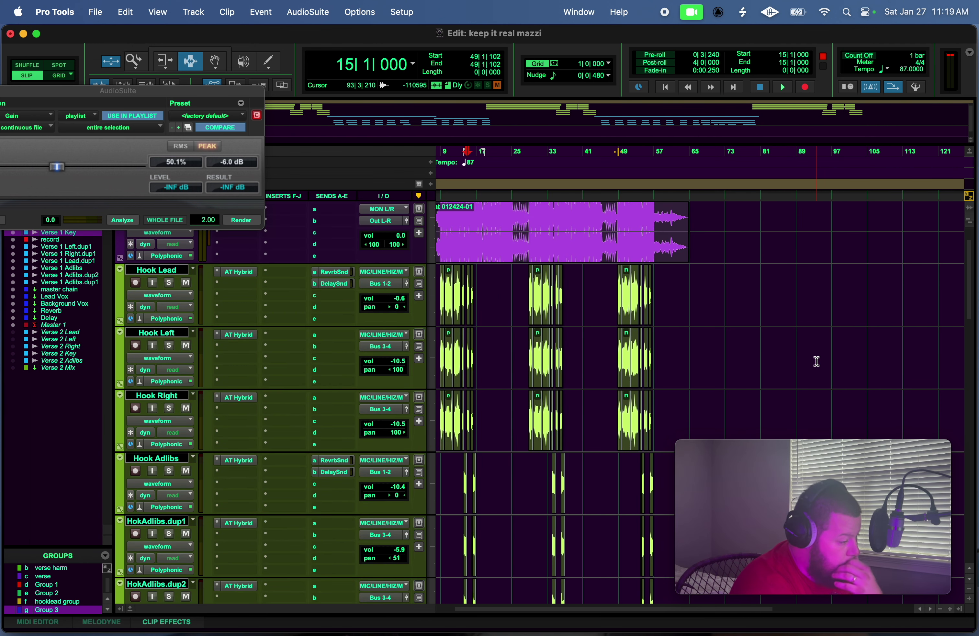
pyautogui.press('Return')
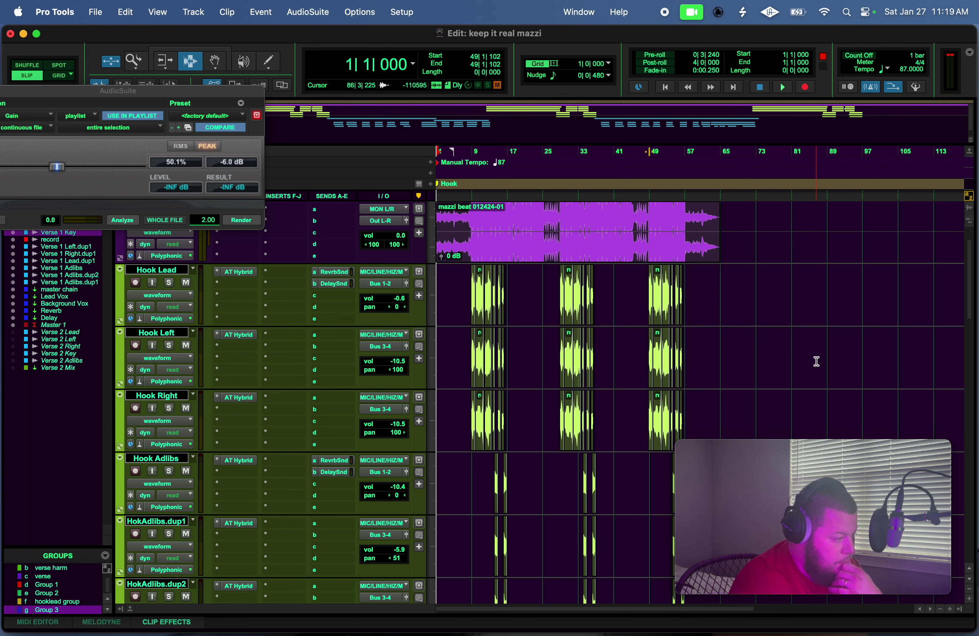
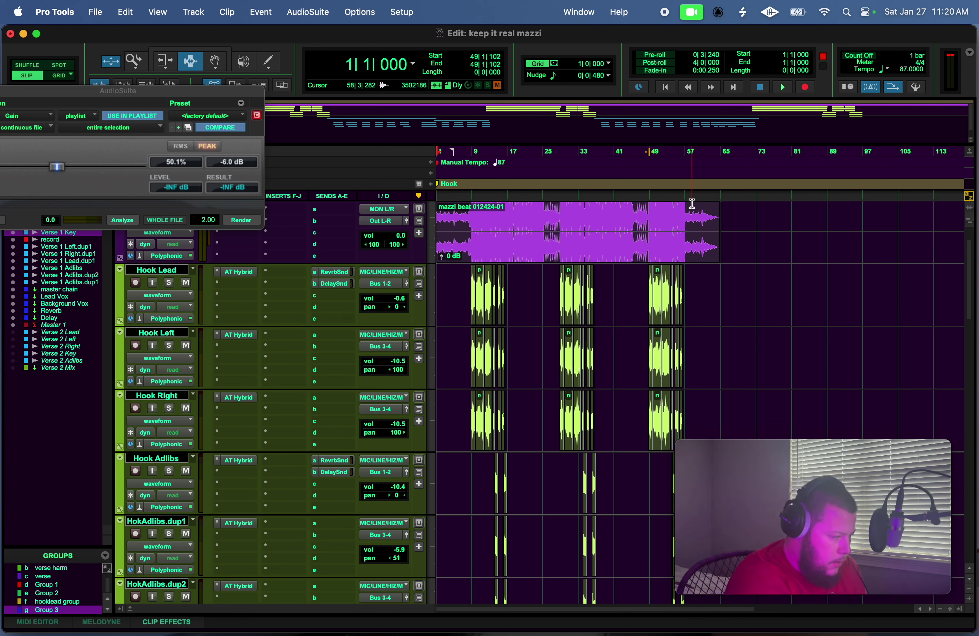
# Play the song opening, then listen to the first hook from bar 8 beat 2 while viewing its tracks.
pyautogui.press('space')
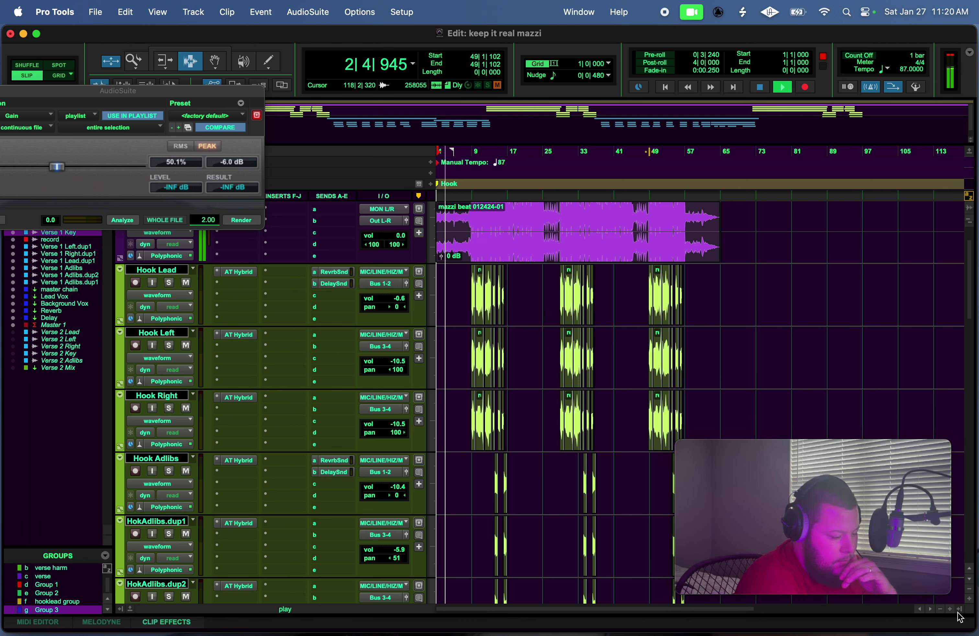
pyautogui.press('super+bracketright')
pyautogui.press('super+bracketright')
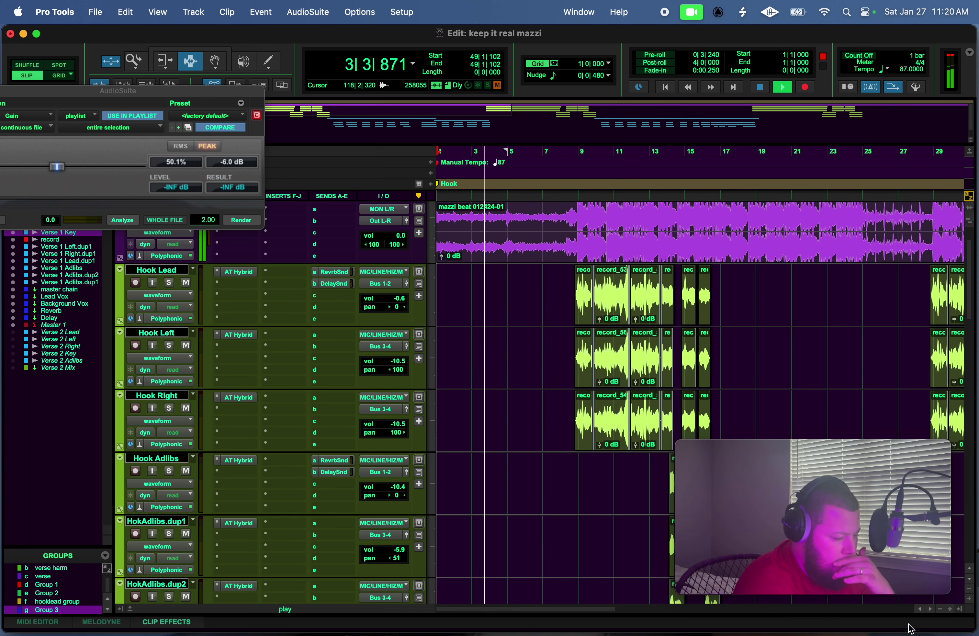
pyautogui.press('space')
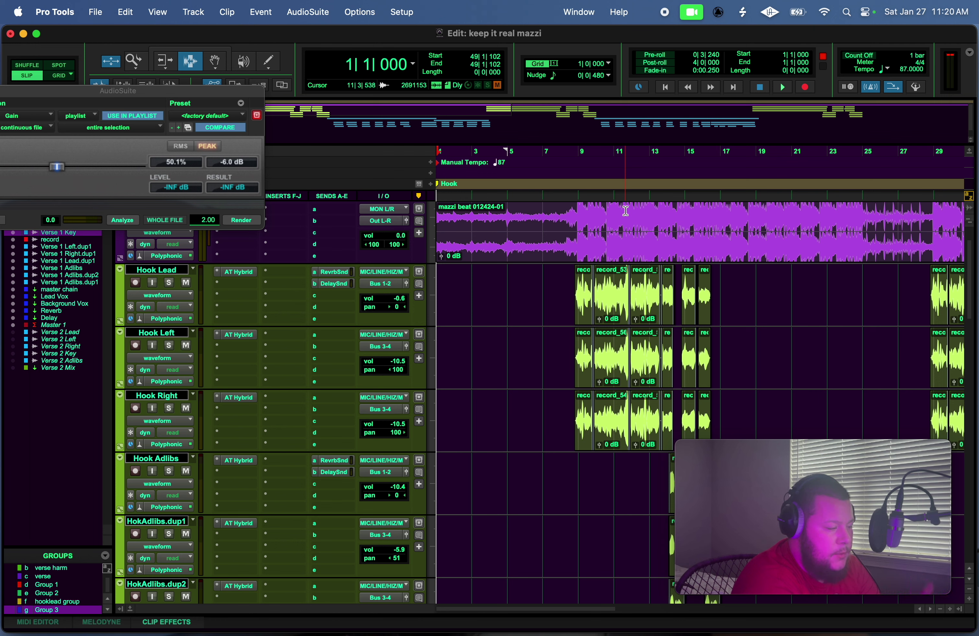
pyautogui.press('space')
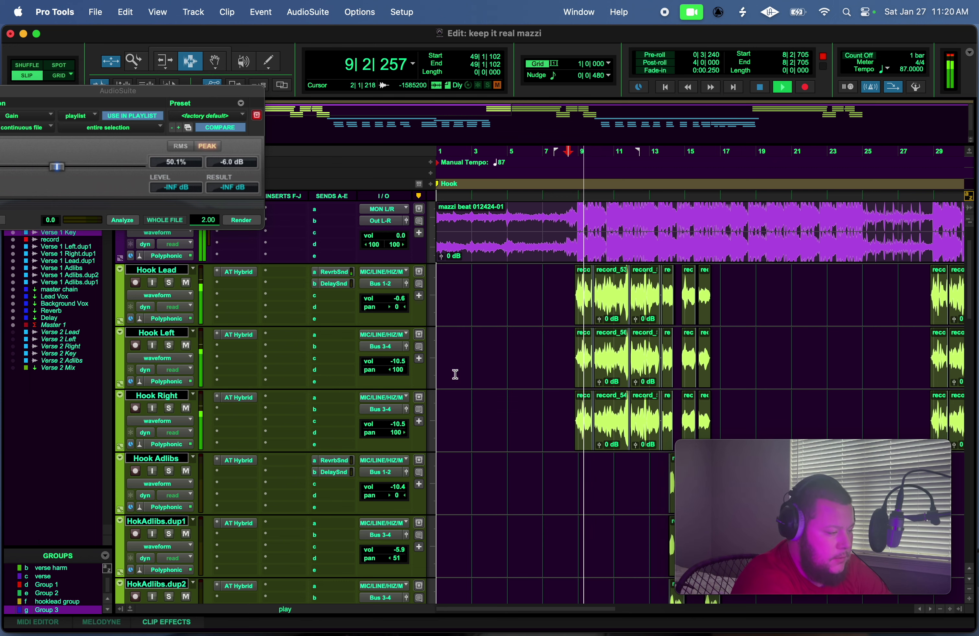
pyautogui.scroll(-3, 473, 315)
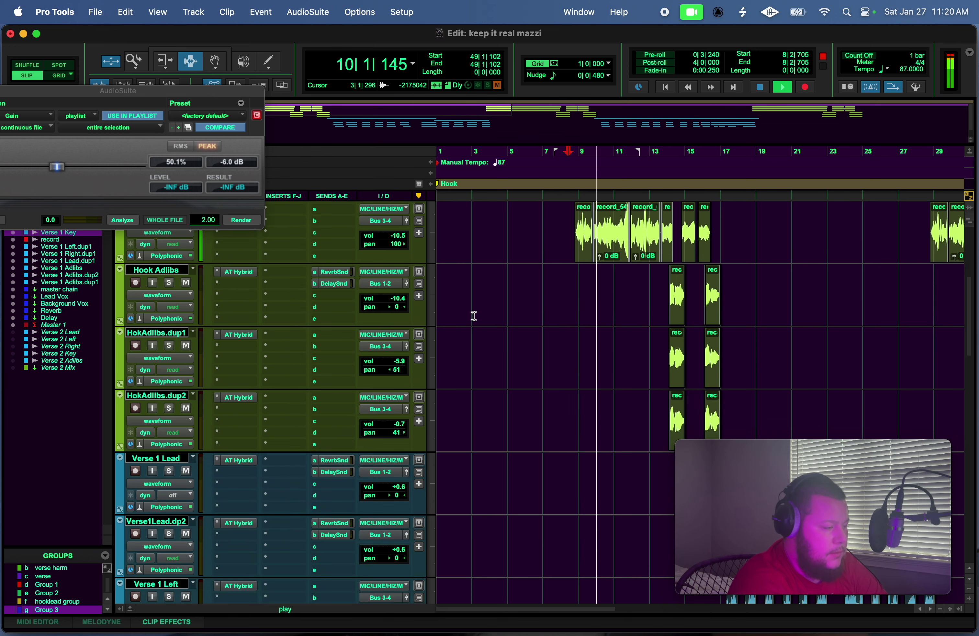
pyautogui.scroll(4, 473, 315)
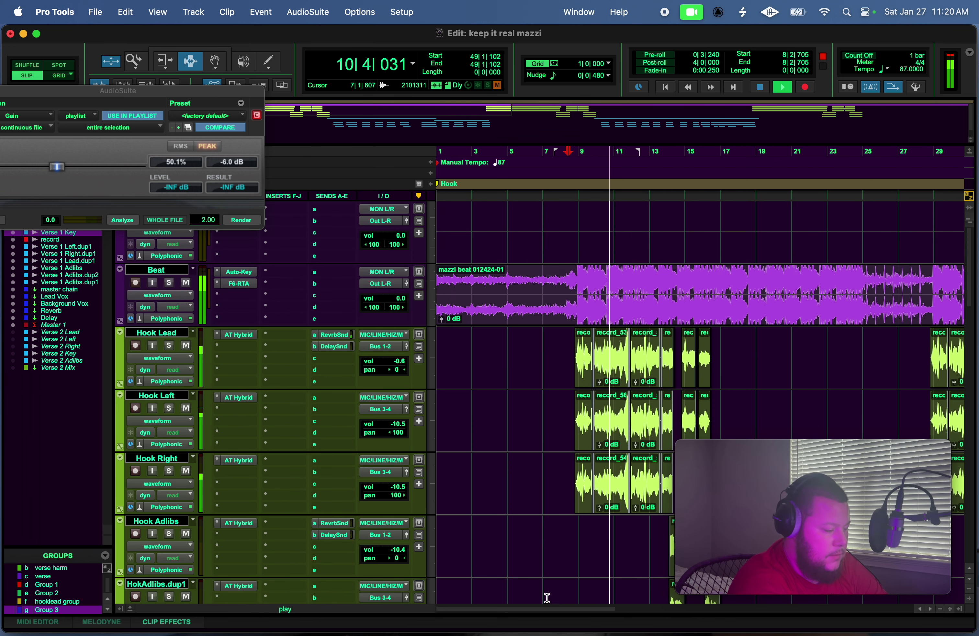
pyautogui.moveTo(551, 611); pyautogui.dragTo(611, 607)
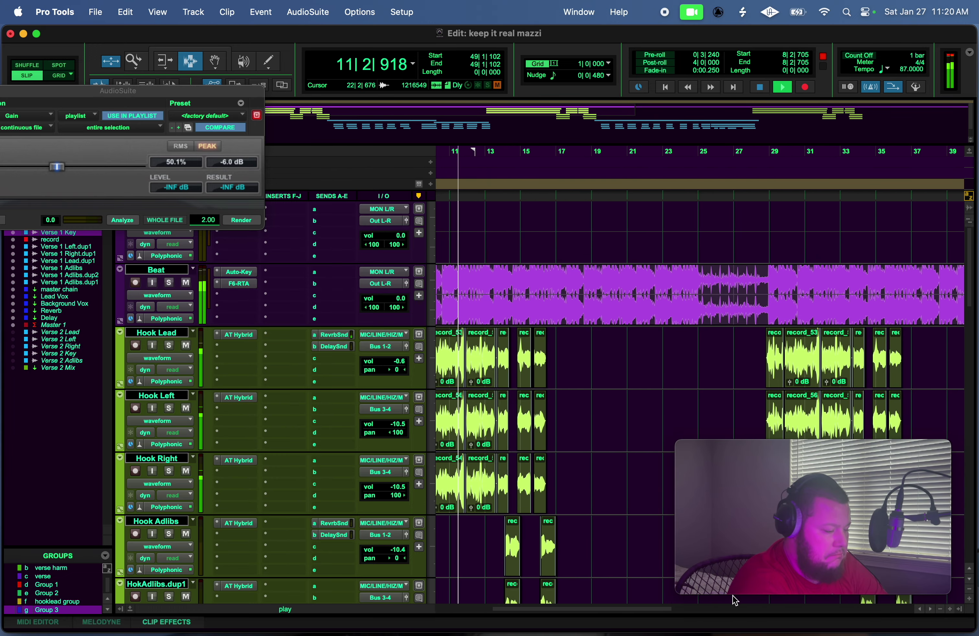
# Switch the edit mode to Grid and set the grid value to a 1/4 note.
pyautogui.click(60, 75)
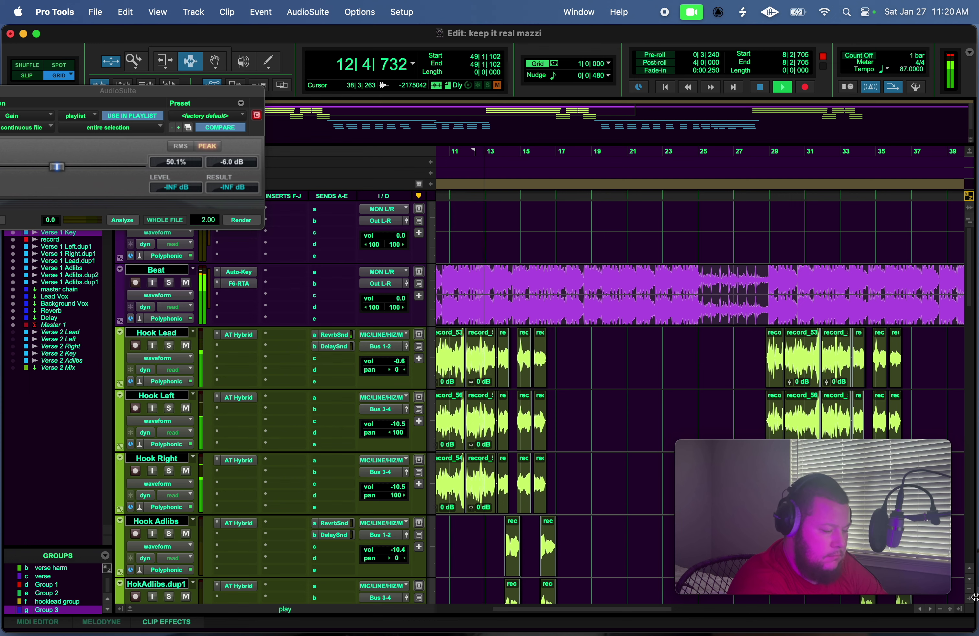
pyautogui.click(950, 609)
pyautogui.click(950, 610)
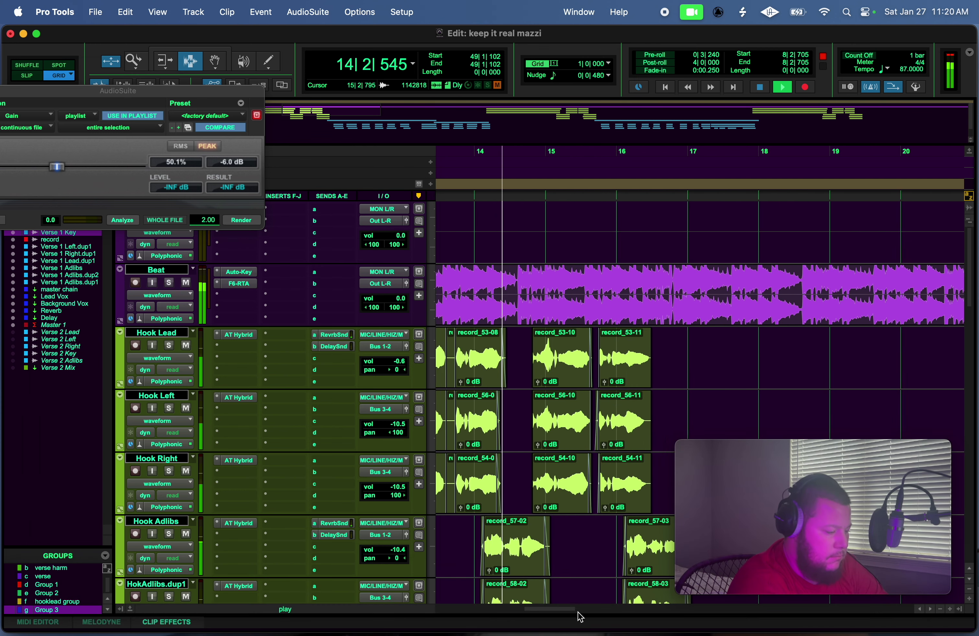
pyautogui.moveTo(533, 610); pyautogui.dragTo(556, 612)
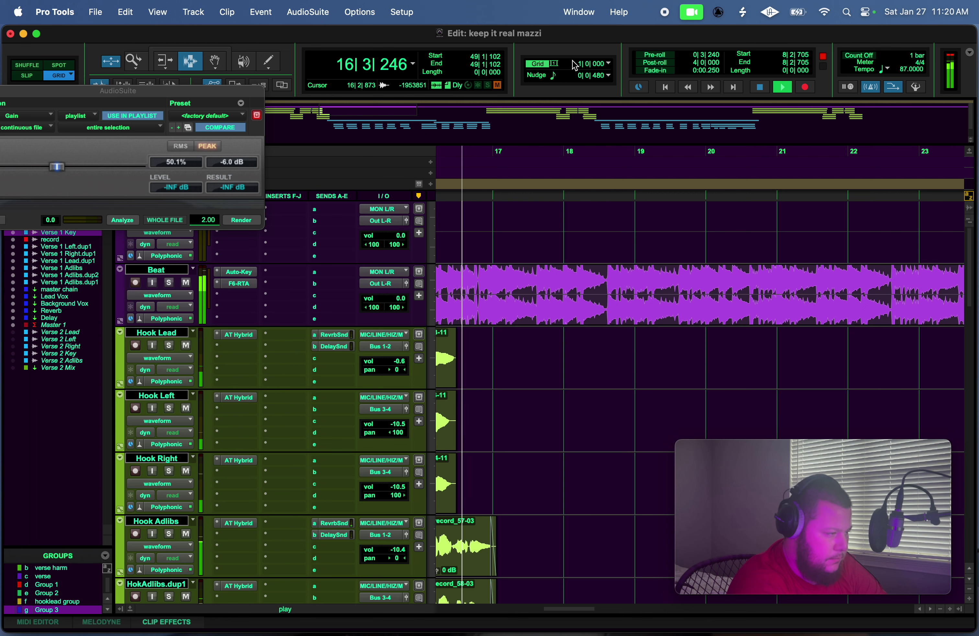
pyautogui.click(596, 63)
pyautogui.click(600, 91)
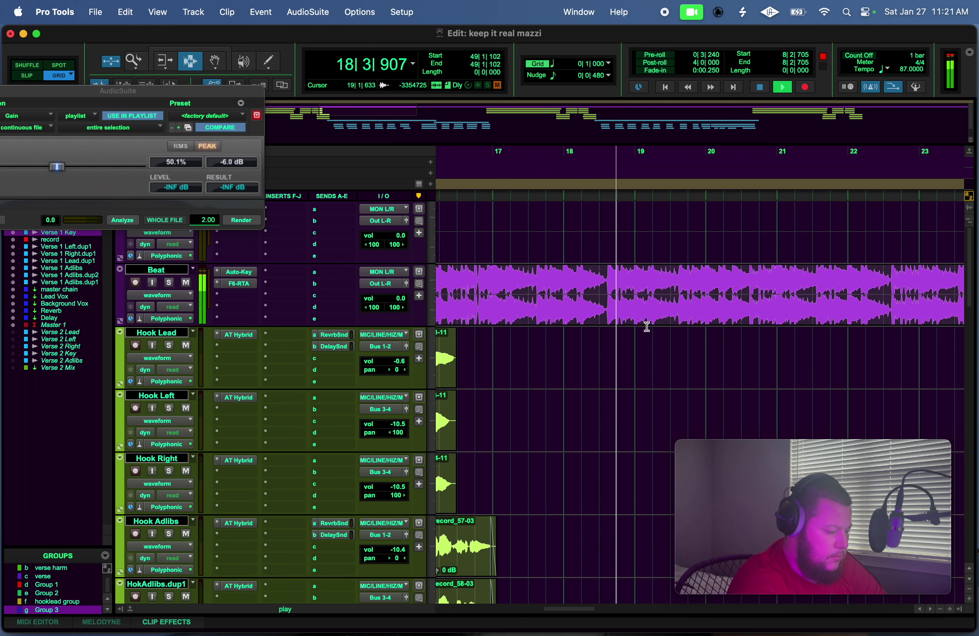
# Render a Vari-Fi slow-down with Fit To and fades on over beat 4 of bar 19 on the Beat track.
pyautogui.moveTo(590, 610); pyautogui.dragTo(595, 610)
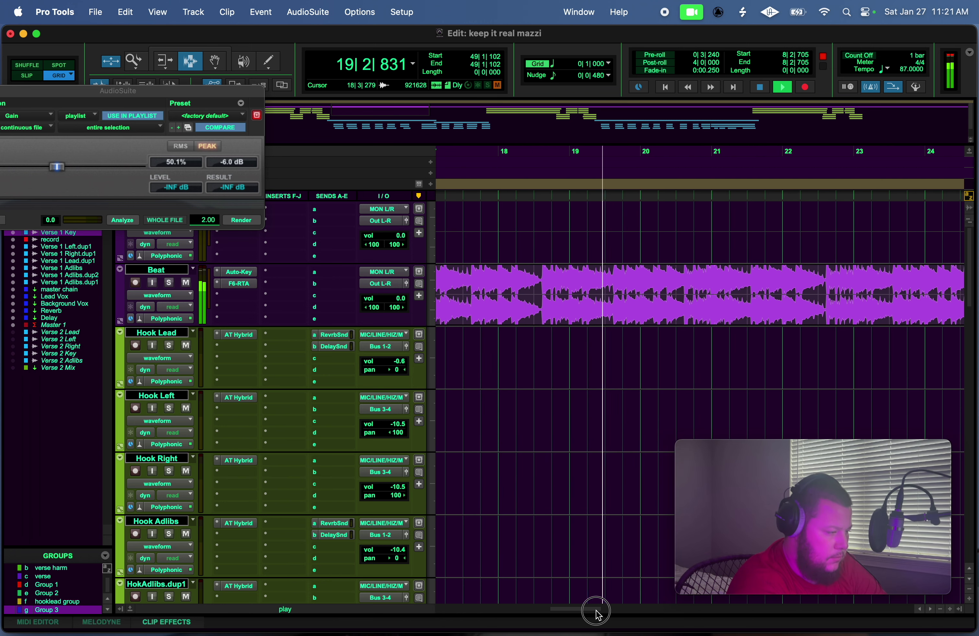
pyautogui.moveTo(641, 274); pyautogui.dragTo(622, 273)
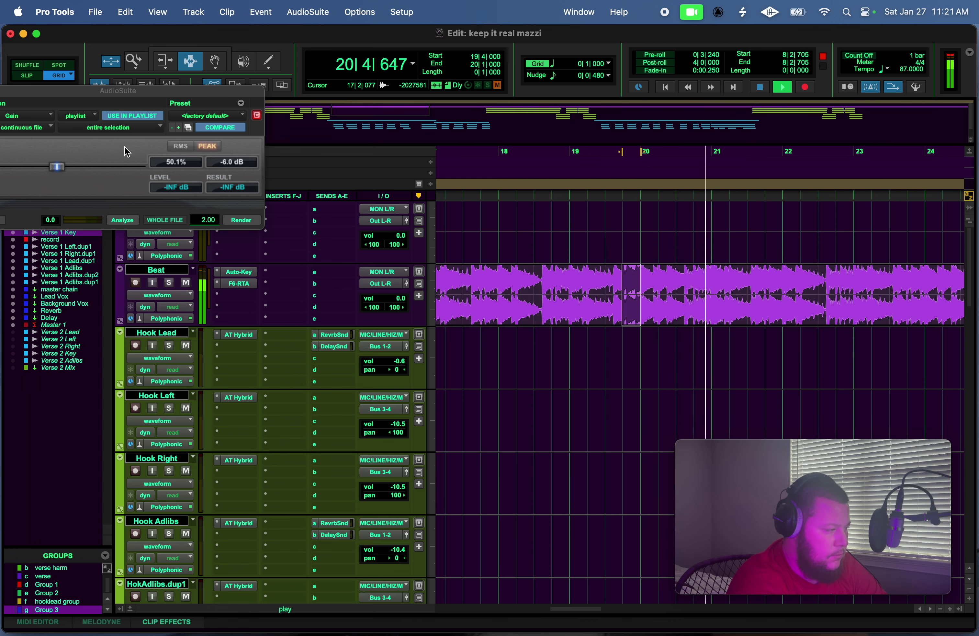
pyautogui.click(308, 11)
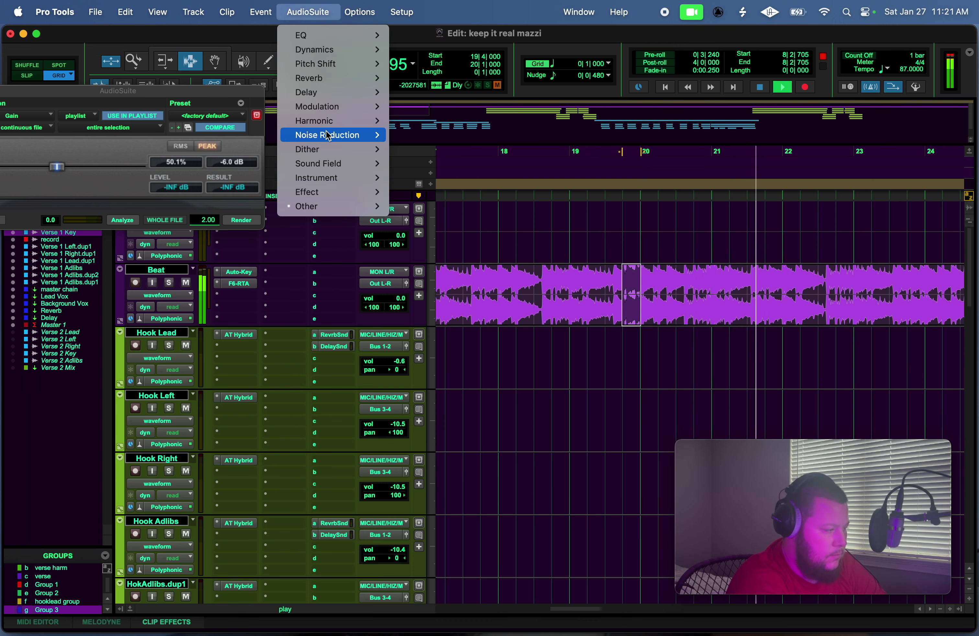
pyautogui.moveTo(336, 66)
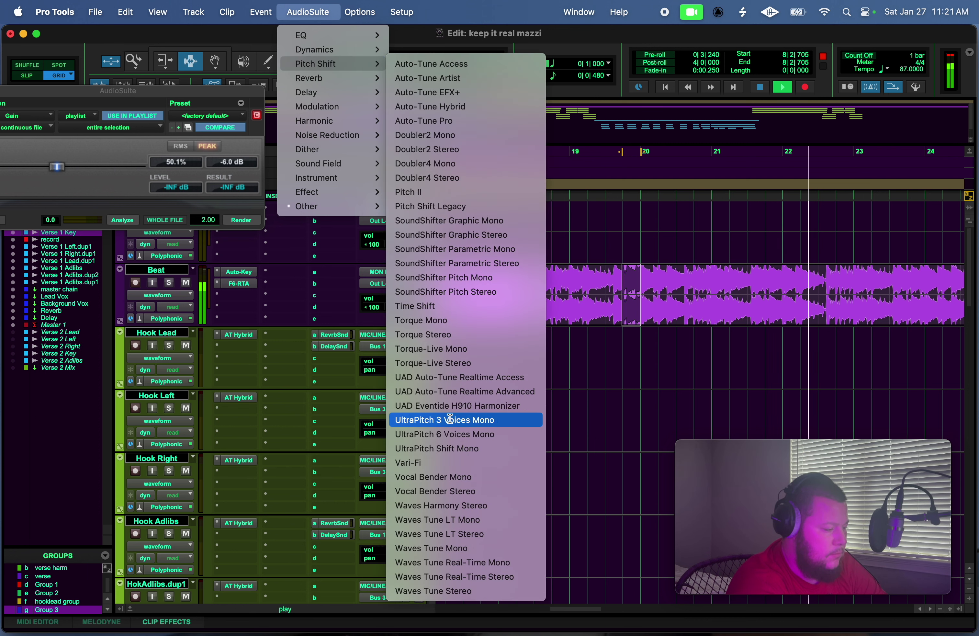
pyautogui.click(445, 459)
pyautogui.press('space')
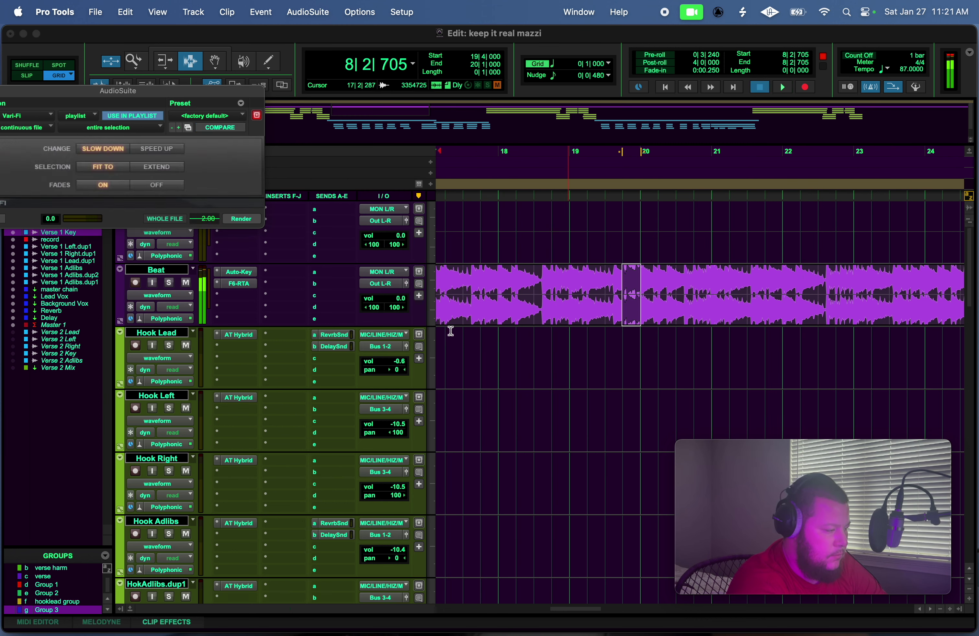
pyautogui.click(255, 220)
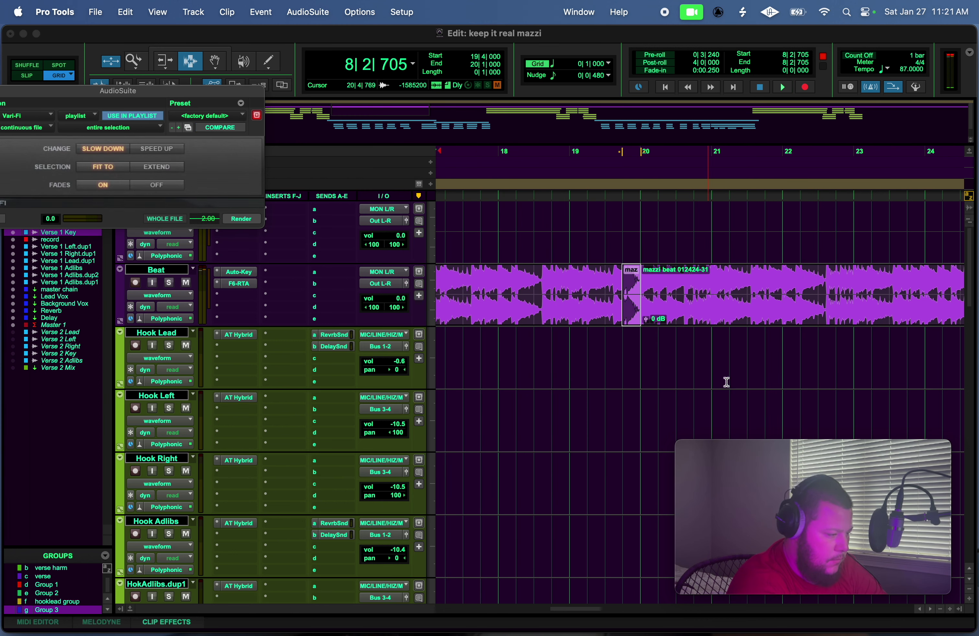
# Play the Beat track from bar 18 beat 4 to check the slow-down leading into bar 20.
pyautogui.moveTo(649, 291); pyautogui.dragTo(687, 293)
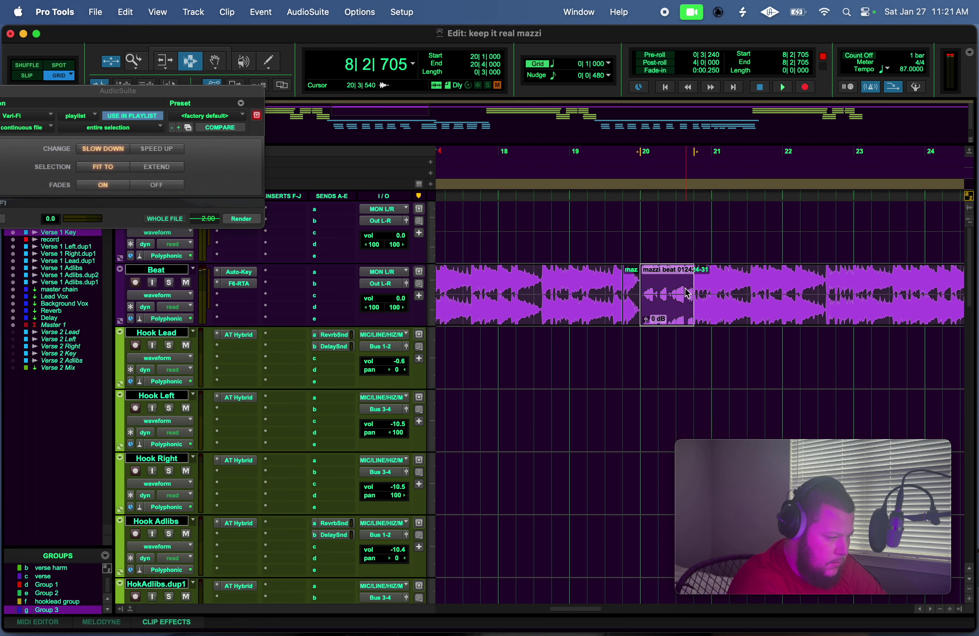
pyautogui.click(578, 175)
pyautogui.press('space')
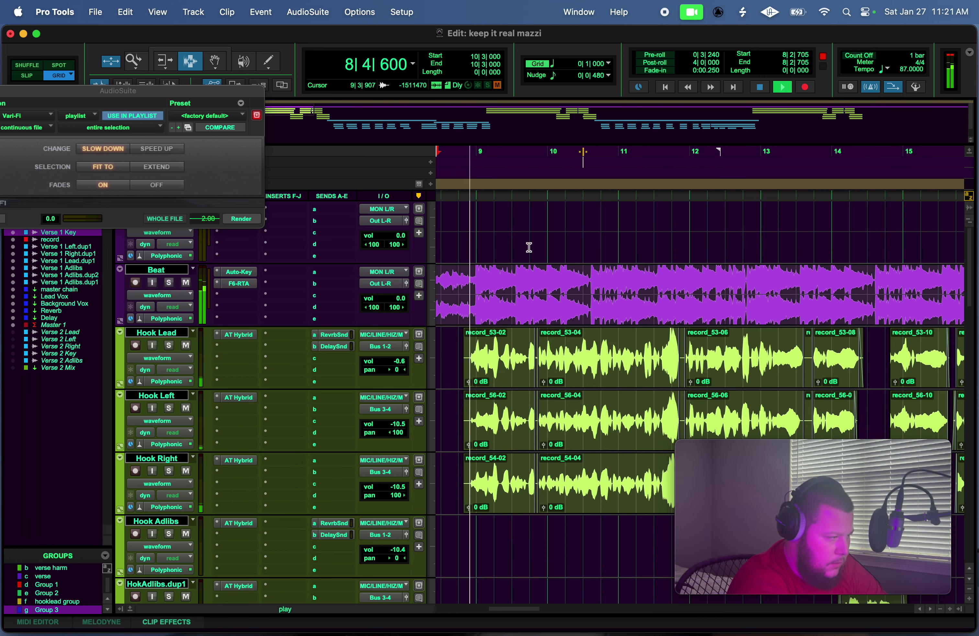
pyautogui.scroll(-5, 529, 247)
pyautogui.press('space')
pyautogui.moveTo(354, 120); pyautogui.dragTo(384, 104)
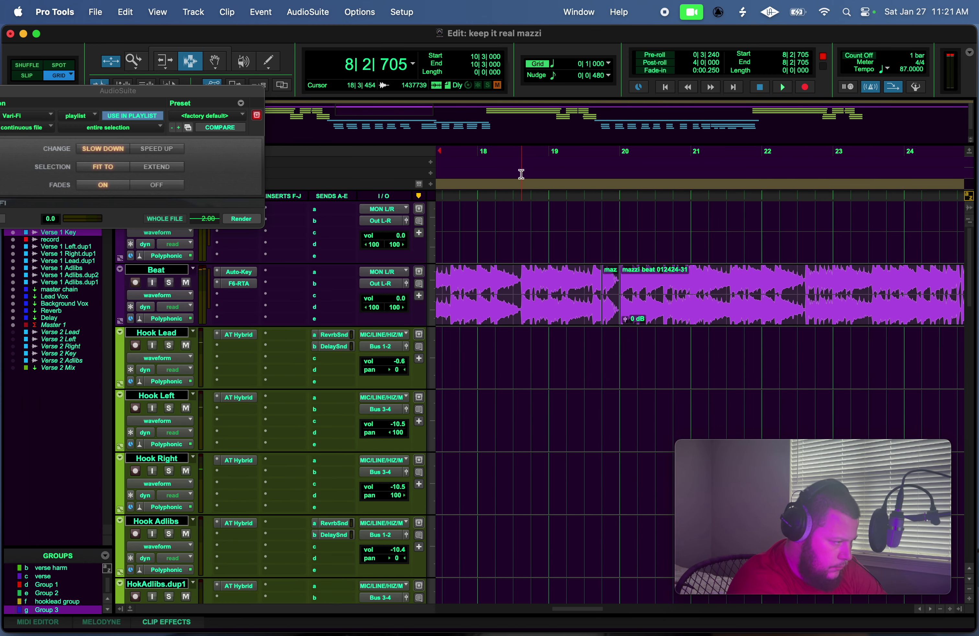
pyautogui.press('space')
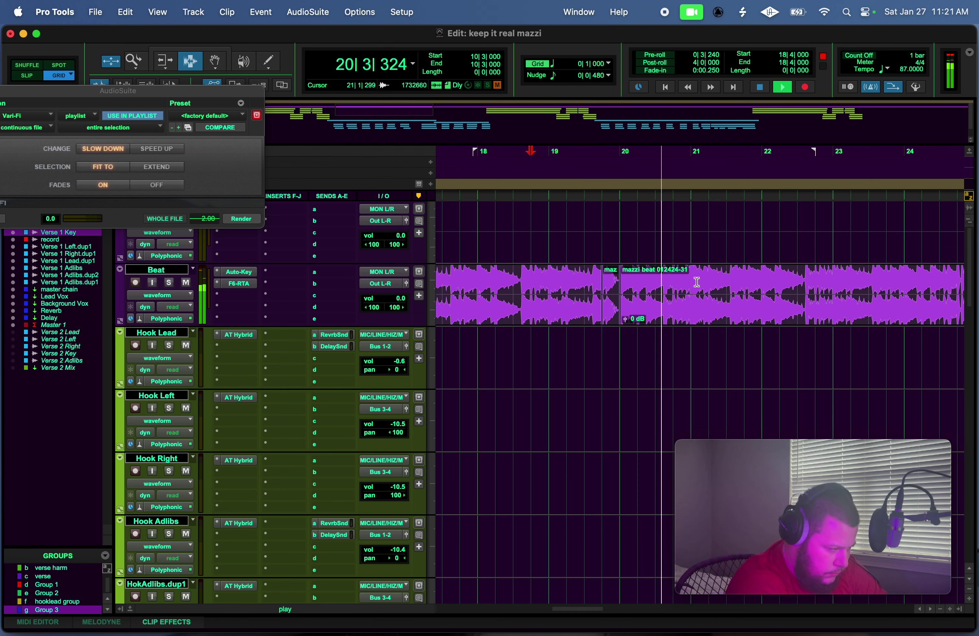
# Stop playback and delete all of bar 20 from the Beat track.
pyautogui.moveTo(691, 284); pyautogui.dragTo(624, 289)
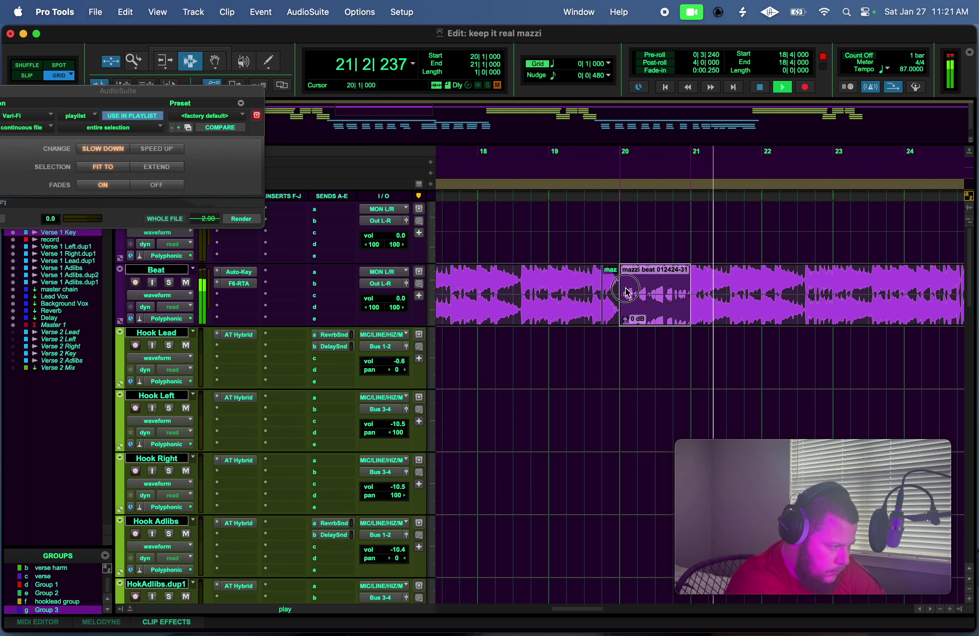
pyautogui.press('space')
pyautogui.press('Delete')
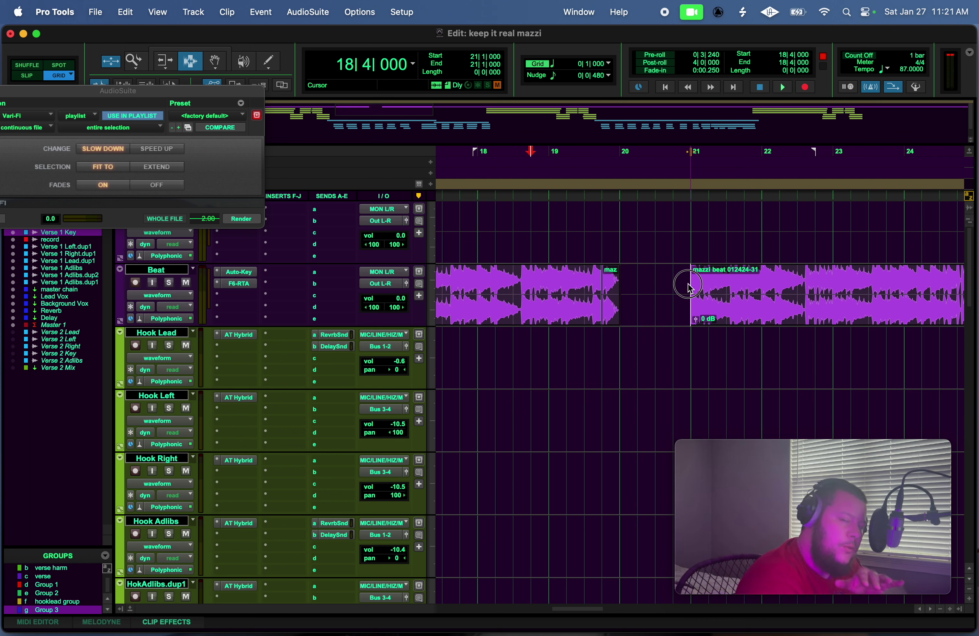
# Copy the first beat of bar 21 on the Beat track and audition the gap from bar 19 beat 2.
pyautogui.moveTo(691, 289); pyautogui.dragTo(710, 296)
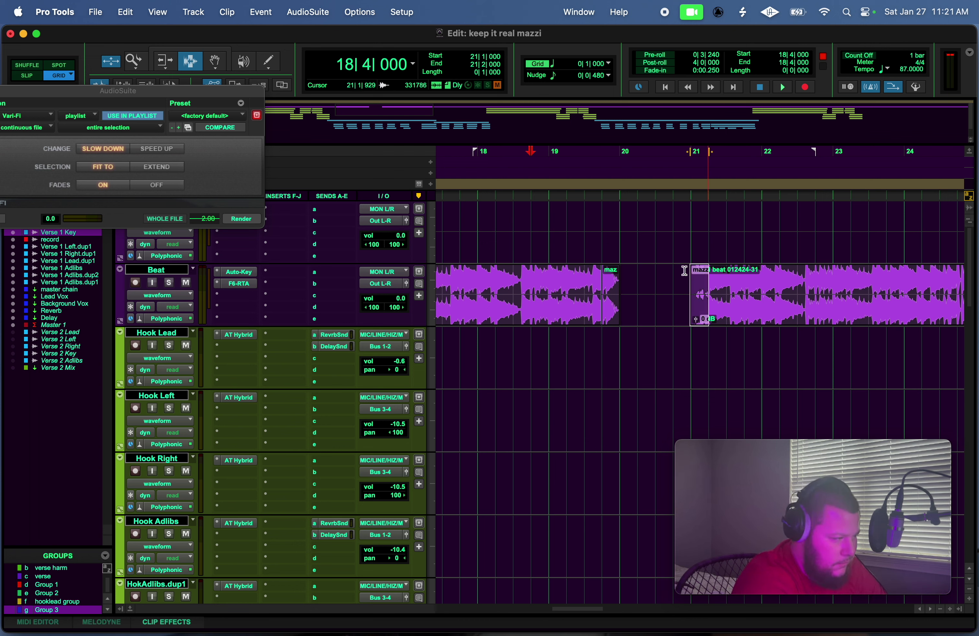
pyautogui.click(593, 69)
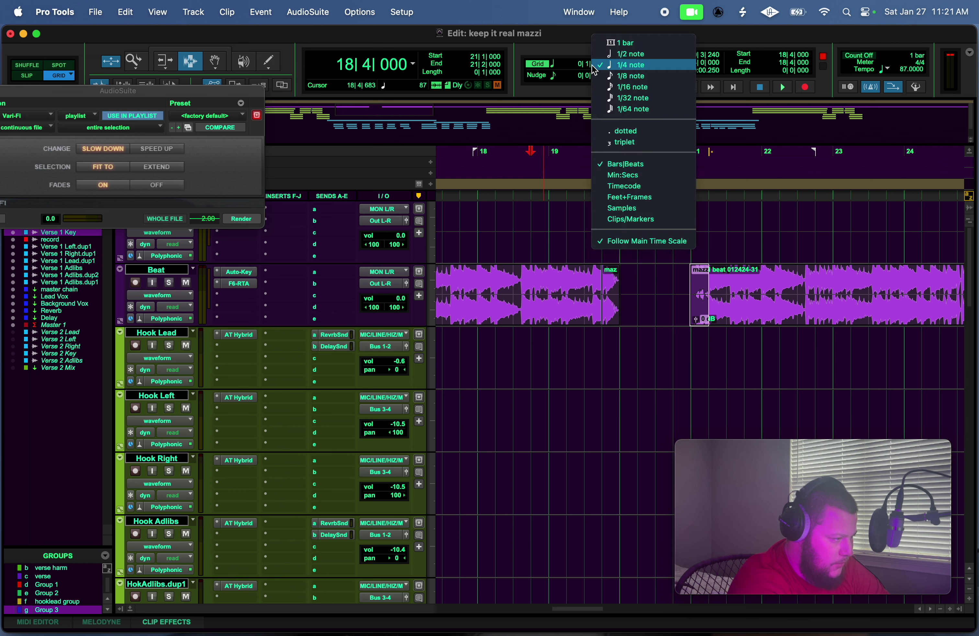
pyautogui.click(611, 65)
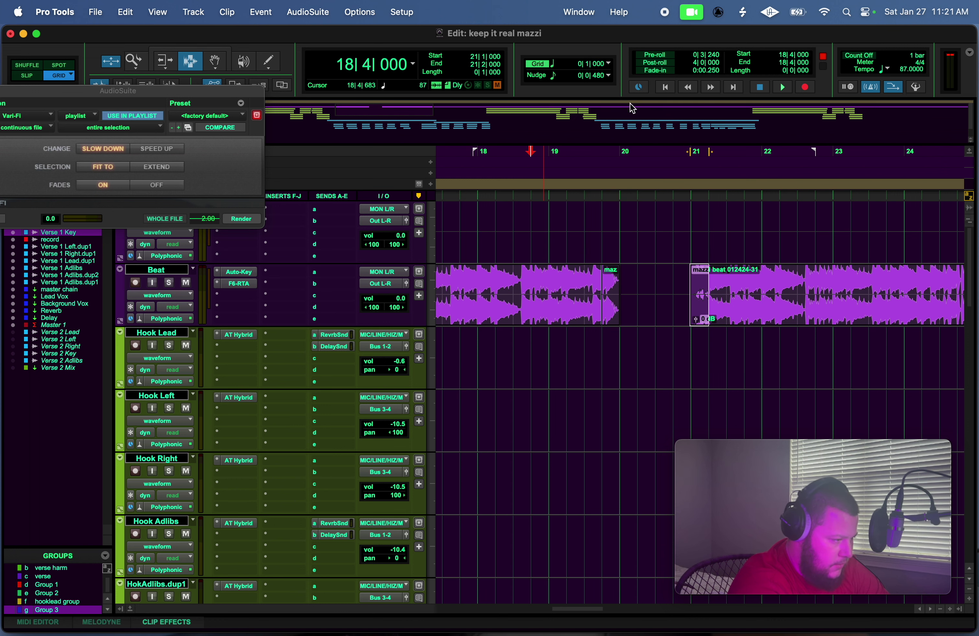
pyautogui.press('space')
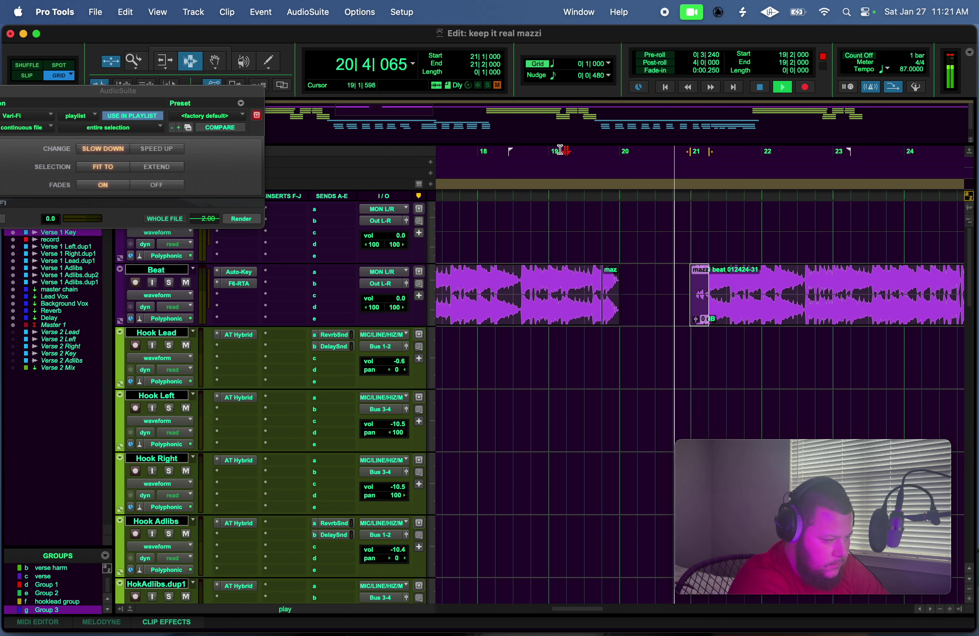
pyautogui.press('space')
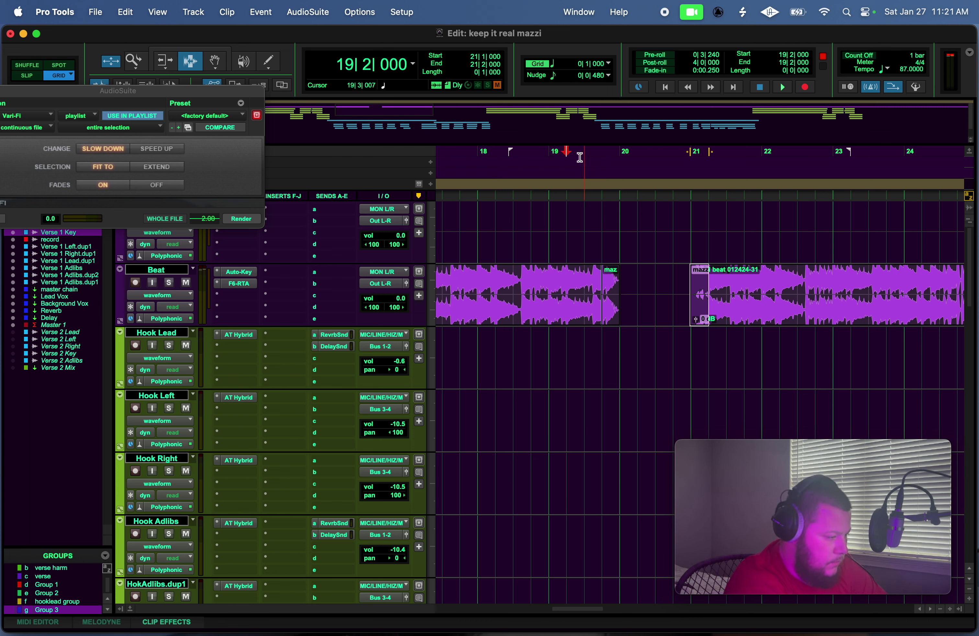
# Paste the copied beat at beats 1 and 2 of bar 20 on the Beat track, and set the grid to a 1/8 note.
pyautogui.click(643, 267)
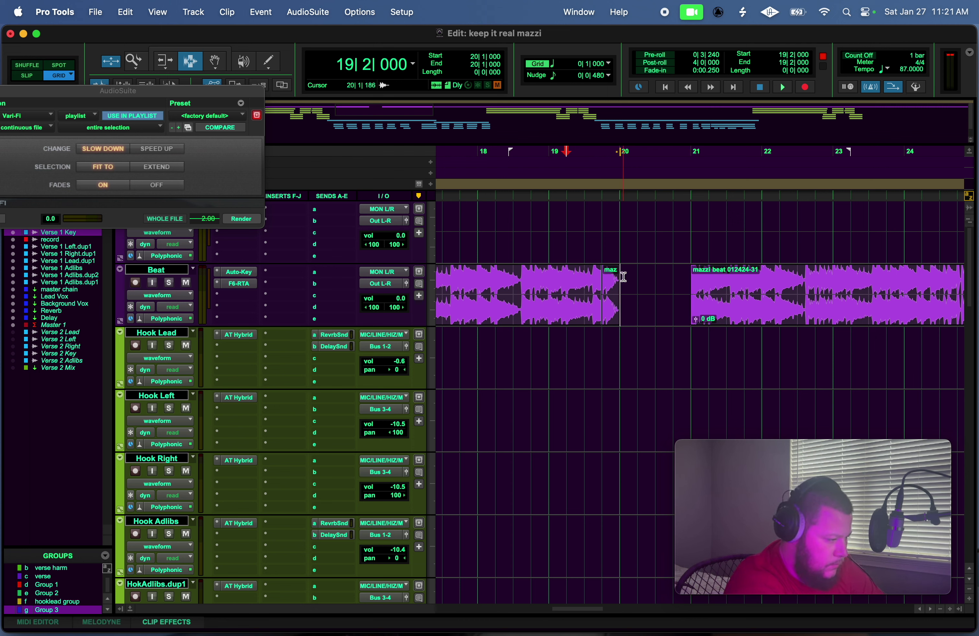
pyautogui.click(639, 284)
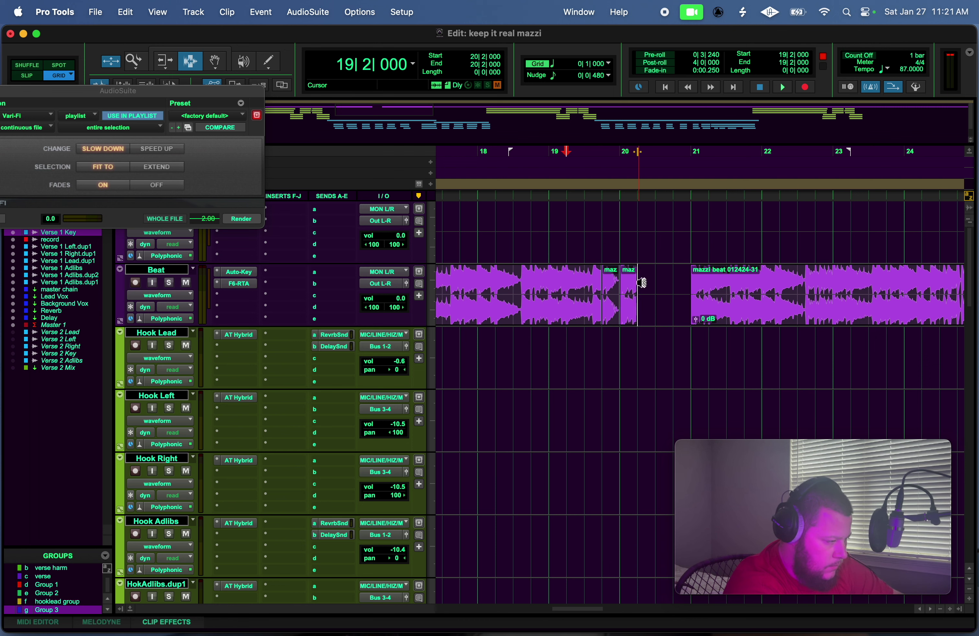
pyautogui.click(607, 64)
pyautogui.click(615, 81)
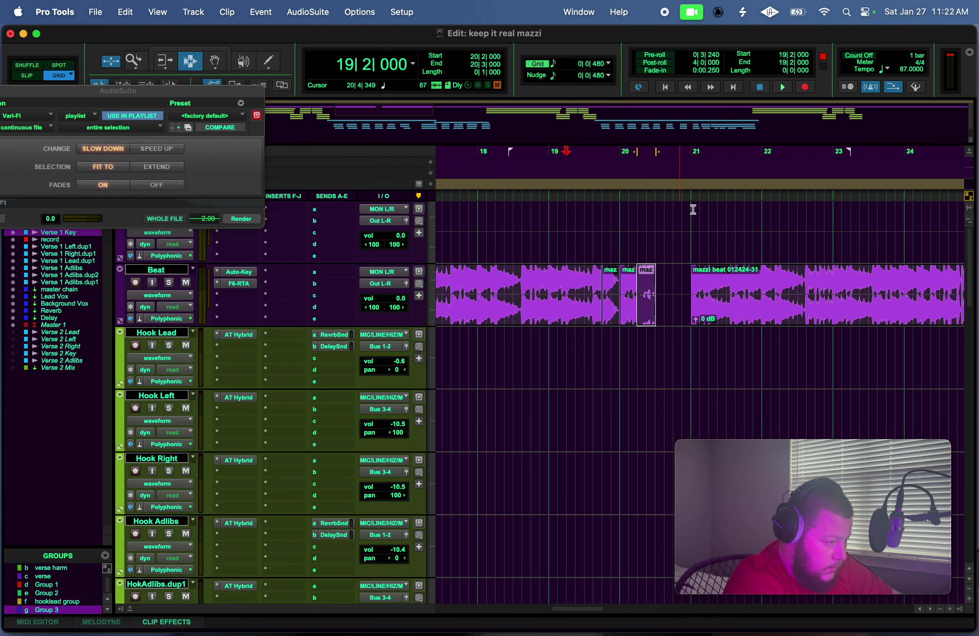
# Fill beats 3 and 4 of bar 20 on the Beat track with 1/8- and 1/16-note copies of bar 21's start, using a 1/16-note grid.
pyautogui.click(695, 282)
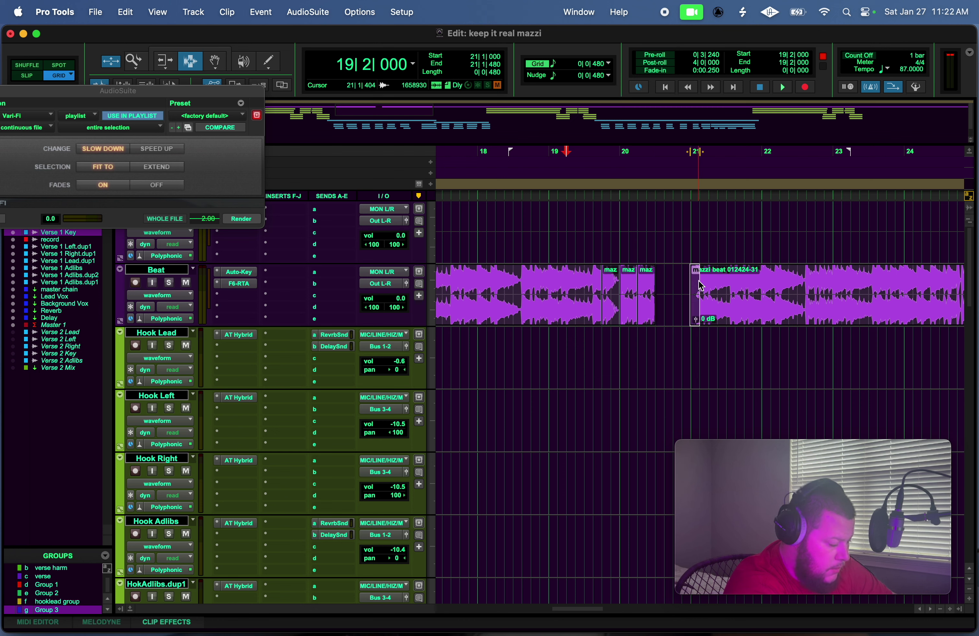
pyautogui.click(659, 280)
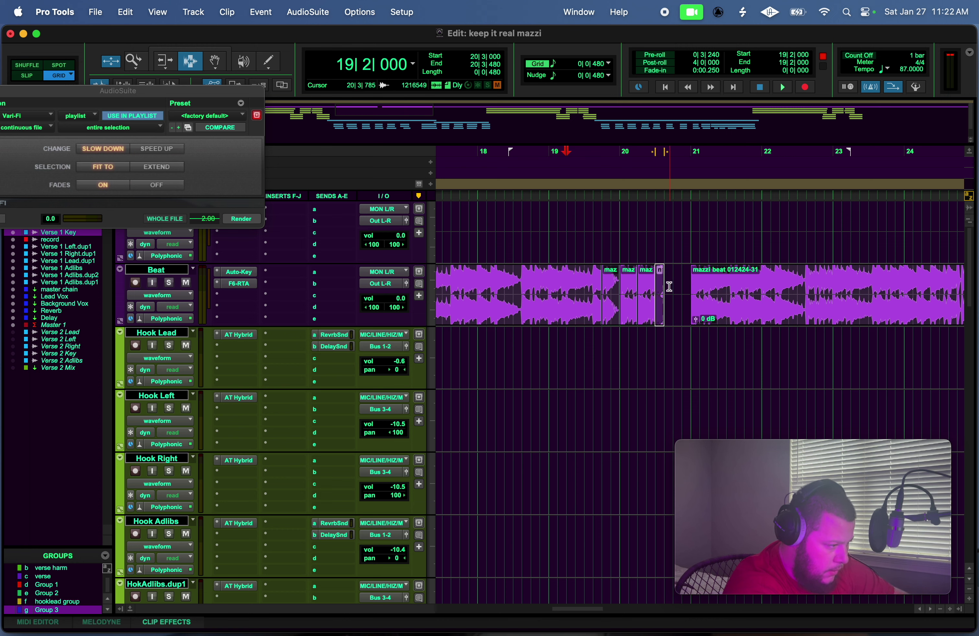
pyautogui.click(607, 65)
pyautogui.click(623, 88)
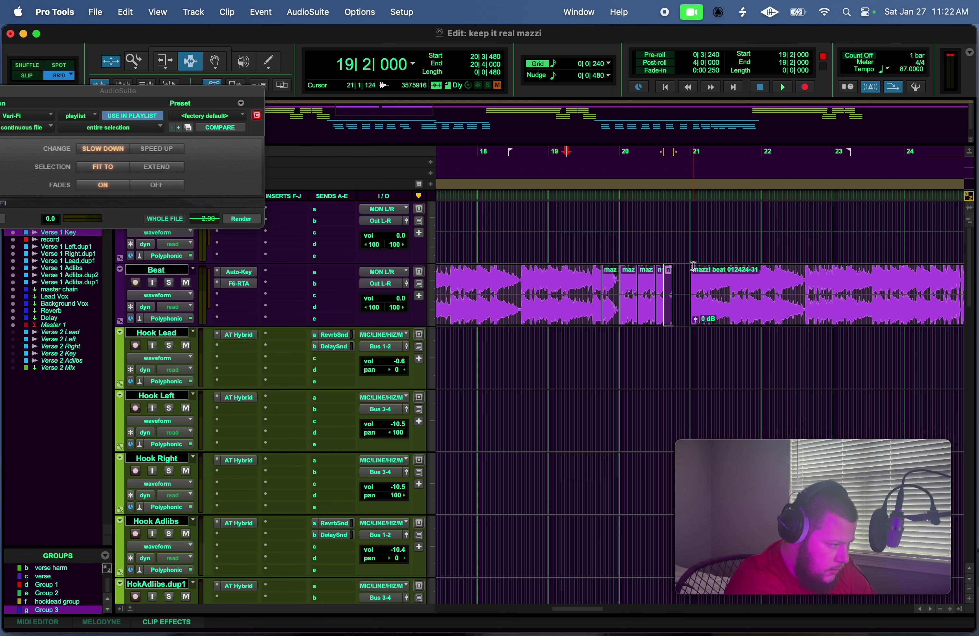
pyautogui.click(690, 265)
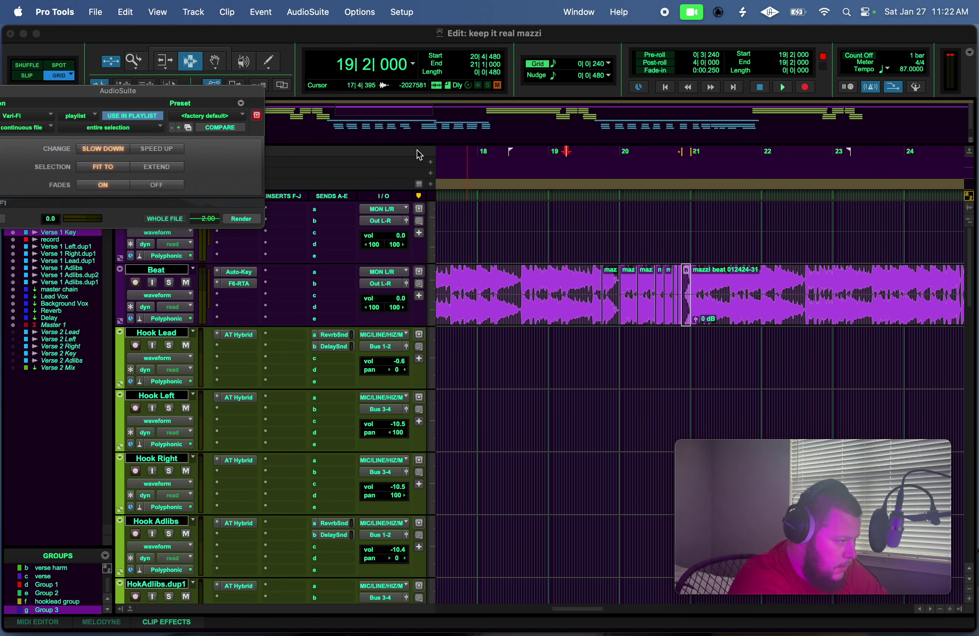
# Play the Beat track from bar 18 to check the stutter edits in bar 20.
pyautogui.press('space')
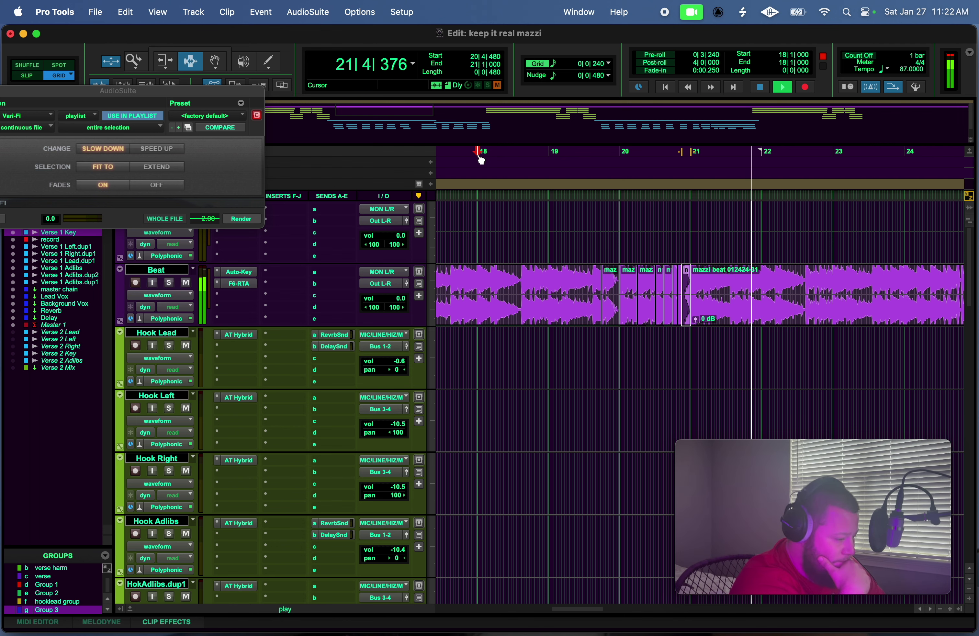
pyautogui.press('space')
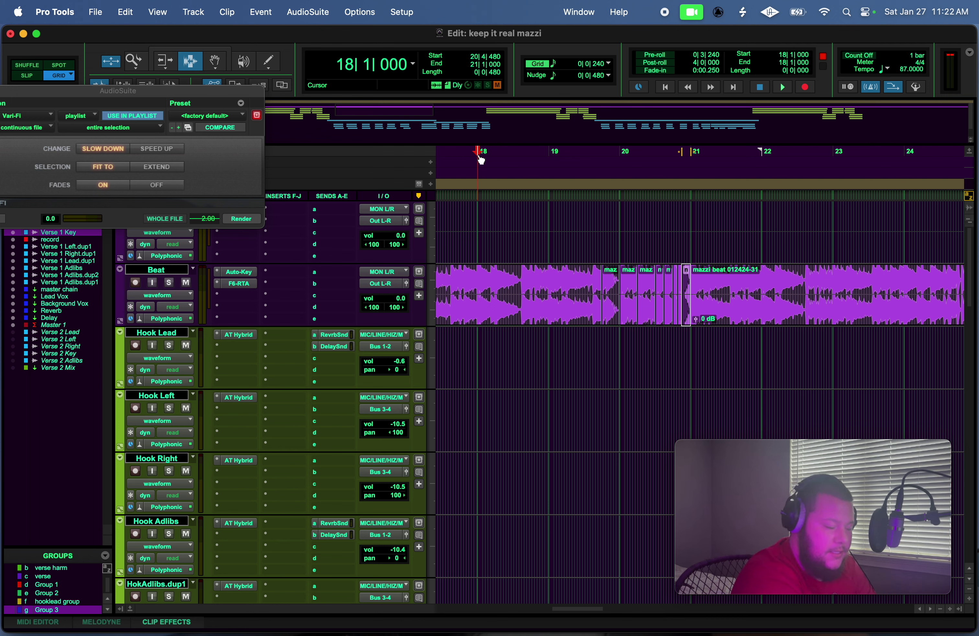
pyautogui.click(517, 159)
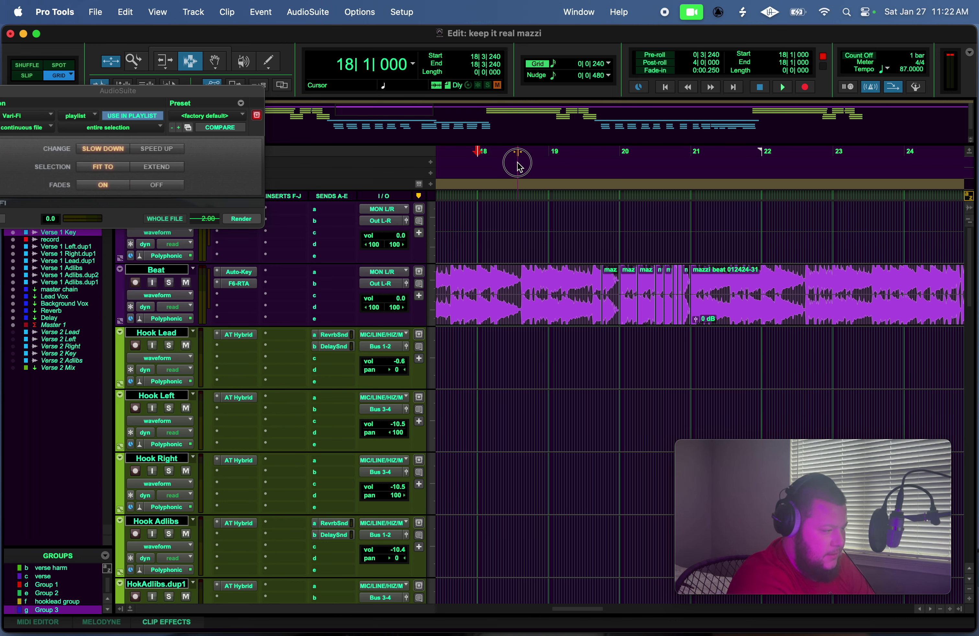
pyautogui.press('space')
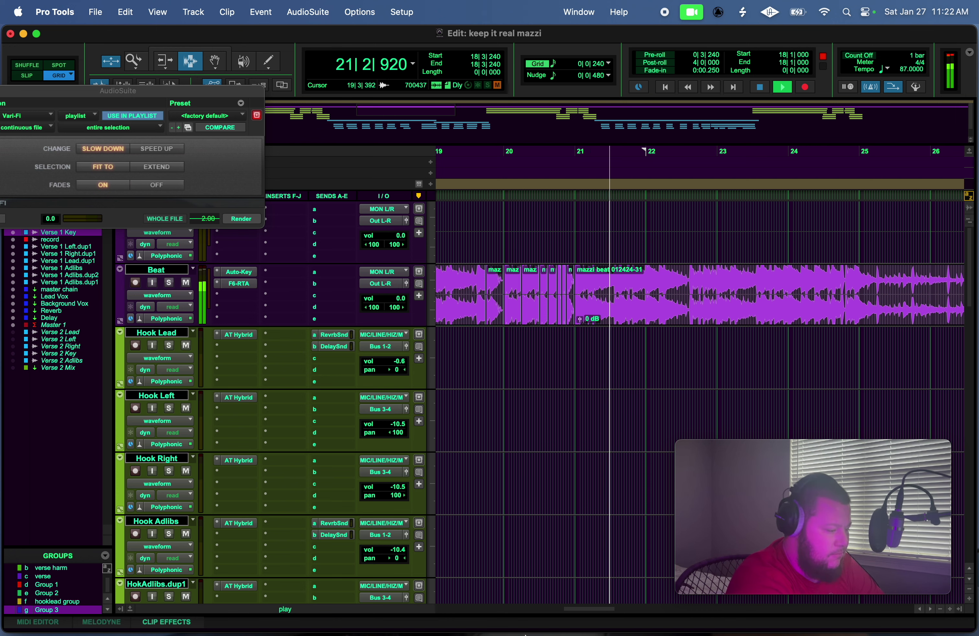
# Separate bars 23 and 24 of the Beat track into their own clip and move it straight up to the track above.
pyautogui.moveTo(585, 608); pyautogui.dragTo(603, 611)
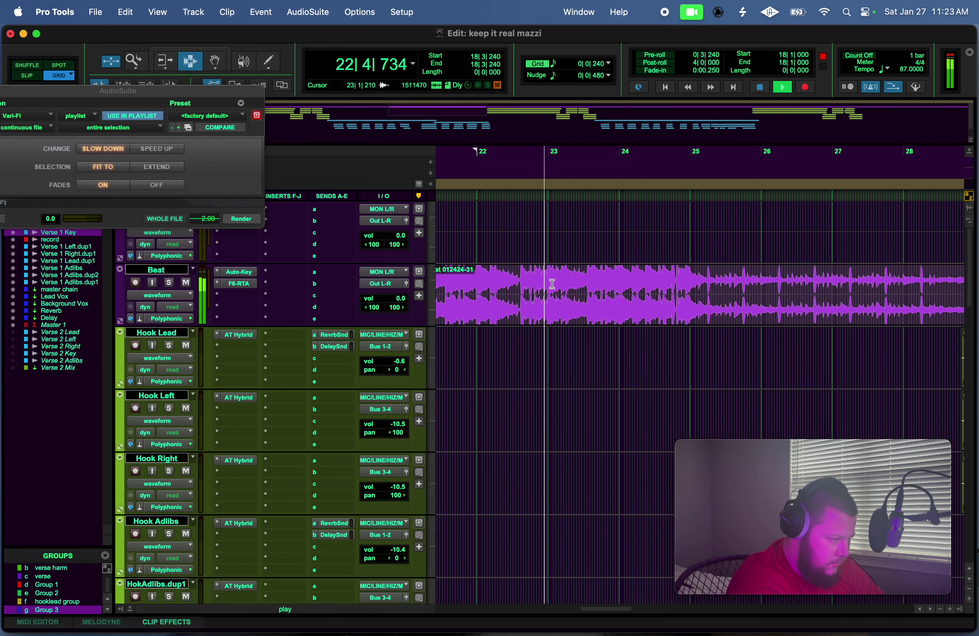
pyautogui.moveTo(547, 279); pyautogui.dragTo(689, 272)
pyautogui.press('super+e')
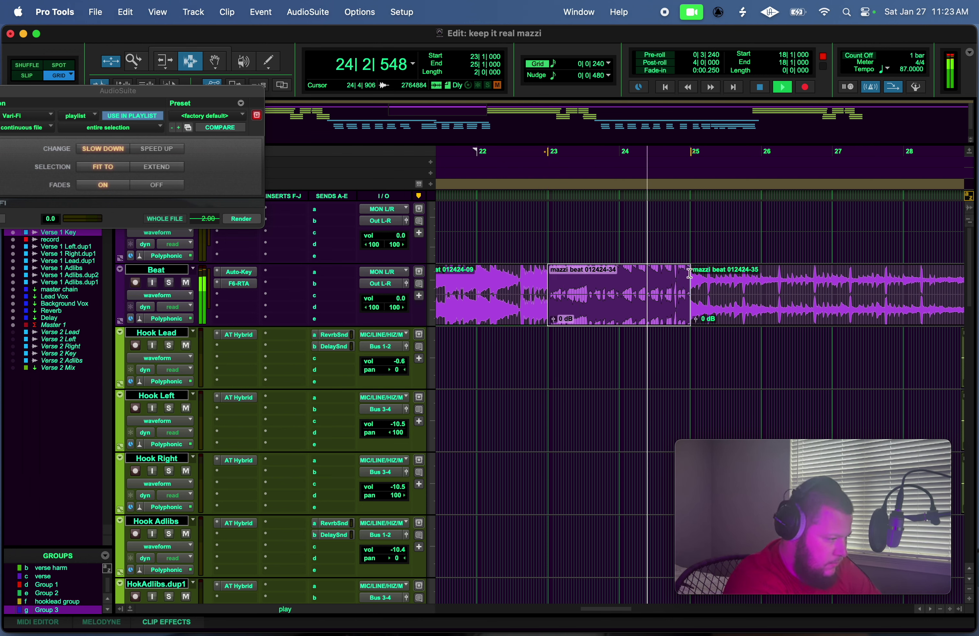
pyautogui.click(213, 64)
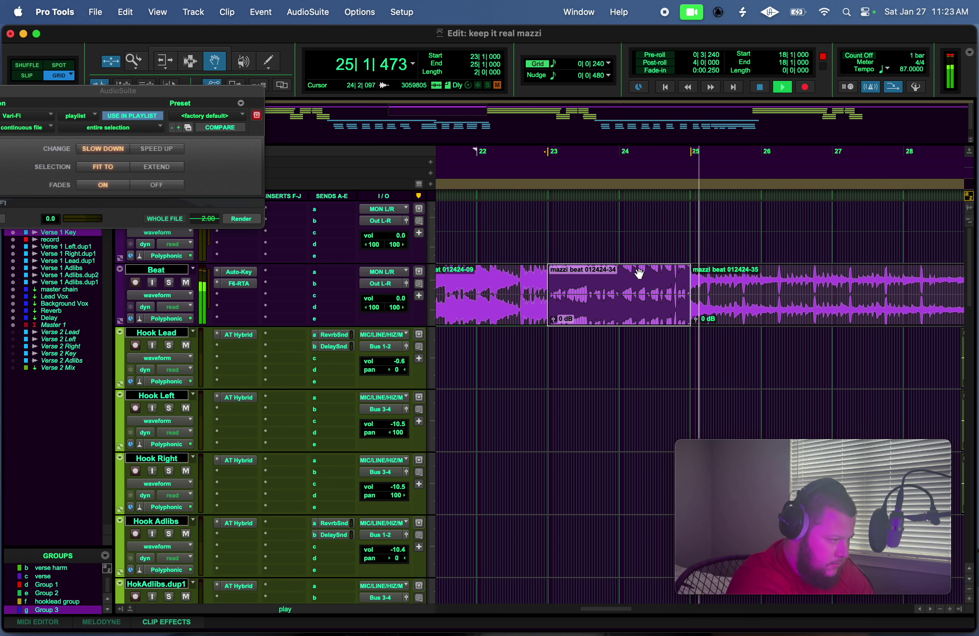
pyautogui.press('space')
pyautogui.moveTo(636, 294); pyautogui.dragTo(627, 256)
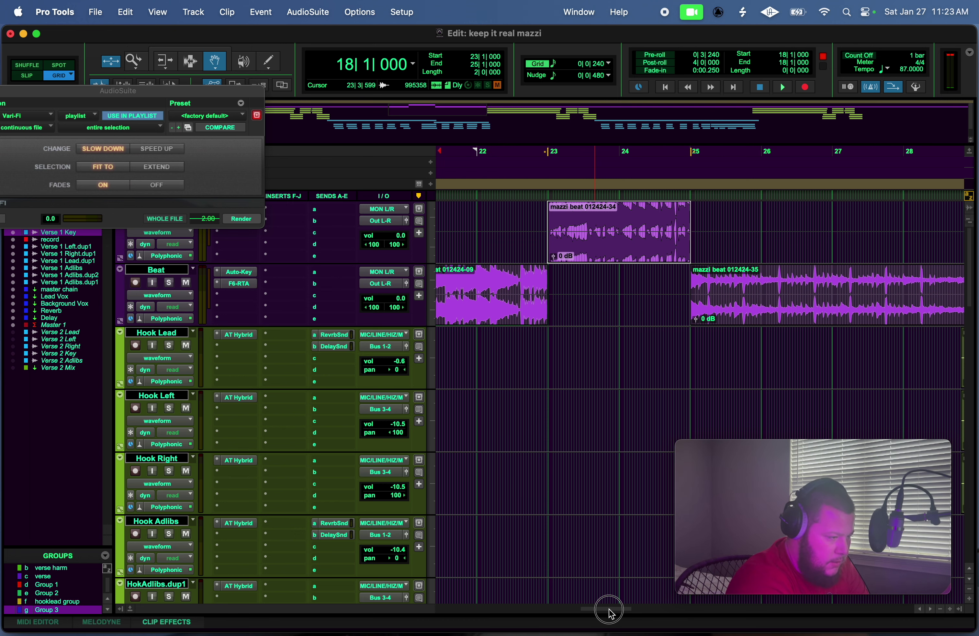
# Play from bar 18 to check the stutter and the moved clip at bars 23 and 24.
pyautogui.moveTo(610, 611); pyautogui.dragTo(602, 611)
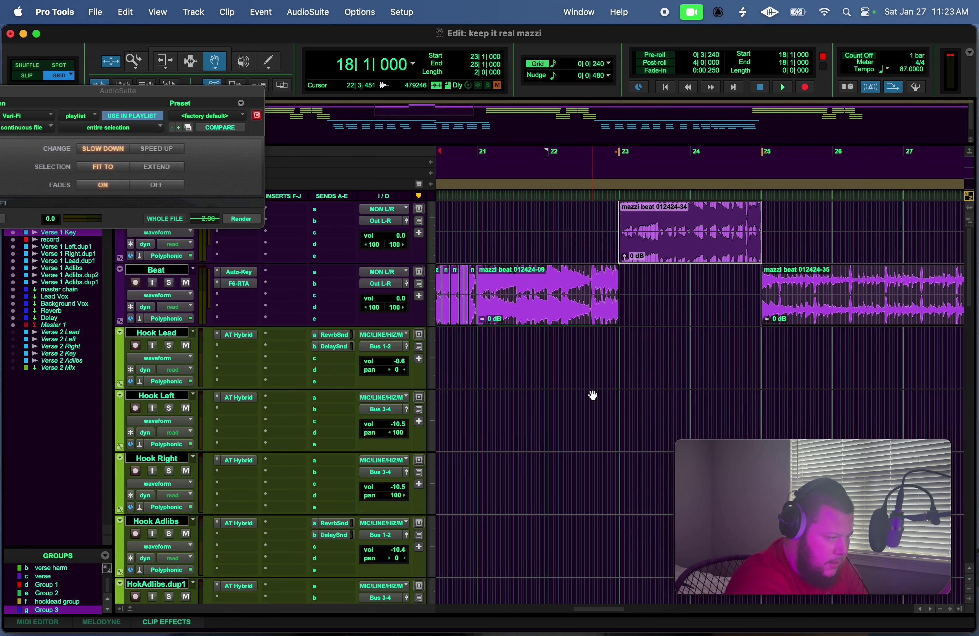
pyautogui.click(501, 163)
pyautogui.press('space')
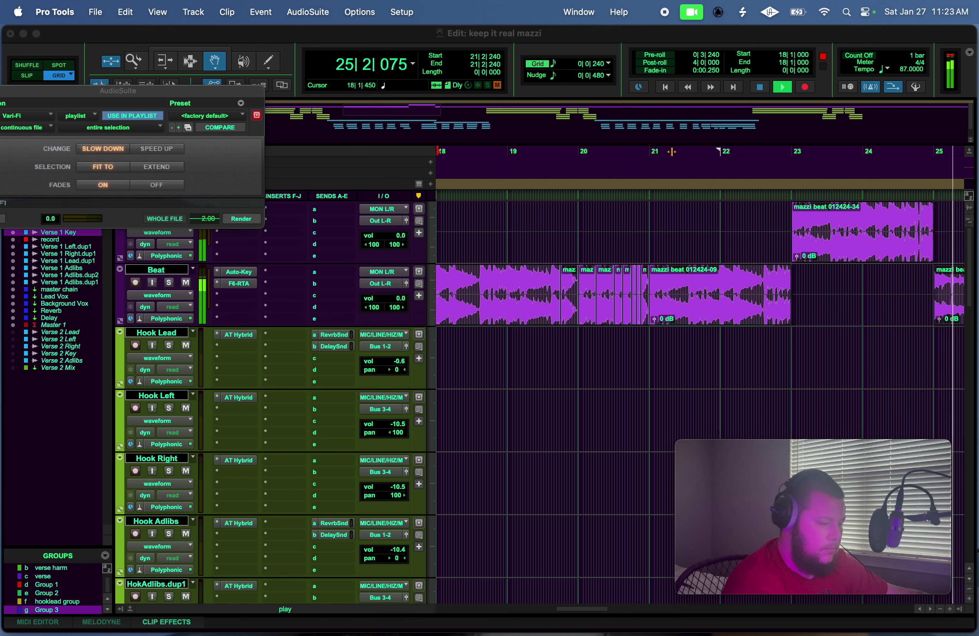
pyautogui.press('space')
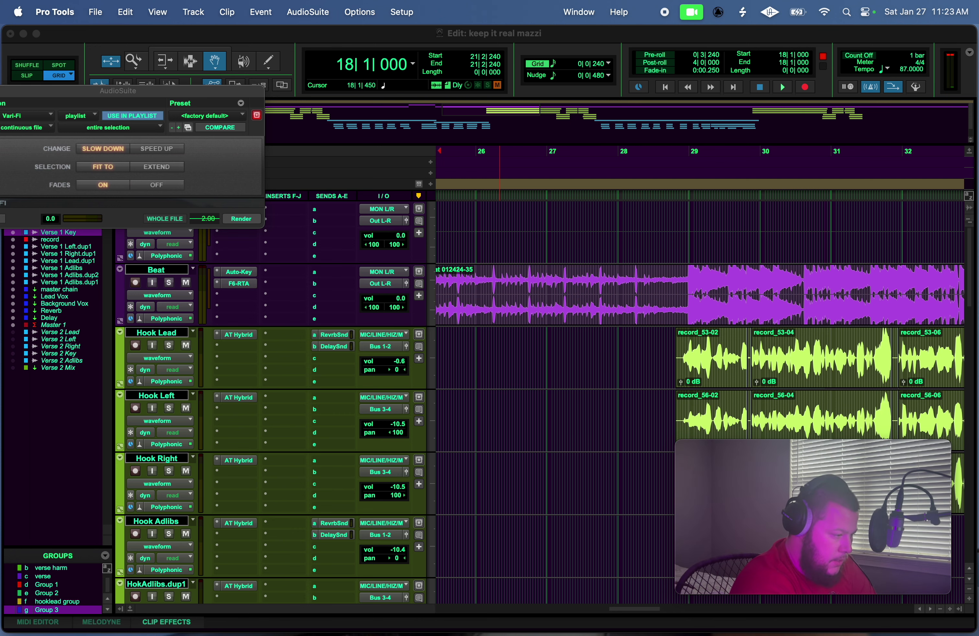
pyautogui.press('space')
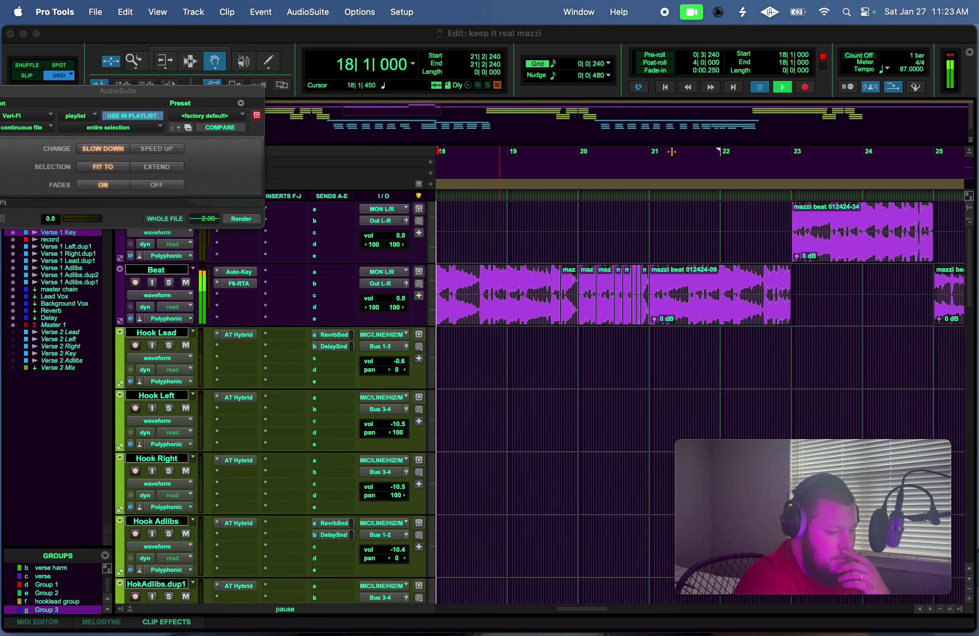
pyautogui.press('space')
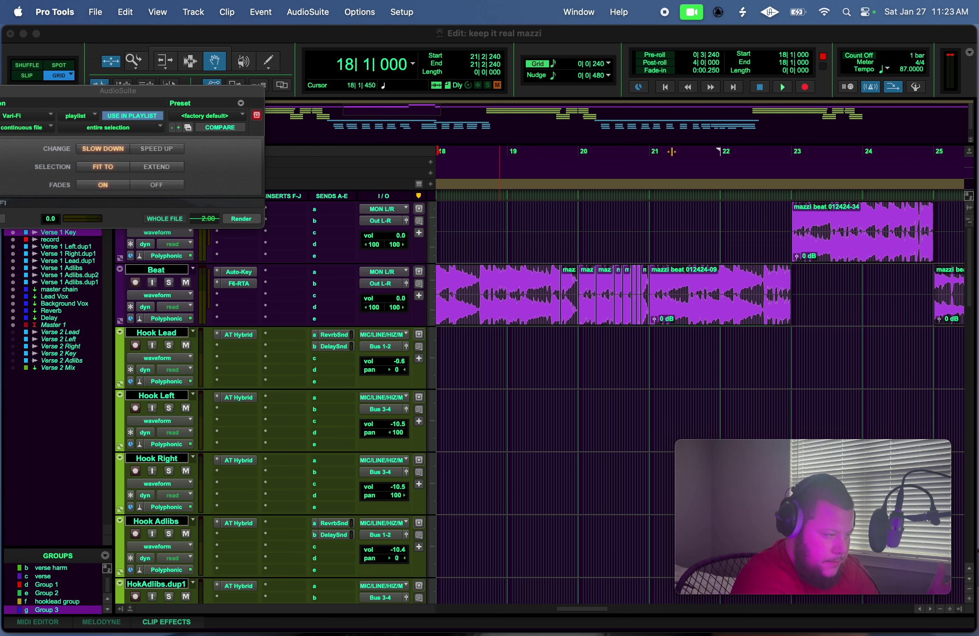
pyautogui.press('space')
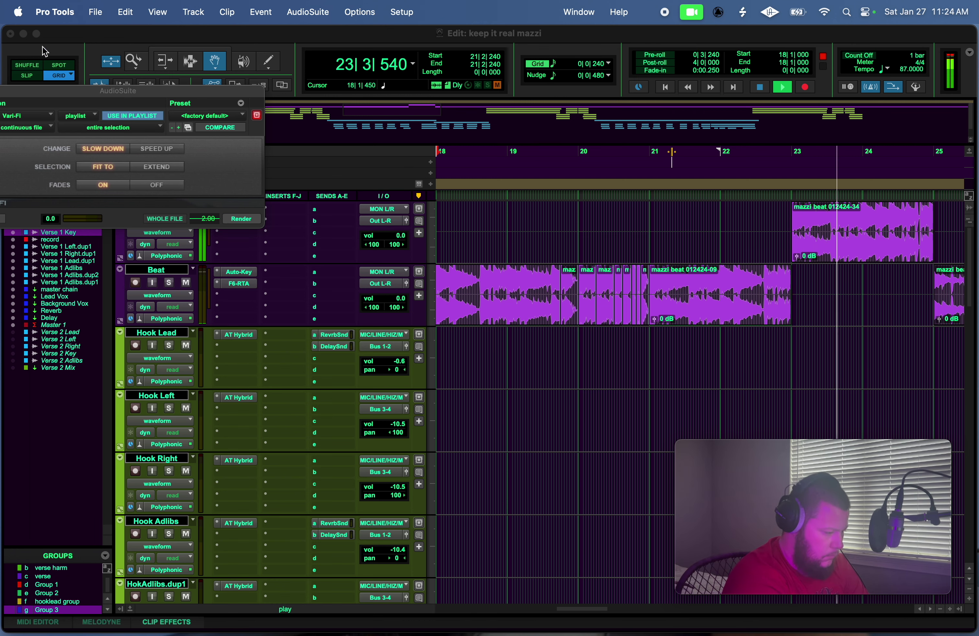
# Separate beat 4 of bar 28 on the Beat track using a 1/4-note grid, render the Vari-Fi slow-down on it, and audition from bar 26 beat 4.
pyautogui.moveTo(585, 613); pyautogui.dragTo(621, 607)
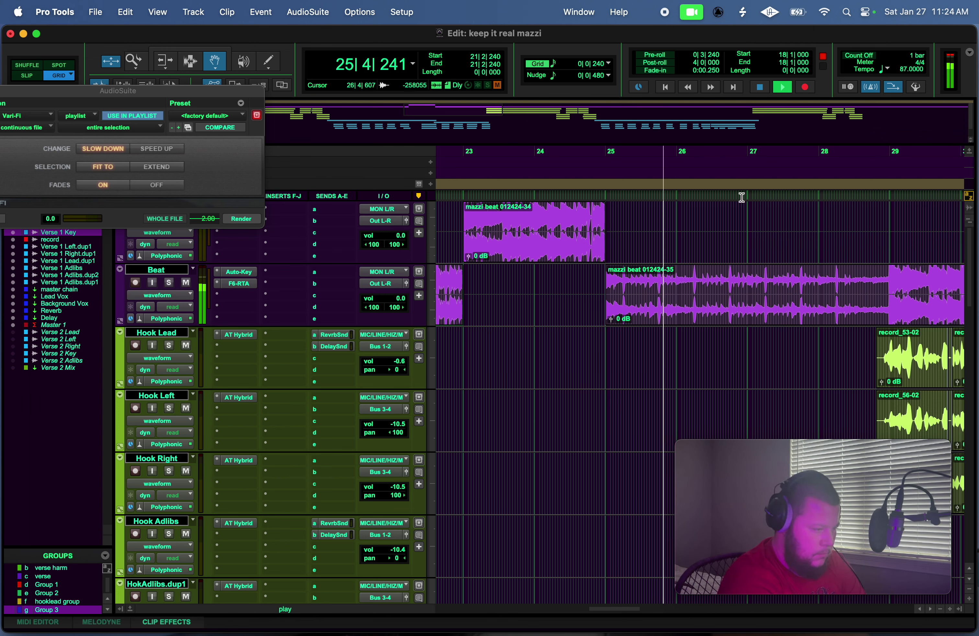
pyautogui.click(600, 74)
pyautogui.click(628, 46)
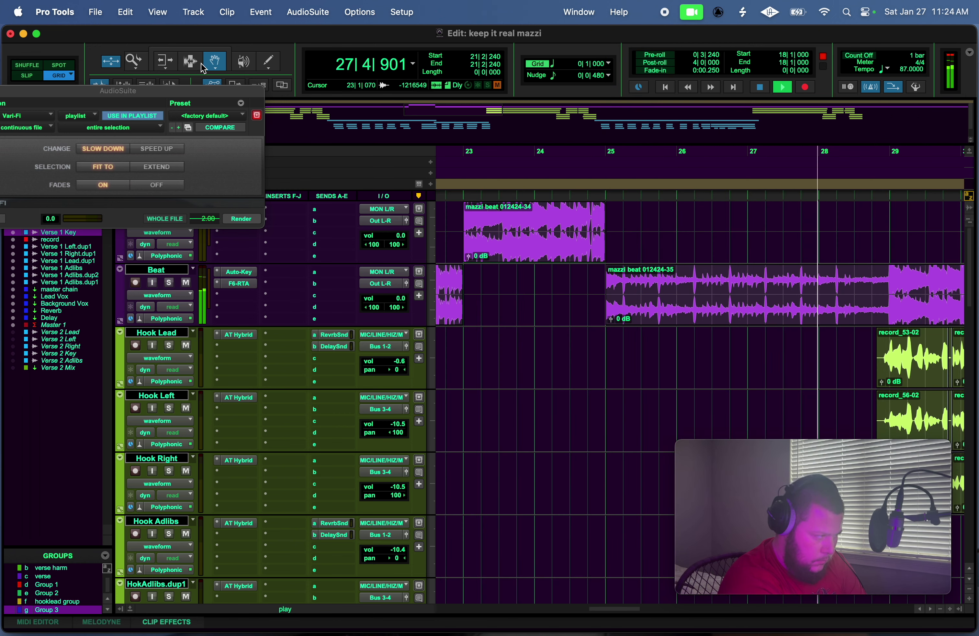
pyautogui.moveTo(867, 285); pyautogui.dragTo(889, 285)
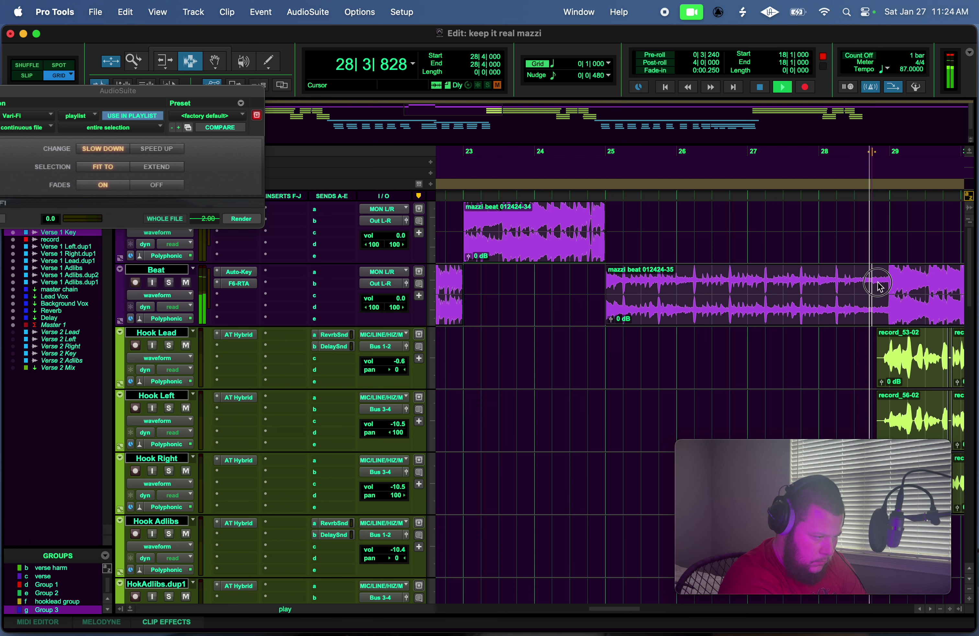
pyautogui.press('super+e')
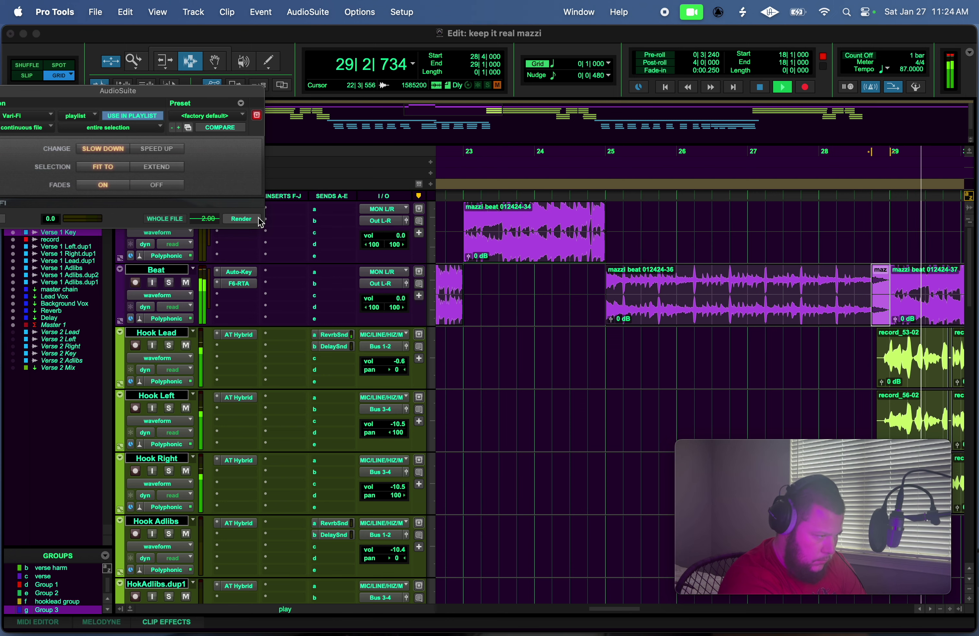
pyautogui.click(739, 153)
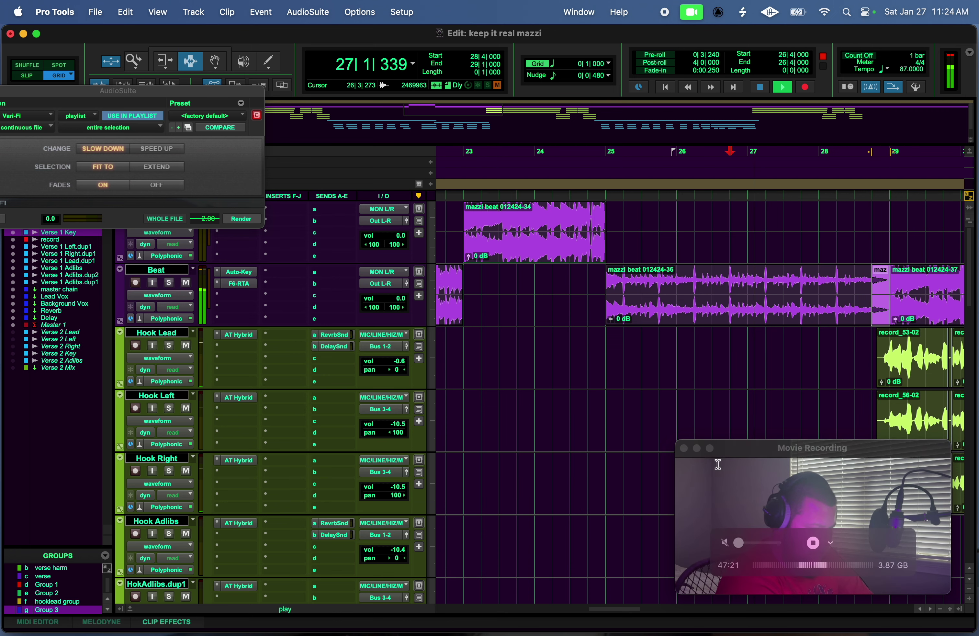
pyautogui.moveTo(619, 610); pyautogui.dragTo(647, 607)
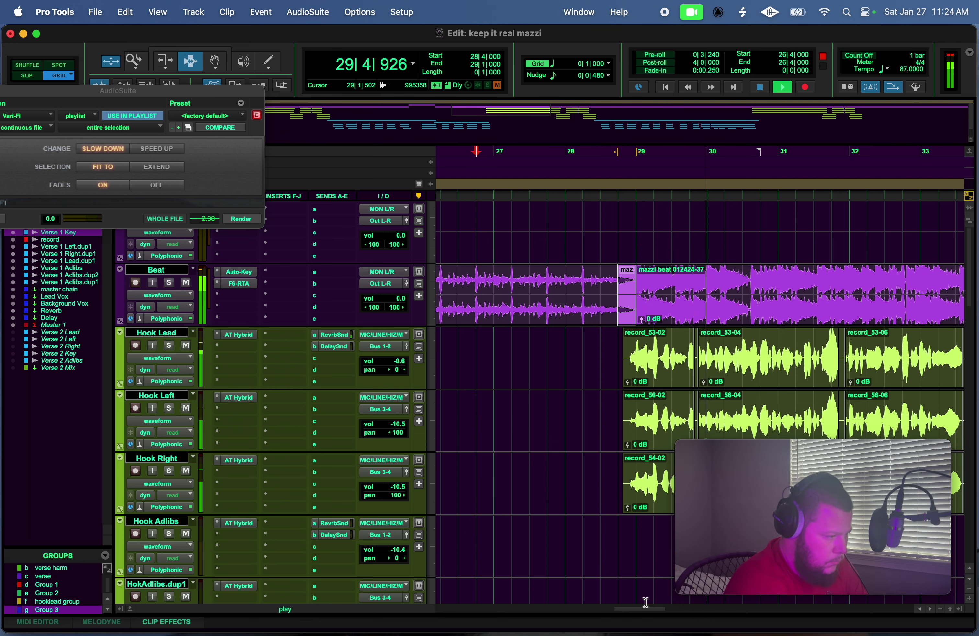
# Separate bar 32 of the Beat track into its own clip and move it straight up to the track above.
pyautogui.moveTo(644, 606); pyautogui.dragTo(667, 619)
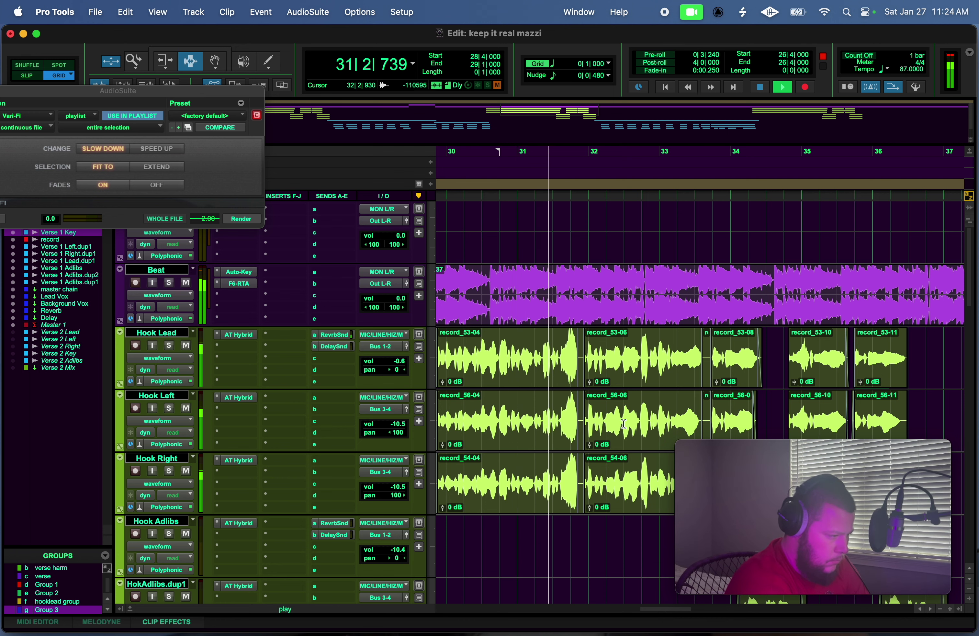
pyautogui.moveTo(594, 300); pyautogui.dragTo(659, 284)
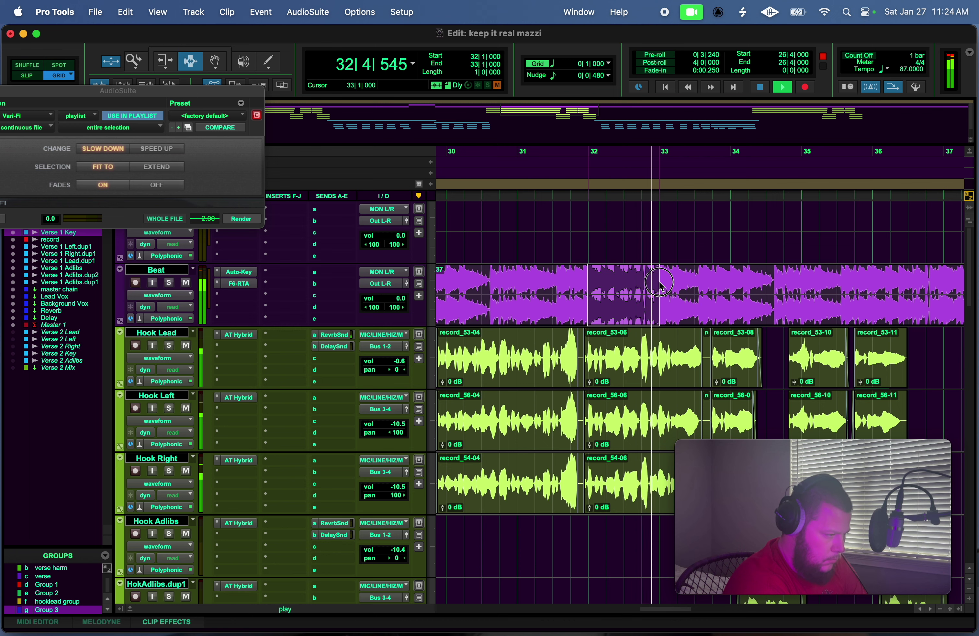
pyautogui.press('super+e')
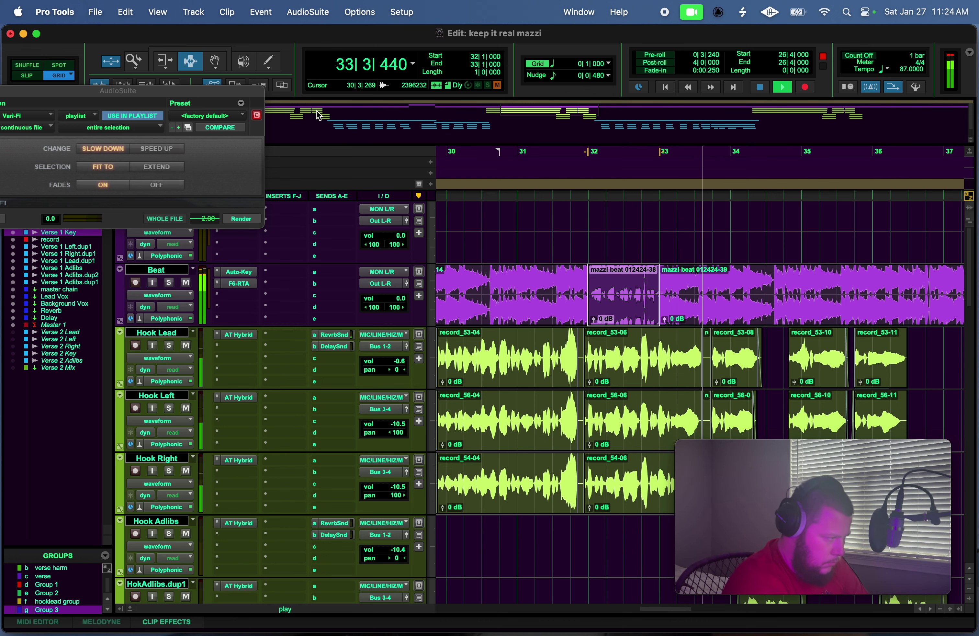
pyautogui.click(218, 63)
pyautogui.moveTo(624, 319); pyautogui.dragTo(624, 257)
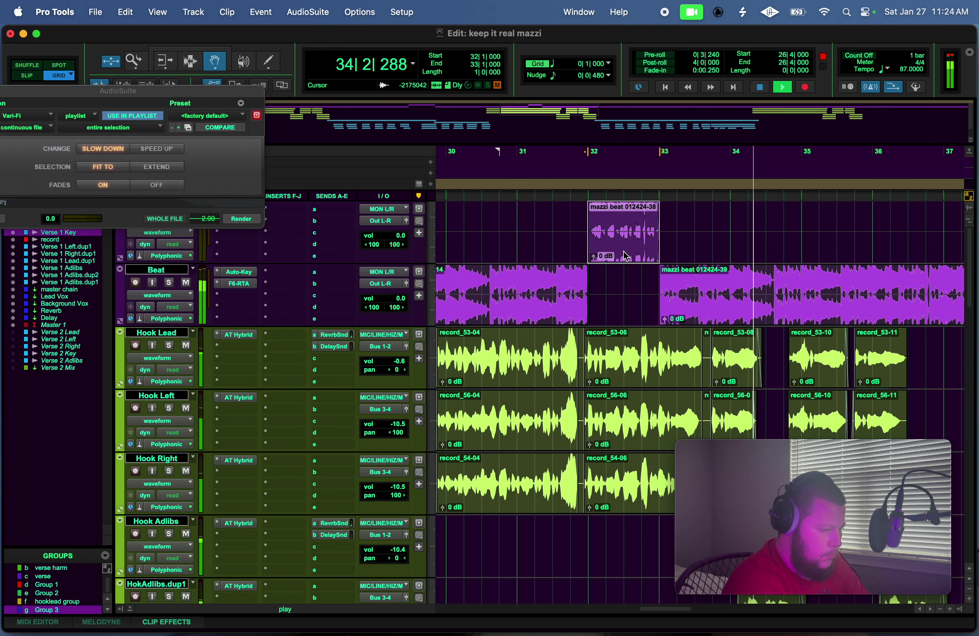
# Play from bar 26 beat 4 through bar 41 to check the hook edits and review the rest of the Beat track.
pyautogui.press('space')
pyautogui.press('space')
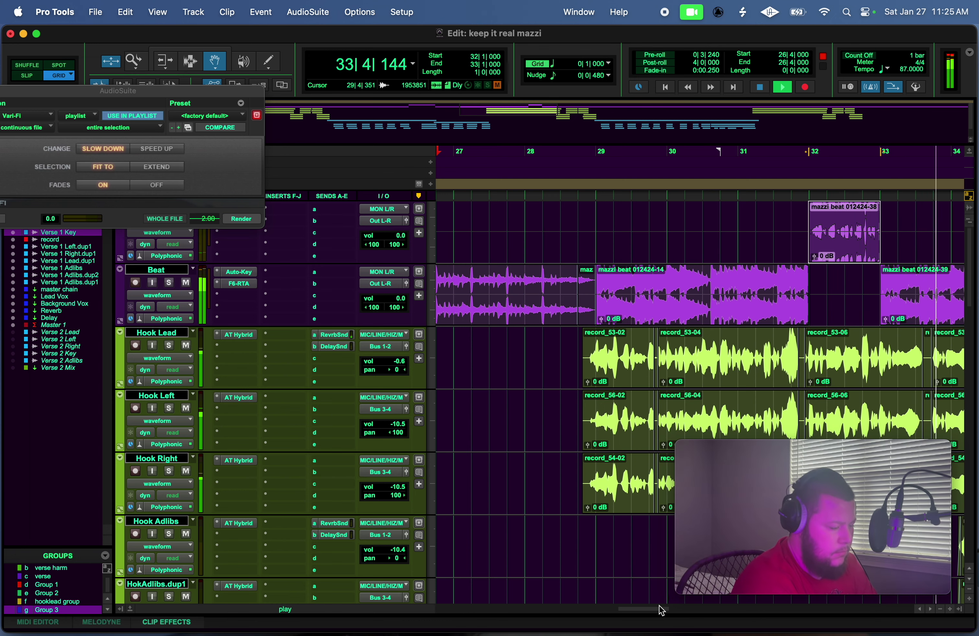
pyautogui.moveTo(655, 611); pyautogui.dragTo(716, 618)
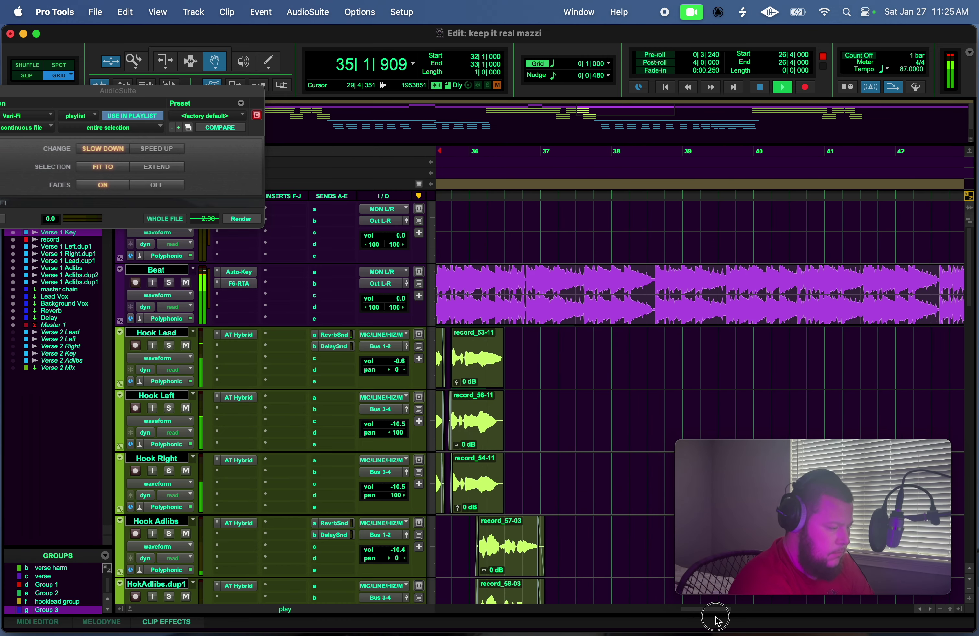
pyautogui.click(194, 60)
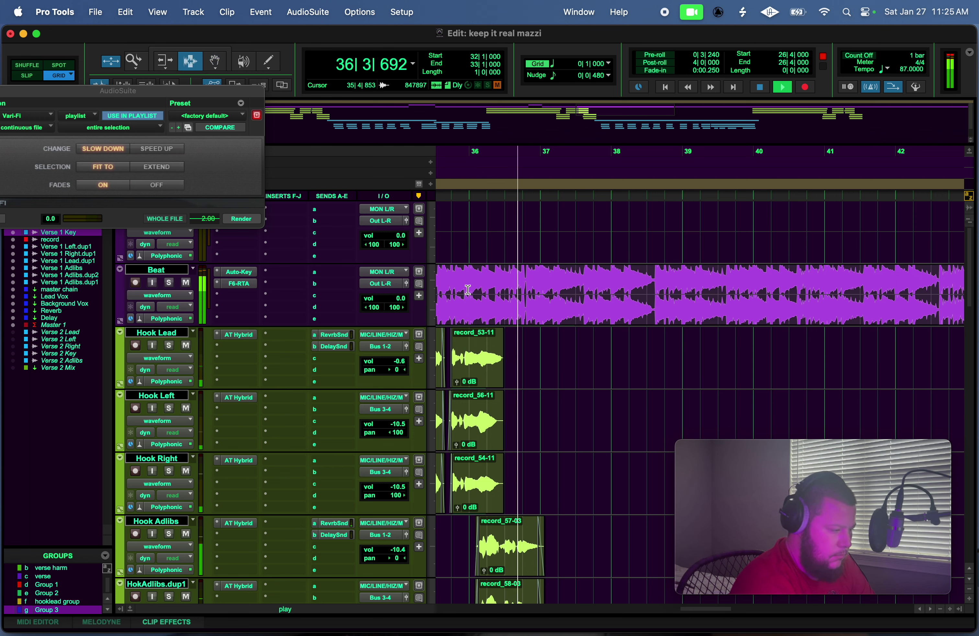
pyautogui.click(543, 277)
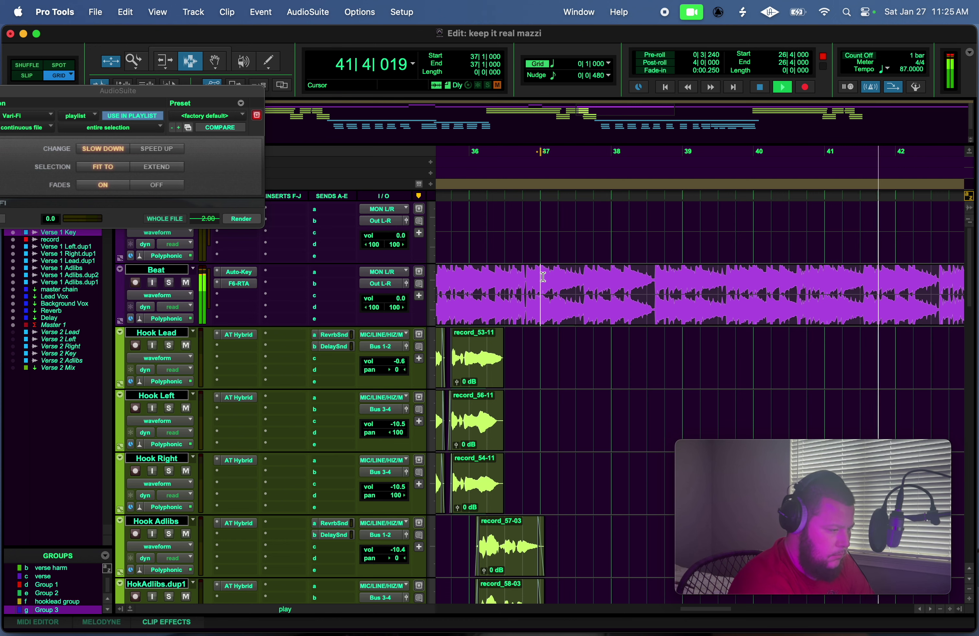
pyautogui.press('space')
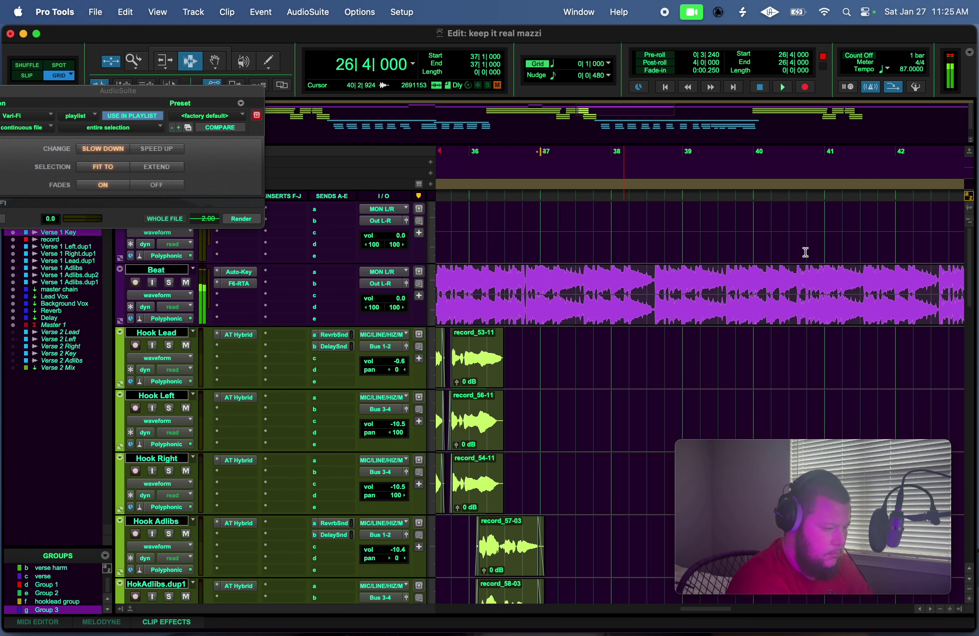
pyautogui.click(940, 608)
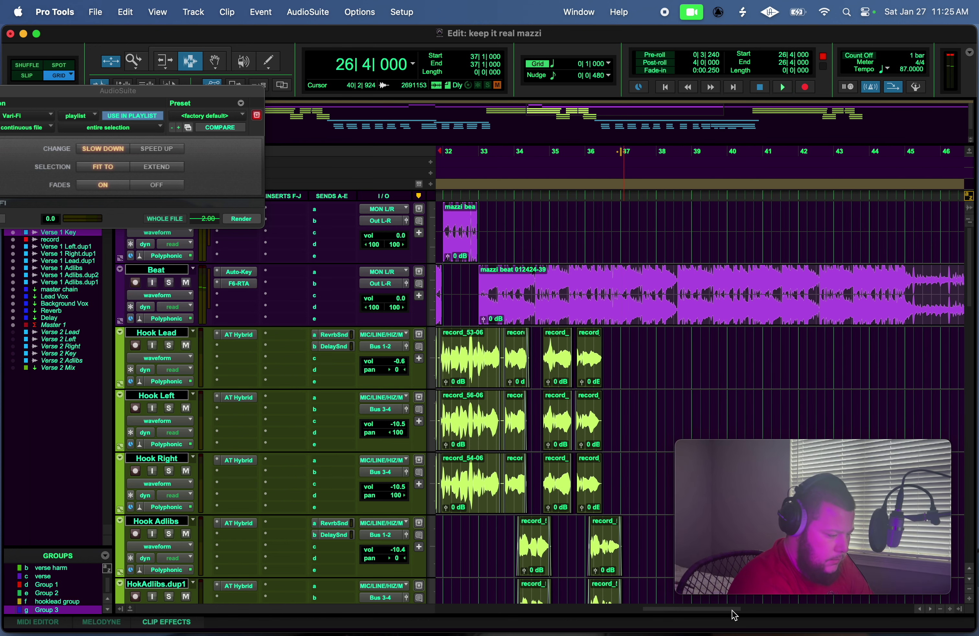
pyautogui.hscroll(-15, 660, 537)
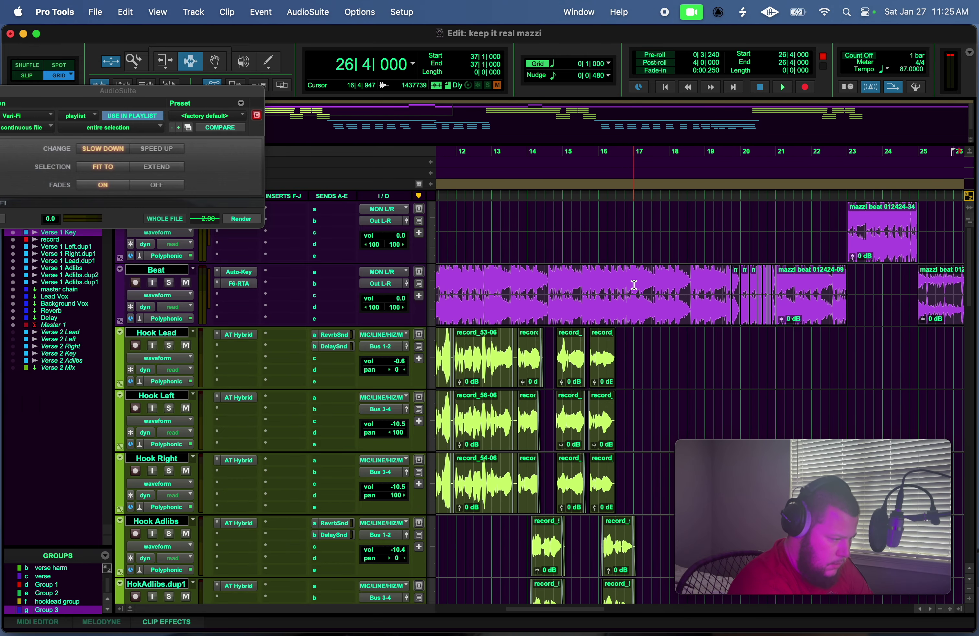
# Copy the Beat track section from bar 17 to bar 23 and paste it at bar 37.
pyautogui.moveTo(598, 276); pyautogui.dragTo(855, 305)
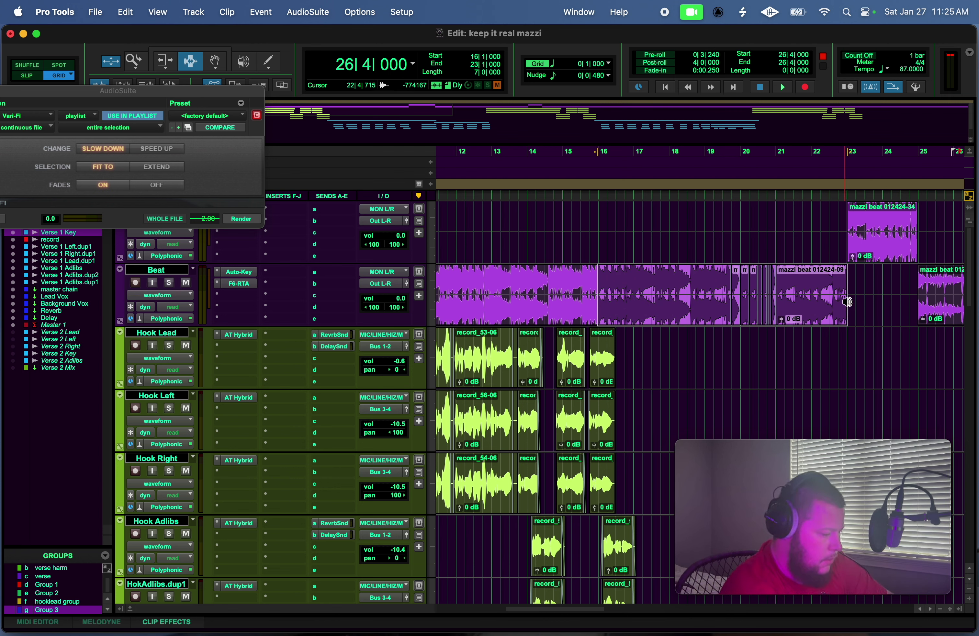
pyautogui.moveTo(605, 610); pyautogui.dragTo(733, 596)
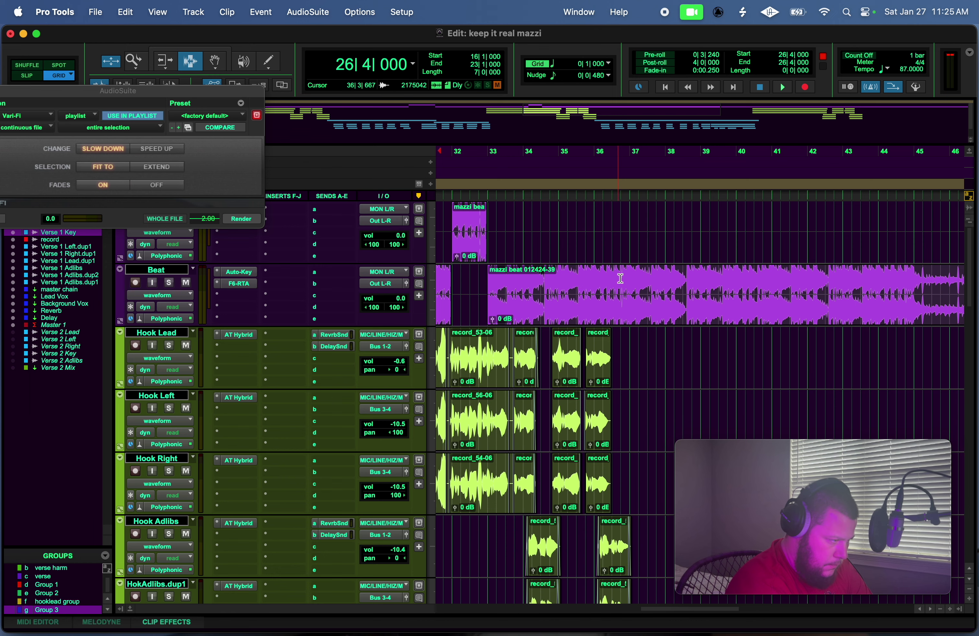
pyautogui.moveTo(669, 610); pyautogui.dragTo(528, 612)
pyautogui.click(674, 264)
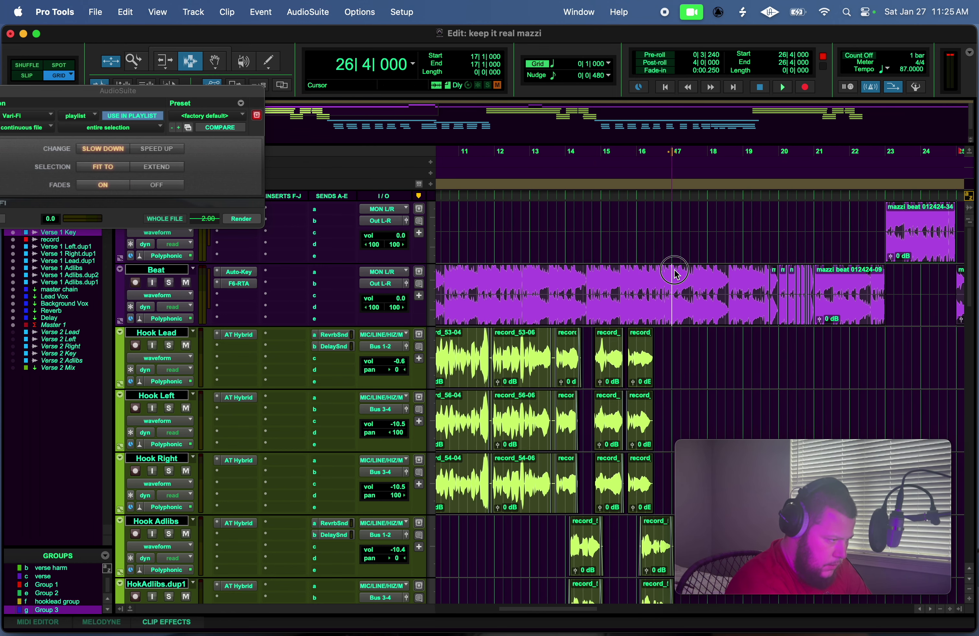
pyautogui.click(674, 264)
pyautogui.click(734, 248)
pyautogui.moveTo(674, 274); pyautogui.dragTo(887, 299)
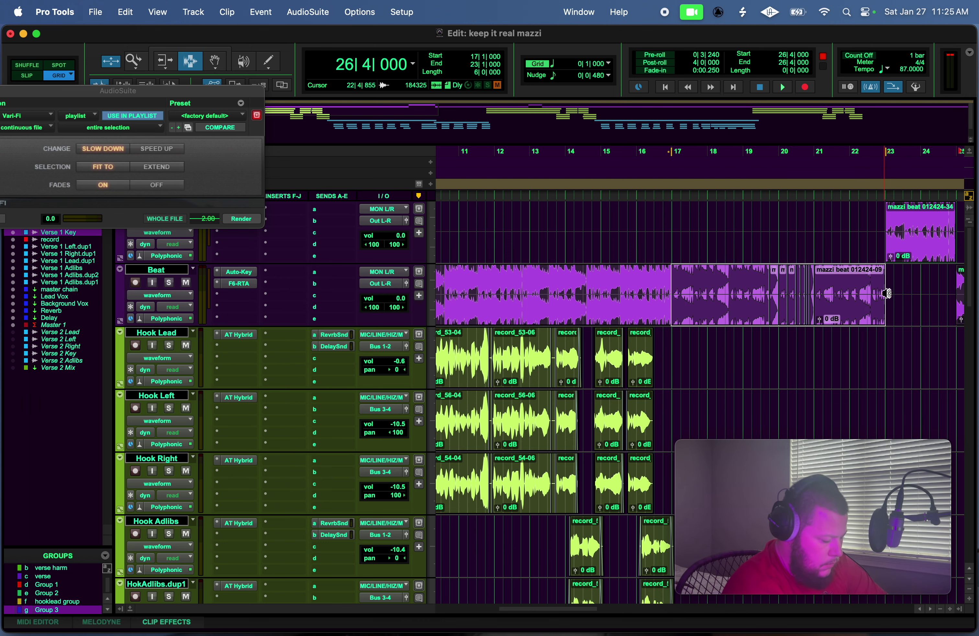
pyautogui.moveTo(581, 612); pyautogui.dragTo(726, 604)
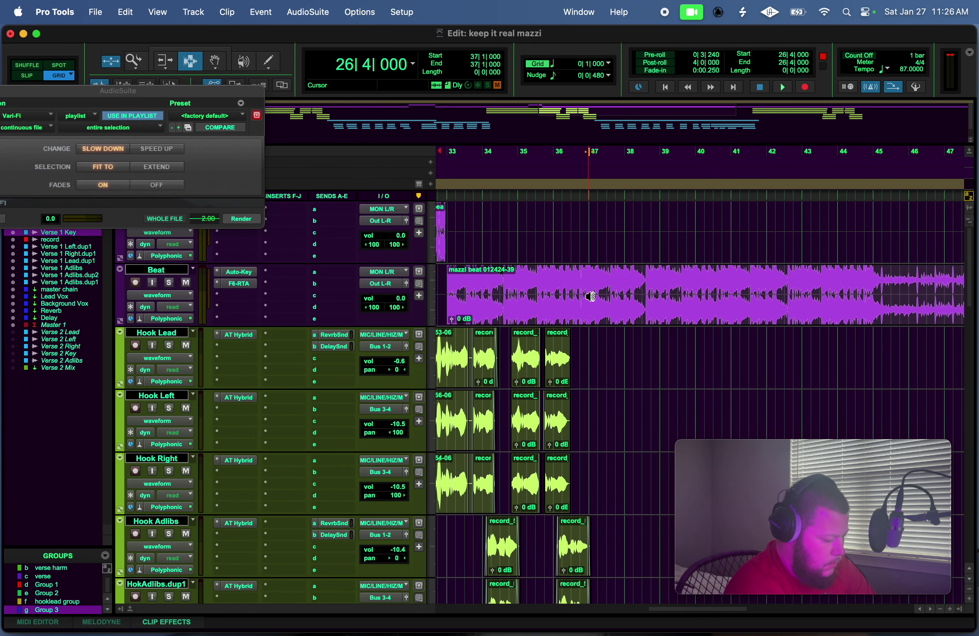
pyautogui.press('super+z')
# Play from bar 36 beat 2 to audition the section pasted at bar 37, and undo the paste.
pyautogui.click(559, 160)
pyautogui.press('space')
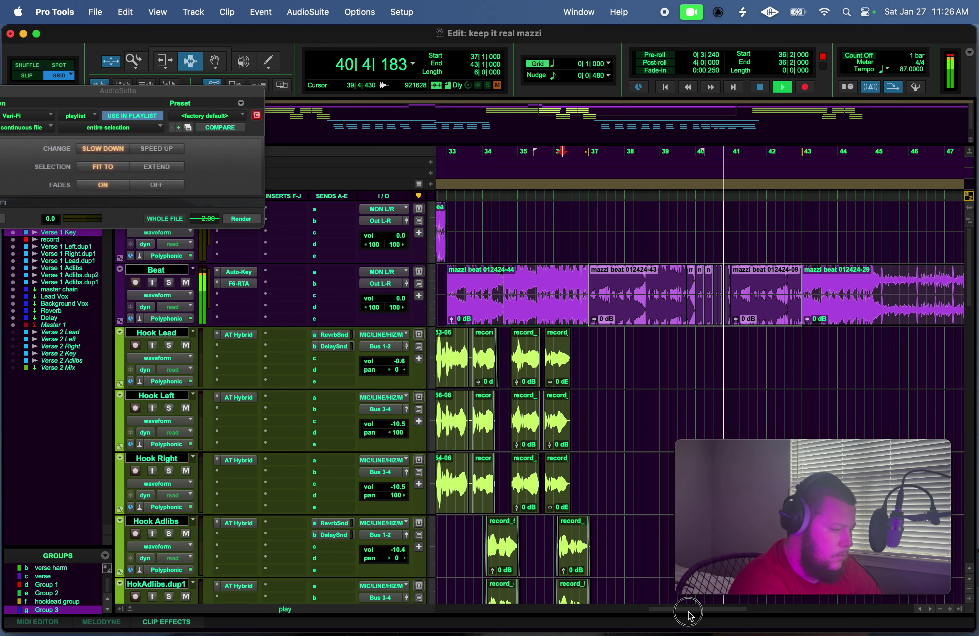
pyautogui.press('space')
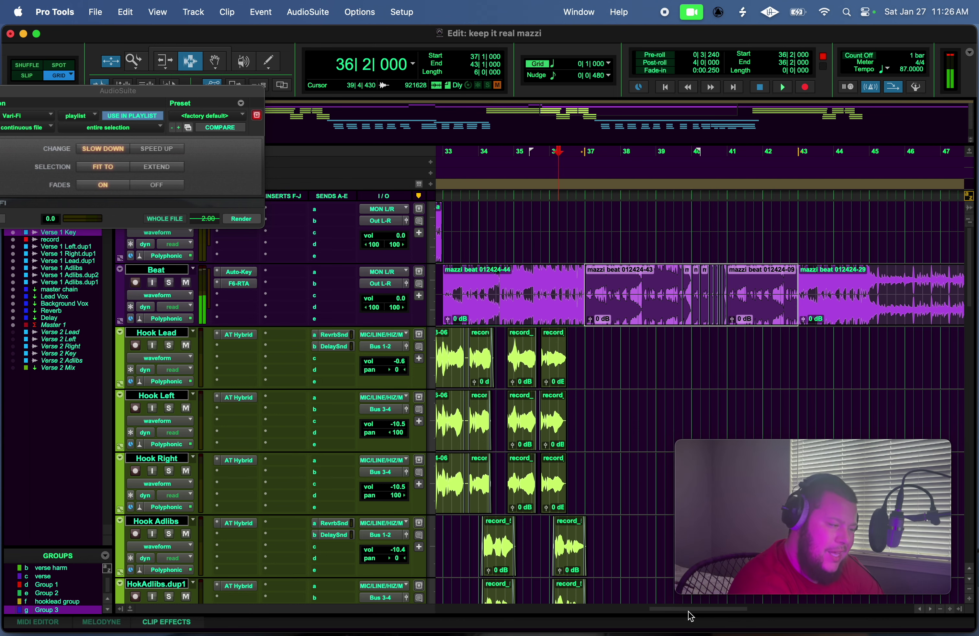
pyautogui.press('super+z')
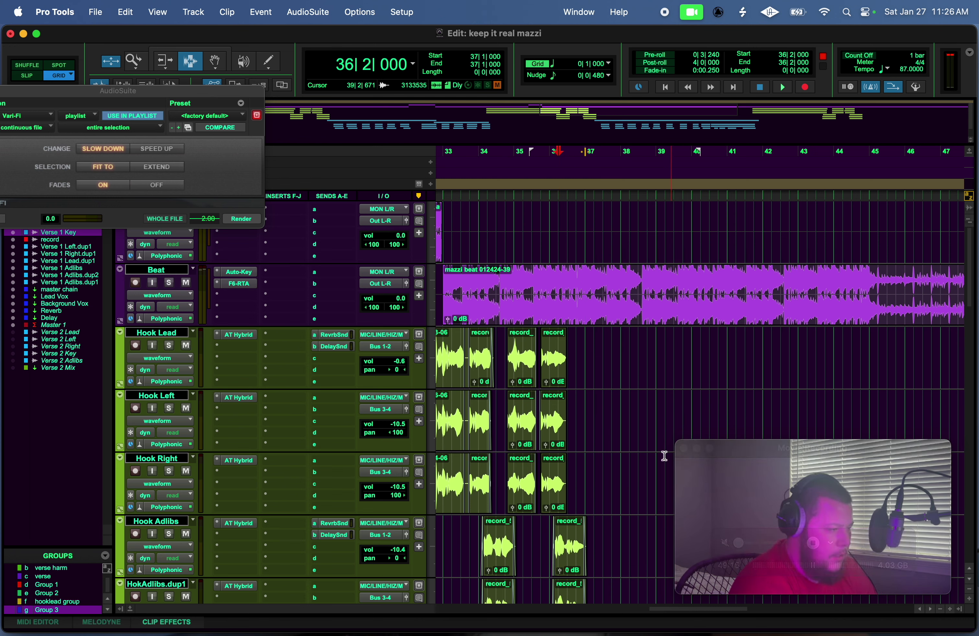
# Play the Beat track from bar 38 beat 3 to find the place for an edit.
pyautogui.press('space')
pyautogui.click(648, 158)
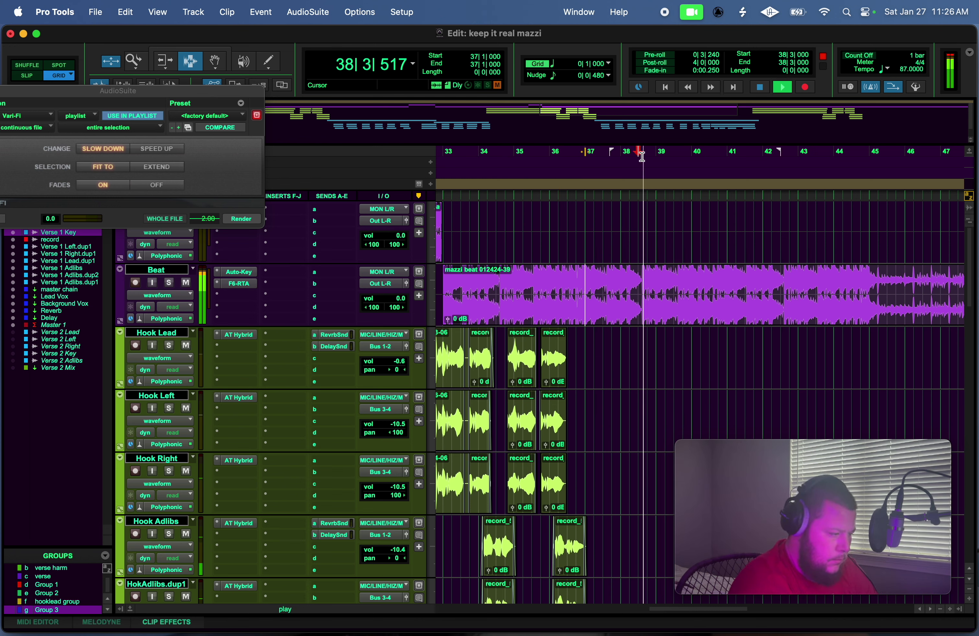
pyautogui.moveTo(876, 580)
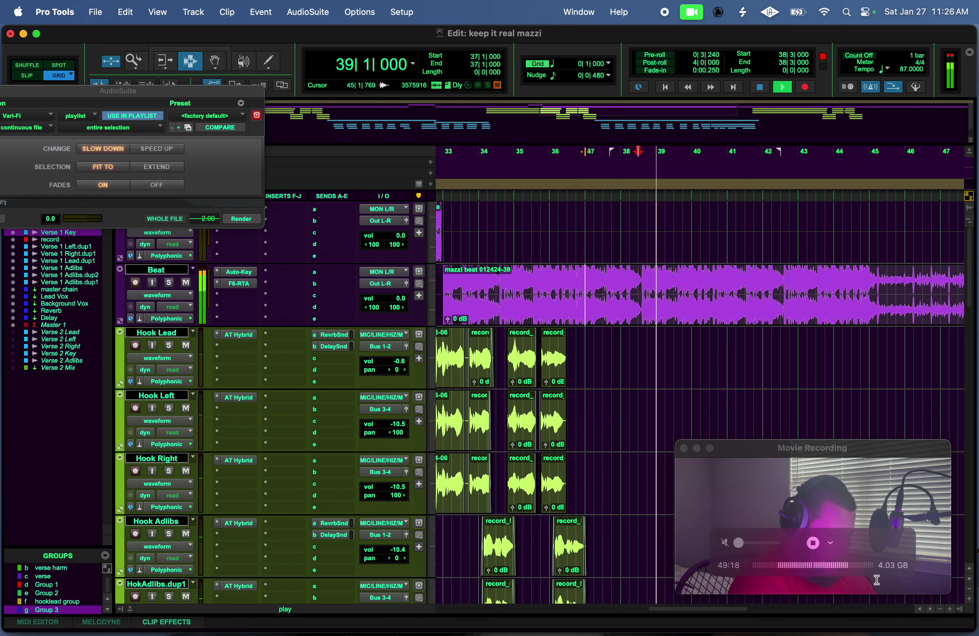
# Delete the Beat audio from bar 40 beat 3 to bar 41 and render the Vari-Fi slow-down on bar 40 beat 2.
pyautogui.click(949, 609)
pyautogui.moveTo(692, 611); pyautogui.dragTo(708, 612)
pyautogui.moveTo(690, 271); pyautogui.dragTo(674, 288)
pyautogui.press('Delete')
pyautogui.press('space')
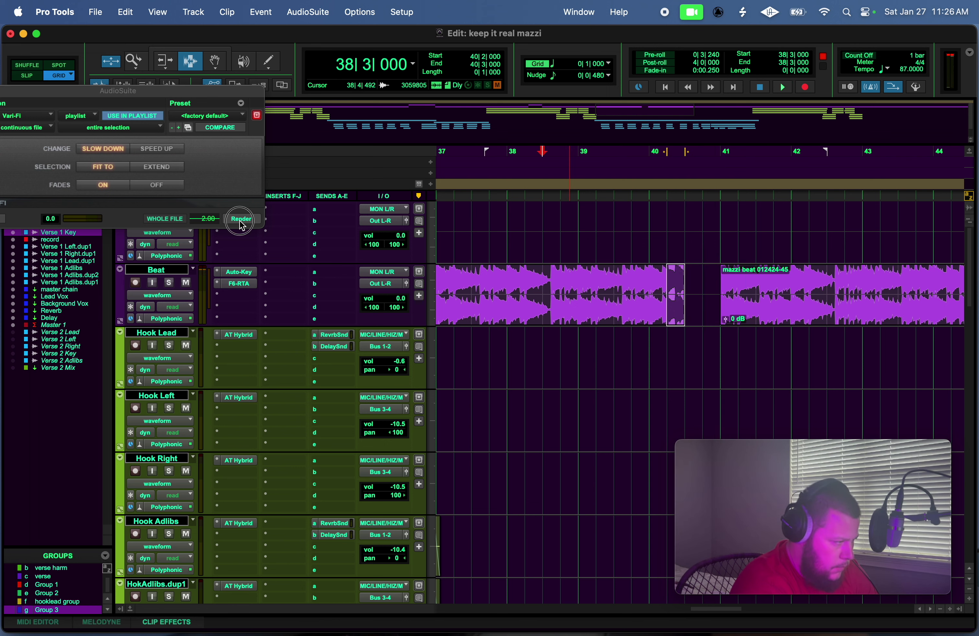
pyautogui.click(241, 219)
# Copy the first beat of bar 41 on the Beat track to bar 40 beat 4 and switch Vari-Fi to Speed Up.
pyautogui.moveTo(715, 277); pyautogui.dragTo(734, 279)
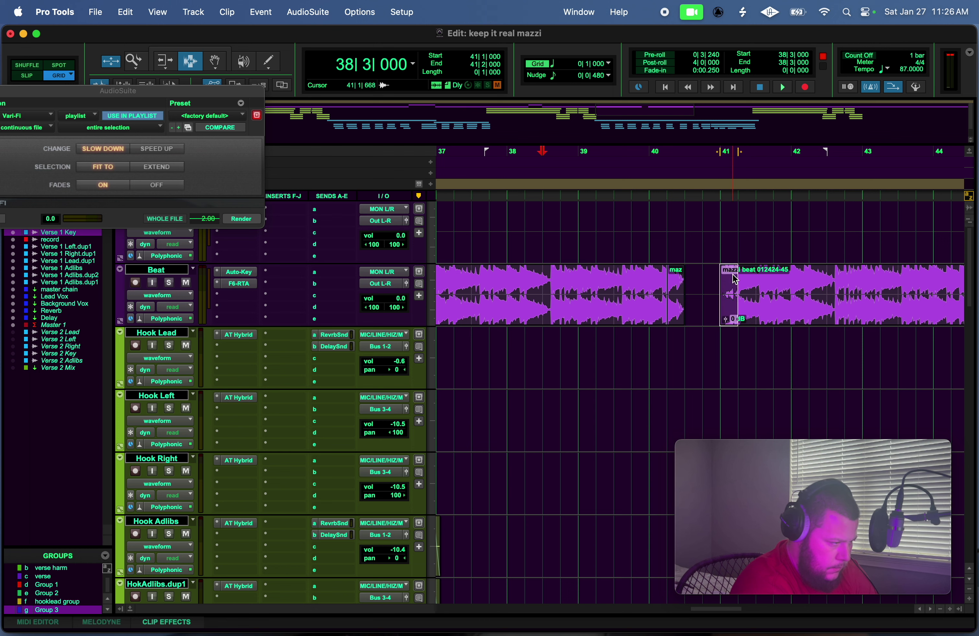
pyautogui.click(709, 279)
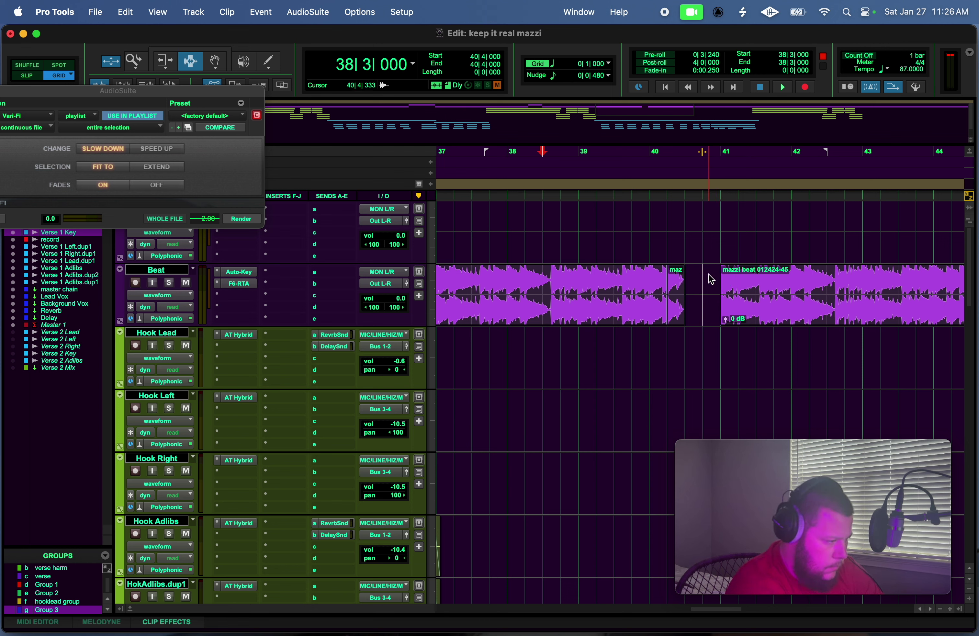
pyautogui.press('super+v')
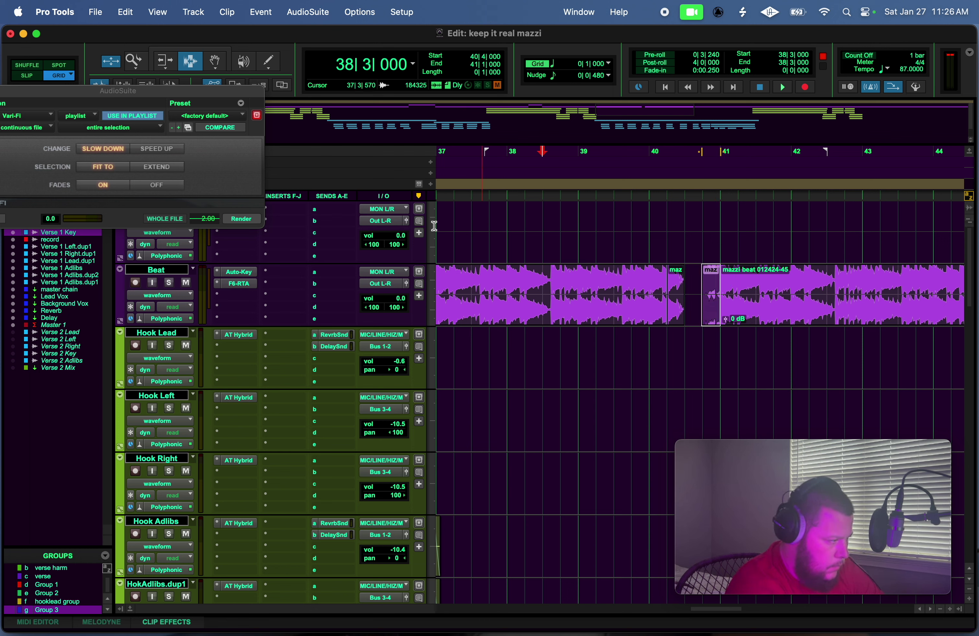
pyautogui.click(171, 152)
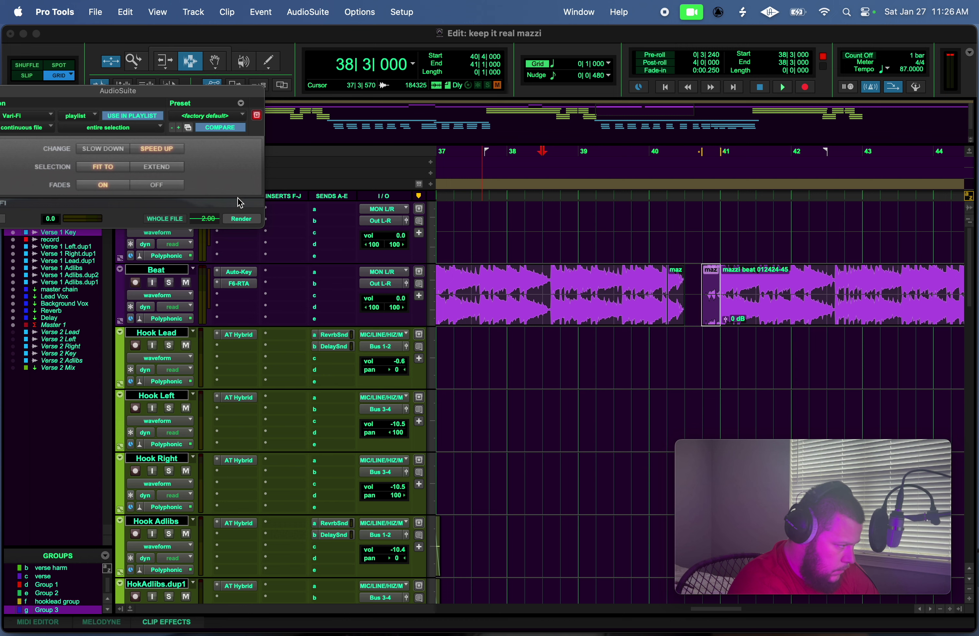
# Audition the Beat track from bar 39 and undo the bar 40 slow-down, copied beat and deletion.
pyautogui.click(585, 150)
pyautogui.press('space')
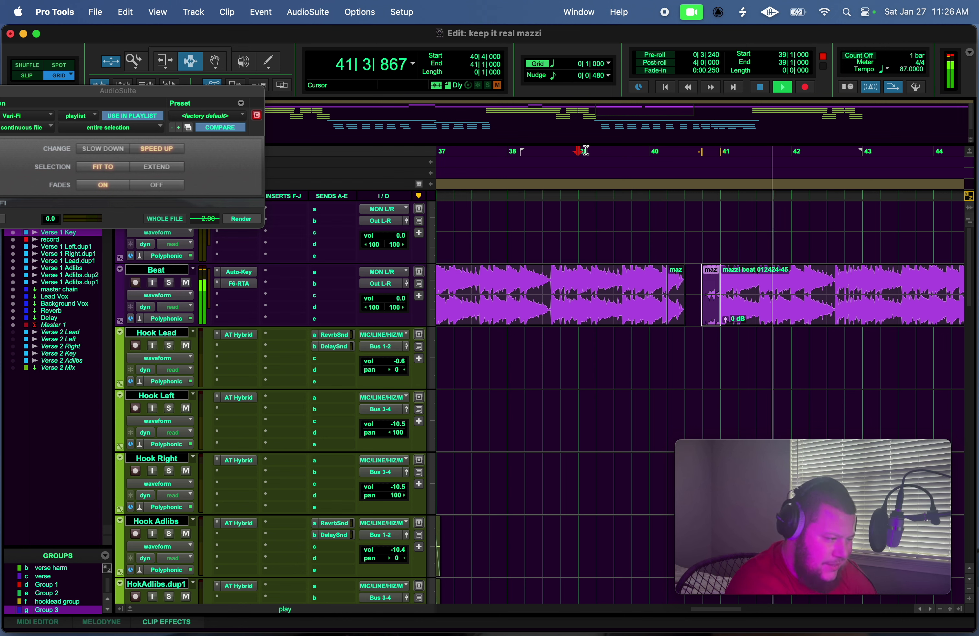
pyautogui.hotkey('alt', 'shift', '3')
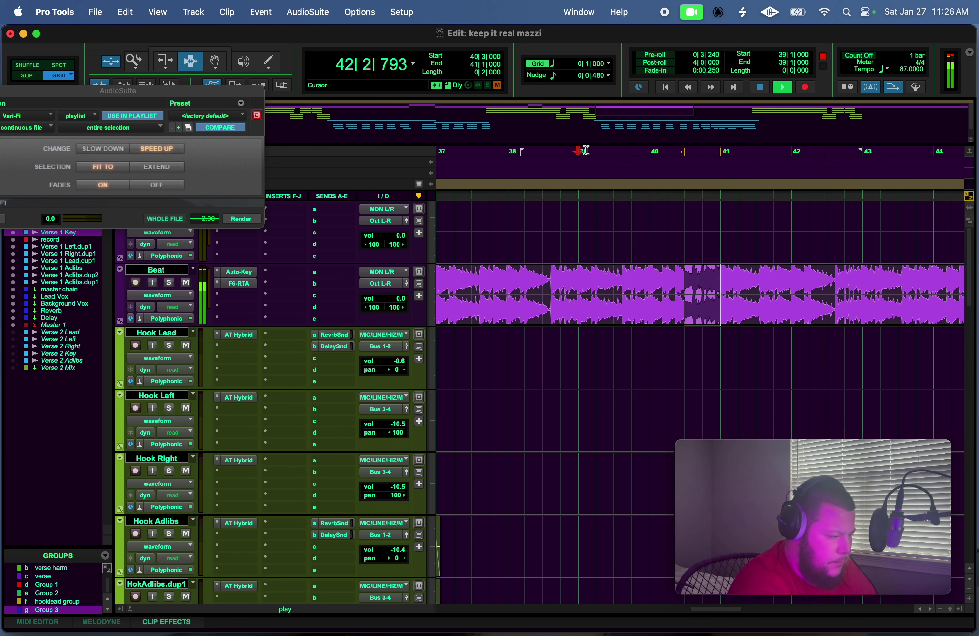
pyautogui.press('space')
pyautogui.click(597, 161)
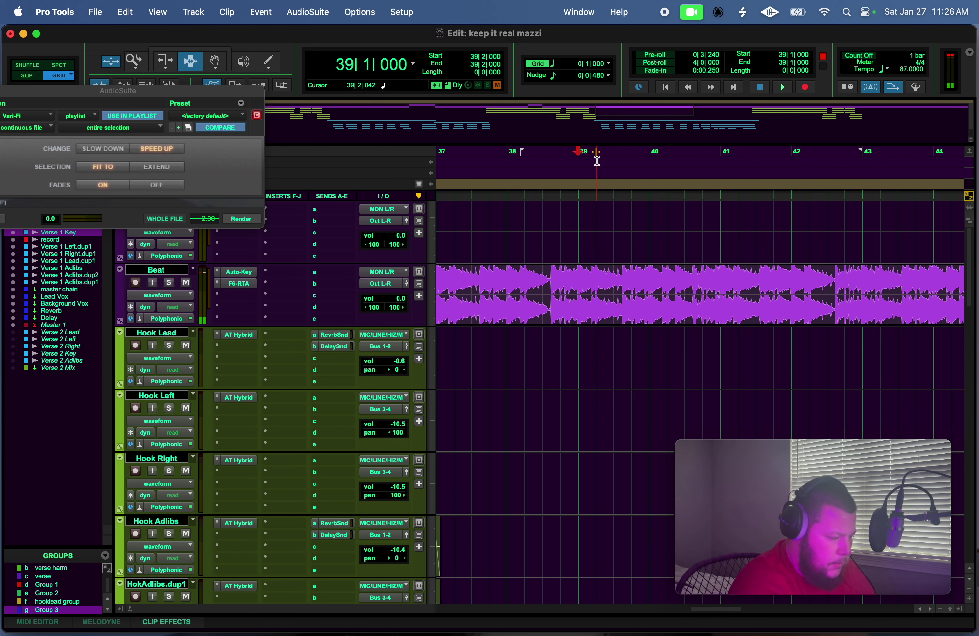
# Delete all of bar 40 from the Beat track, auditioning from bar 39 before and after the cut.
pyautogui.press('space')
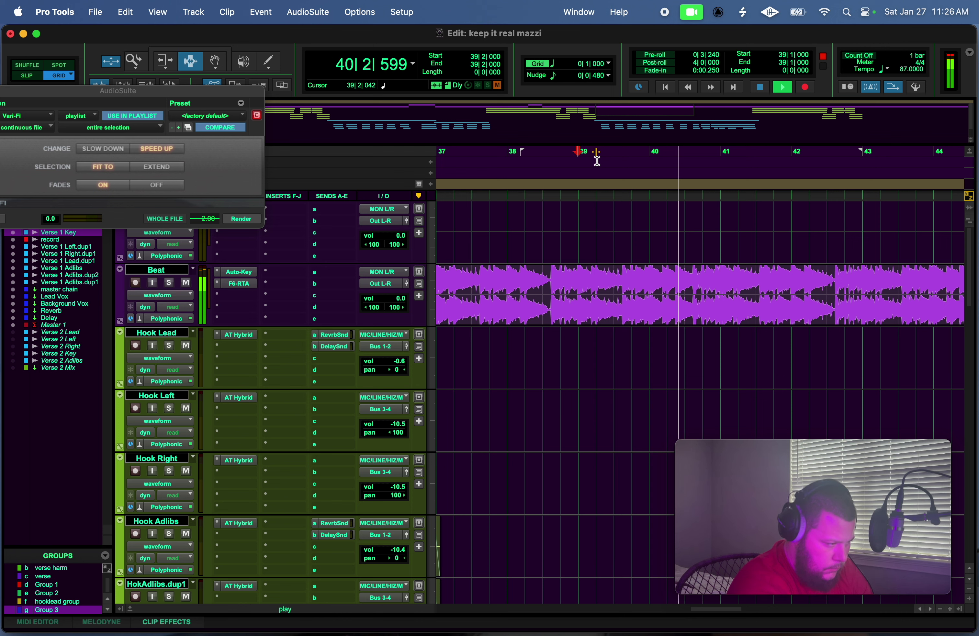
pyautogui.press('space')
pyautogui.click(711, 285)
pyautogui.moveTo(711, 285); pyautogui.dragTo(650, 277)
pyautogui.press('BackSpace')
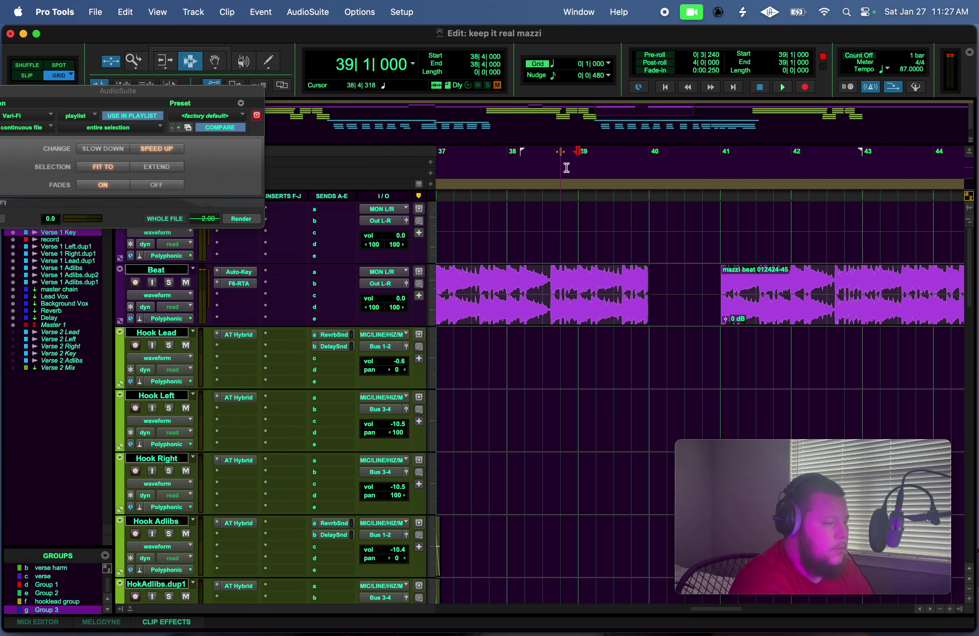
pyautogui.press('space')
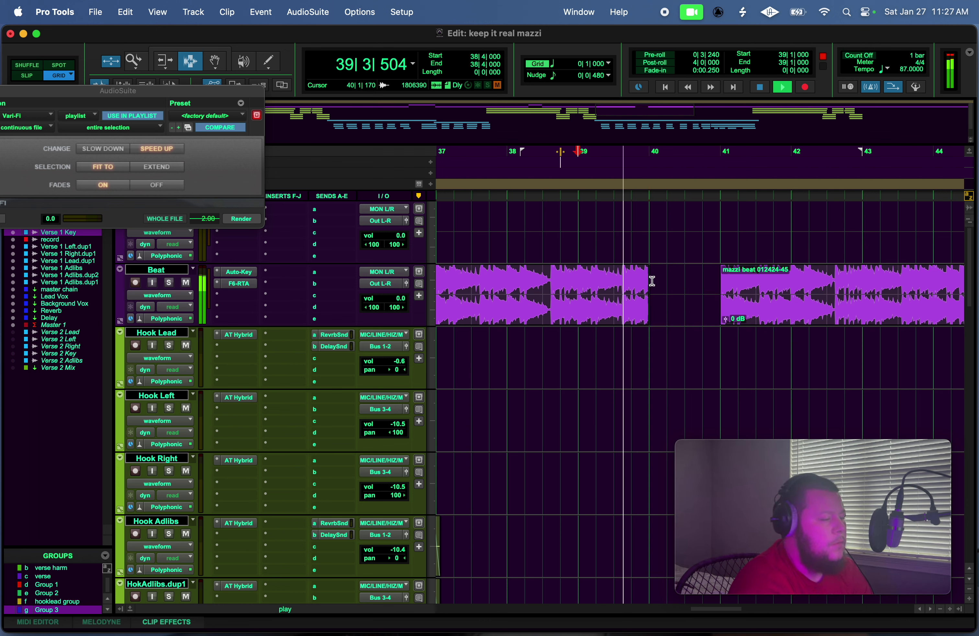
pyautogui.press('space')
# Render Vari-Fi set to Slow Down on beat 4 of bar 39 on the Beat track and audition from bar 39.
pyautogui.moveTo(651, 280); pyautogui.dragTo(639, 283)
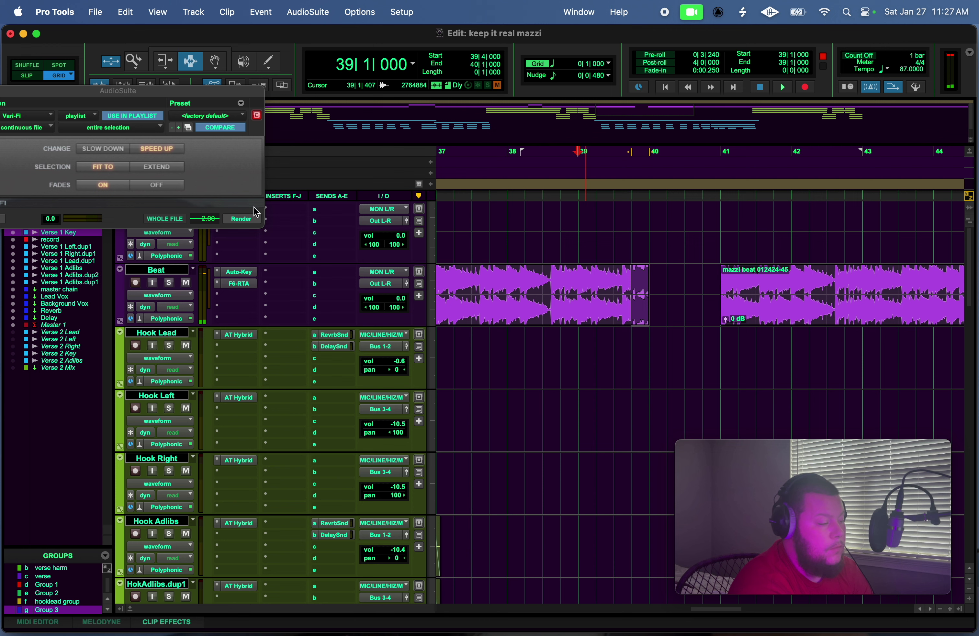
pyautogui.press('space')
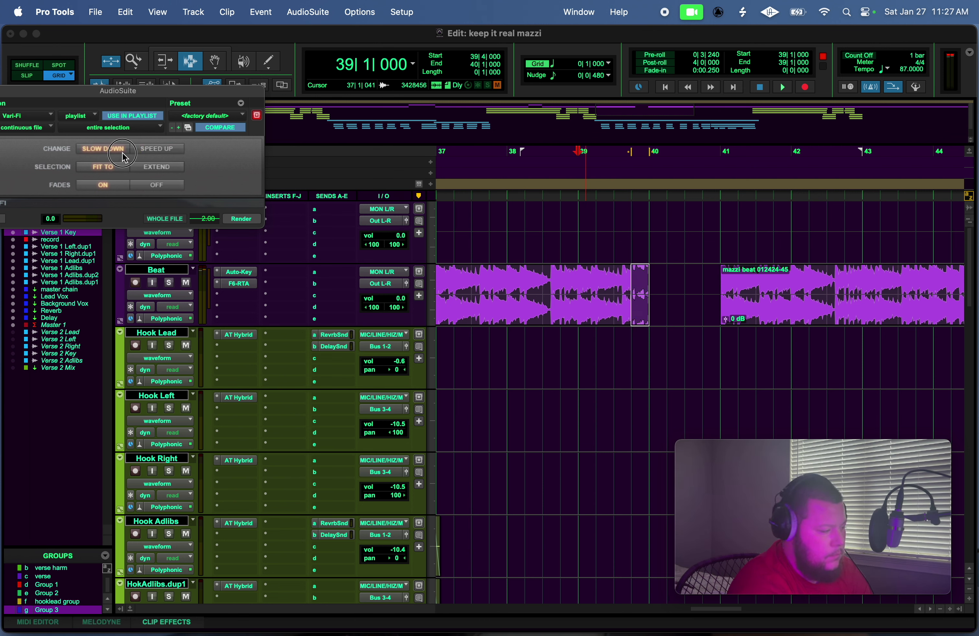
pyautogui.press('space')
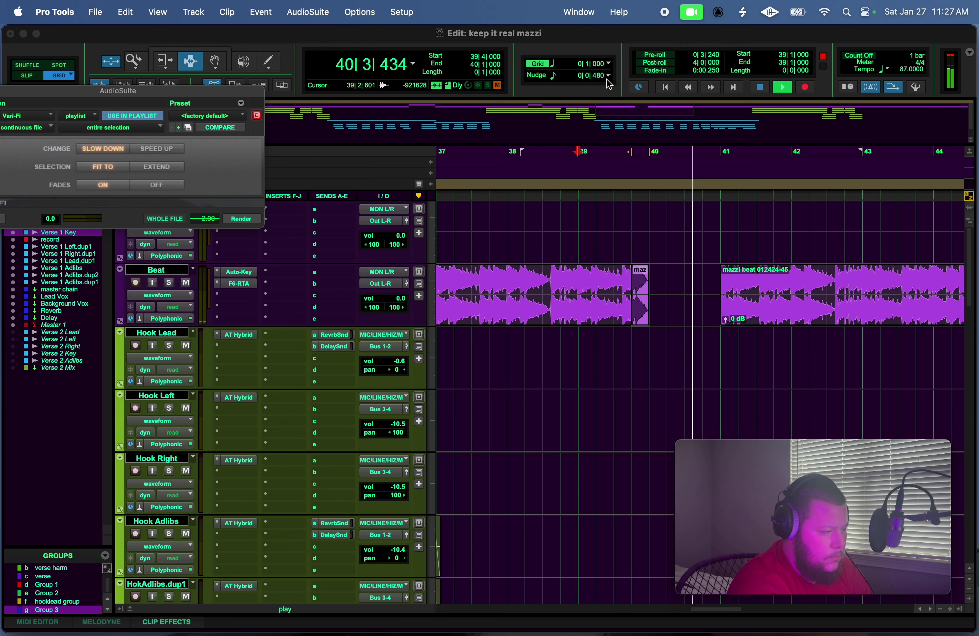
# Using a 1/8-note grid, copy the first eighth note of bar 41 and repeat it backwards from bar 41 to 40|2|480 on the Beat track.
pyautogui.click(604, 66)
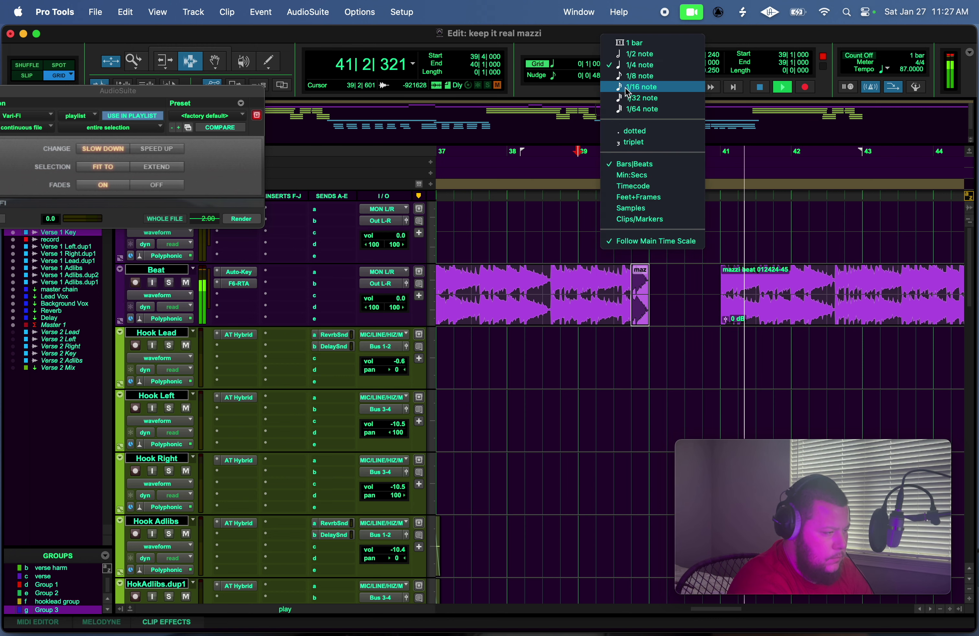
pyautogui.click(637, 76)
pyautogui.press('space')
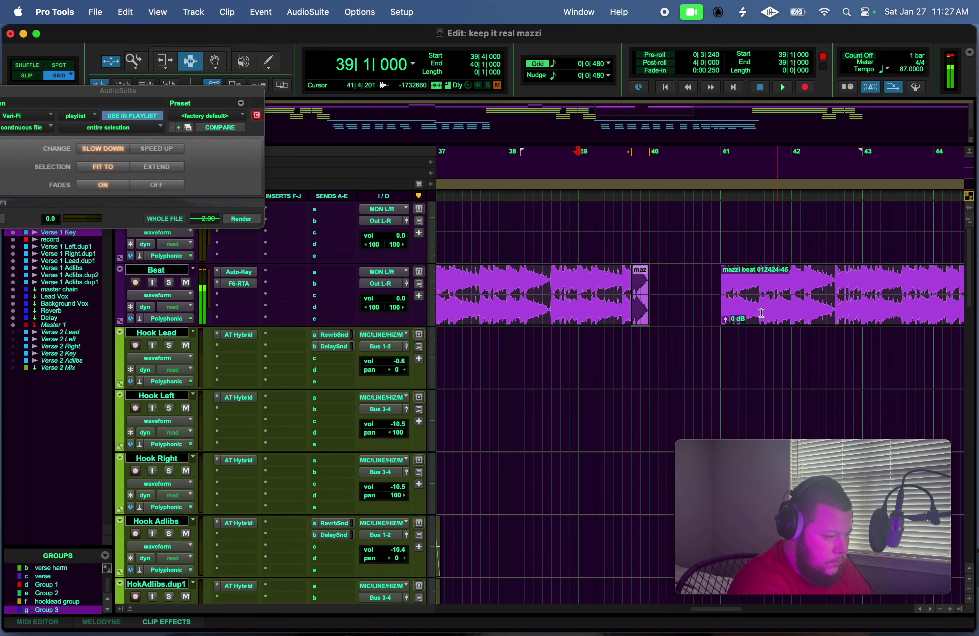
pyautogui.click(722, 291)
pyautogui.moveTo(725, 293); pyautogui.dragTo(728, 290)
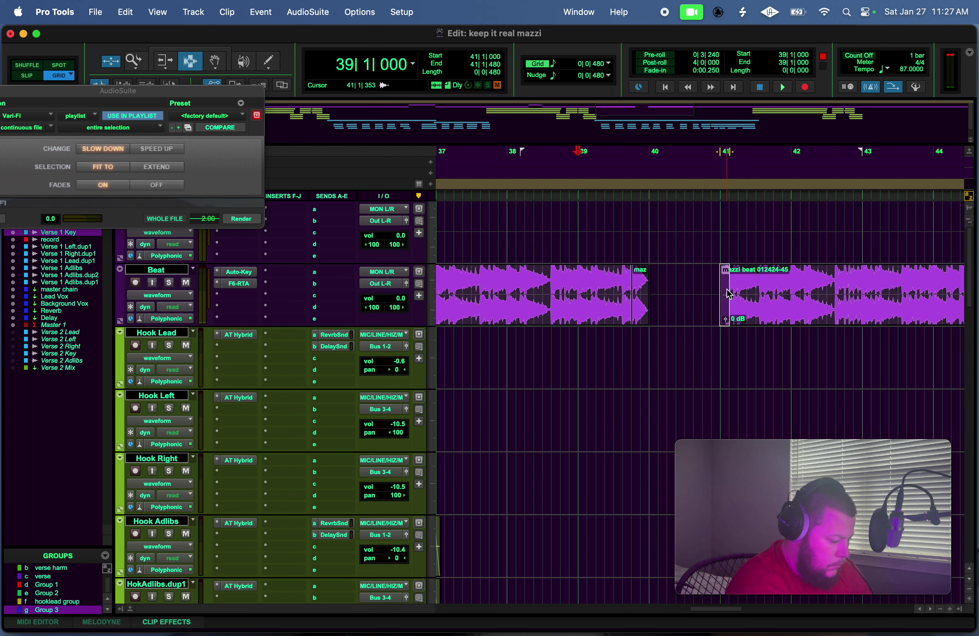
pyautogui.press(',')
pyautogui.press(',')
pyautogui.press(',')
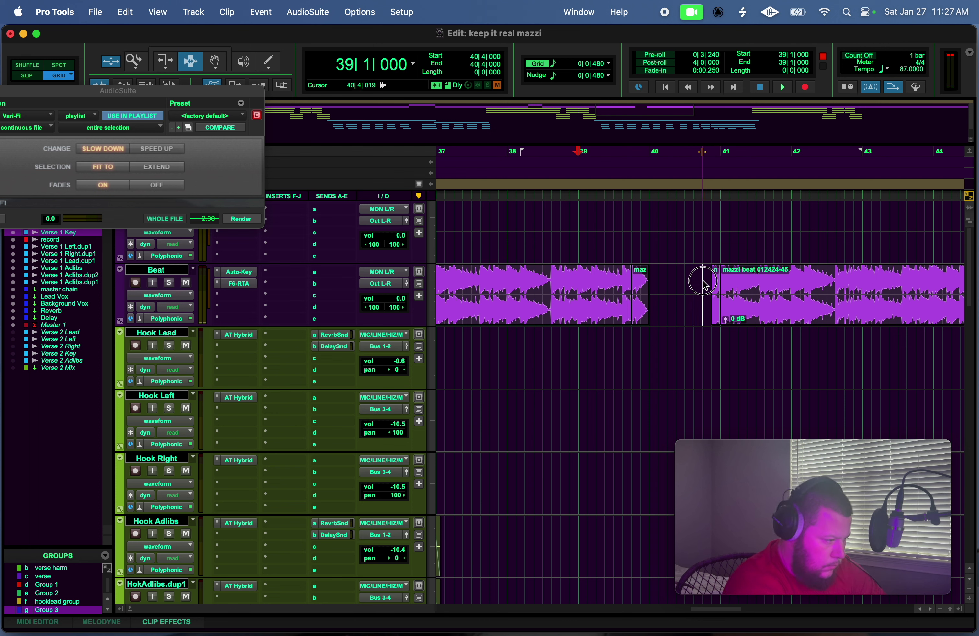
# Group the eighth-note repeats before bar 41 on the Beat track and add a fade-in across the whole group.
pyautogui.moveTo(697, 285); pyautogui.dragTo(721, 281)
pyautogui.rightClick(719, 280)
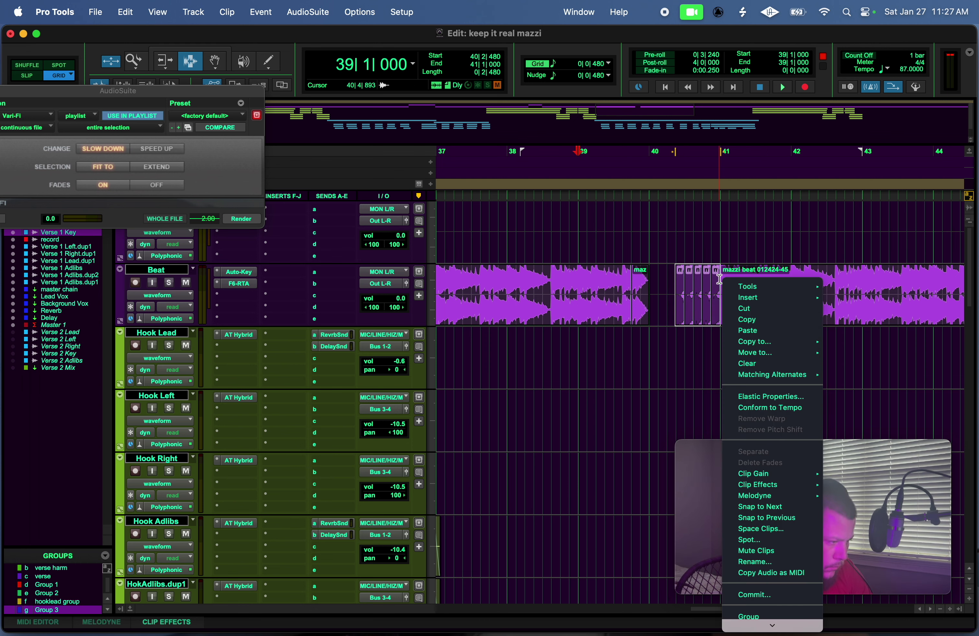
pyautogui.click(792, 616)
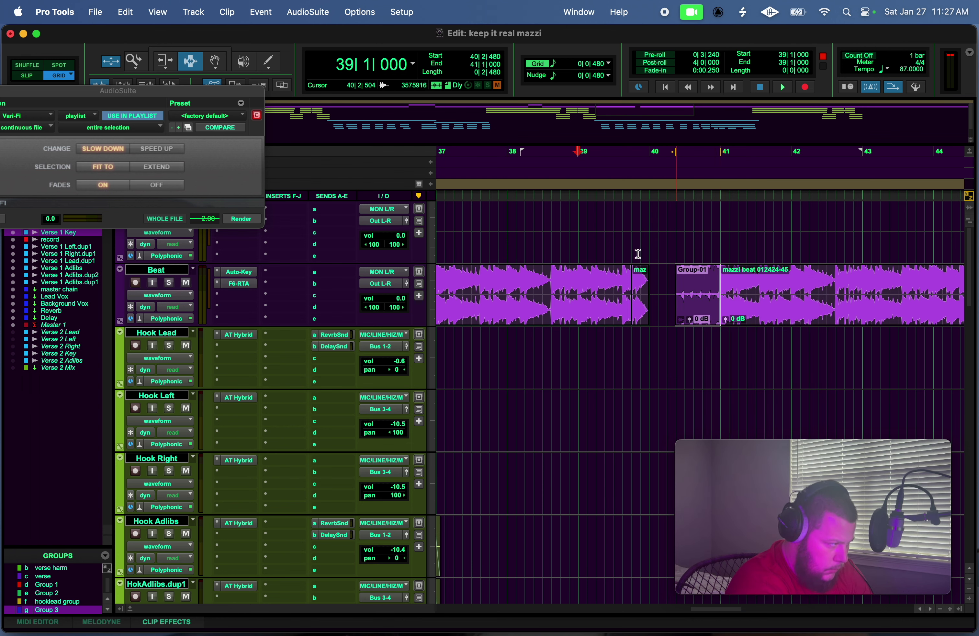
pyautogui.click(161, 48)
pyautogui.moveTo(677, 271); pyautogui.dragTo(733, 276)
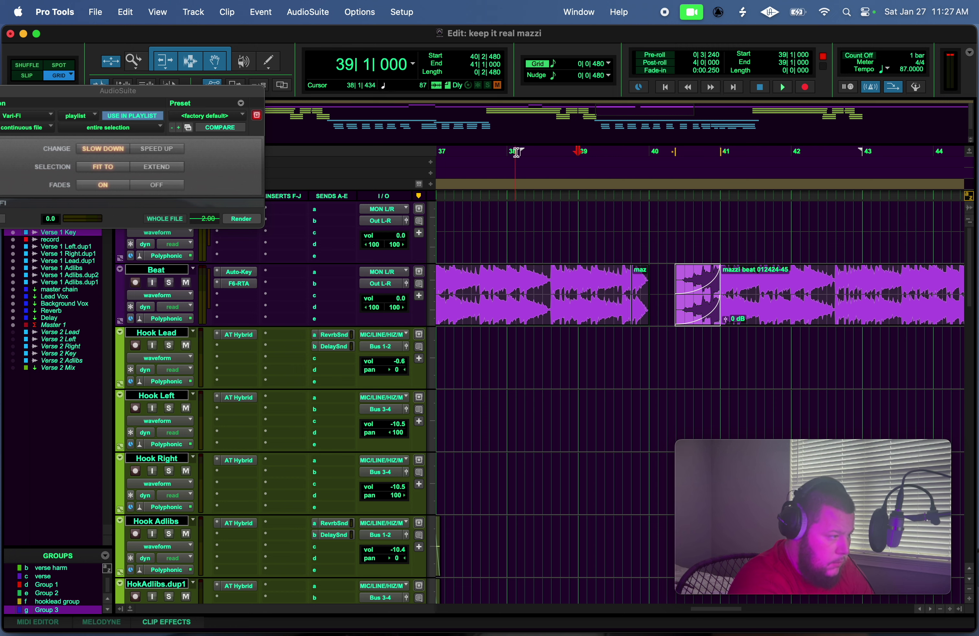
# Audition the faded stutter from bar 39 and undo the fade-in on the grouped clip.
pyautogui.press('space')
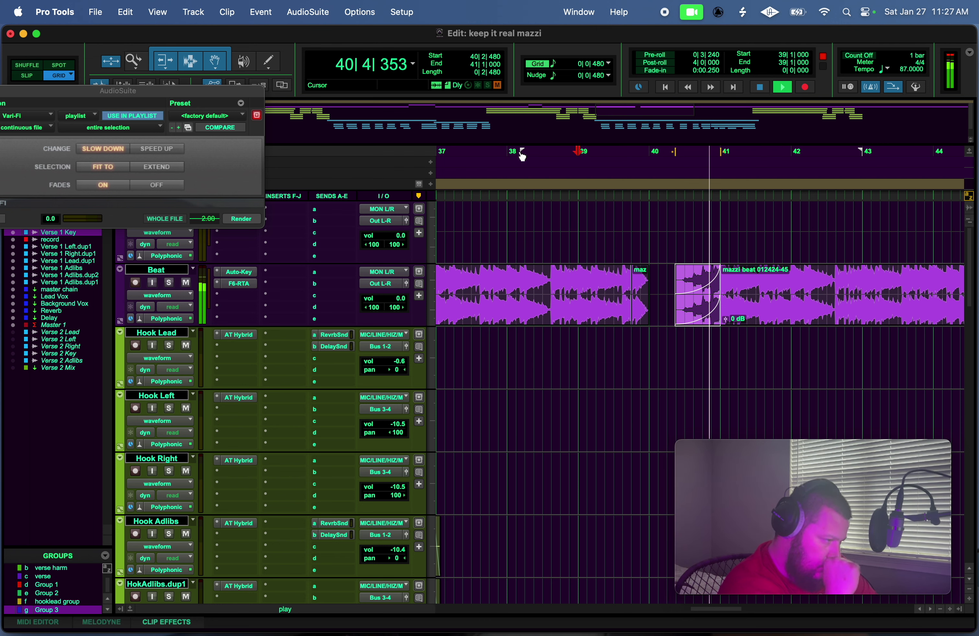
pyautogui.press('space')
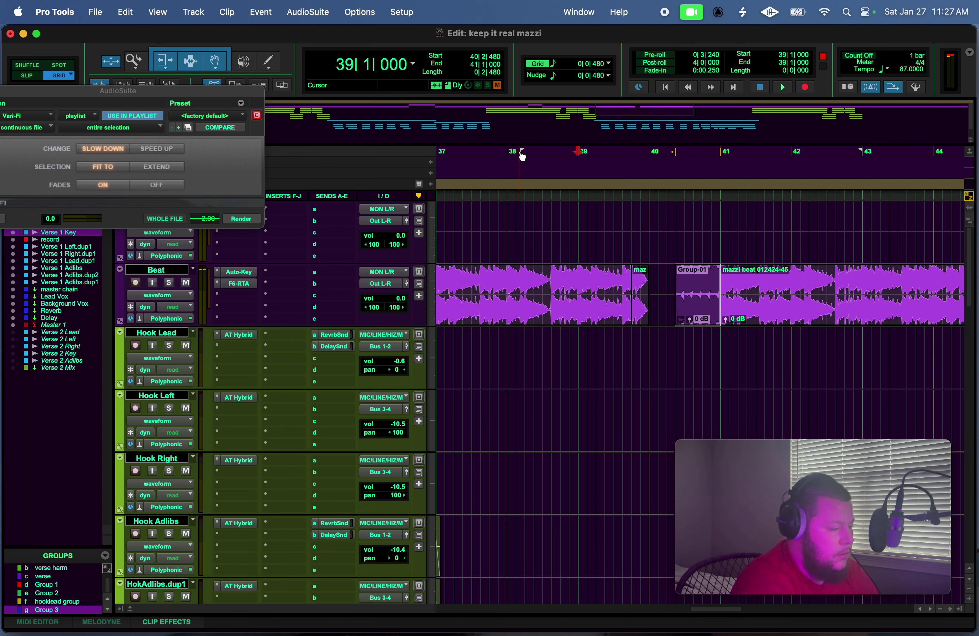
# Using a 1/16-note grid, split the ungrouped stutter and replace the repeats from 40|3|480 to bar 41 on the Beat track with sixteenth-note repeats.
pyautogui.click(596, 71)
pyautogui.click(627, 76)
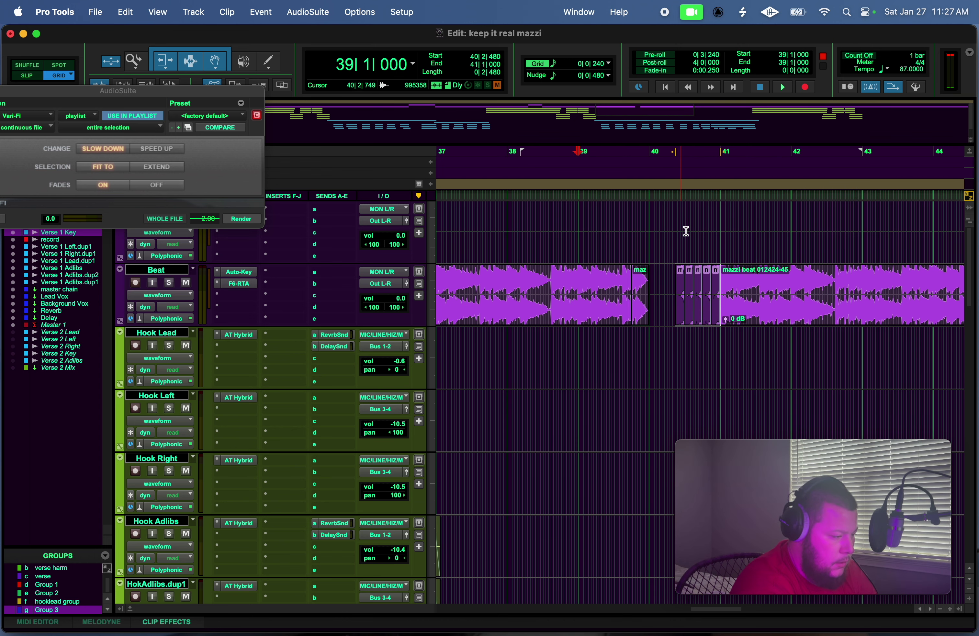
pyautogui.click(698, 276)
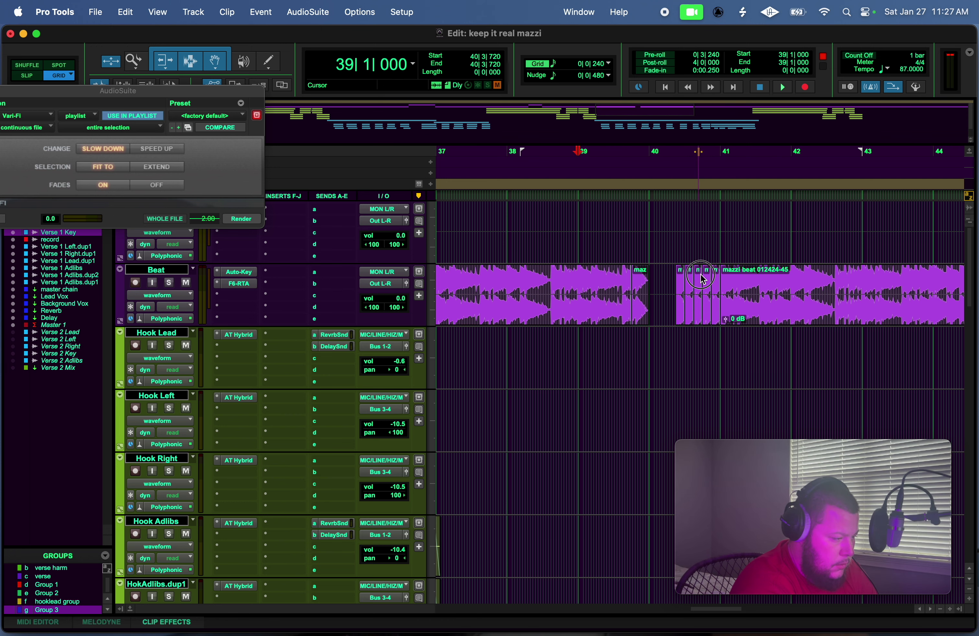
pyautogui.press('super+bracketright')
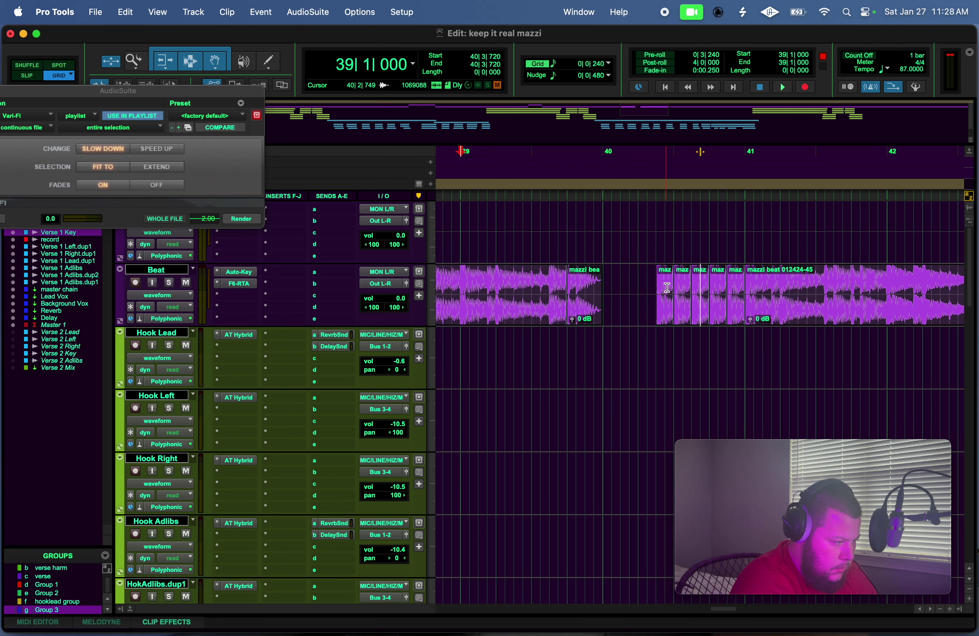
pyautogui.moveTo(668, 291); pyautogui.dragTo(672, 291)
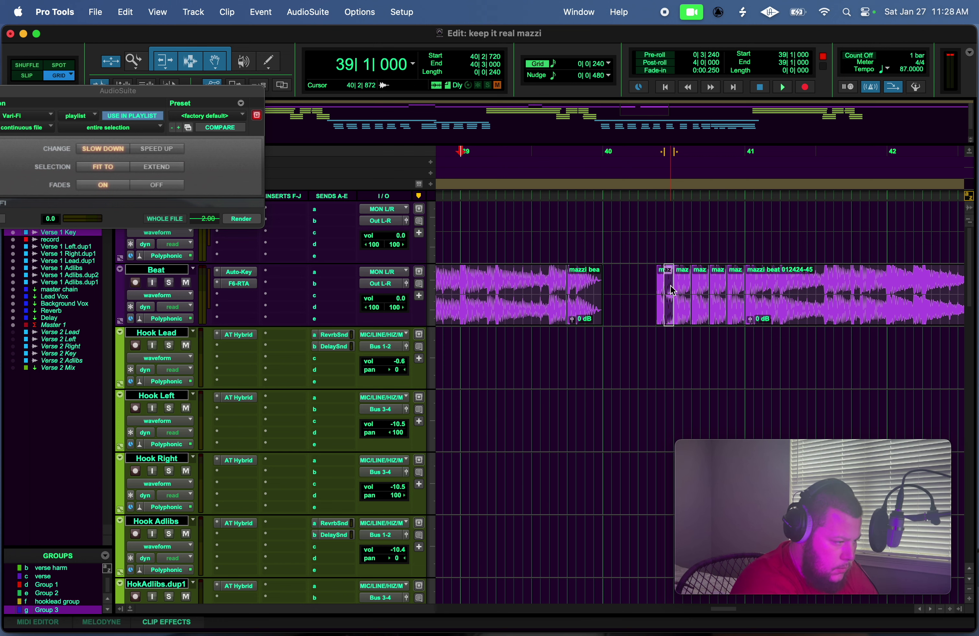
pyautogui.doubleClick(749, 283)
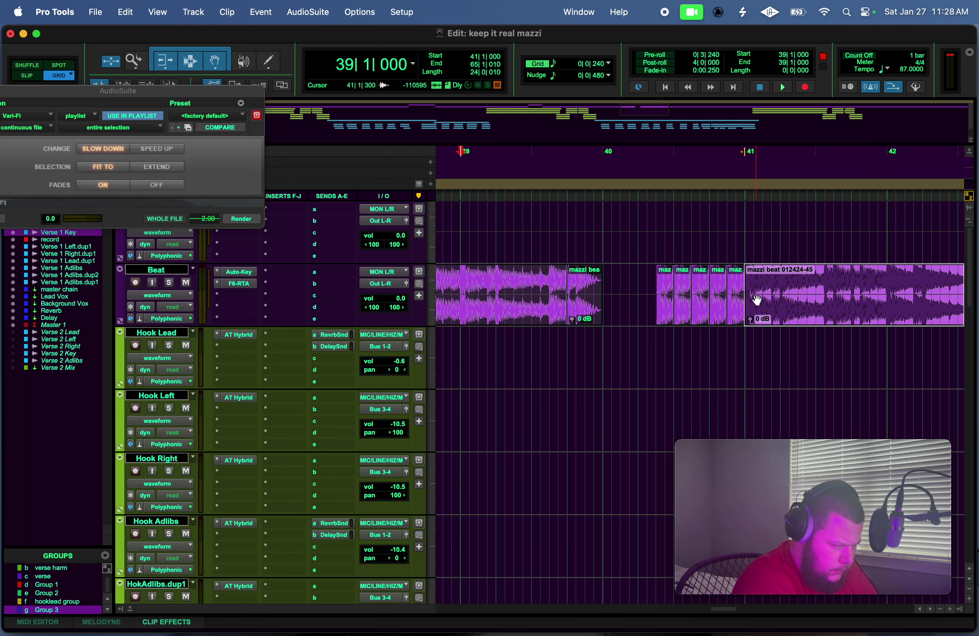
pyautogui.moveTo(755, 292); pyautogui.dragTo(749, 291)
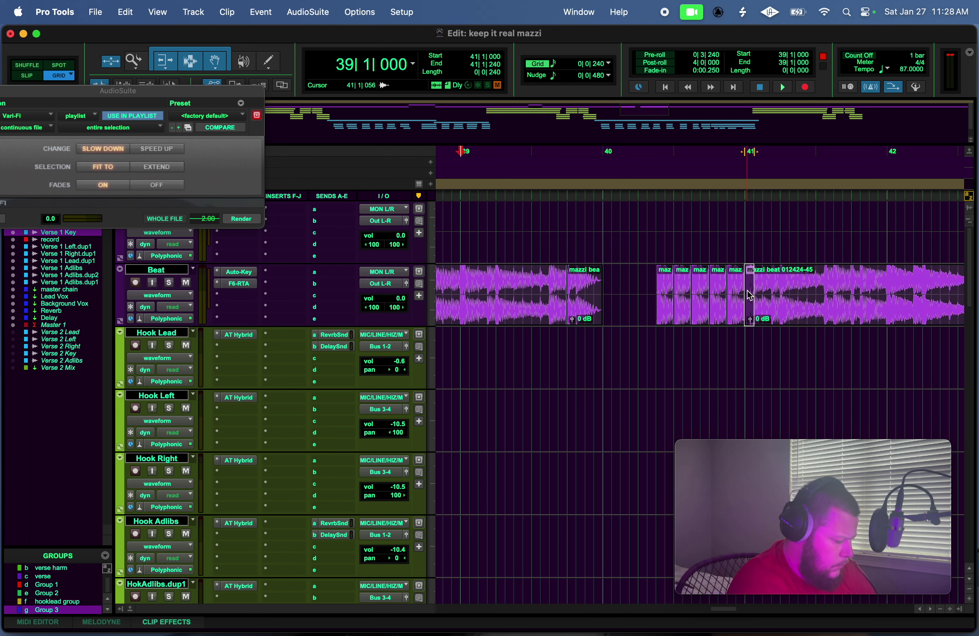
pyautogui.click(744, 292)
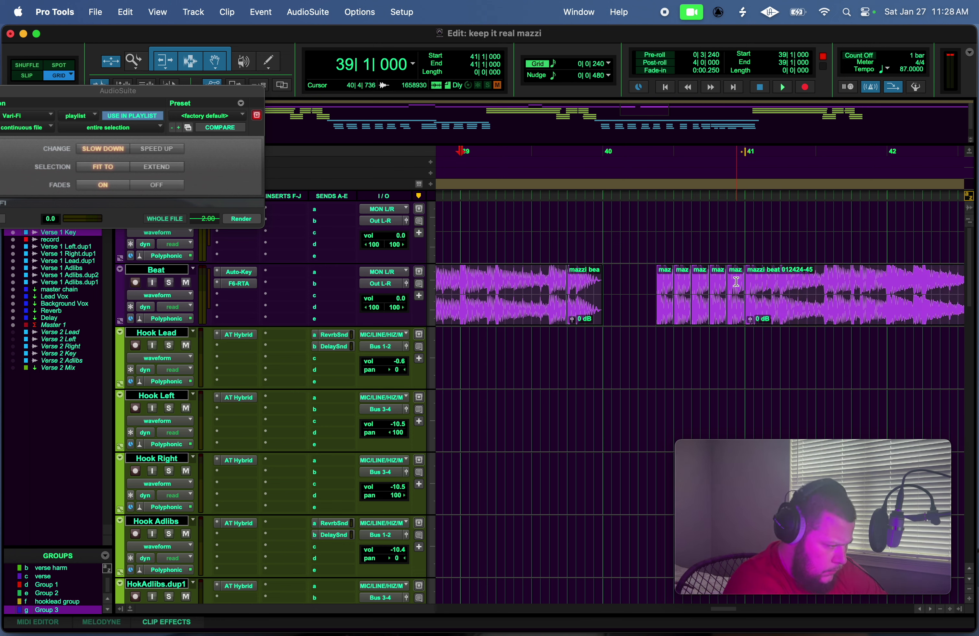
pyautogui.moveTo(739, 284); pyautogui.dragTo(736, 282)
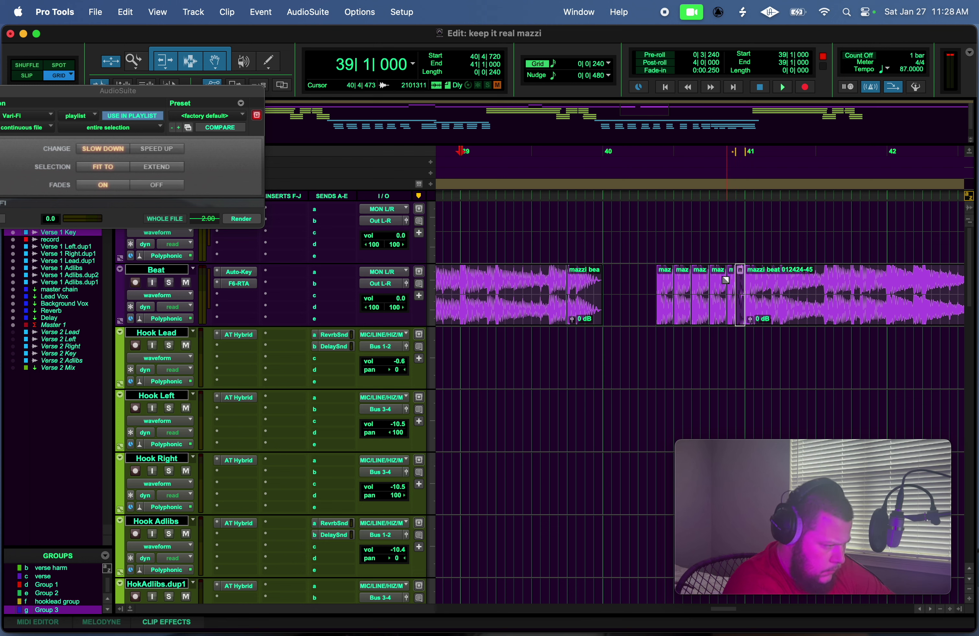
pyautogui.click(722, 279)
pyautogui.click(705, 279)
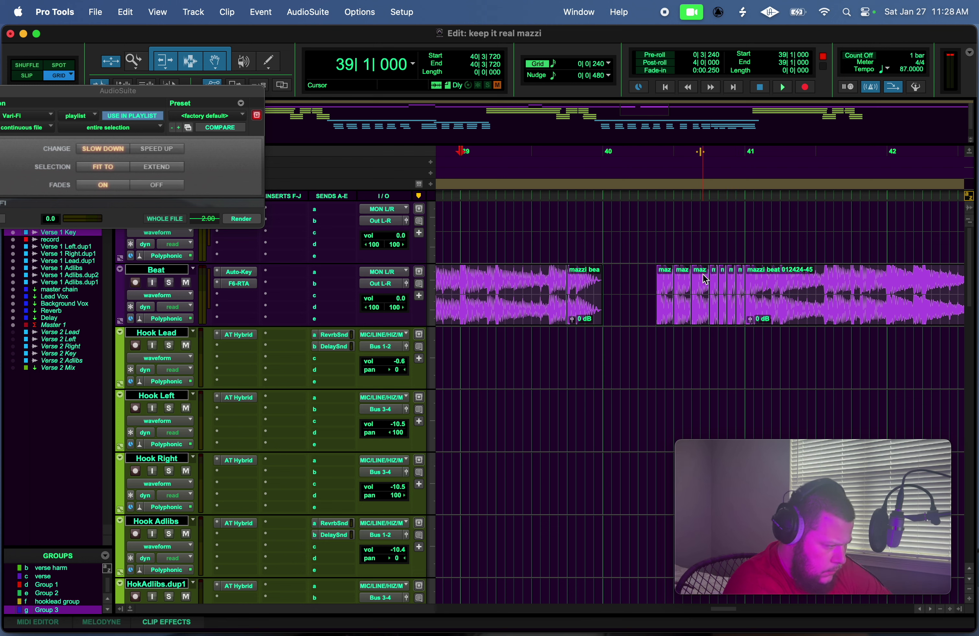
pyautogui.moveTo(657, 277); pyautogui.dragTo(667, 278)
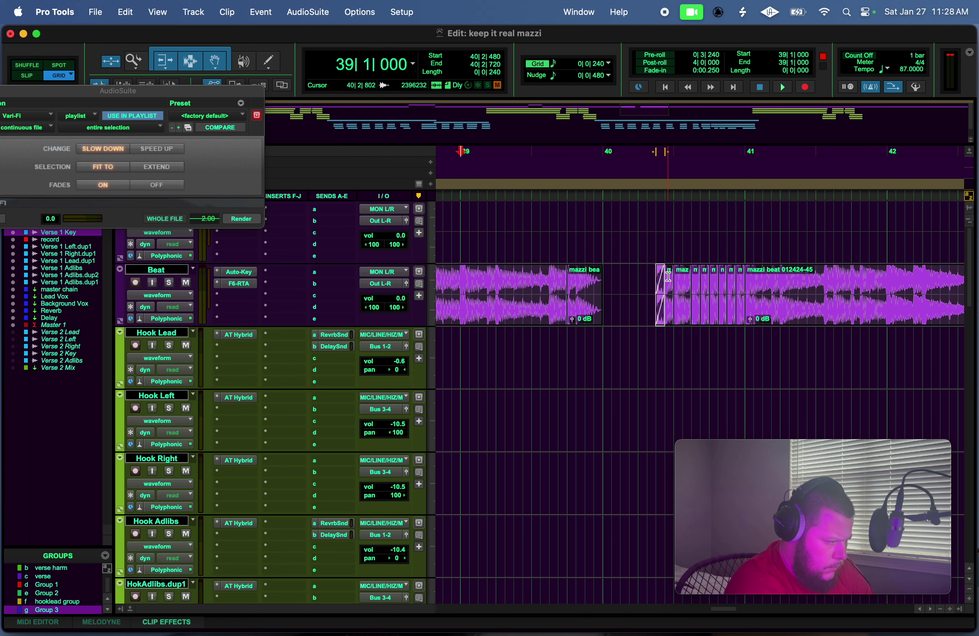
pyautogui.doubleClick(668, 277)
pyautogui.click(659, 279)
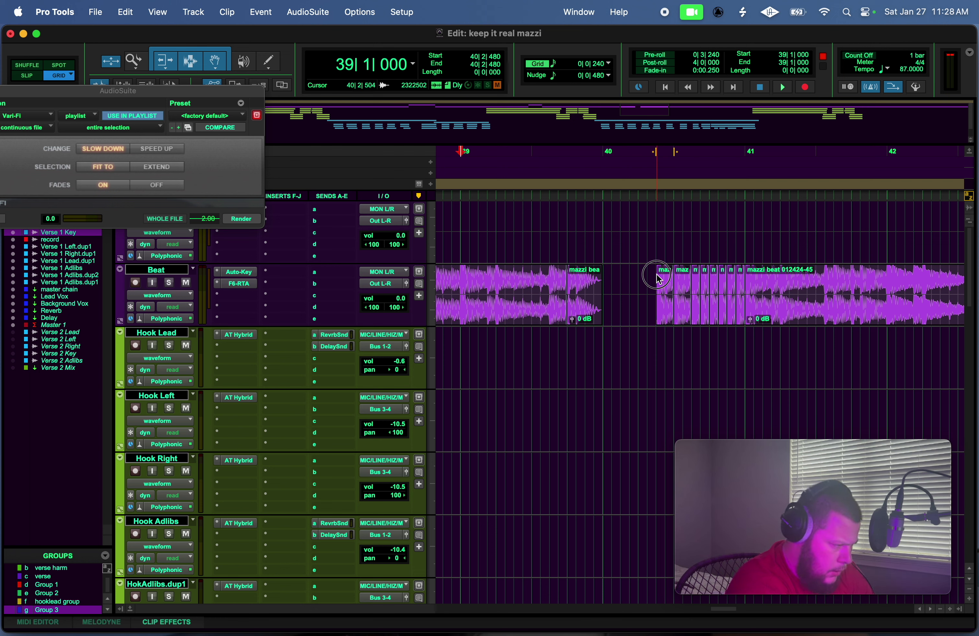
pyautogui.moveTo(654, 275); pyautogui.dragTo(743, 285)
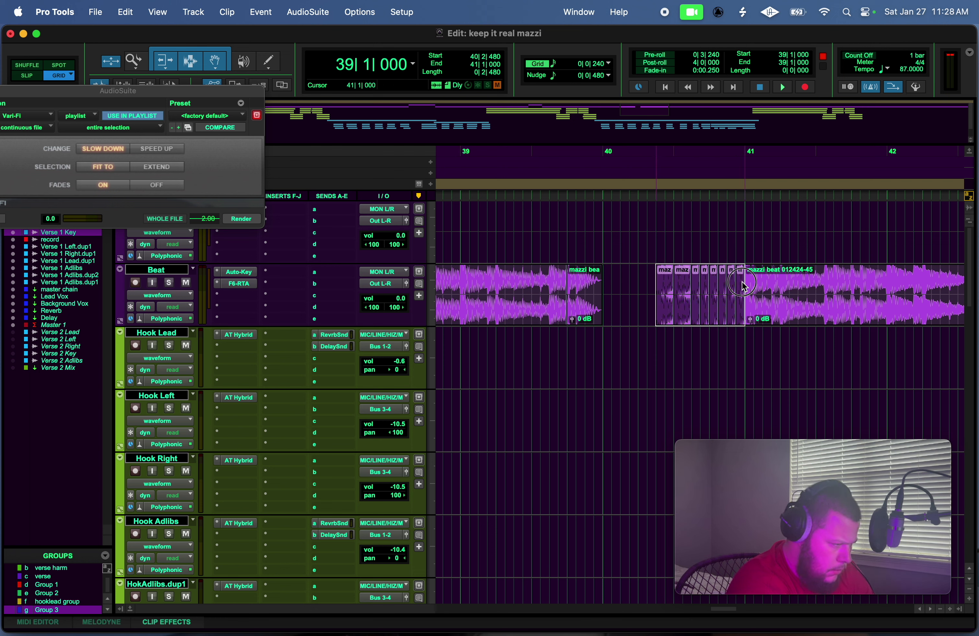
pyautogui.click(727, 290)
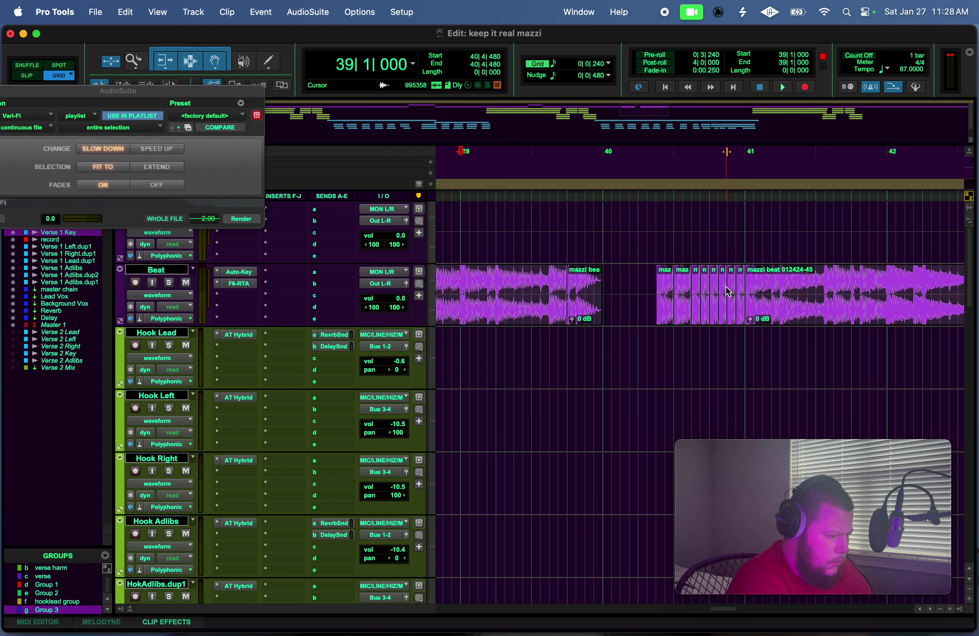
# Group the stutter repeats from 40|2|480 to bar 41 on the Beat track and add a curved fade-in across the group.
pyautogui.moveTo(653, 294); pyautogui.dragTo(743, 312)
pyautogui.rightClick(743, 314)
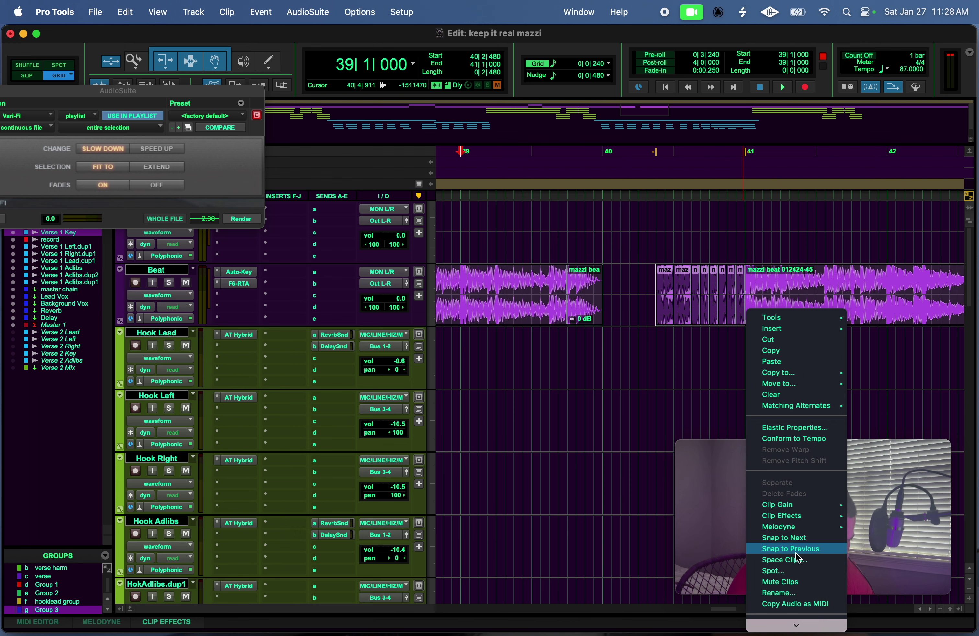
pyautogui.moveTo(795, 626)
pyautogui.click(806, 571)
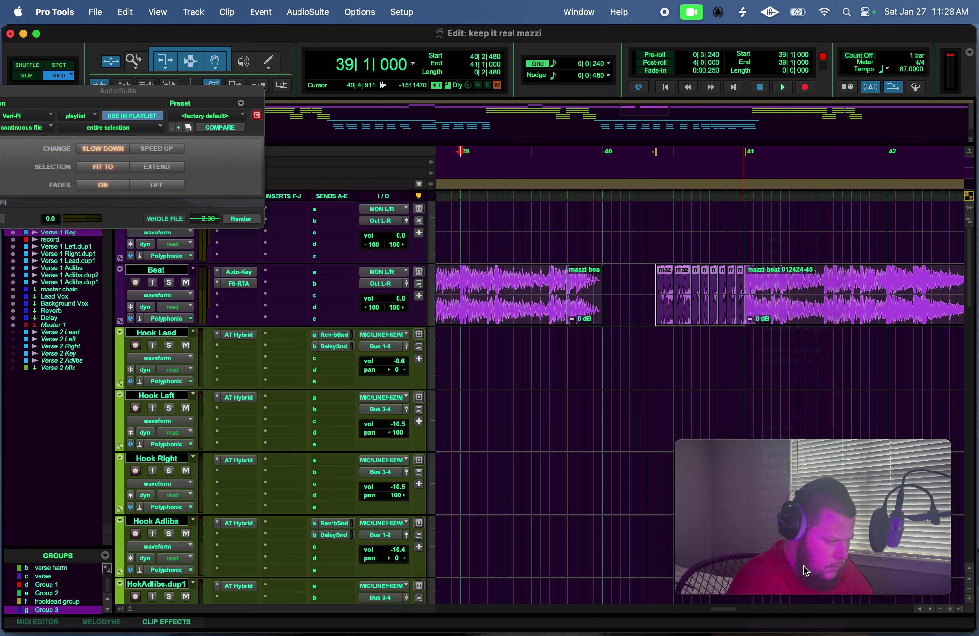
pyautogui.moveTo(662, 271); pyautogui.dragTo(780, 288)
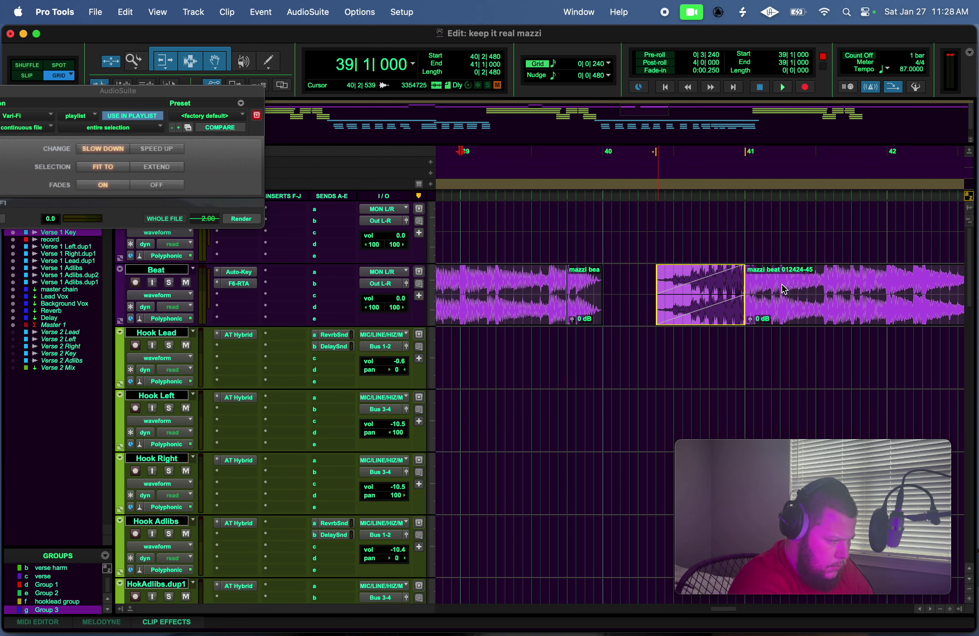
pyautogui.moveTo(702, 279); pyautogui.dragTo(719, 303)
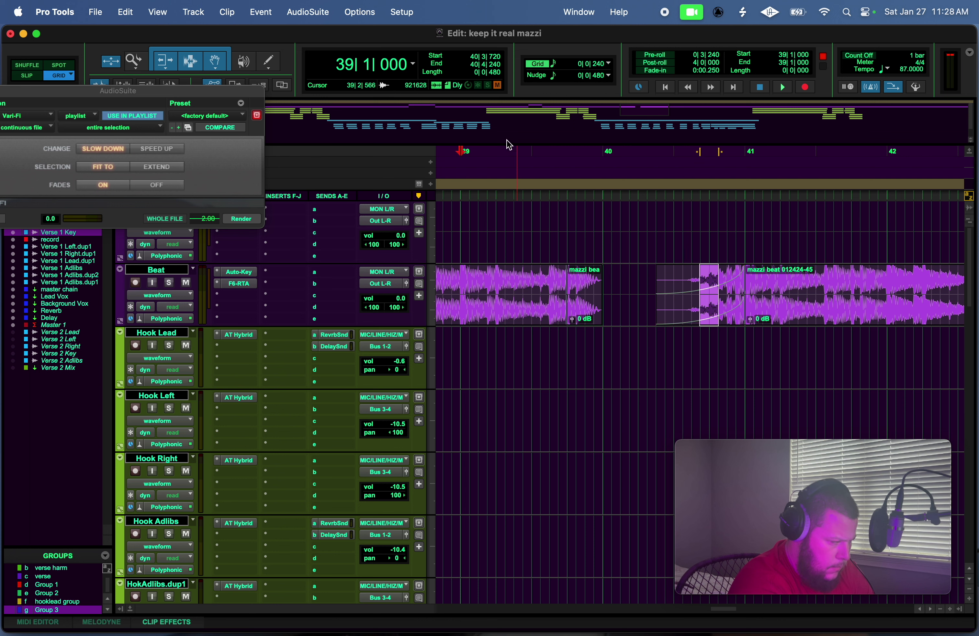
# Audition the faded stutter on the Beat track from 39|1|720 into bar 41.
pyautogui.click(486, 155)
pyautogui.press('space')
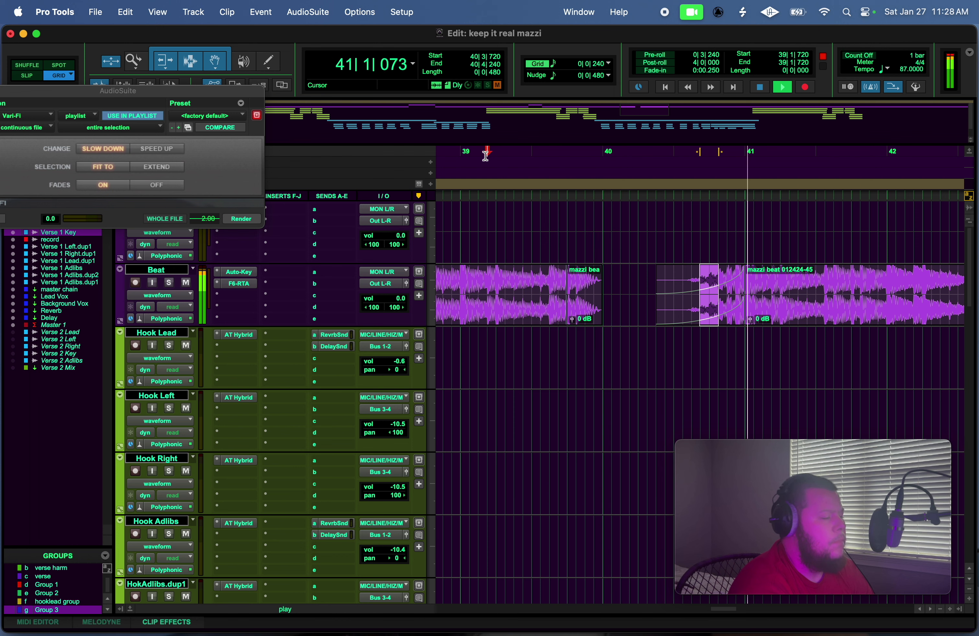
pyautogui.press('space')
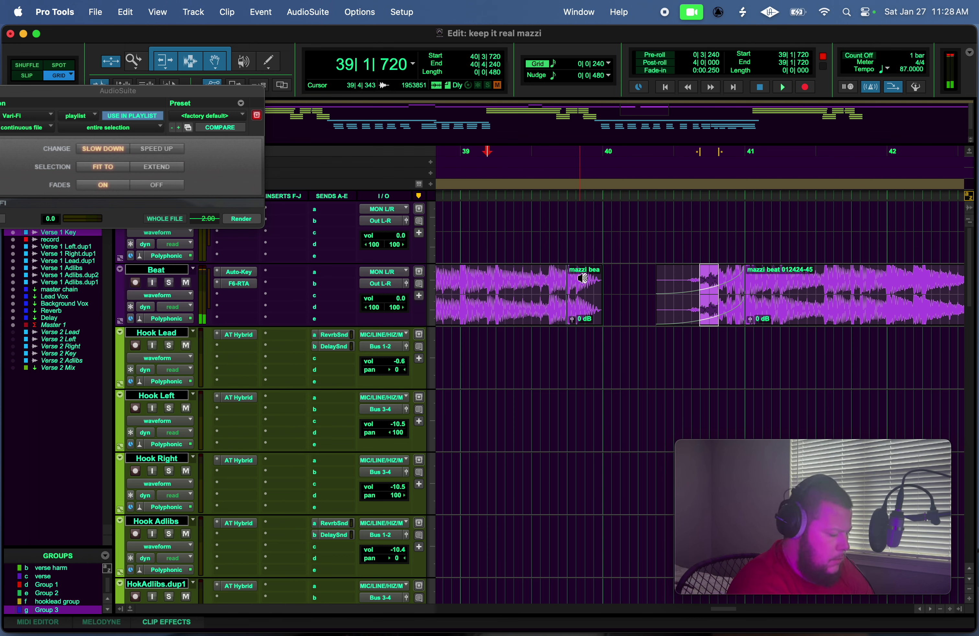
# Remove the start of the grouped stutter up to 40|3|480 and apply a curved fade-in across the remaining group.
pyautogui.press('super+alt+g')
pyautogui.moveTo(634, 274); pyautogui.dragTo(693, 298)
pyautogui.press('Delete')
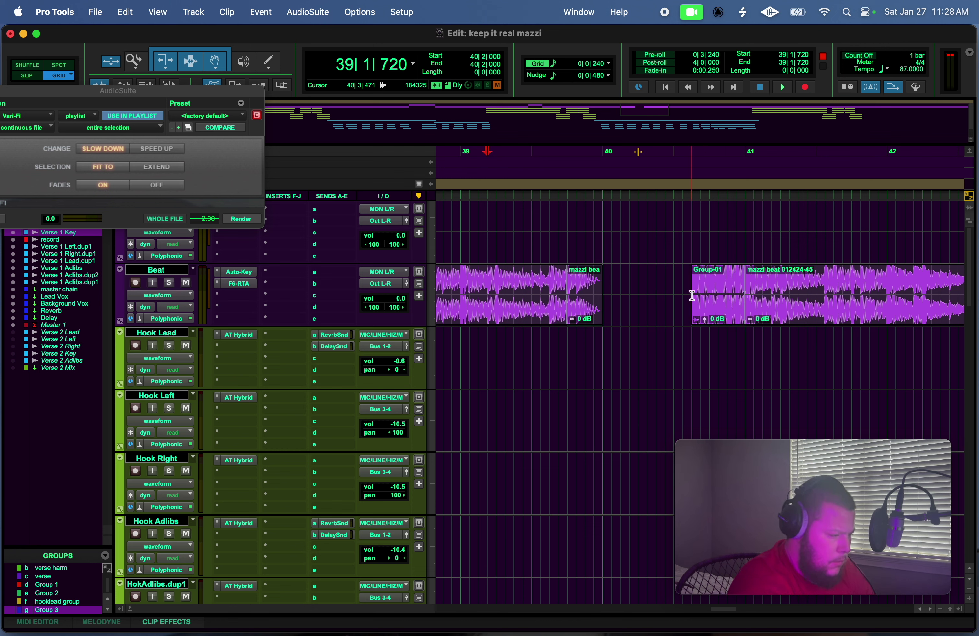
pyautogui.moveTo(697, 270)
pyautogui.mouseDown()
pyautogui.moveTo(748, 279)
pyautogui.moveTo(727, 292)
pyautogui.mouseUp()
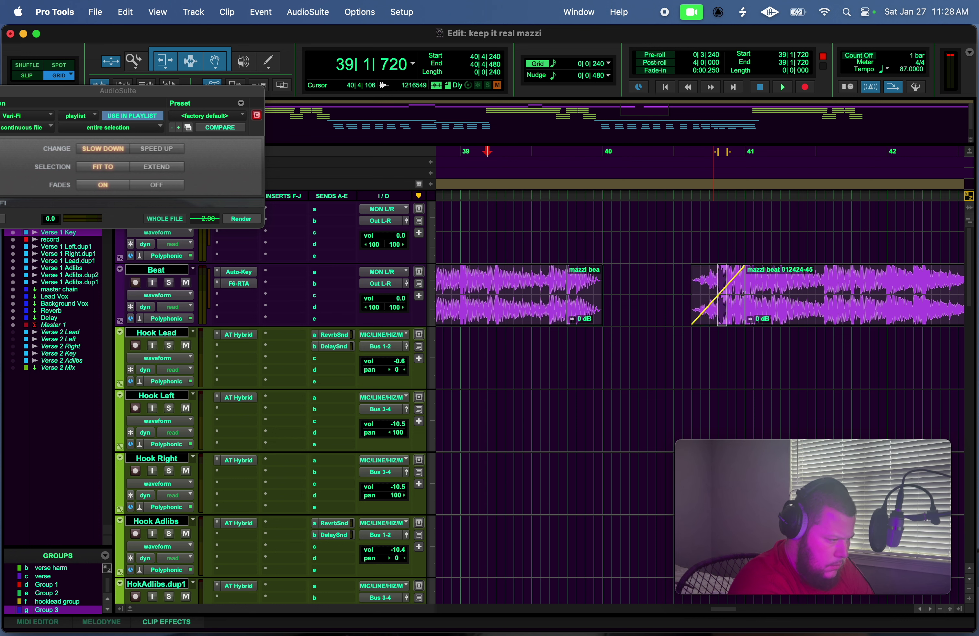
# Audition the shortened stutter, undo the curved shape of its fade-in and audition the linear fade from 39|4|000.
pyautogui.click(592, 168)
pyautogui.press('space')
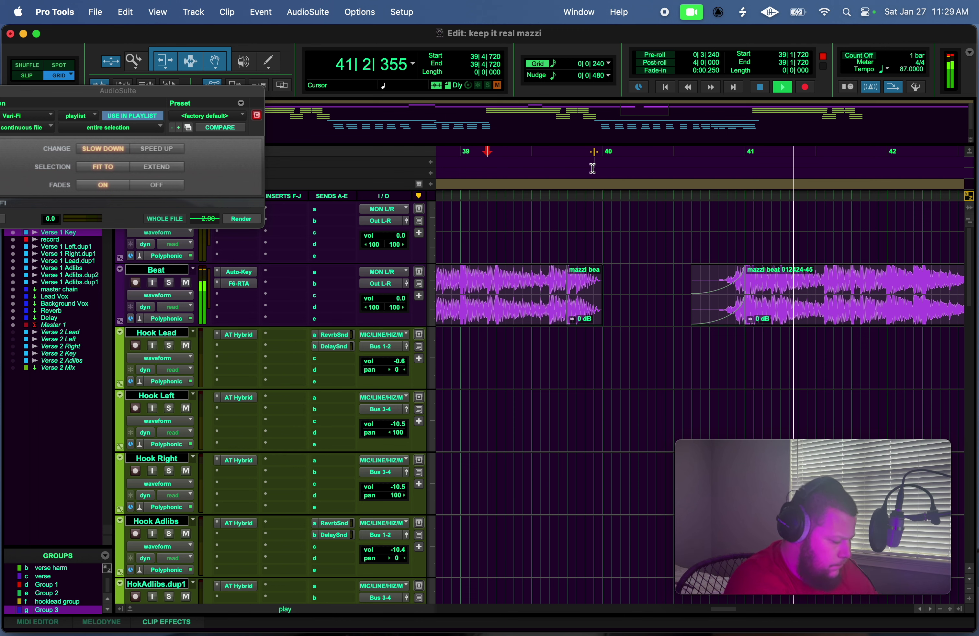
pyautogui.press('super+z')
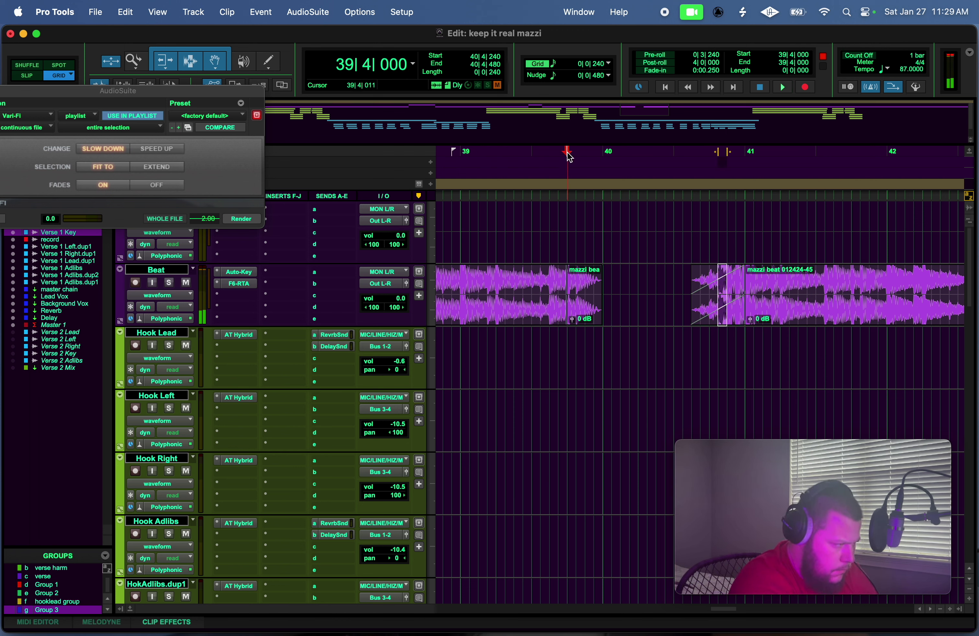
pyautogui.press('space')
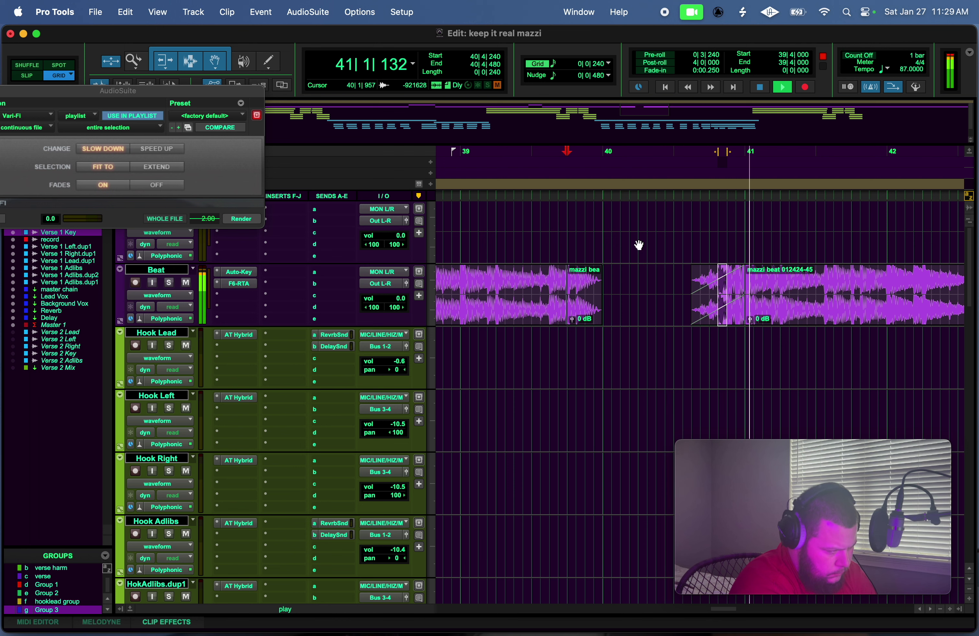
pyautogui.press('space')
# Undo the linear fade-in, the shortened start and the grouping of the stutter repeats before bar 41.
pyautogui.press('super+z')
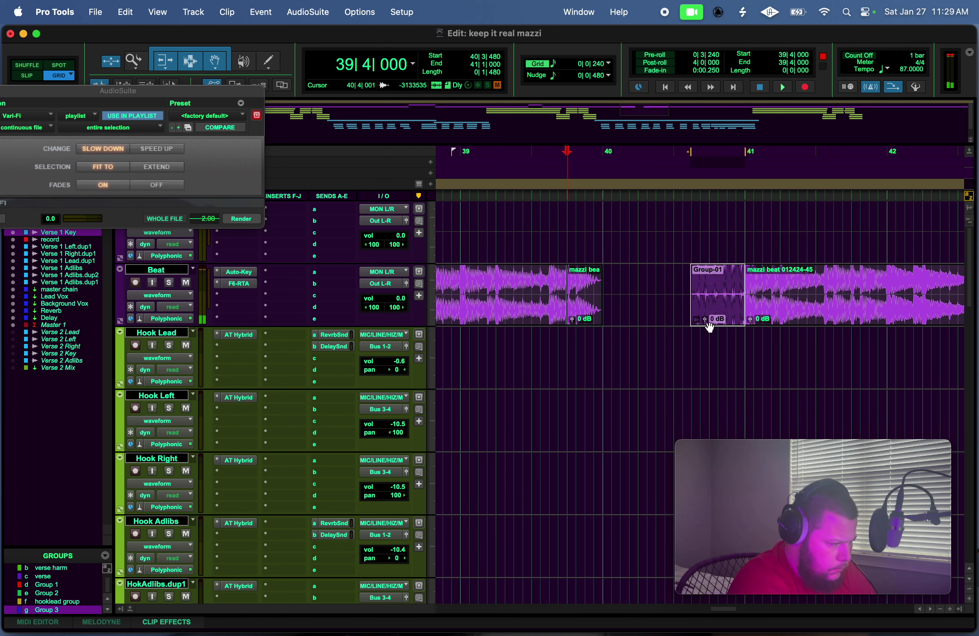
pyautogui.press('super+z')
pyautogui.press('super+z')
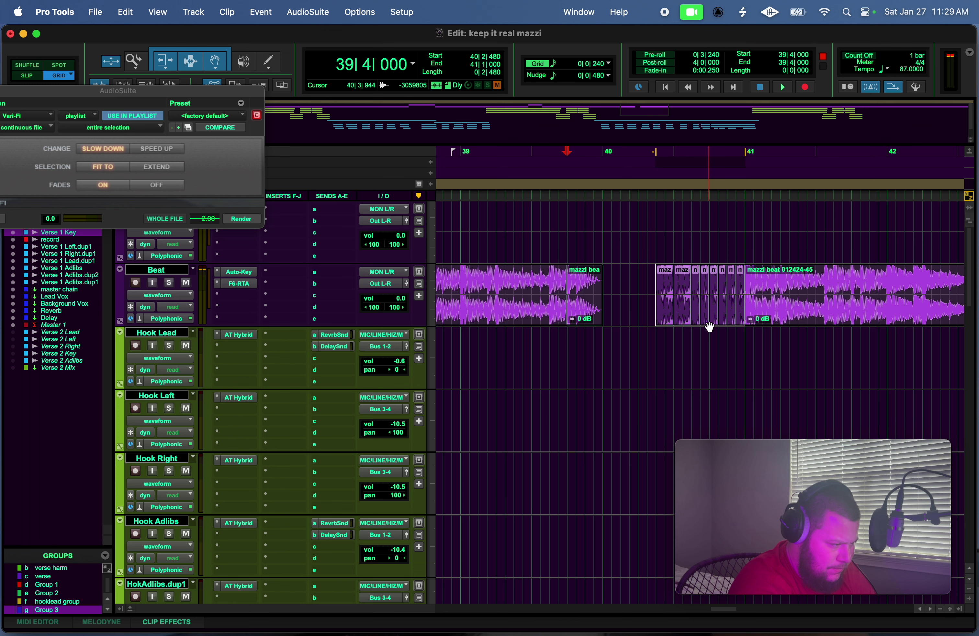
# Delete the stutter repeats between 40|2|480 and 40|3|480 on the Beat track.
pyautogui.click(665, 314)
pyautogui.click(682, 314)
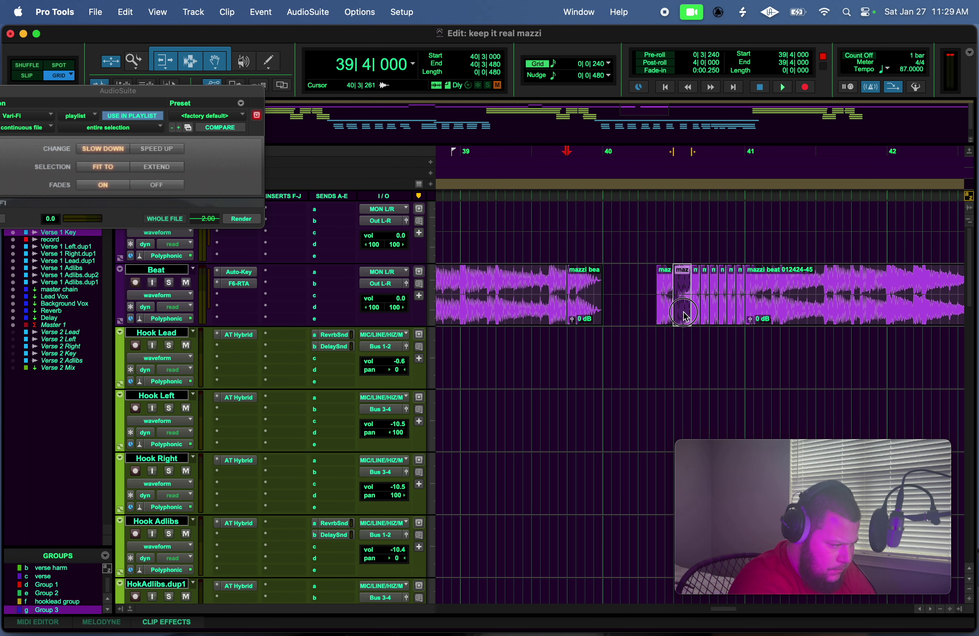
pyautogui.click(701, 312)
pyautogui.press('Delete')
pyautogui.click(665, 314)
pyautogui.press('Delete')
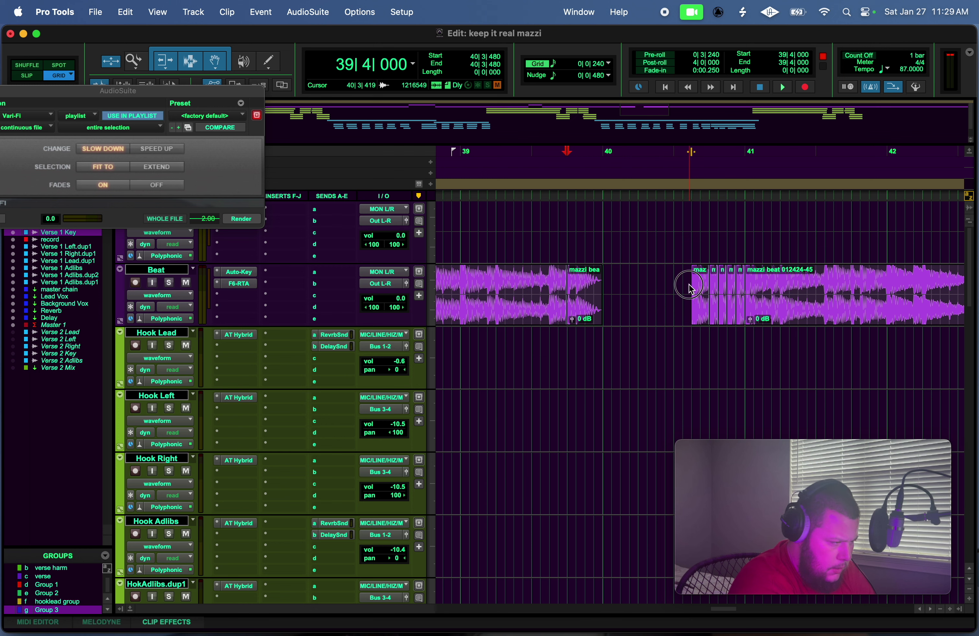
# Group the remaining stutter repeats from 40|3|480 to bar 41 on the Beat track.
pyautogui.moveTo(692, 289); pyautogui.dragTo(740, 291)
pyautogui.rightClick(741, 289)
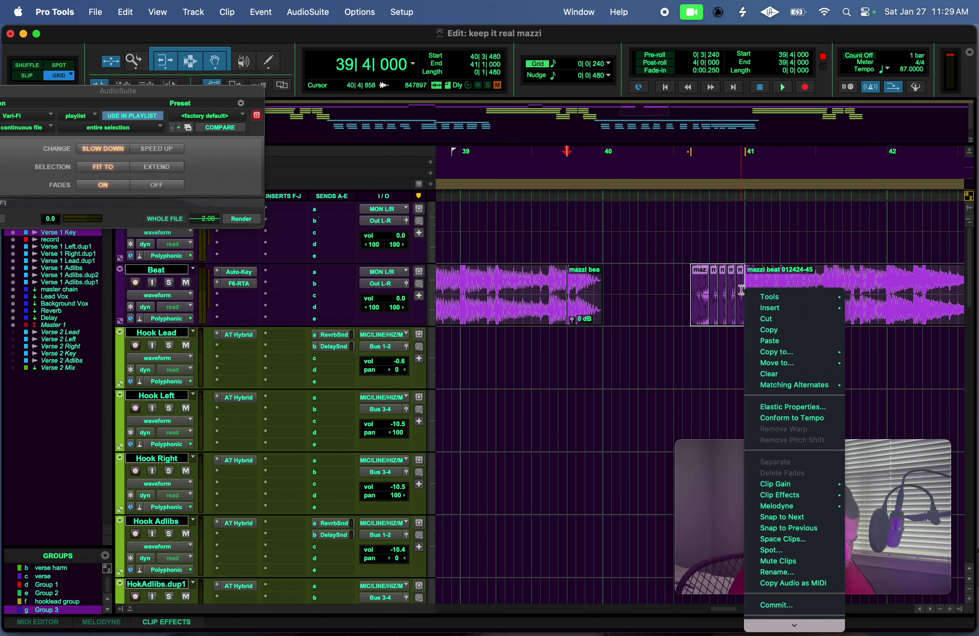
pyautogui.scroll(-3, 803, 599)
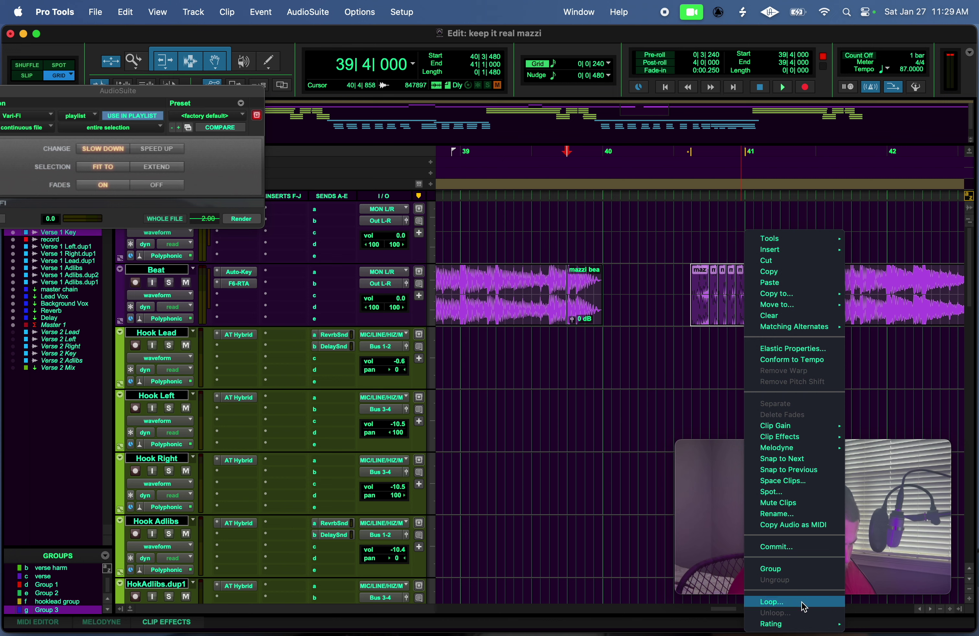
pyautogui.click(802, 575)
# Add a linear fade-in across the new group, audition it from before bar 40 and undo the fade-in.
pyautogui.moveTo(690, 266); pyautogui.dragTo(746, 283)
pyautogui.click(546, 162)
pyautogui.press('space')
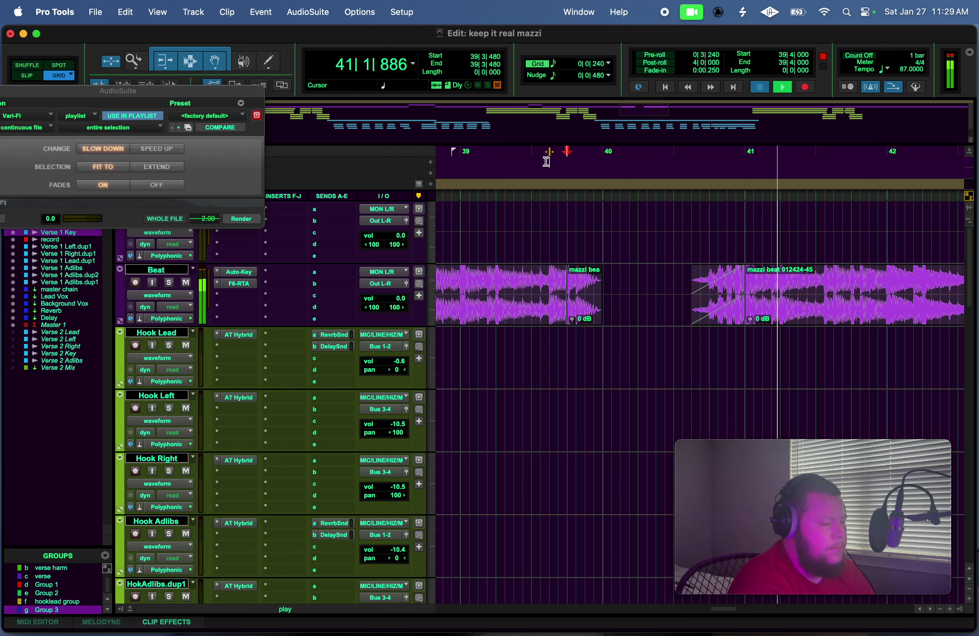
pyautogui.press('space')
pyautogui.press('super+z')
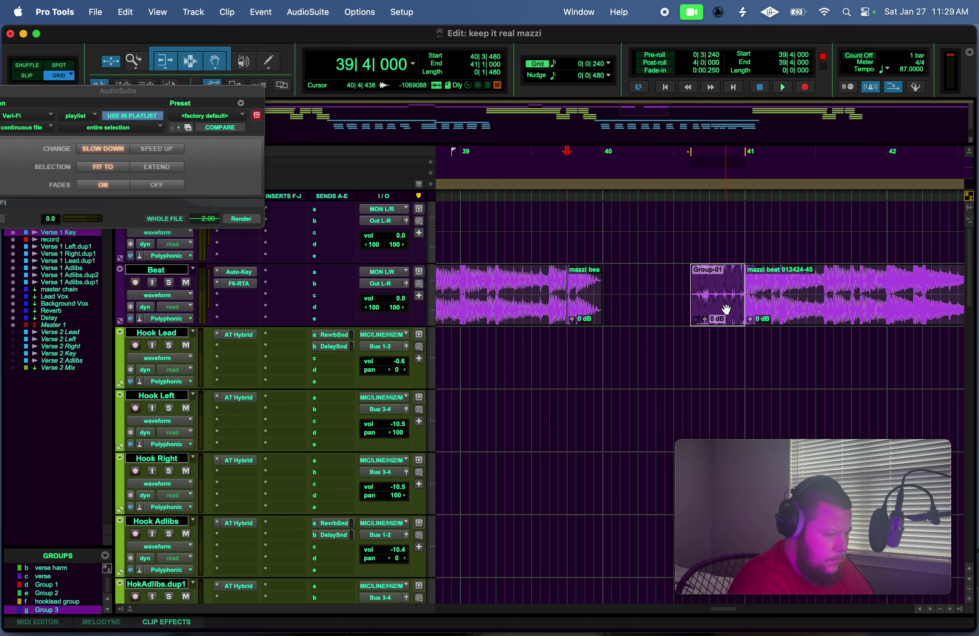
# Audition the Beat track from 41|1|480 with a wider view of the surrounding bars.
pyautogui.click(940, 601)
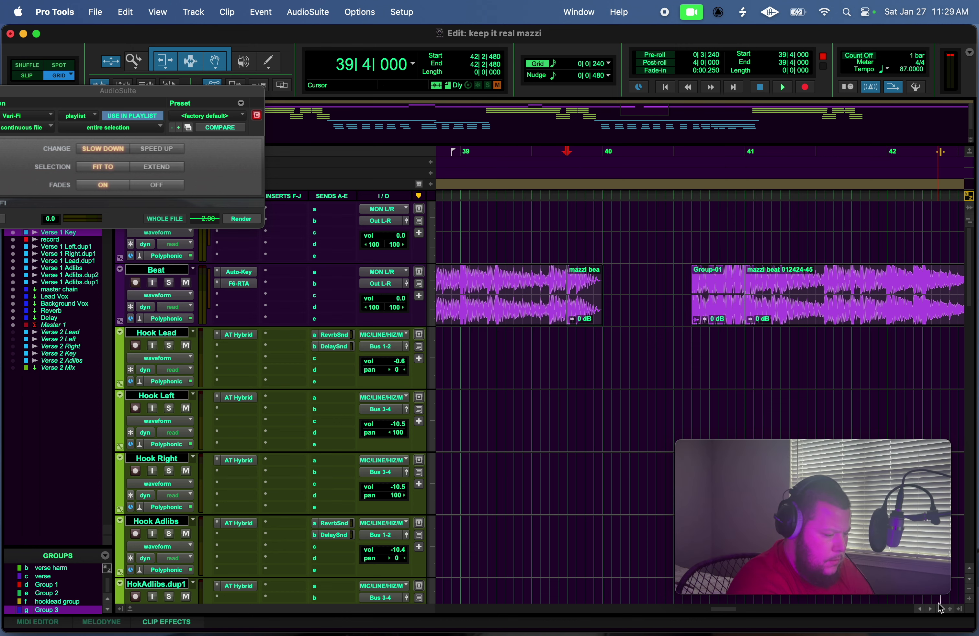
pyautogui.click(941, 609)
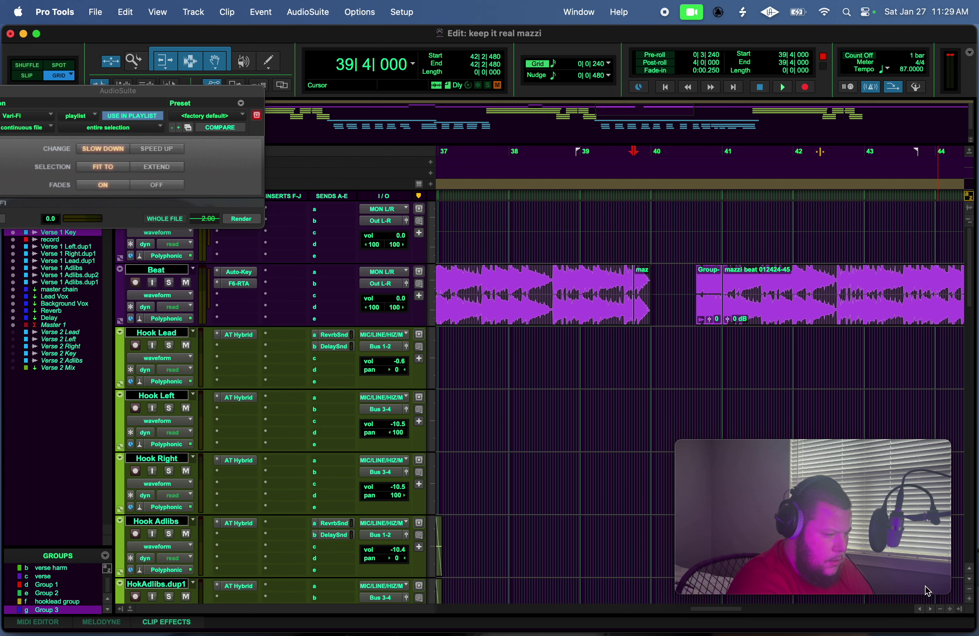
pyautogui.press('space')
pyautogui.click(728, 152)
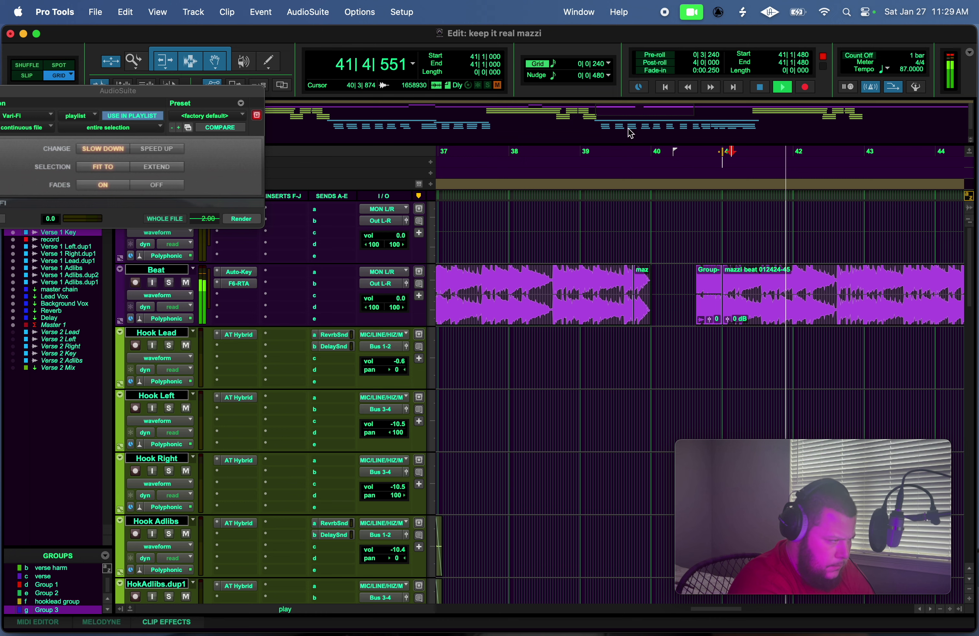
# Set the grid to 1 bar and split the Beat track's clip at bar 45.
pyautogui.click(605, 65)
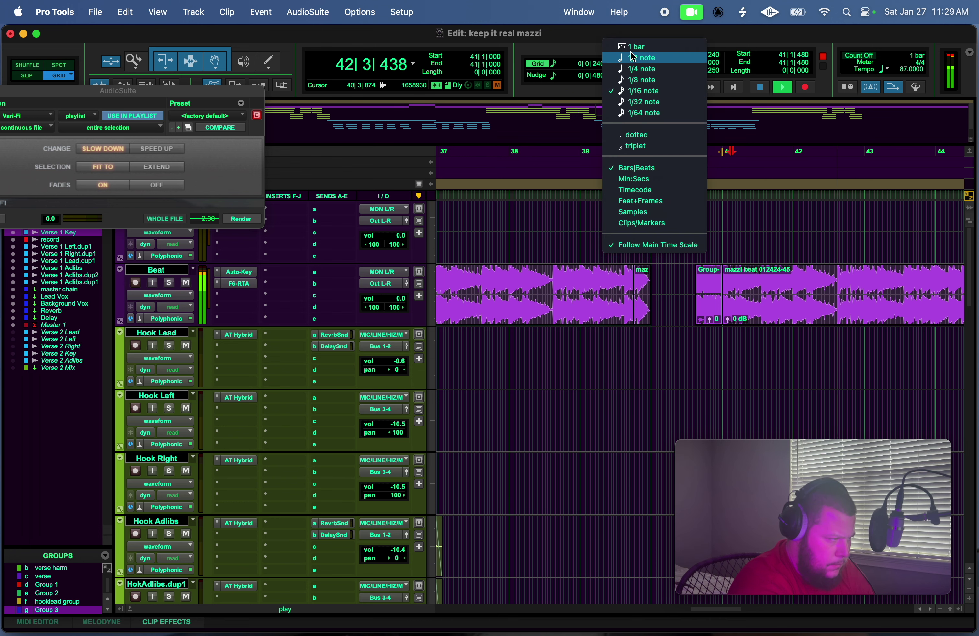
pyautogui.click(634, 53)
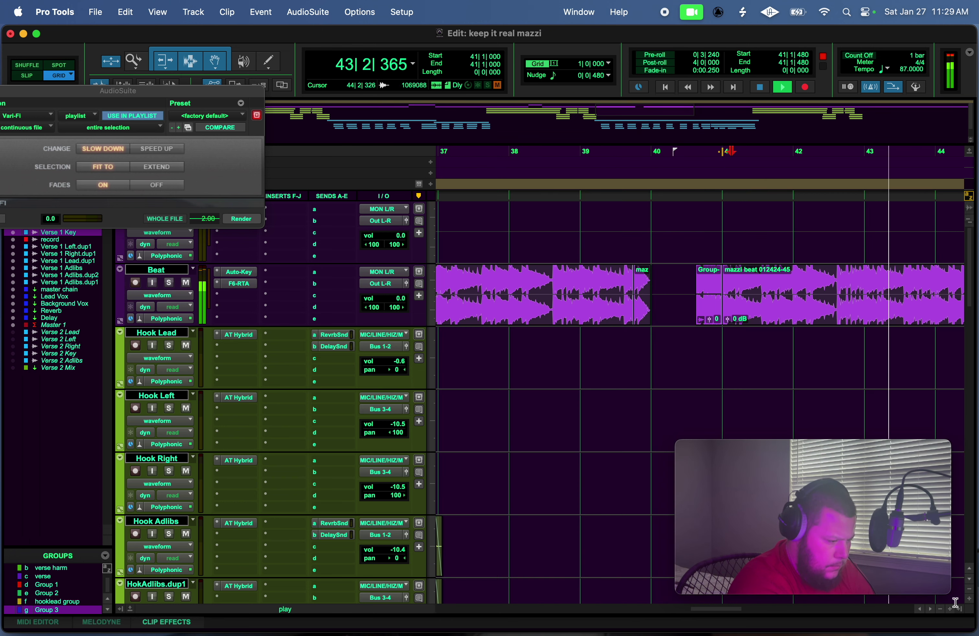
pyautogui.click(941, 609)
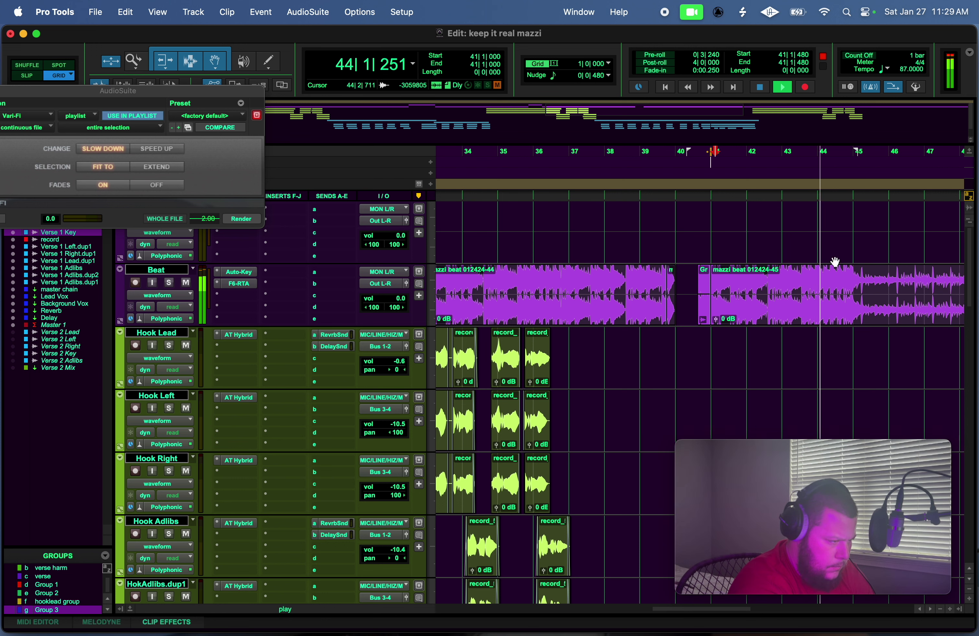
pyautogui.click(853, 269)
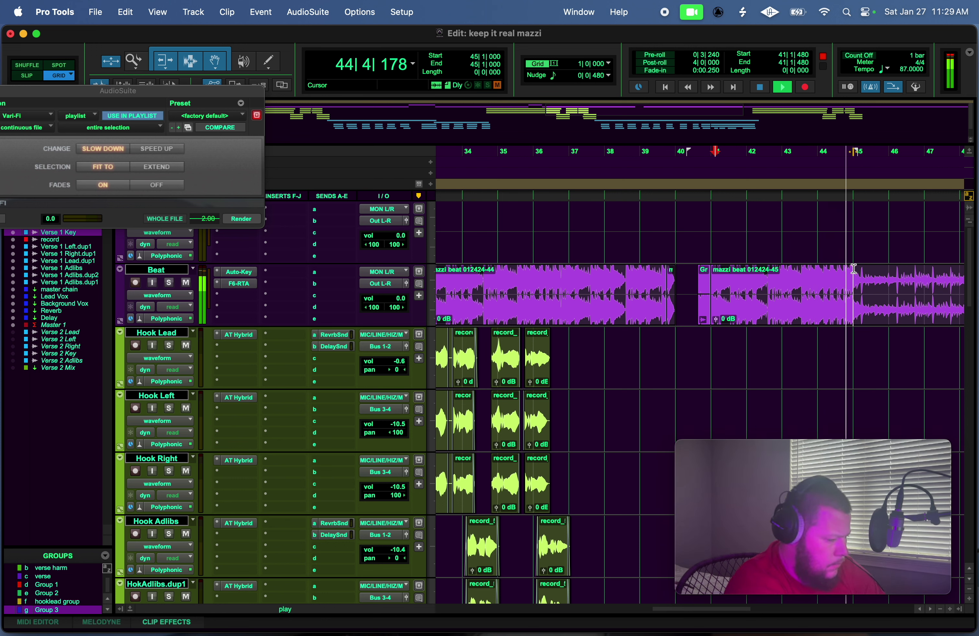
pyautogui.press('super+e')
# Move the stutter group and the clip spanning bars 41 to 45 from Beat to the track above, keeping their timing.
pyautogui.click(815, 296)
pyautogui.doubleClick(815, 296)
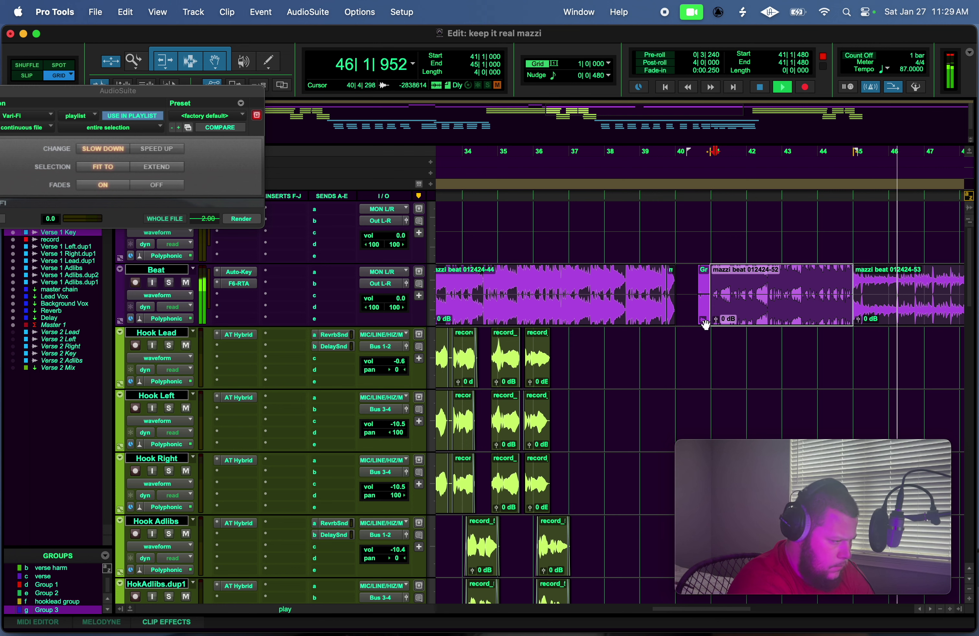
pyautogui.moveTo(706, 322); pyautogui.dragTo(733, 268)
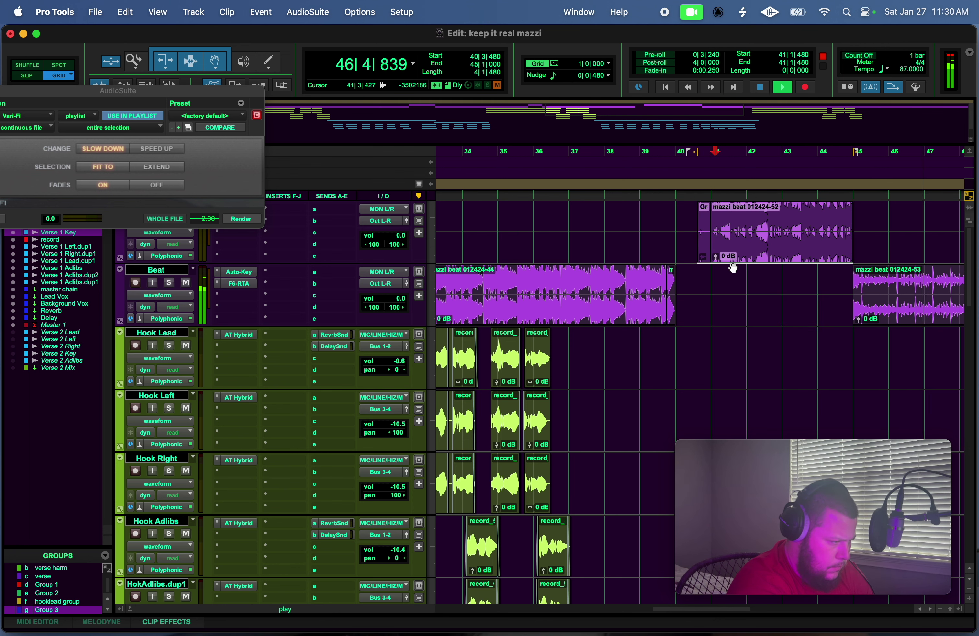
# Audition the transition from bar 39 into the section moved to the track above Beat.
pyautogui.press('Left')
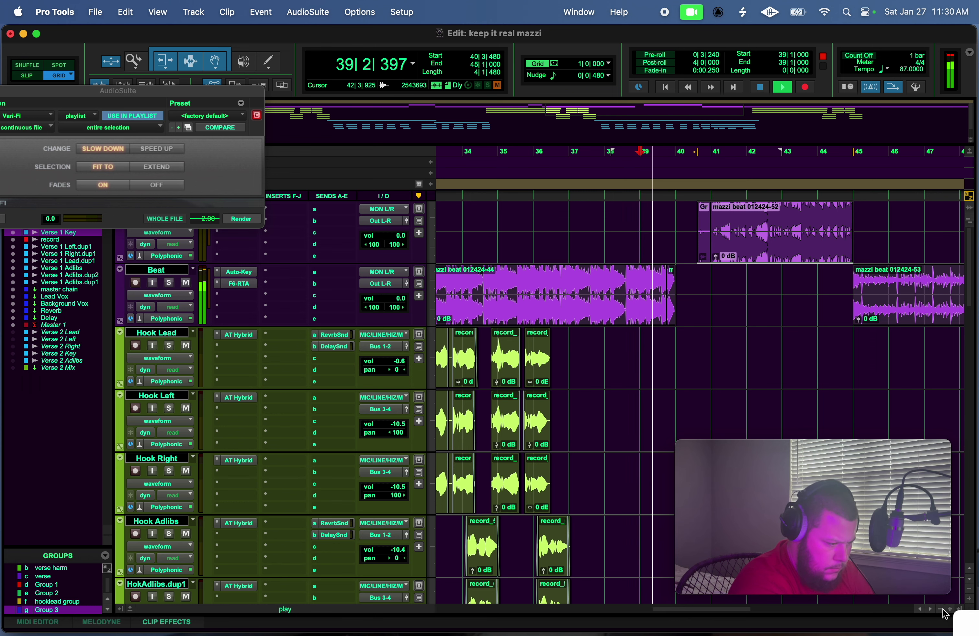
pyautogui.click(950, 609)
pyautogui.click(950, 610)
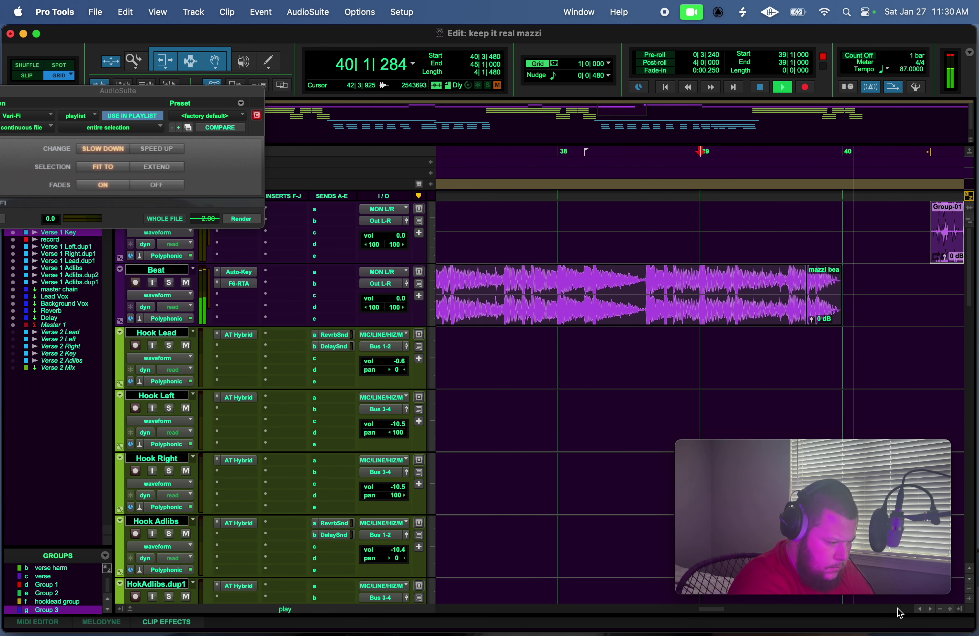
pyautogui.moveTo(705, 609); pyautogui.dragTo(722, 605)
pyautogui.click(737, 239)
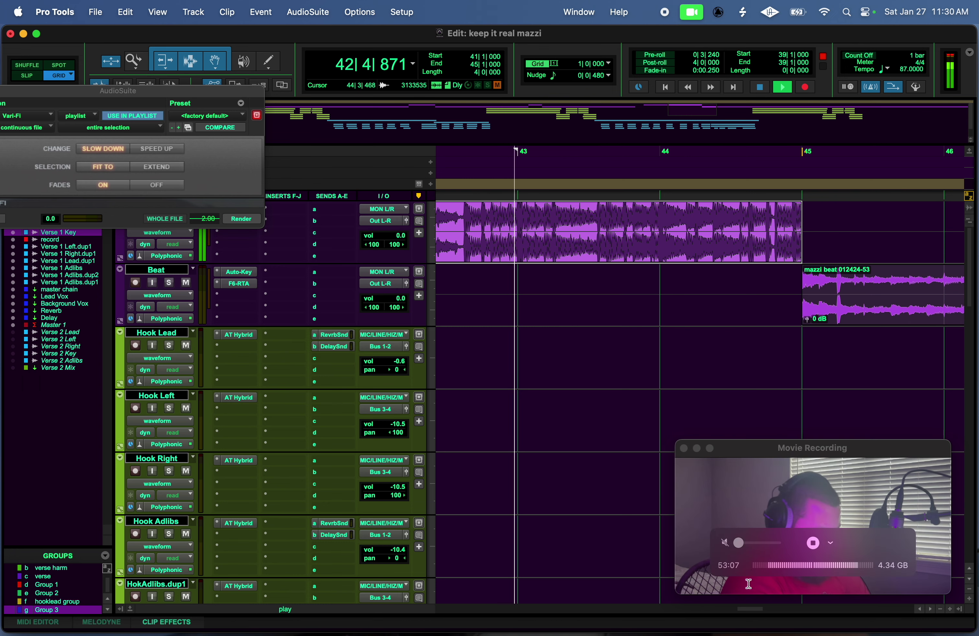
pyautogui.moveTo(743, 612)
pyautogui.mouseDown()
pyautogui.moveTo(704, 607)
pyautogui.moveTo(728, 605)
pyautogui.mouseUp()
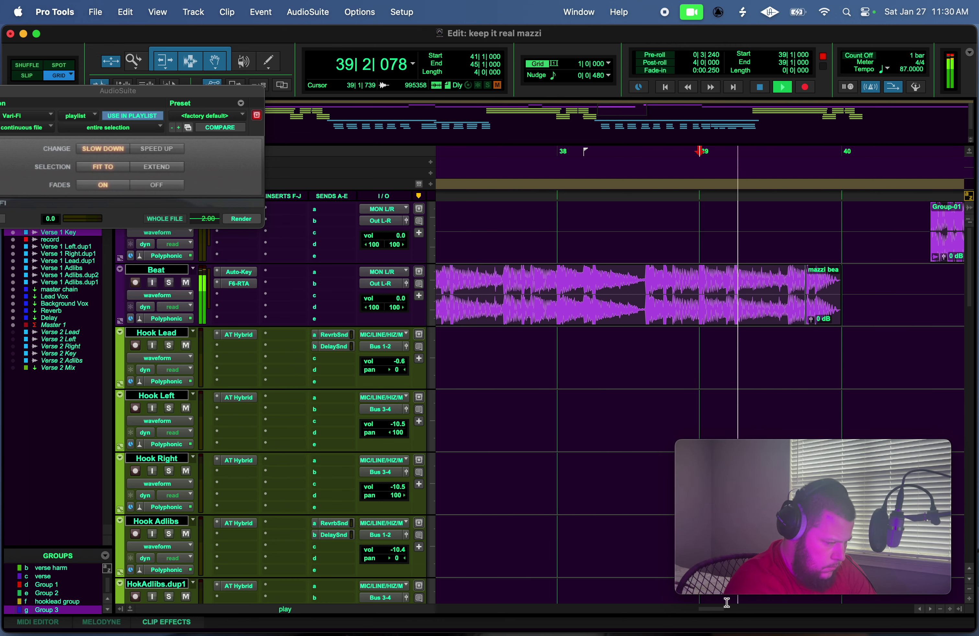
# Delete the stutter group before bar 41 on the track above Beat and audition the gap from bar 39.
pyautogui.doubleClick(949, 223)
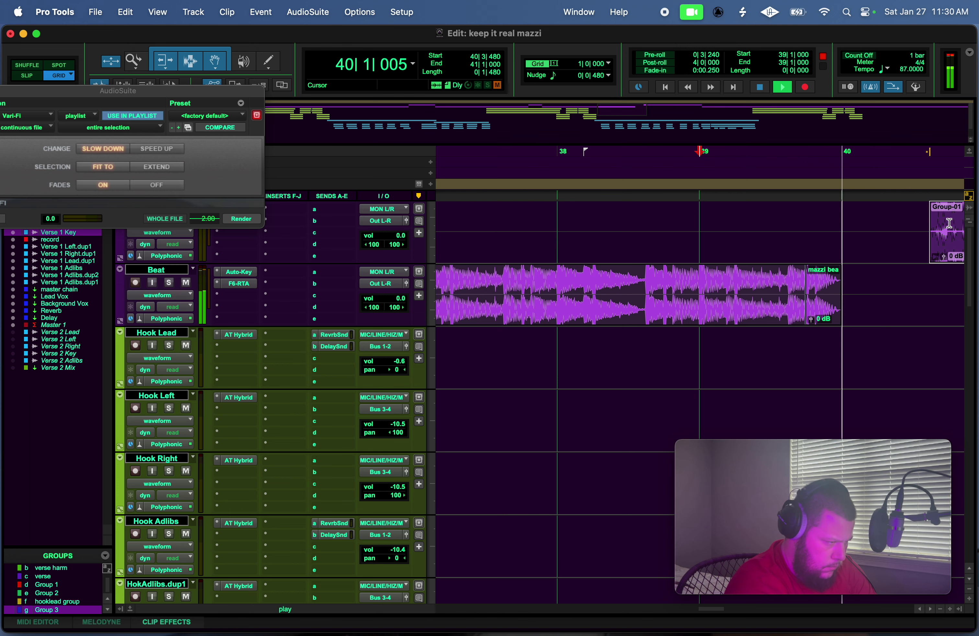
pyautogui.press('Delete')
pyautogui.moveTo(737, 586)
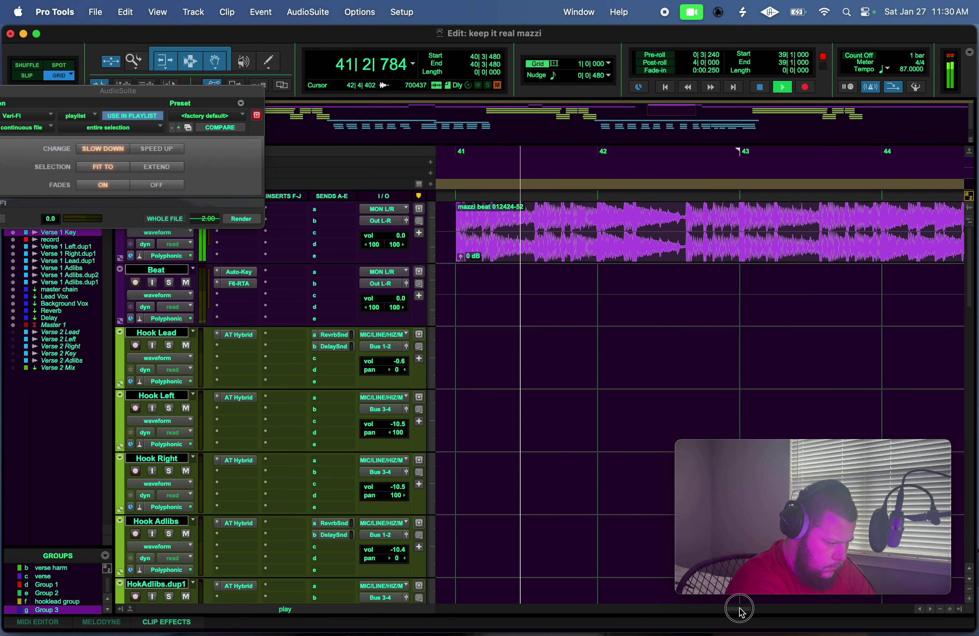
pyautogui.hscroll(-3, 740, 610)
pyautogui.press('space')
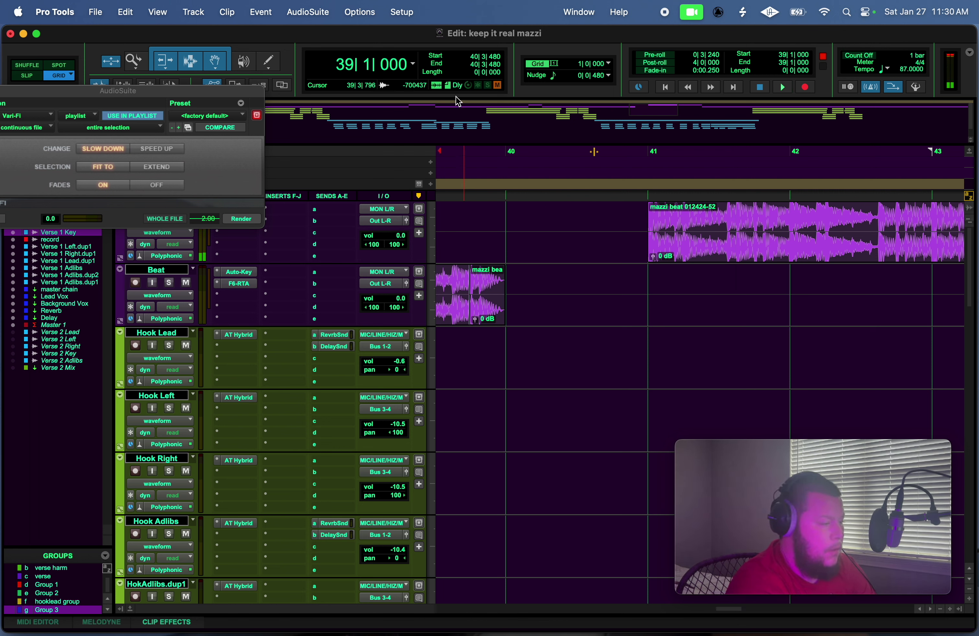
# Fill 40|3|000 to bar 41 above Beat with four 1/8-note repeats of the following clip's opening, and audition from bar 39.
pyautogui.click(599, 64)
pyautogui.click(615, 91)
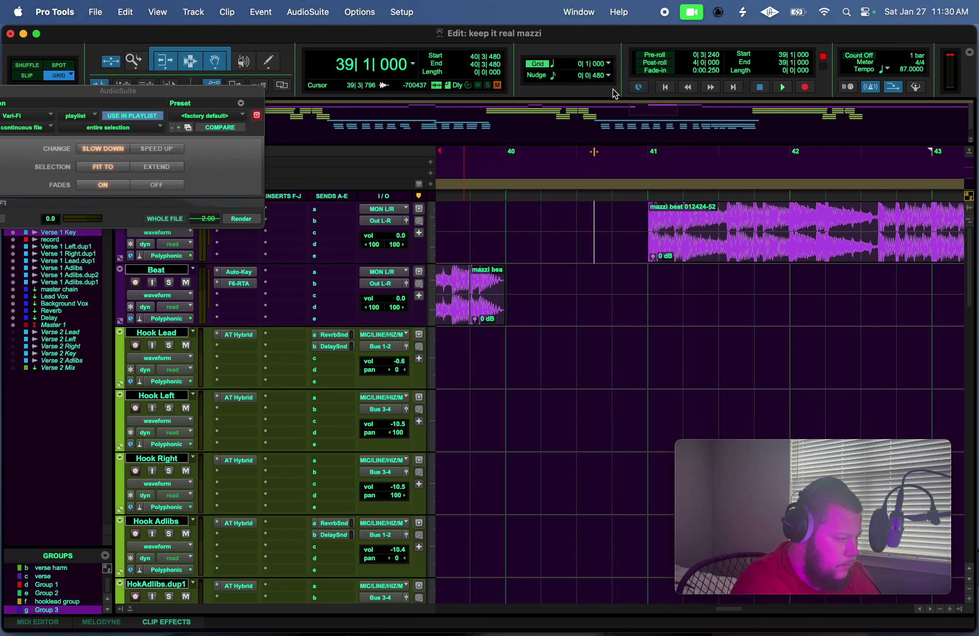
pyautogui.click(605, 71)
pyautogui.click(631, 74)
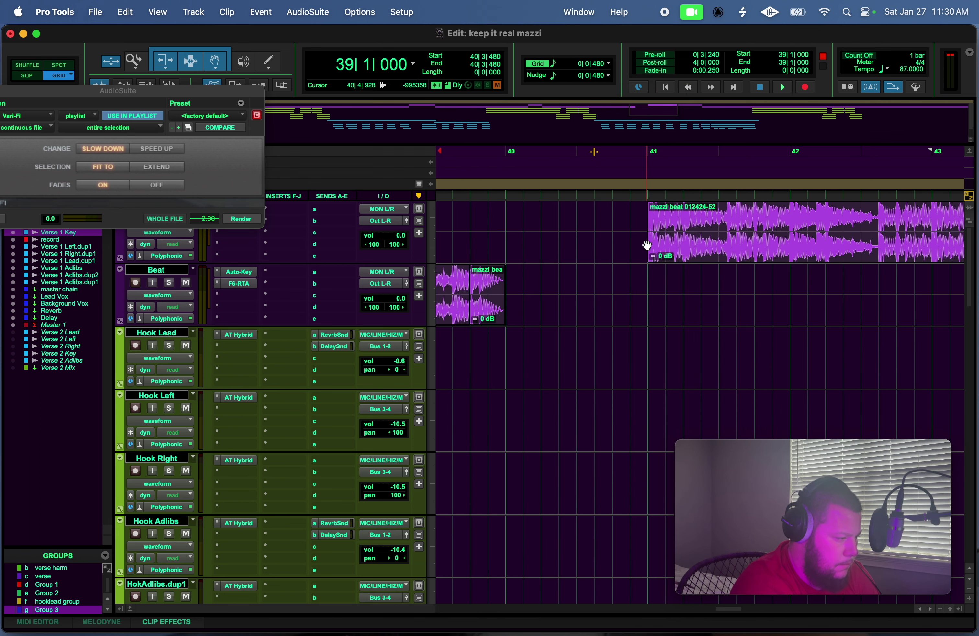
pyautogui.moveTo(647, 226); pyautogui.dragTo(585, 214)
pyautogui.click(466, 160)
pyautogui.press('space')
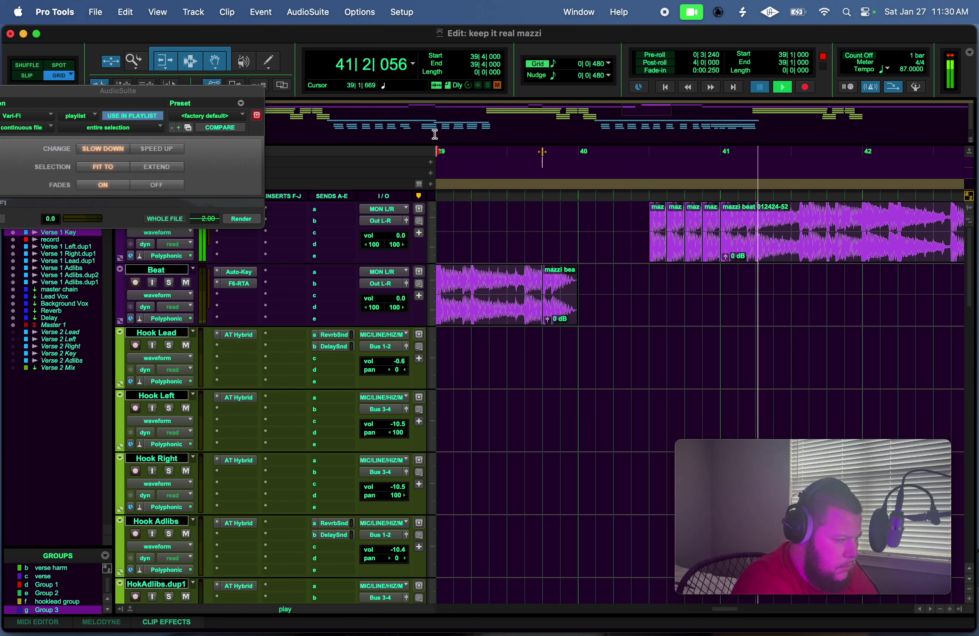
pyautogui.press('space')
# Set the grid to 1/2 note and copy the first half note from bar 41 to bar 40 on the track above Beat.
pyautogui.click(599, 66)
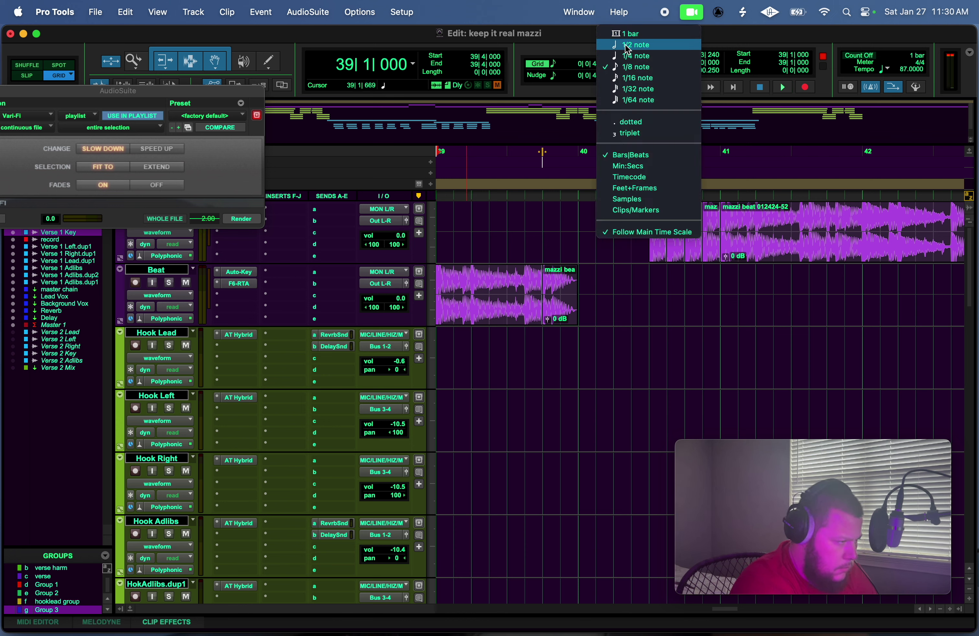
pyautogui.click(619, 44)
pyautogui.click(726, 233)
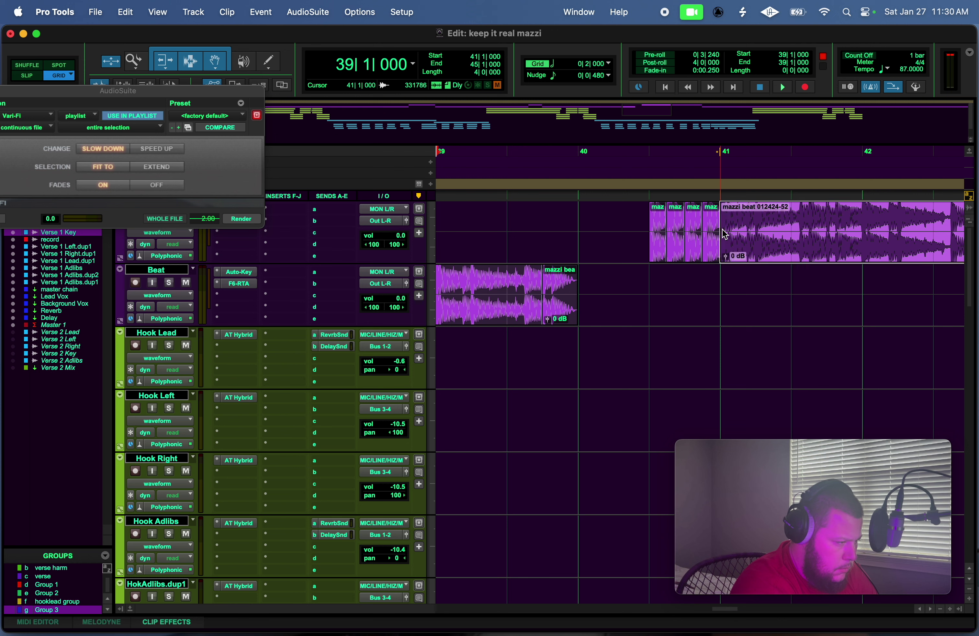
pyautogui.moveTo(773, 226); pyautogui.dragTo(724, 227)
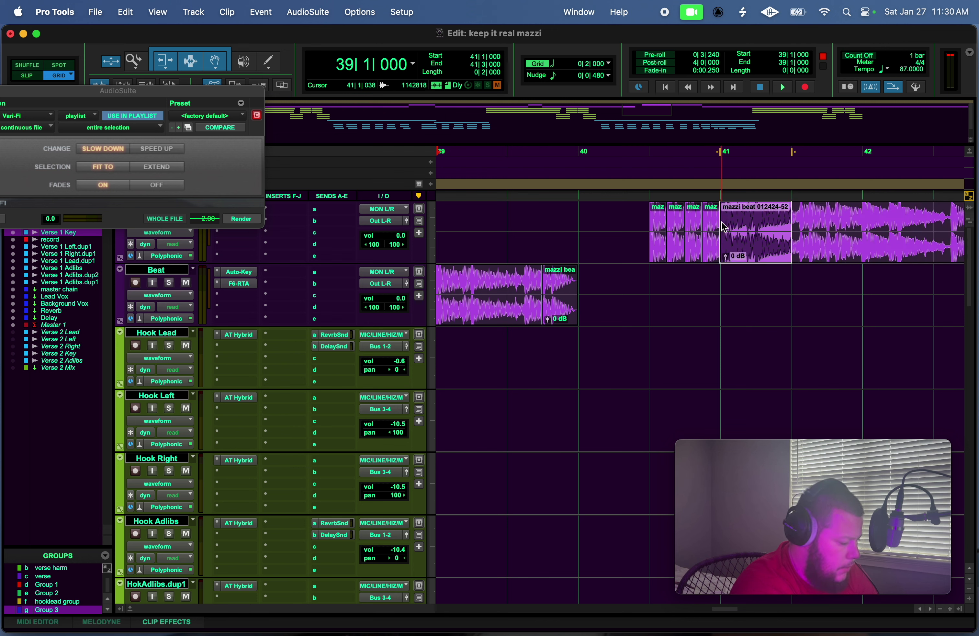
pyautogui.click(580, 211)
pyautogui.press('super+v')
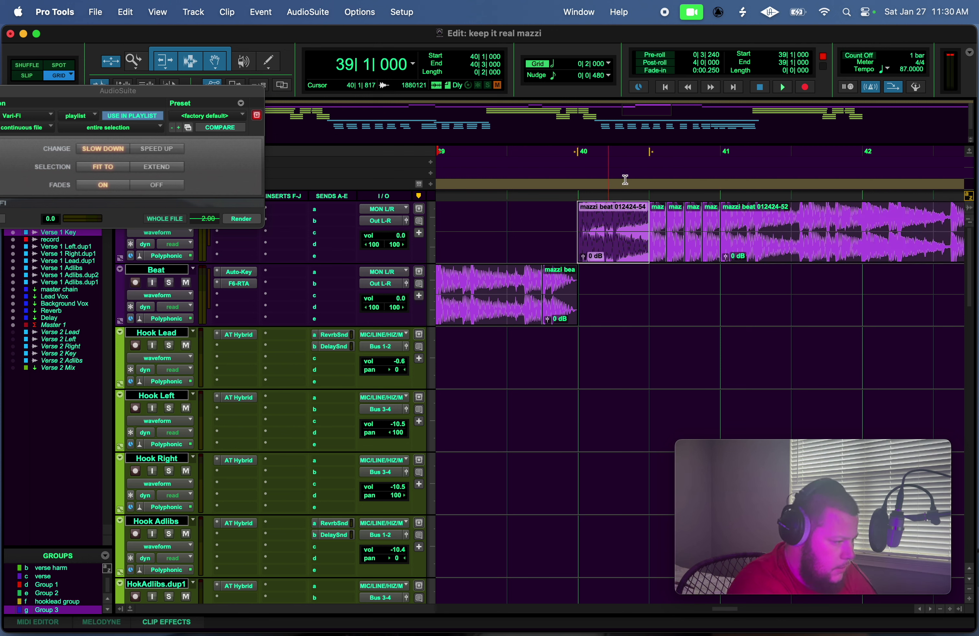
# Set the grid to 1/4 note and extend the first stutter repeat so it spans 40|3|000 to 40|4|000.
pyautogui.click(588, 66)
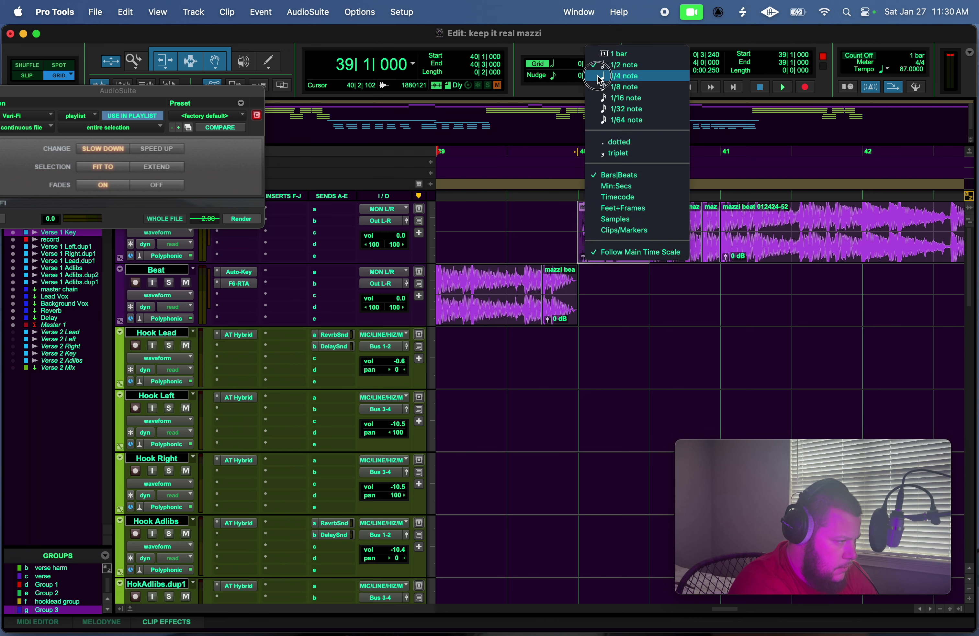
pyautogui.click(619, 74)
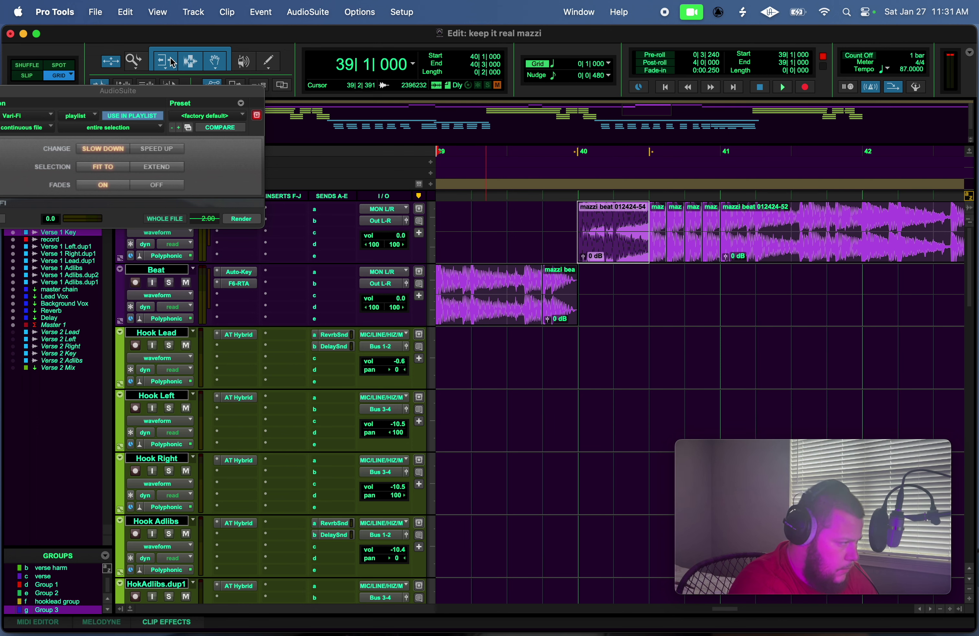
pyautogui.moveTo(662, 238); pyautogui.dragTo(679, 239)
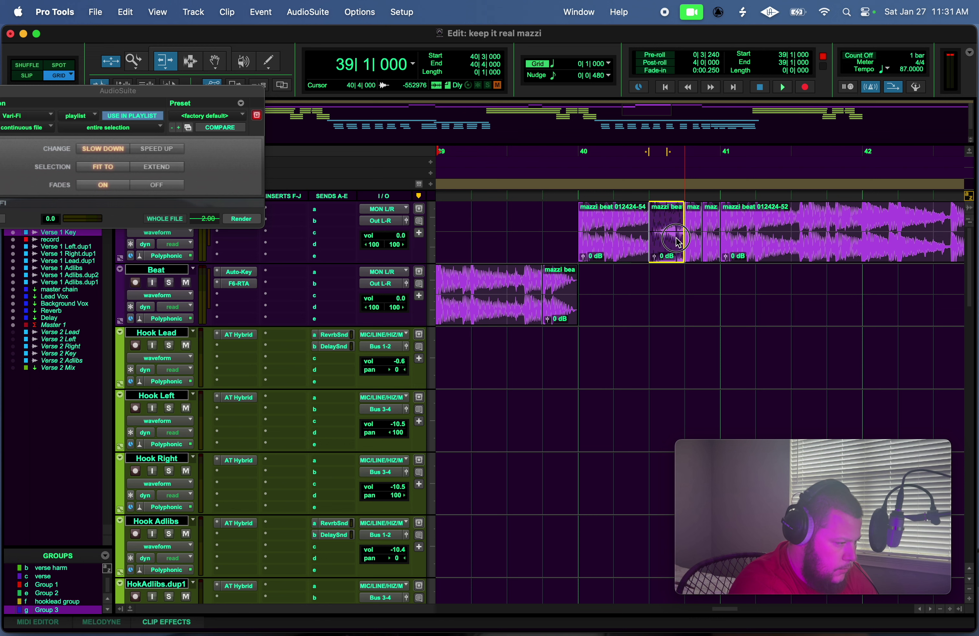
# Set the grid to 1/16 note and turn the last eighth-note repeat before bar 41 into two 1/16-note repeats.
pyautogui.click(601, 75)
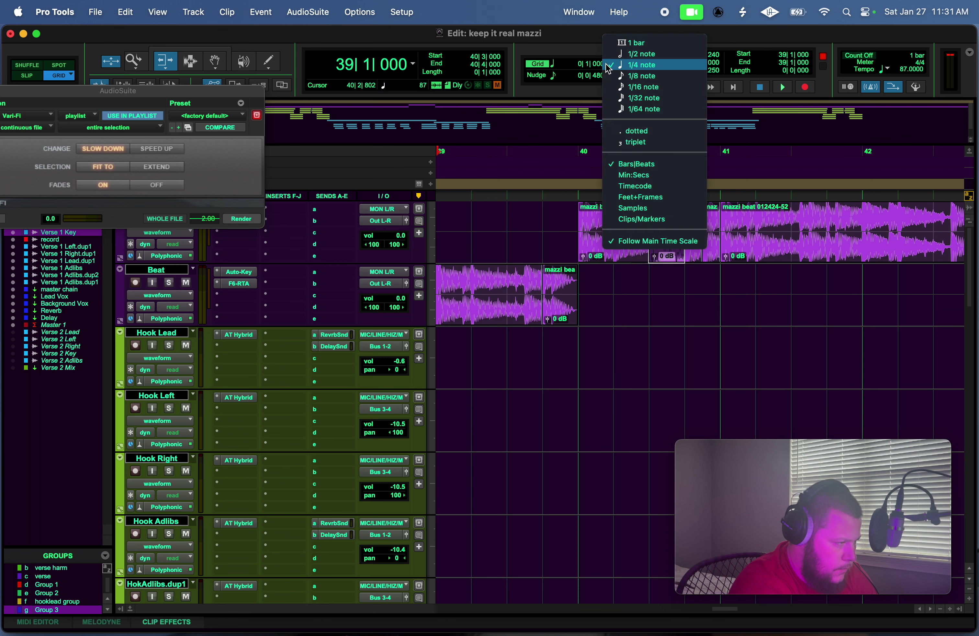
pyautogui.click(648, 77)
pyautogui.click(708, 222)
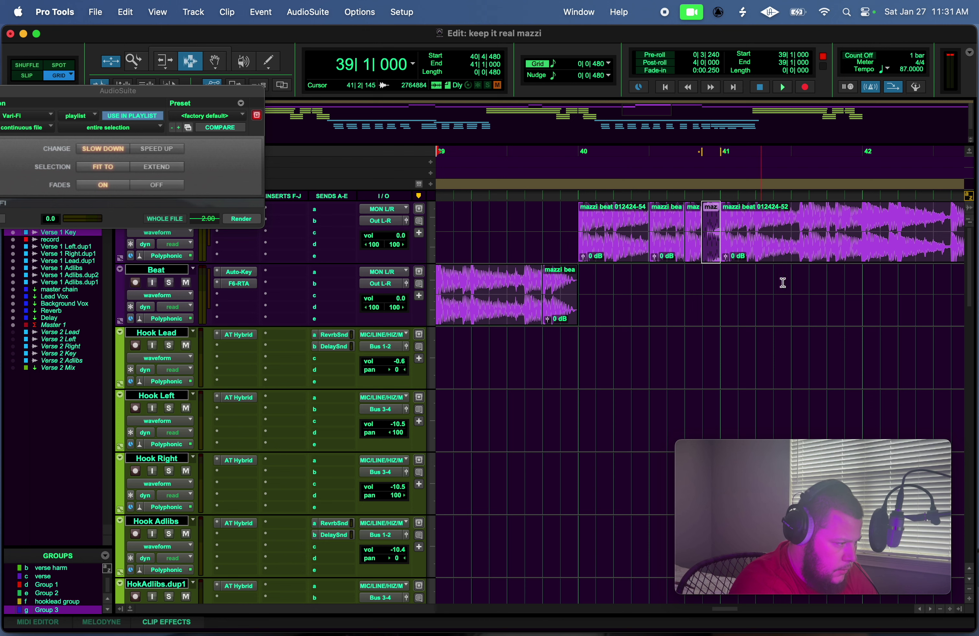
pyautogui.click(704, 239)
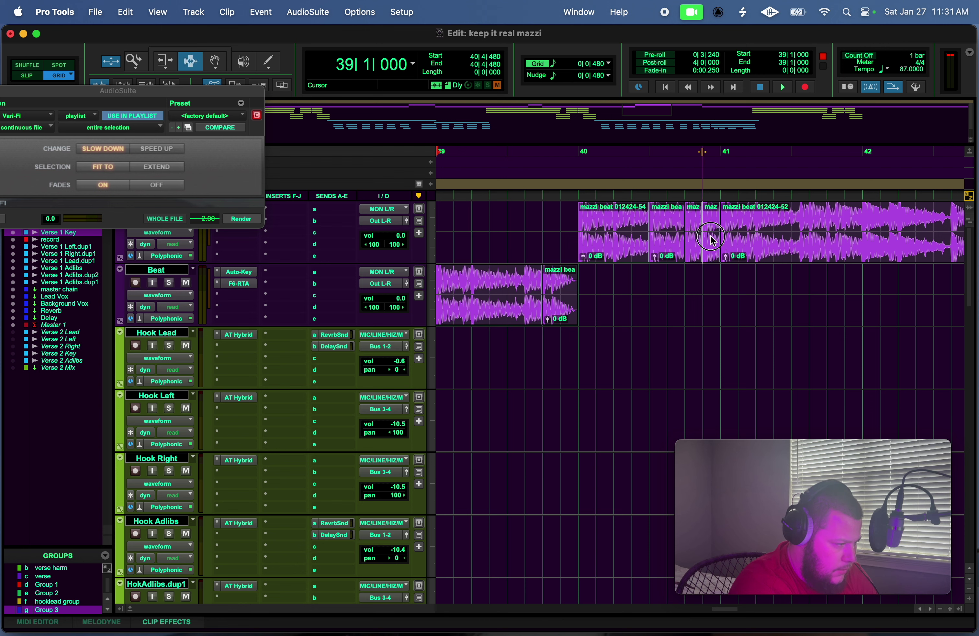
pyautogui.doubleClick(711, 239)
pyautogui.click(574, 68)
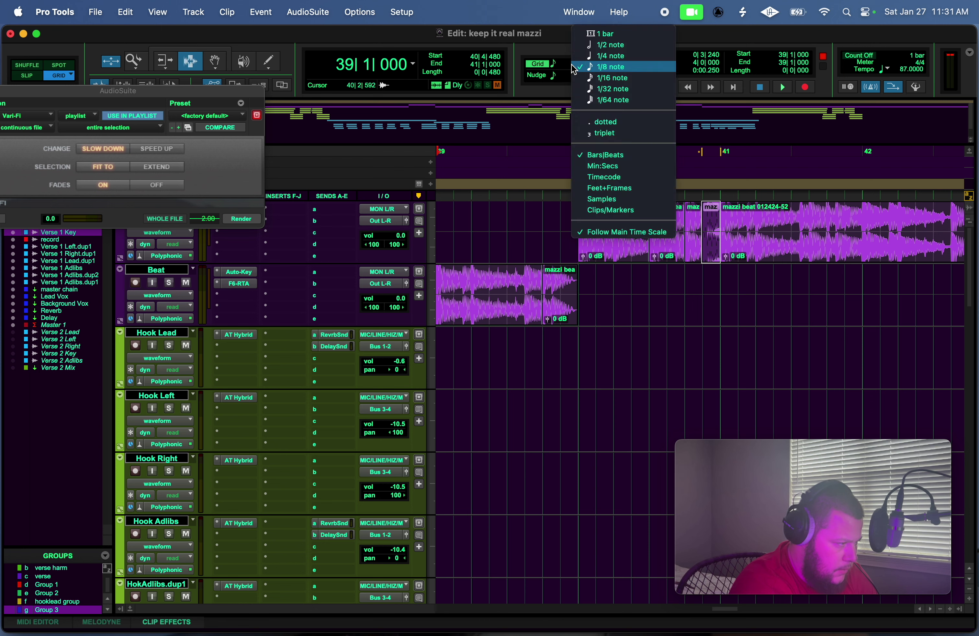
pyautogui.click(590, 78)
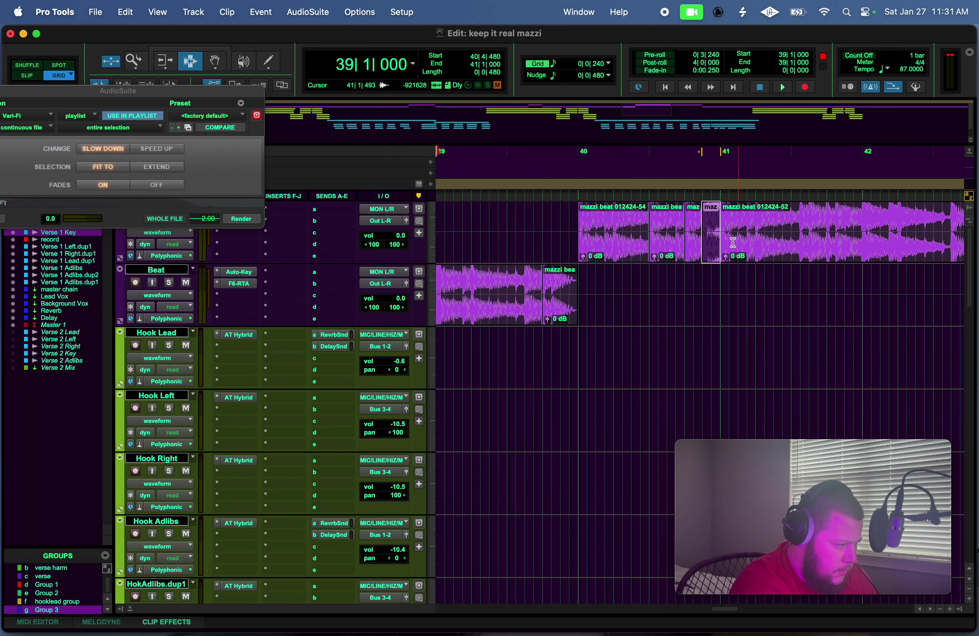
pyautogui.click(703, 242)
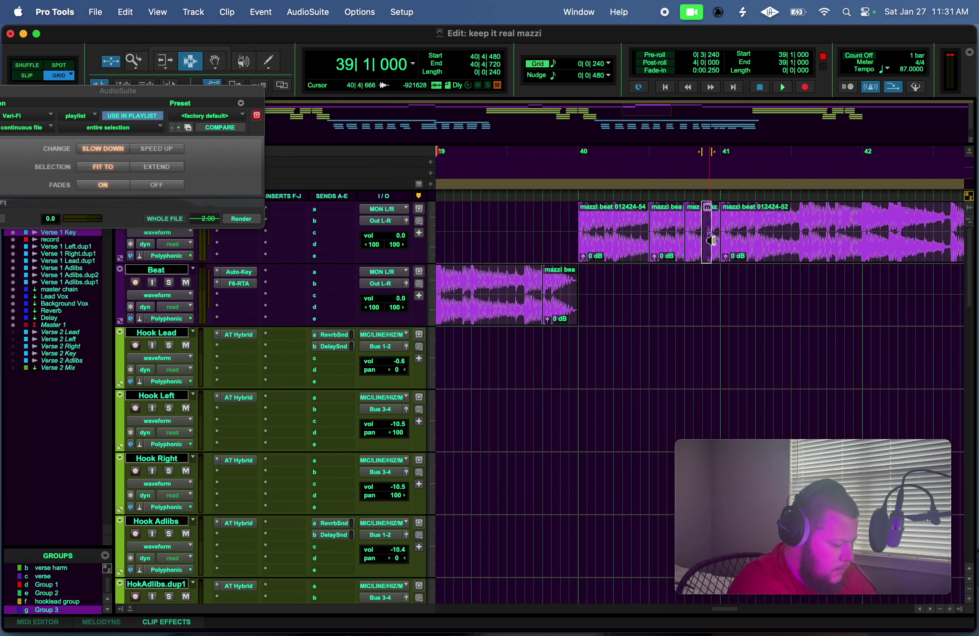
pyautogui.click(712, 238)
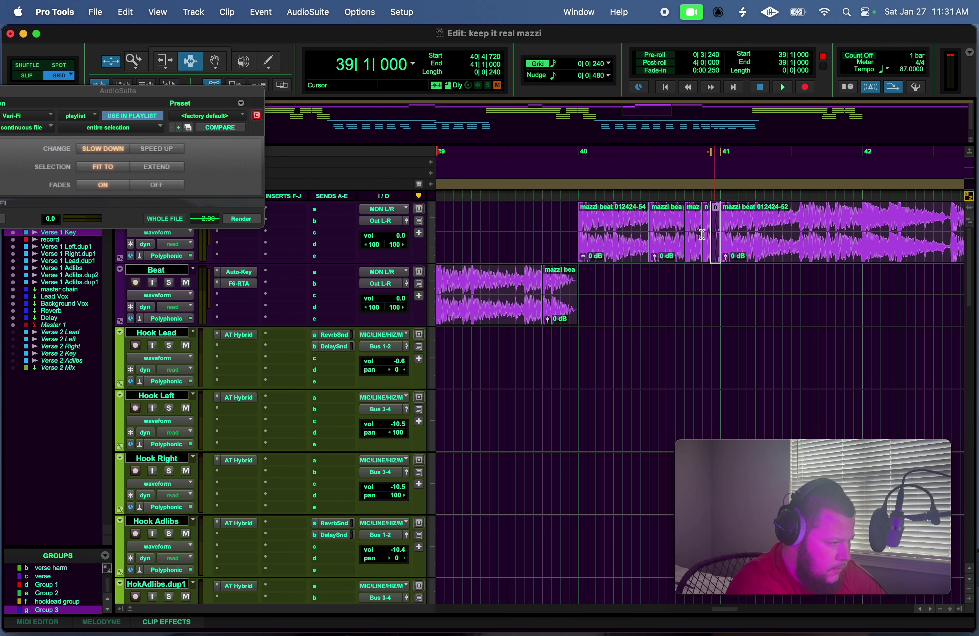
# Audition the reworked stutter from 39|3|240.
pyautogui.click(517, 153)
pyautogui.press('space')
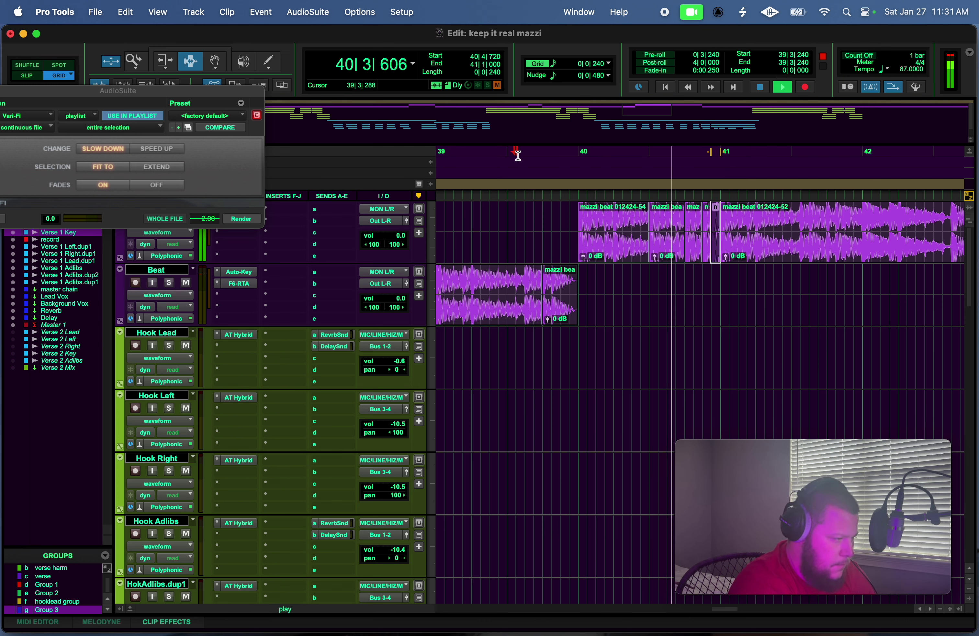
pyautogui.press('space')
# Delete the half-note clip at bar 40 on the track above Beat and audition the stutter from 39|3|240.
pyautogui.click(591, 238)
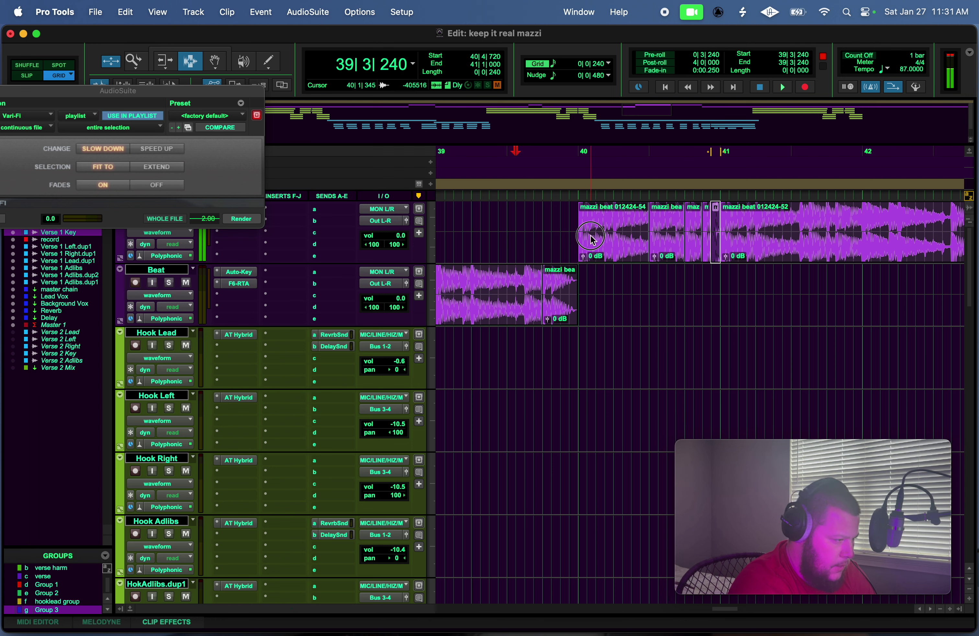
pyautogui.press('Delete')
pyautogui.click(536, 163)
pyautogui.press('space')
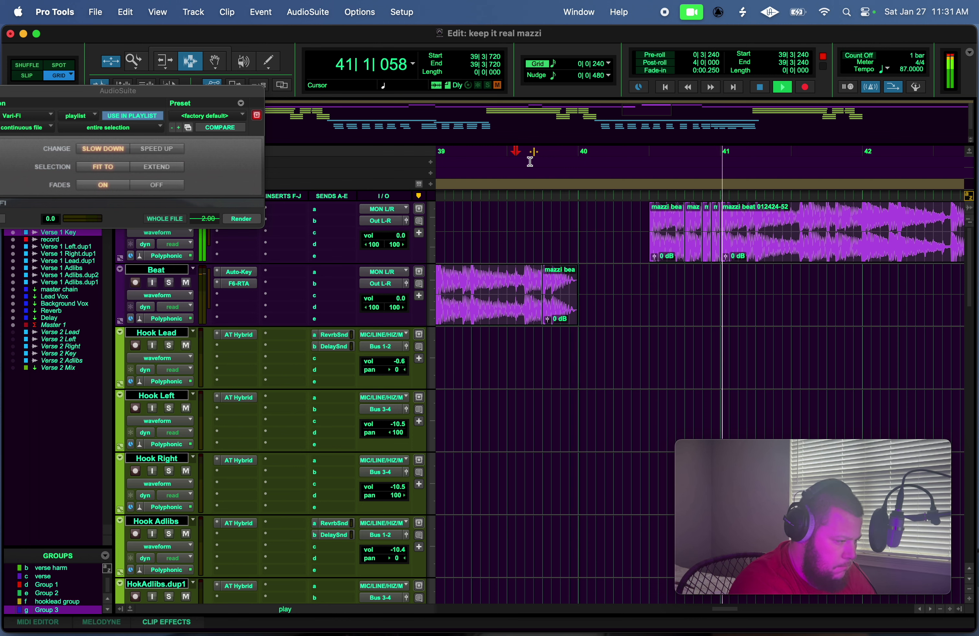
pyautogui.press('space')
# Replace the quarter-note repeat at 40|3|000 with a copy of the eighth-note repeat at 40|3|480, and audition the stutter.
pyautogui.click(660, 245)
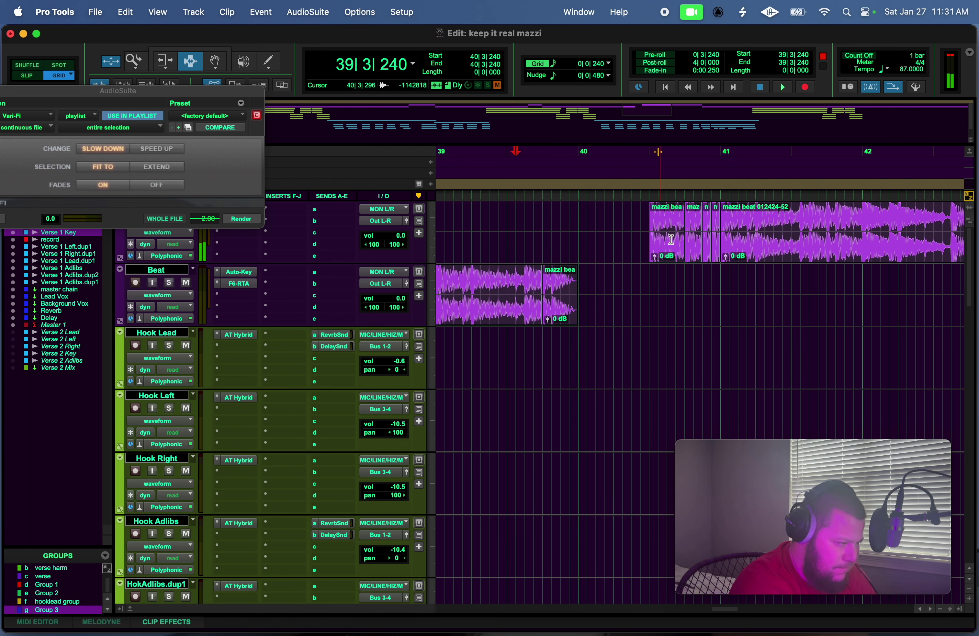
pyautogui.click(676, 229)
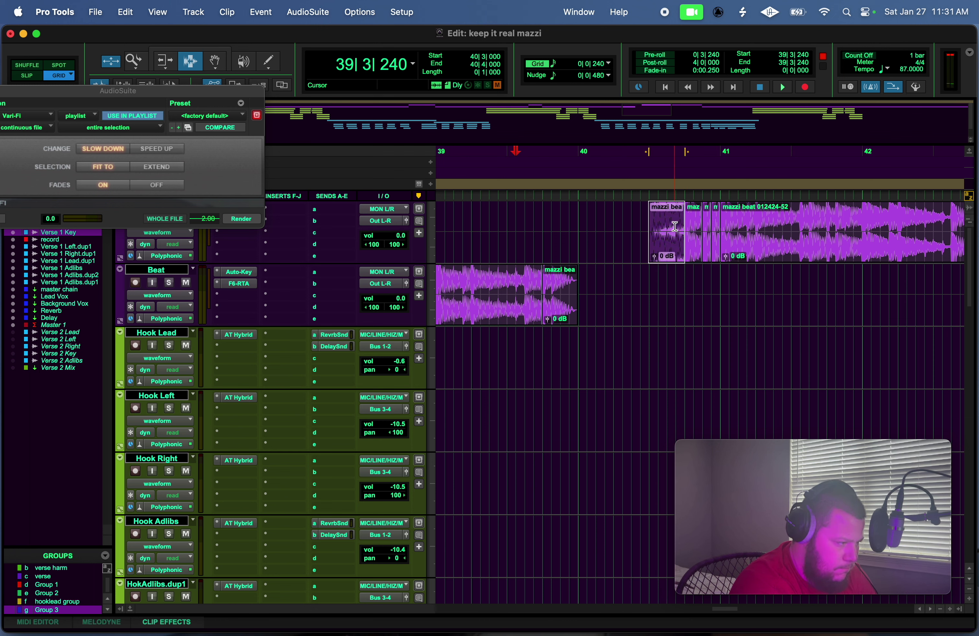
pyautogui.press('Delete')
pyautogui.doubleClick(690, 233)
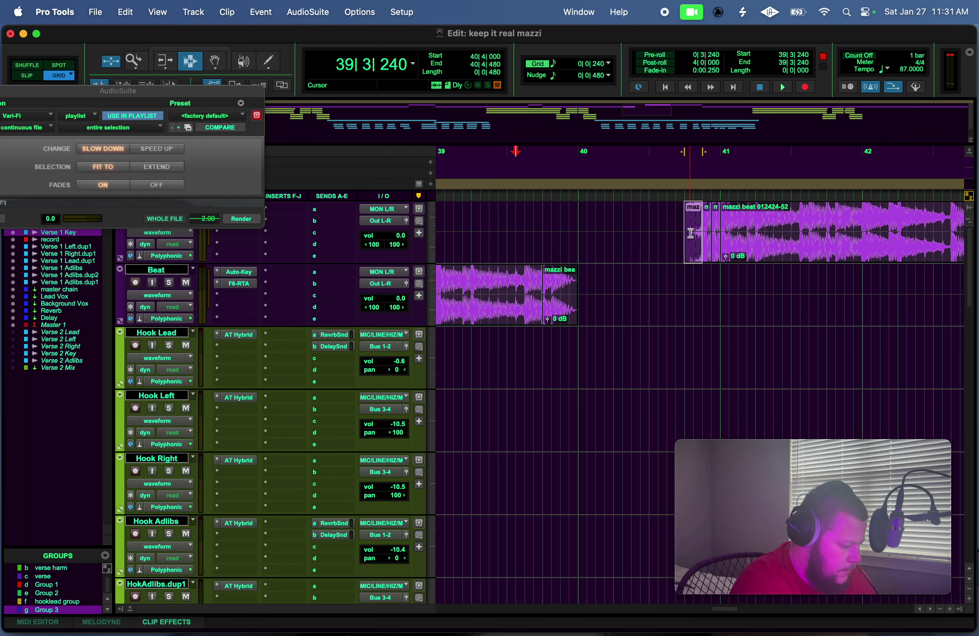
pyautogui.click(667, 229)
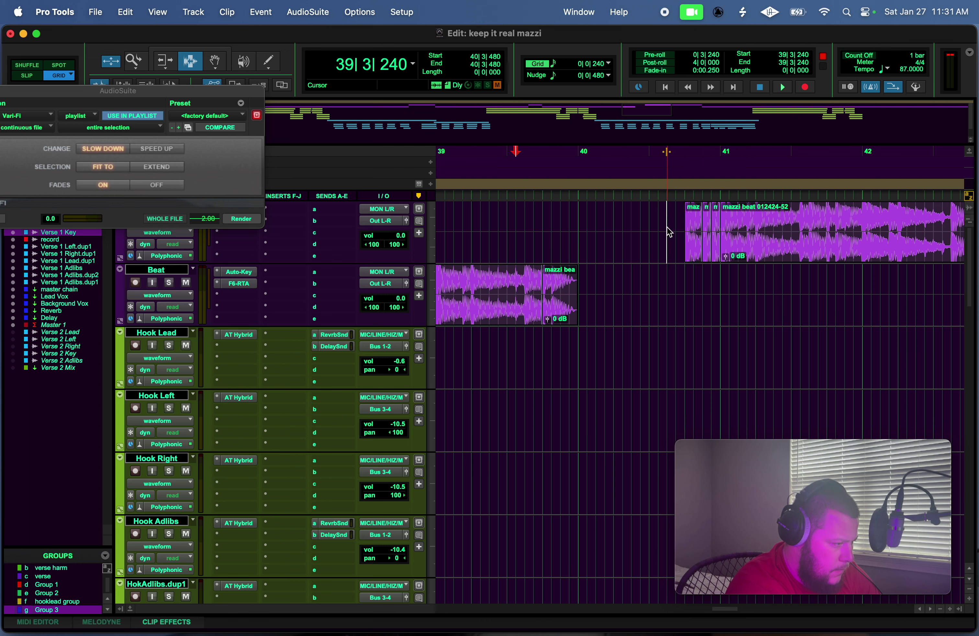
pyautogui.press('cmd+v')
pyautogui.click(595, 165)
pyautogui.press('space')
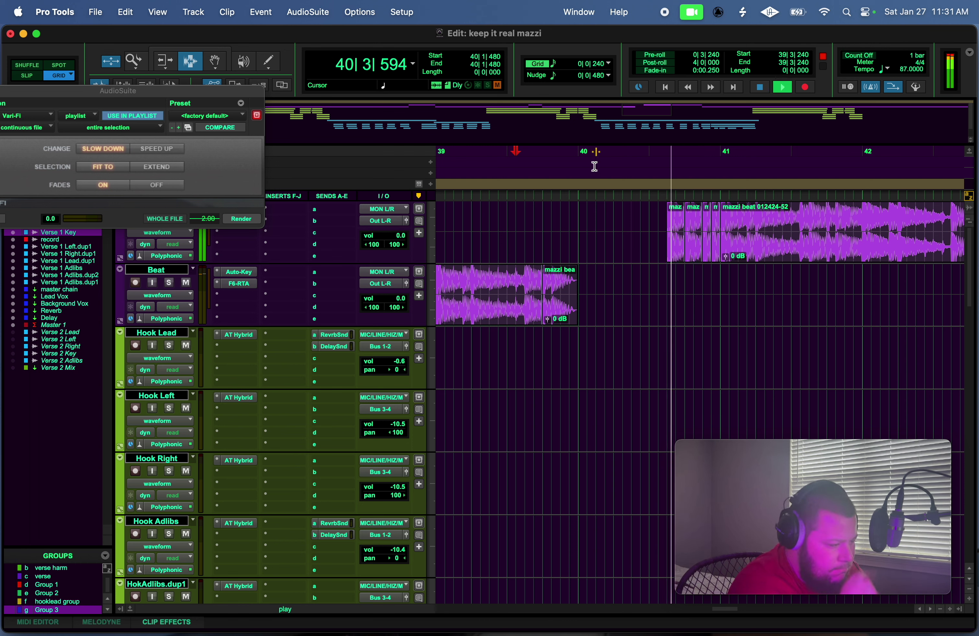
pyautogui.press('space')
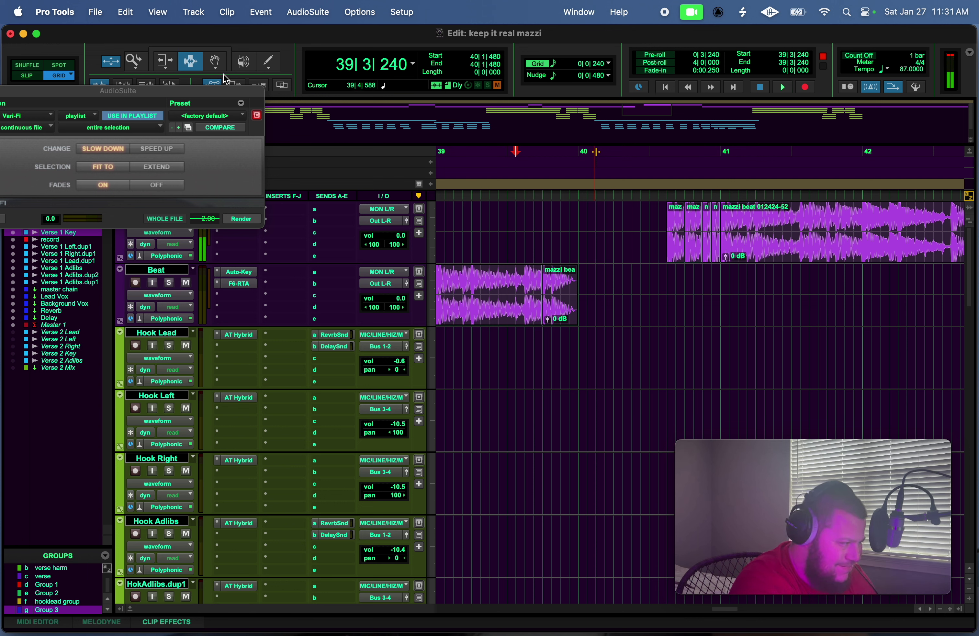
# Shift the four stutter repeats before bar 41 earlier so they start at 40|3|000, and audition from 39|4|480.
pyautogui.click(676, 261)
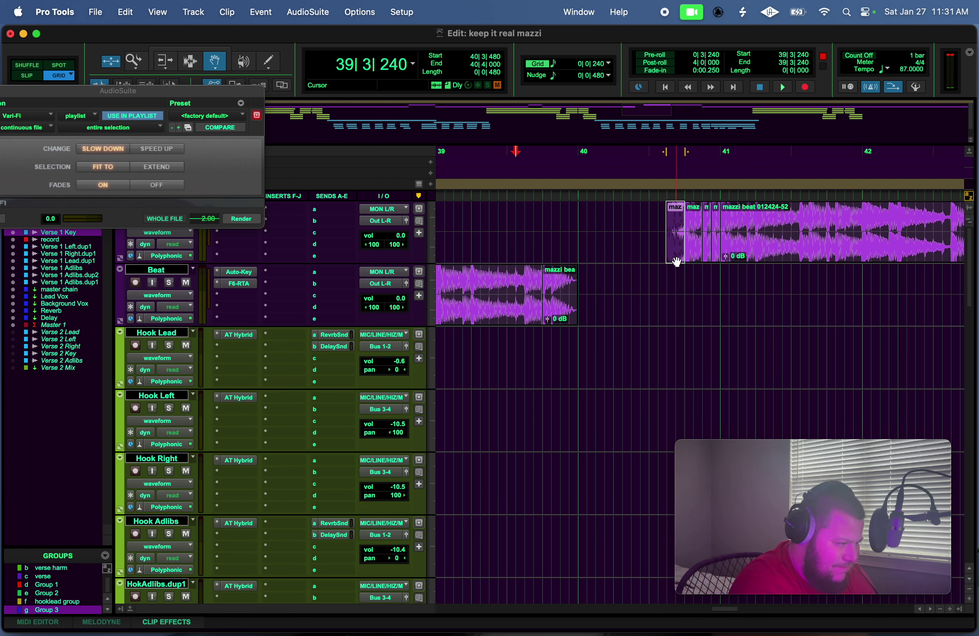
pyautogui.moveTo(650, 250)
pyautogui.mouseDown()
pyautogui.moveTo(698, 251)
pyautogui.moveTo(660, 230)
pyautogui.mouseUp()
pyautogui.press('space')
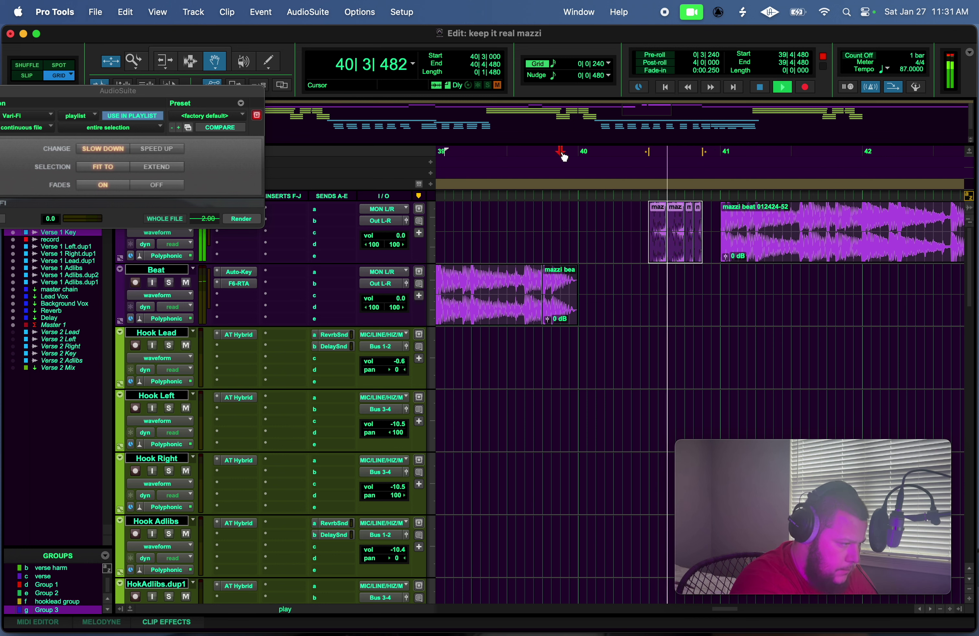
pyautogui.press('space')
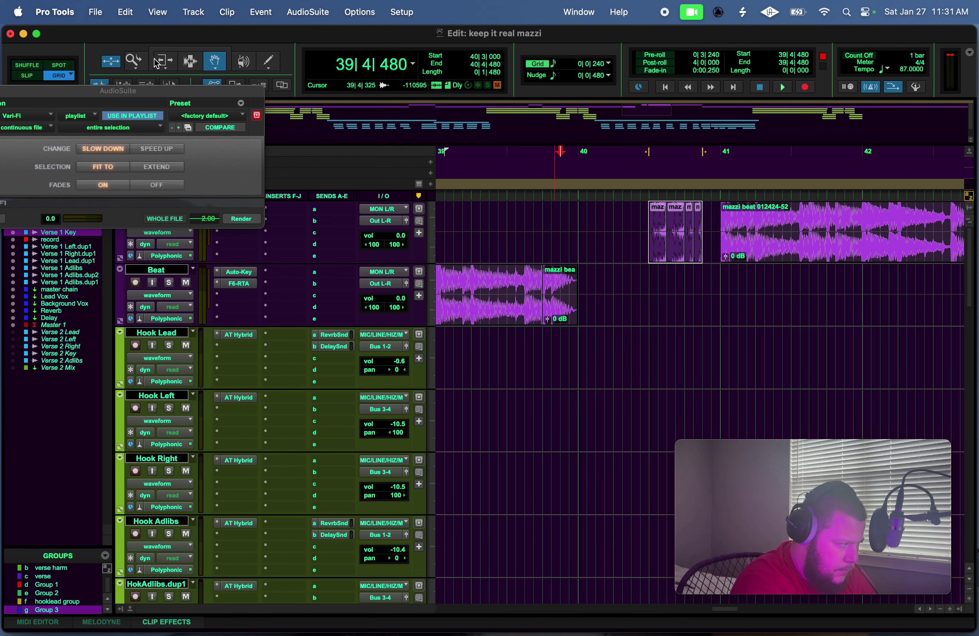
# Extend the first stutter repeat so it spans 40|3|000 to 40|4|000, and audition the pattern from 39|4|480.
pyautogui.moveTo(659, 249); pyautogui.dragTo(683, 249)
pyautogui.click(570, 166)
pyautogui.press('space')
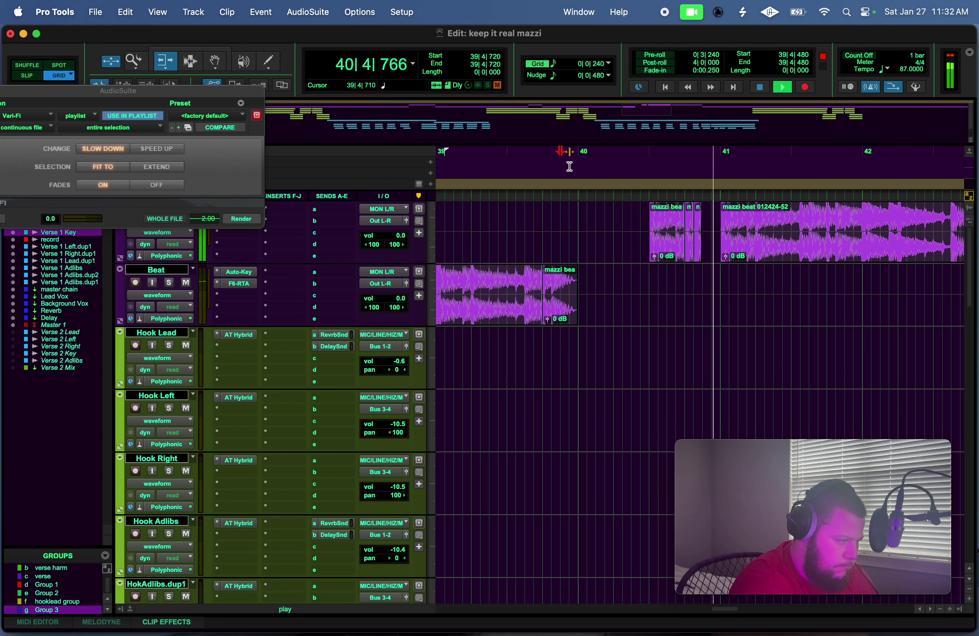
pyautogui.press('space')
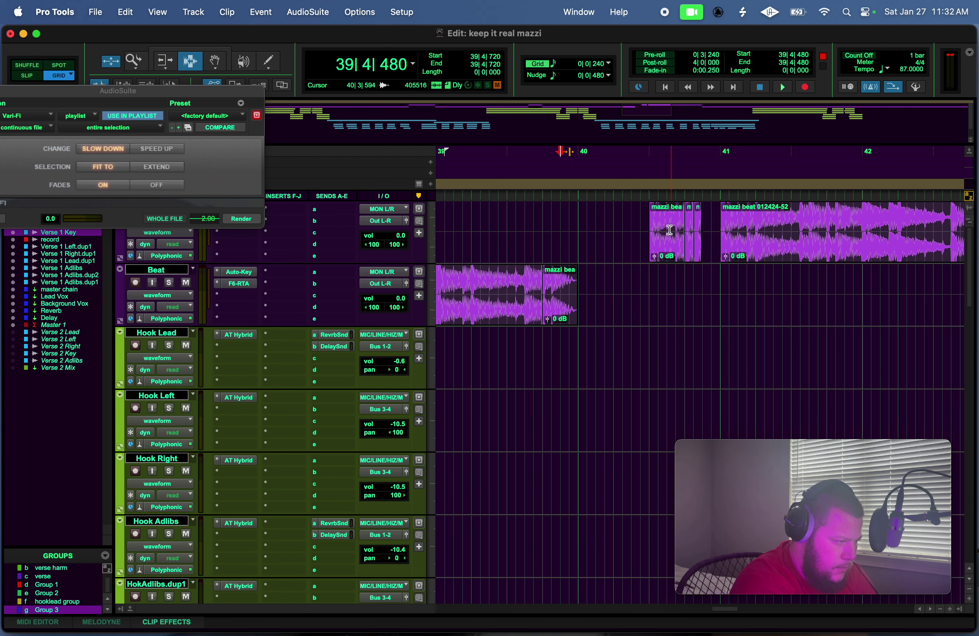
# Delete all the stutter repeats before bar 41 on the track above Beat and audition the gap.
pyautogui.moveTo(669, 229); pyautogui.dragTo(639, 229)
pyautogui.keyDown('shift'); pyautogui.click(704, 223); pyautogui.keyUp('shift')
pyautogui.press('Delete')
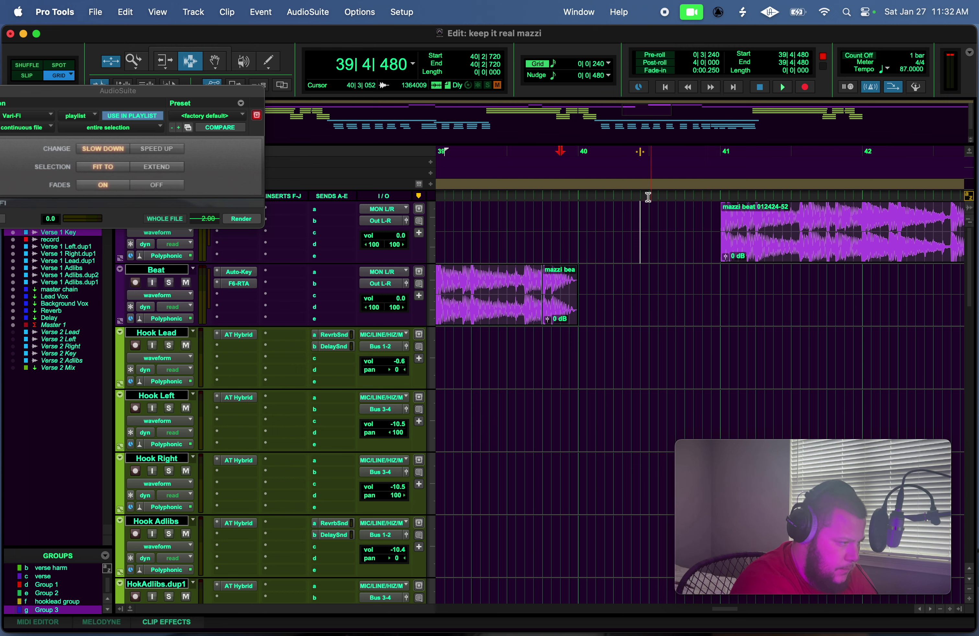
pyautogui.press('space')
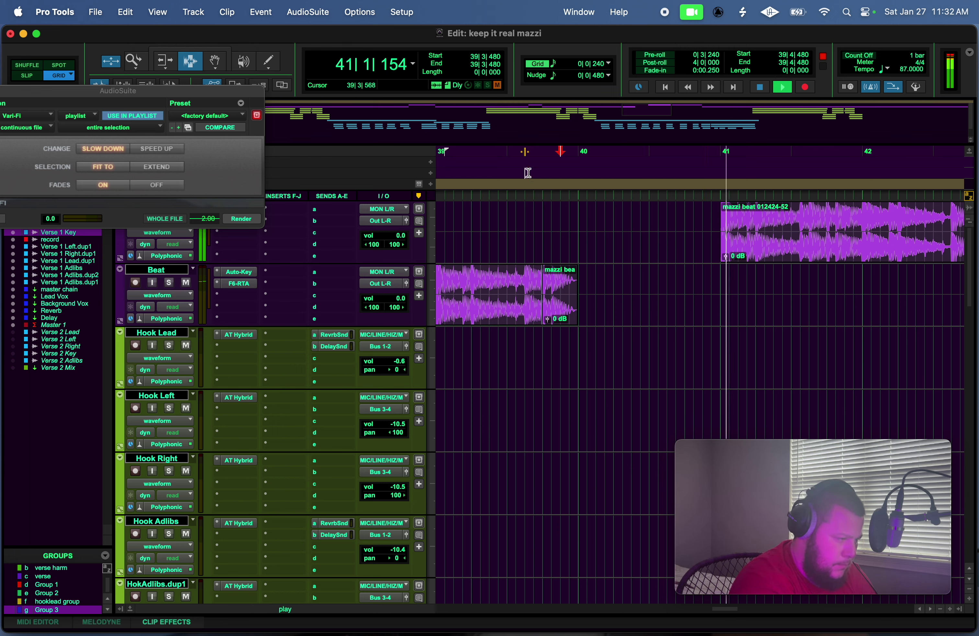
pyautogui.press('space')
# Copy the first beat of bar 41 to 40|4|000 and 40|3|000, and audition the repeats from 39|3|480.
pyautogui.moveTo(720, 236); pyautogui.dragTo(755, 241)
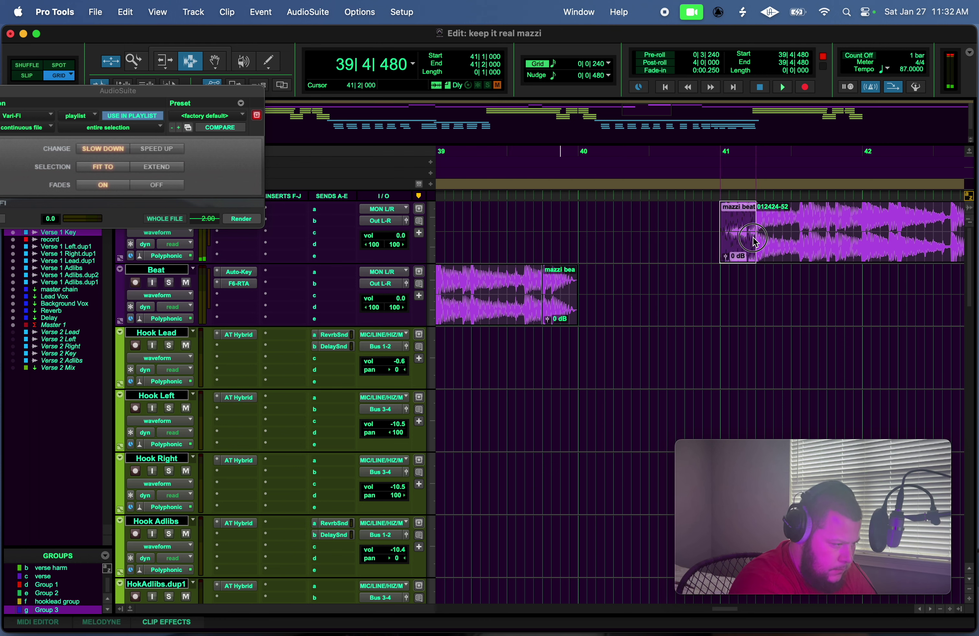
pyautogui.click(679, 235)
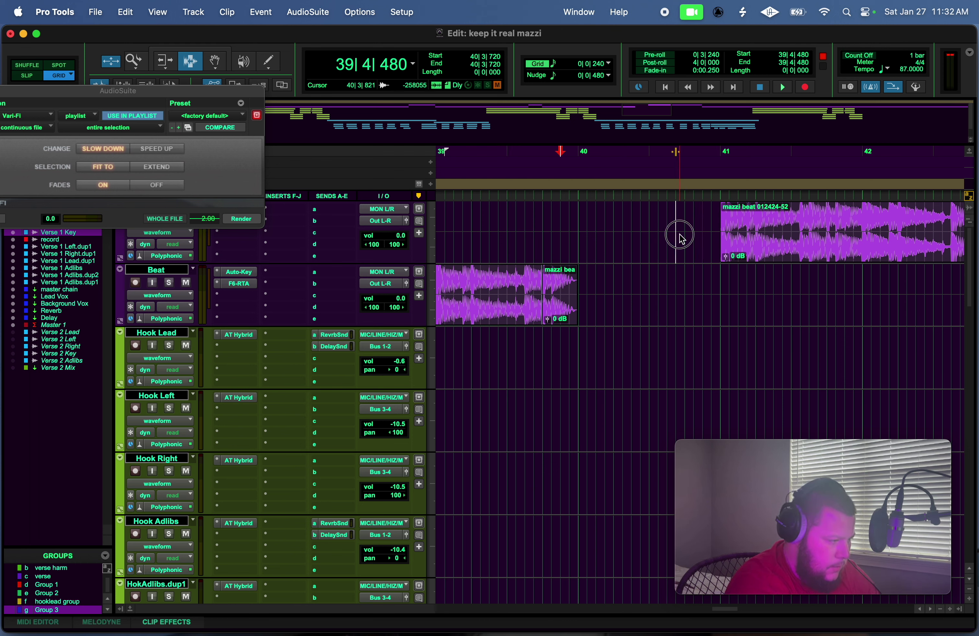
pyautogui.click(684, 234)
pyautogui.press('super+v')
pyautogui.click(653, 225)
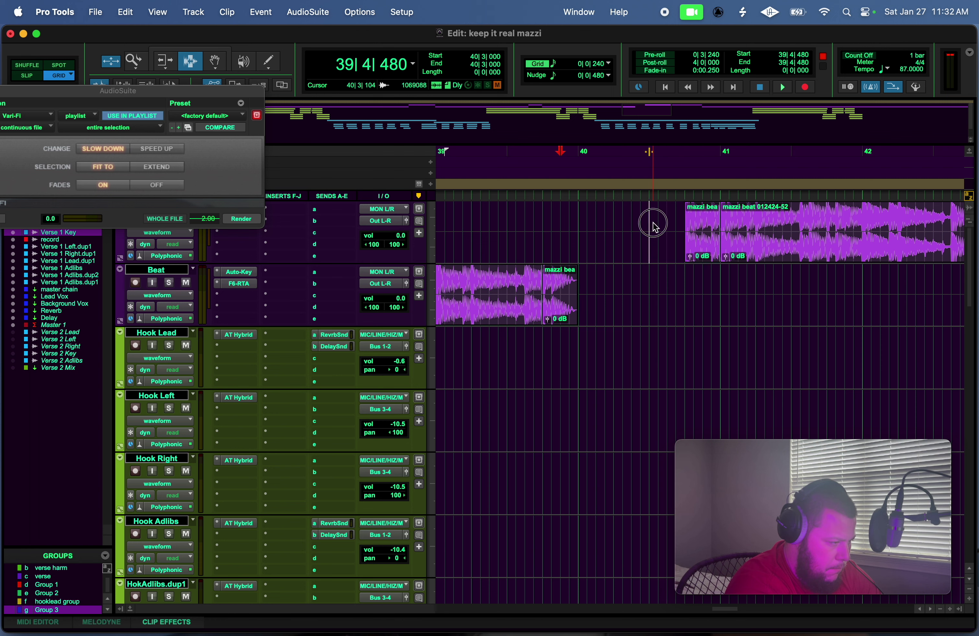
pyautogui.press('super+v')
pyautogui.click(525, 157)
pyautogui.press('space')
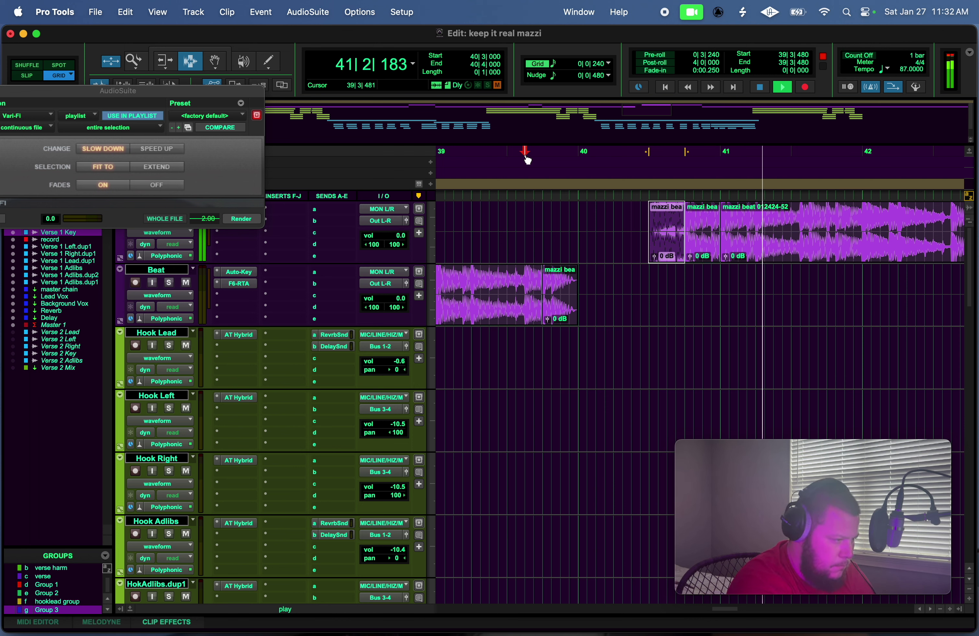
pyautogui.press('space')
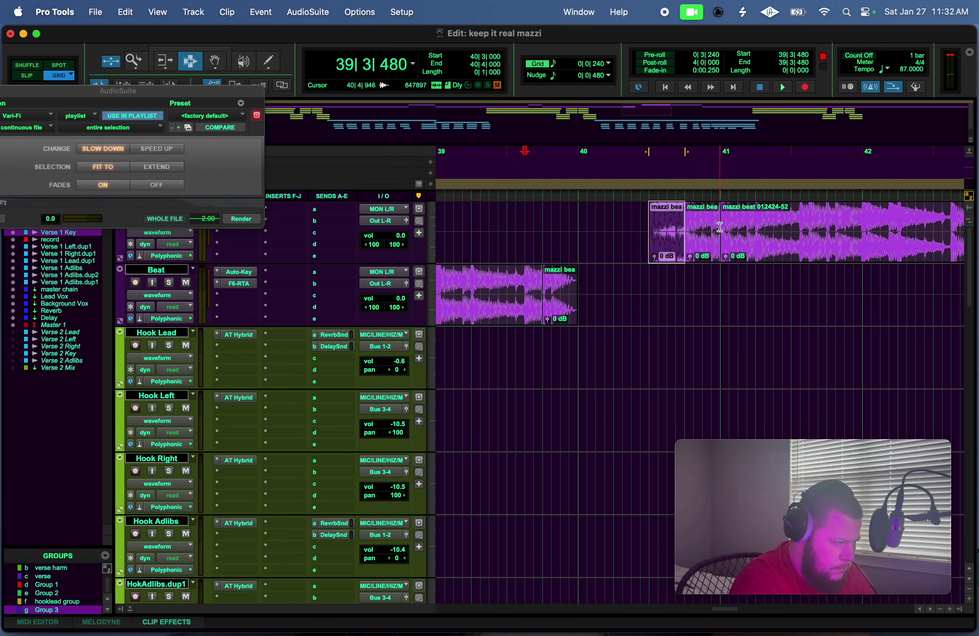
# Play the transition and paste the copied beat at 40|1|000 and 40|2|000 on the track above Beat.
pyautogui.click(616, 225)
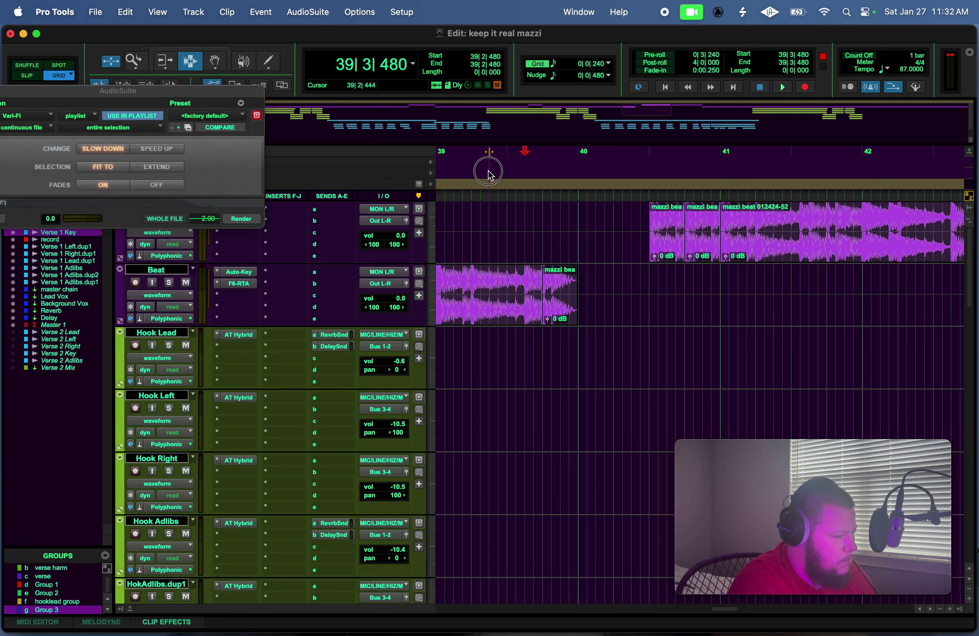
pyautogui.press('space')
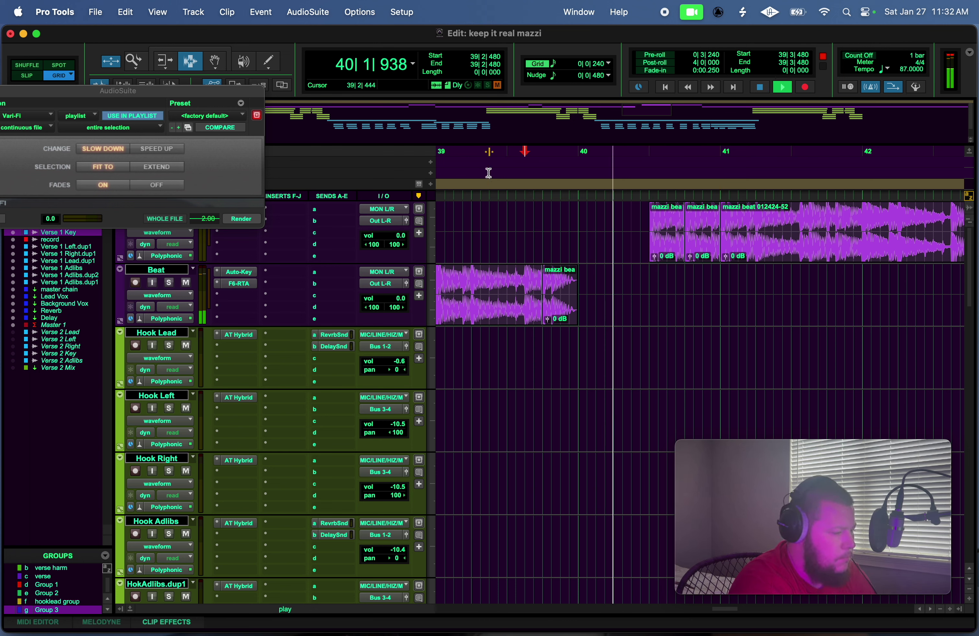
pyautogui.click(573, 223)
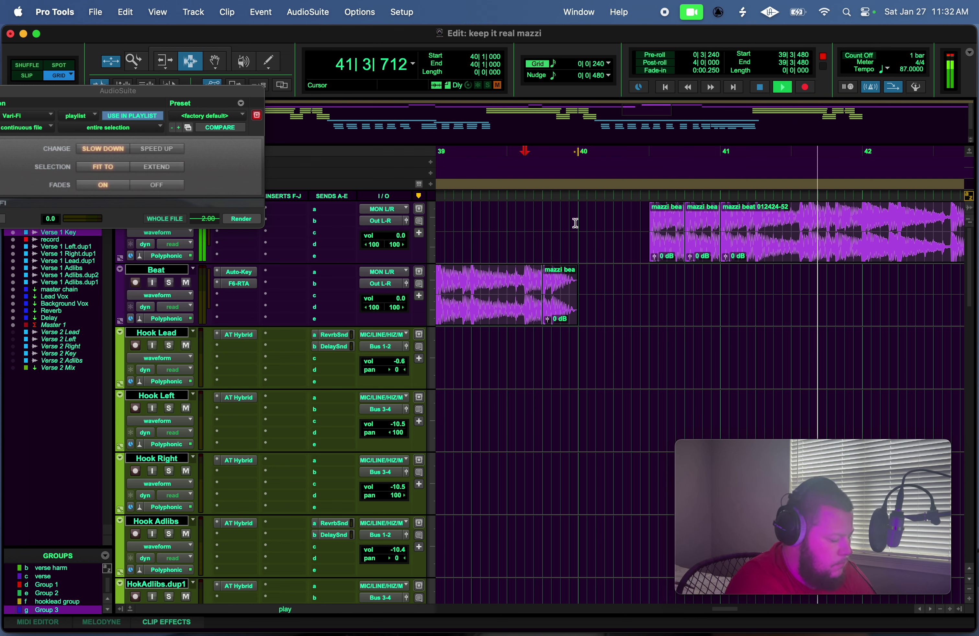
pyautogui.press('super+v')
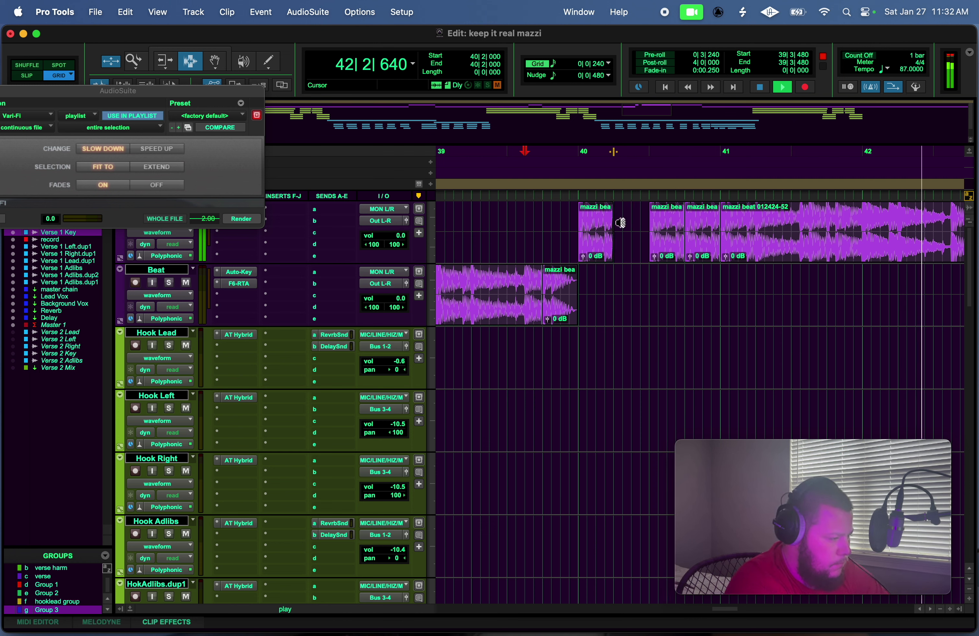
pyautogui.press('super+v')
pyautogui.press('space')
# Render a Vari-Fi slow-down on the repeat from 40|4|000 to 41|1|000 and audition the bar 40 stutter from 39|3|480.
pyautogui.click(702, 244)
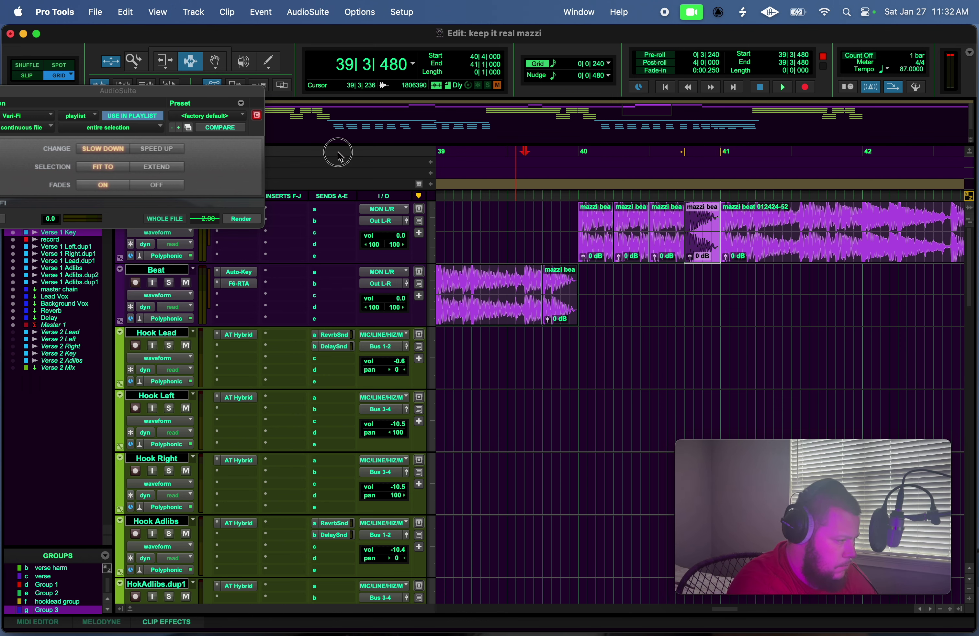
pyautogui.press('space')
pyautogui.press('space')
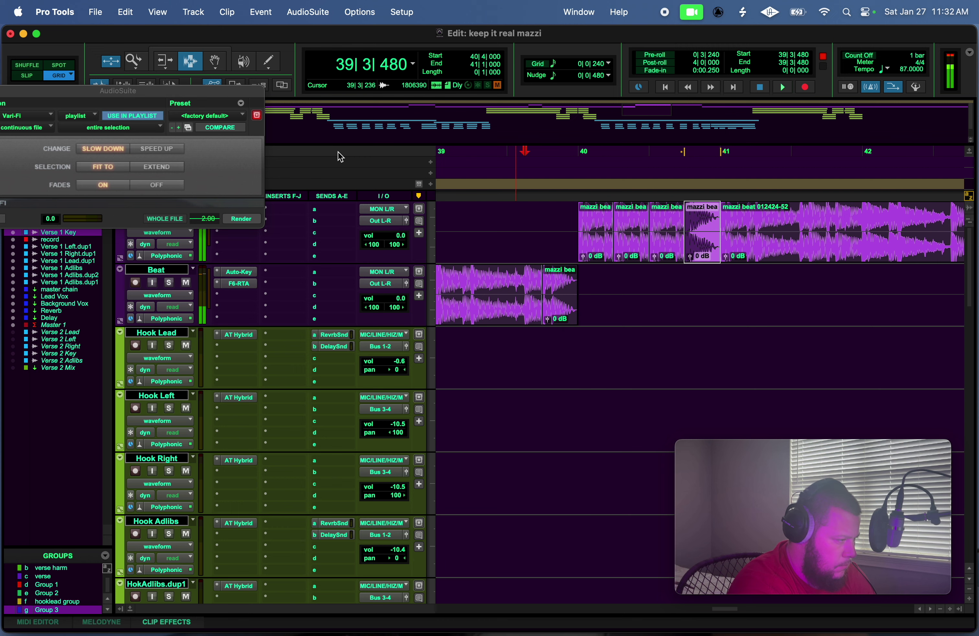
pyautogui.moveTo(786, 448)
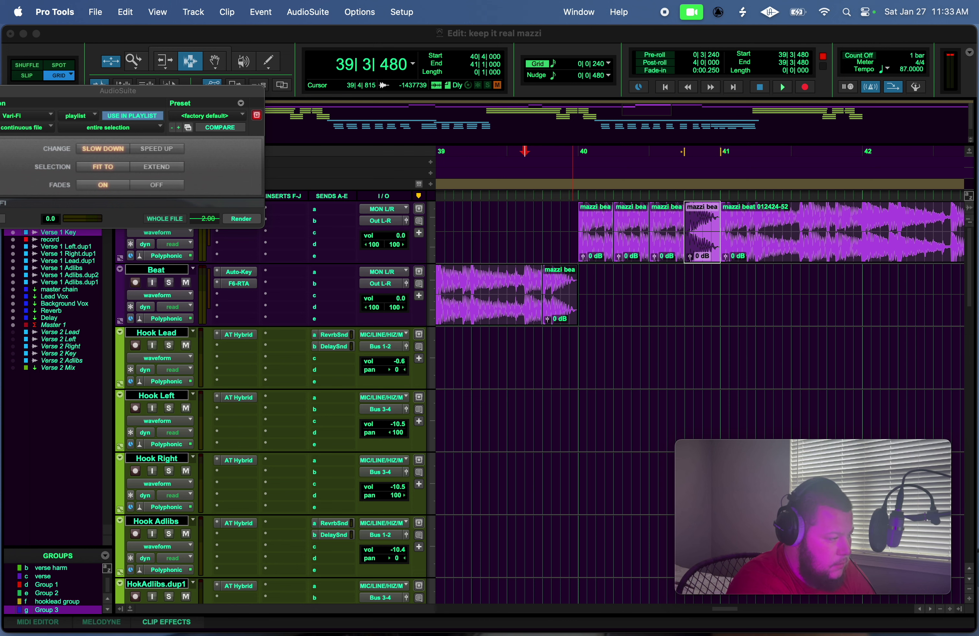
pyautogui.press('space')
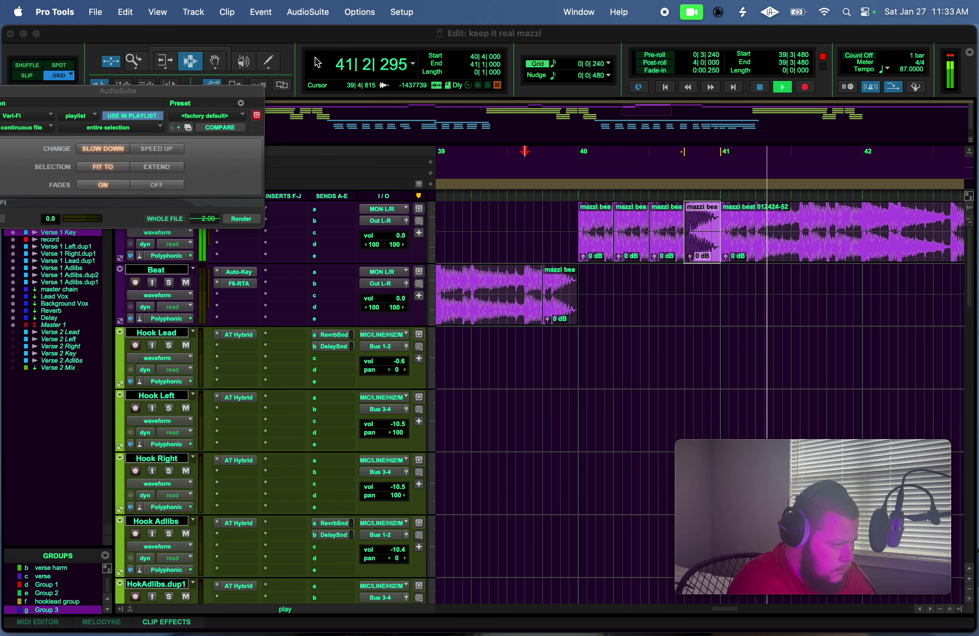
pyautogui.click(458, 163)
pyautogui.press('space')
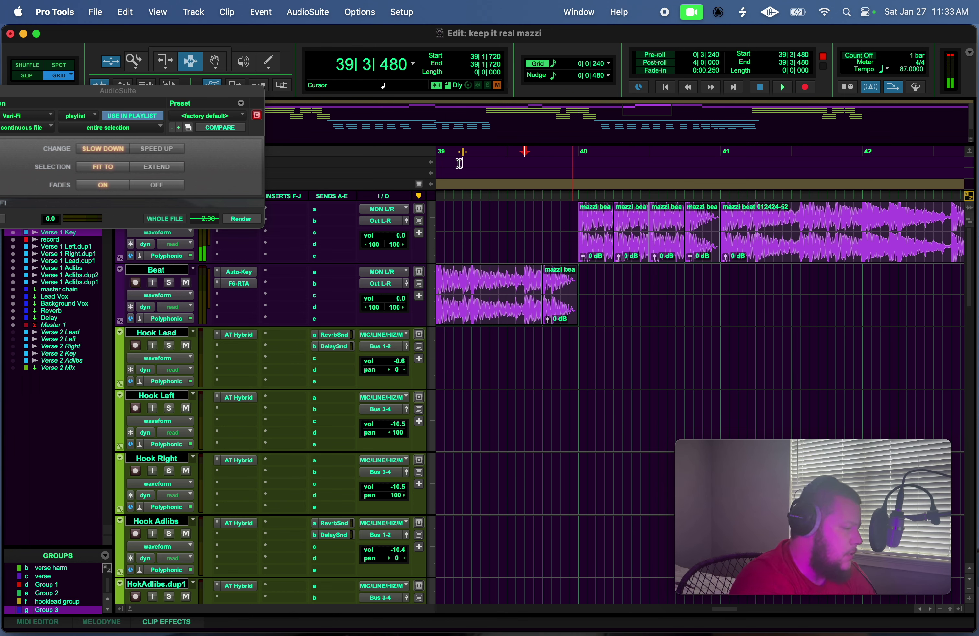
pyautogui.press('space')
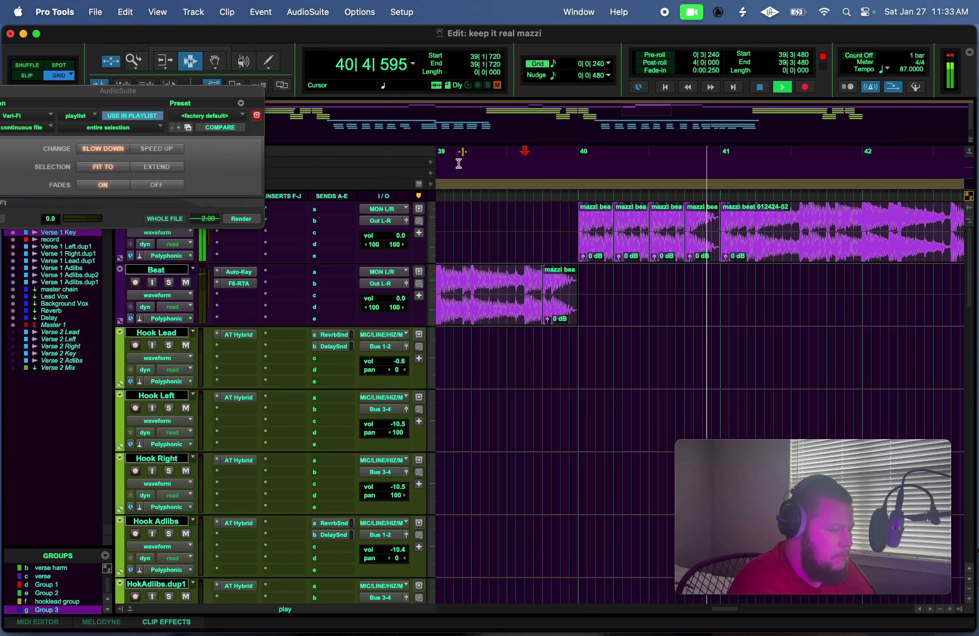
# Render a Vari-Fi slow-down on the Beat track from 48|4|240 to 49|1|000.
pyautogui.moveTo(724, 612); pyautogui.dragTo(761, 604)
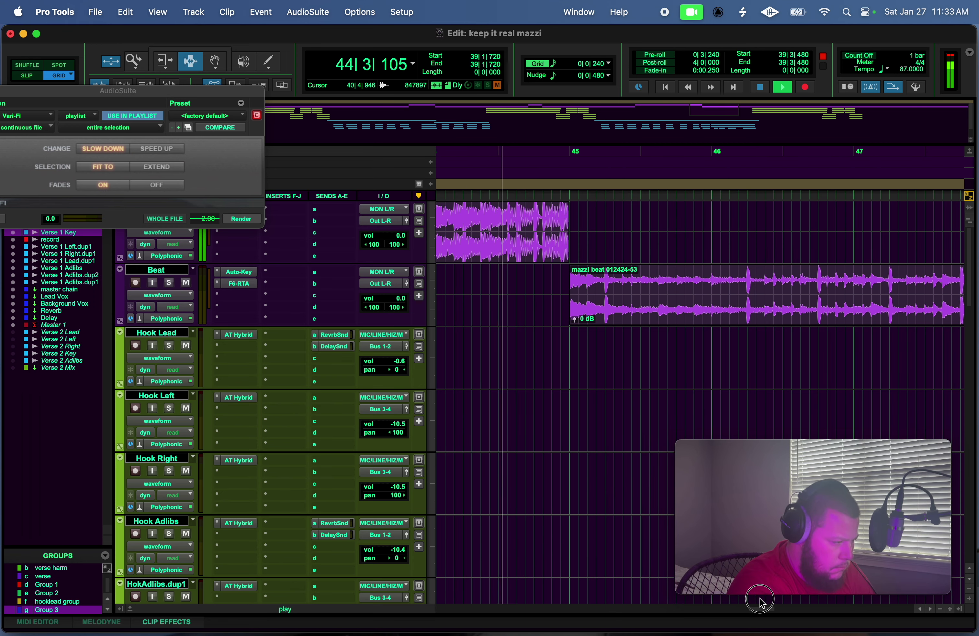
pyautogui.moveTo(761, 604); pyautogui.dragTo(770, 604)
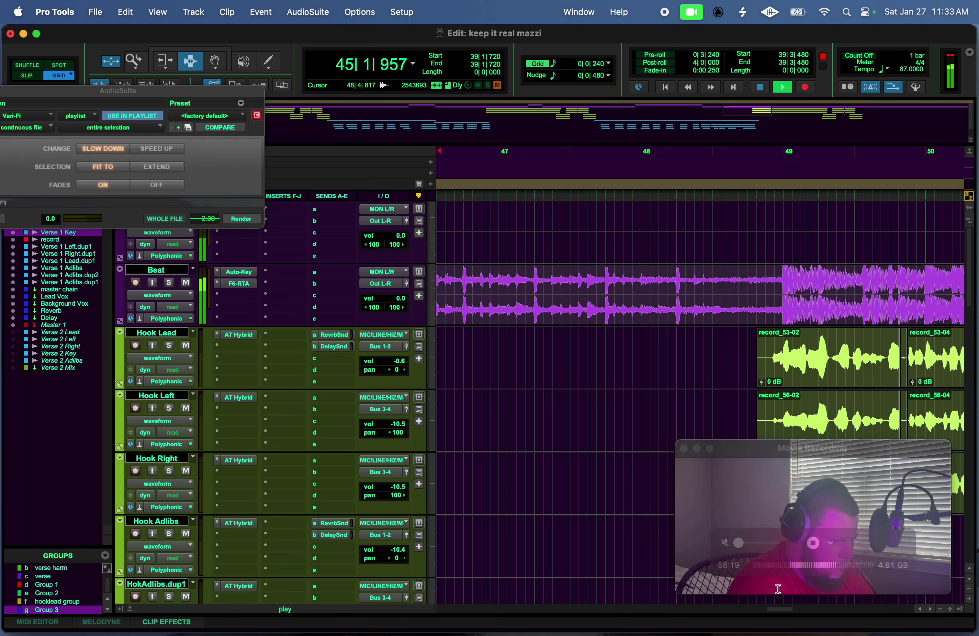
pyautogui.moveTo(780, 276); pyautogui.dragTo(758, 278)
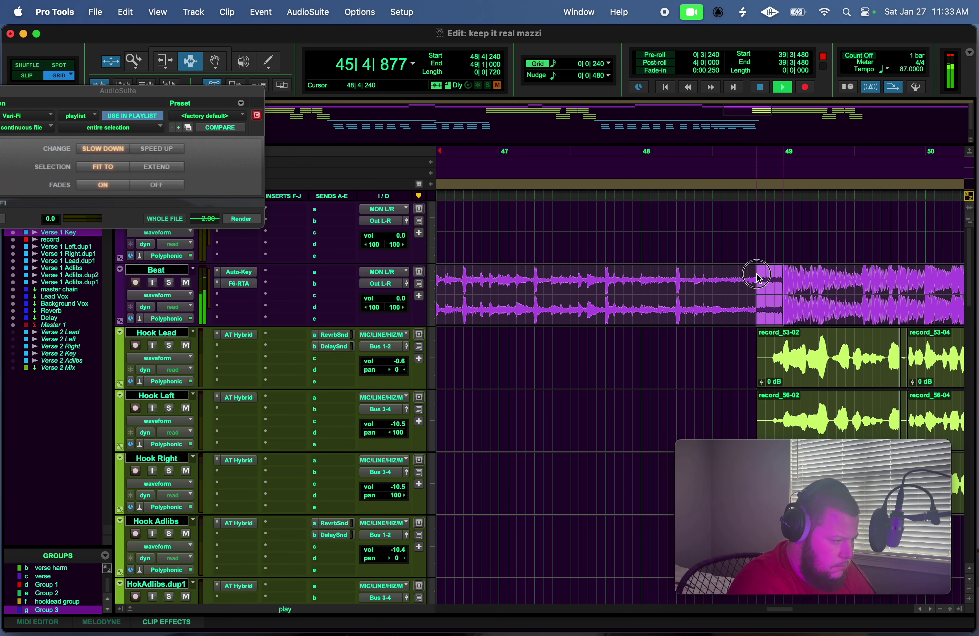
pyautogui.click(241, 219)
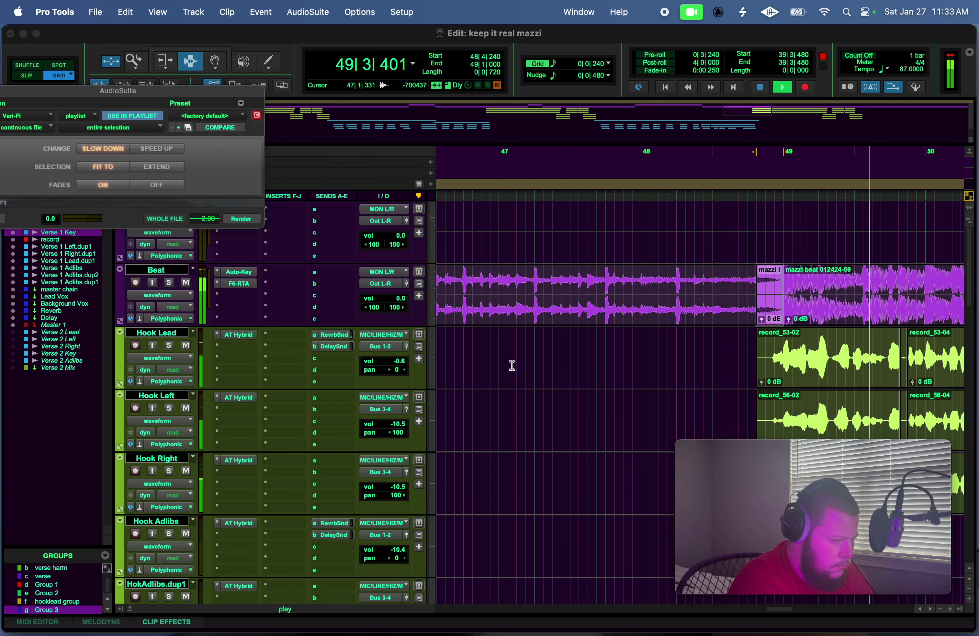
# Listen past the slow-down into bar 51, stop playback and return to the start of the song.
pyautogui.scroll(-5, 512, 365)
pyautogui.scroll(-3, 511, 365)
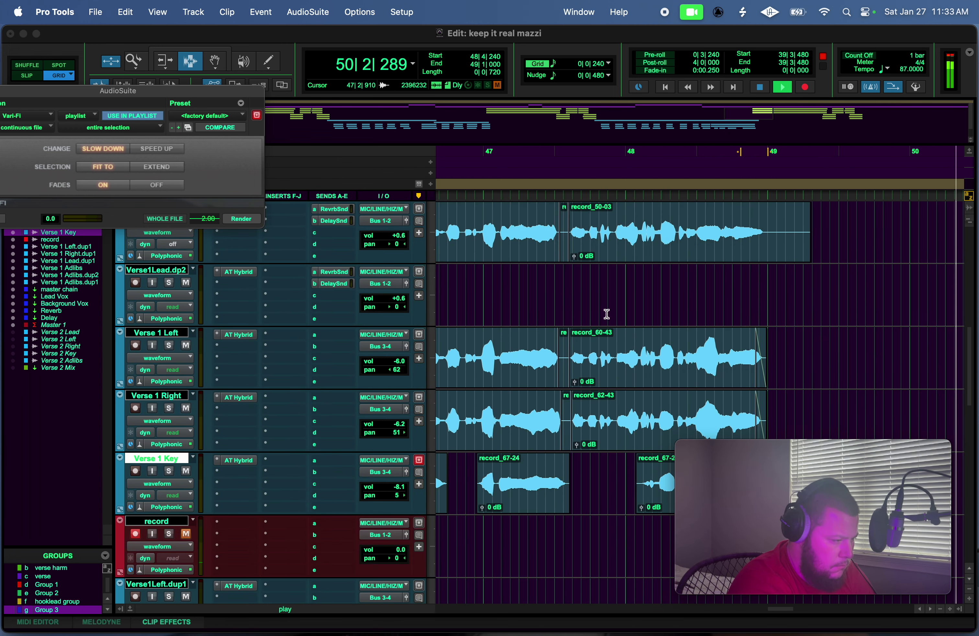
pyautogui.click(942, 611)
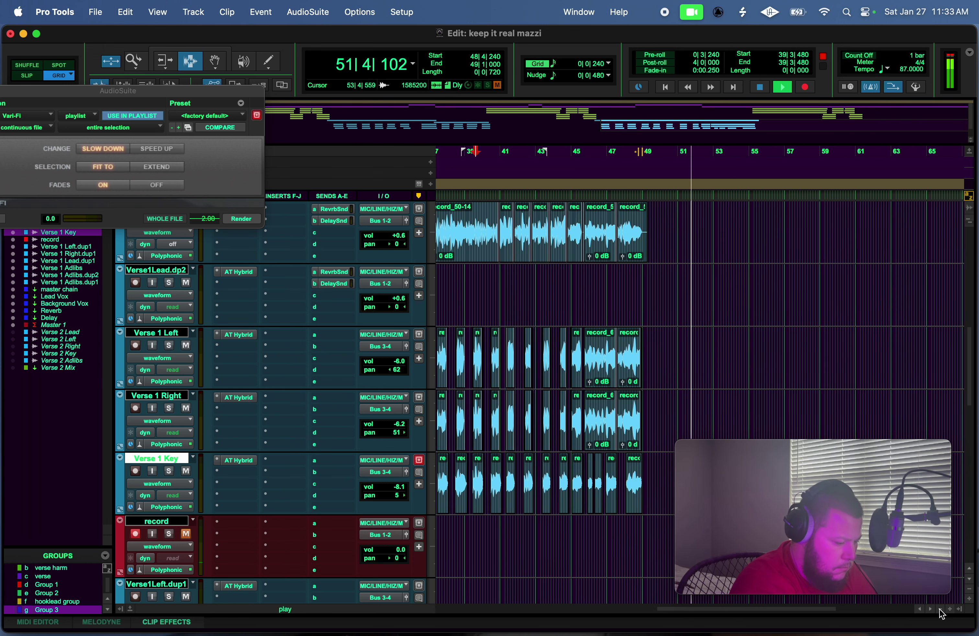
pyautogui.press('space')
pyautogui.press('Return')
pyautogui.moveTo(875, 563)
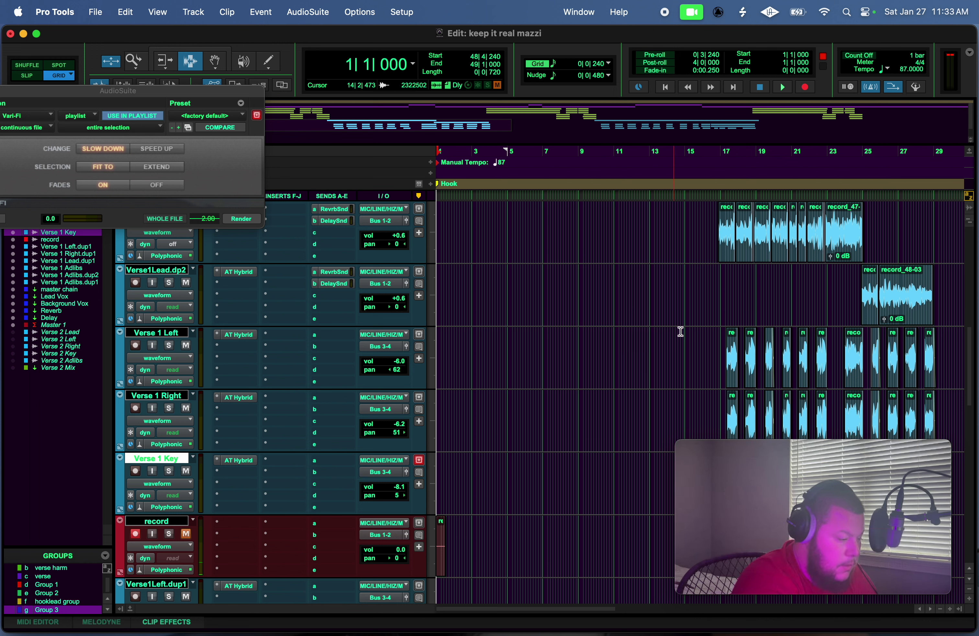
# Play the song from the start and fit the whole arrangement in view with smaller track heights.
pyautogui.press('space')
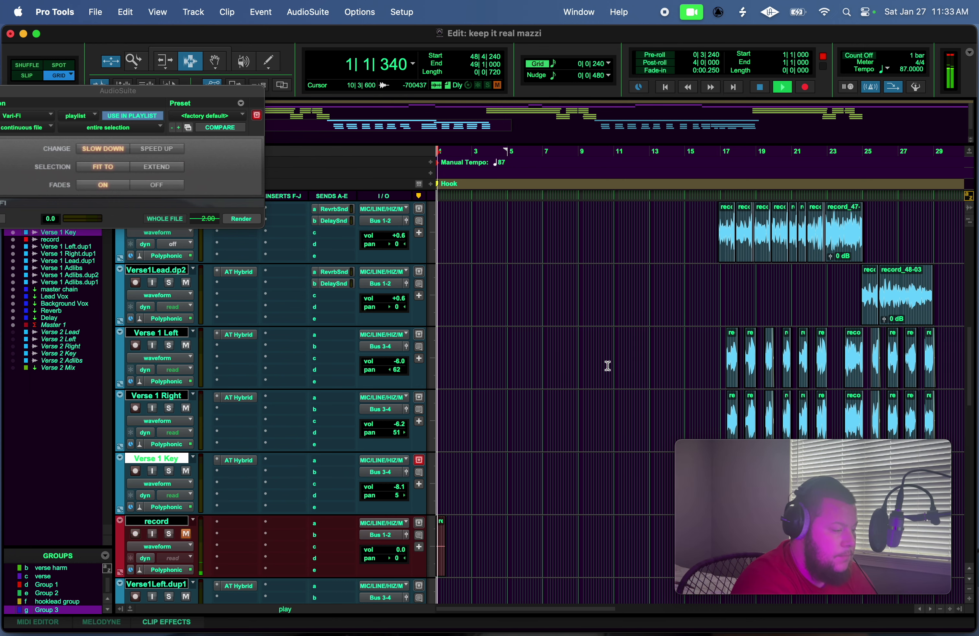
pyautogui.click(941, 610)
pyautogui.click(941, 609)
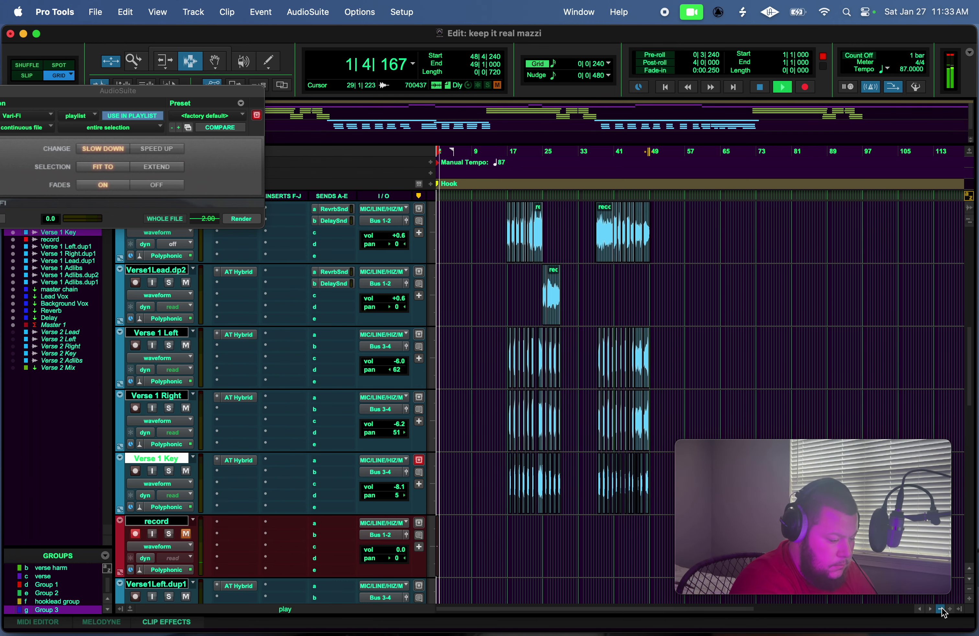
pyautogui.click(941, 609)
pyautogui.click(970, 598)
pyautogui.scroll(-5, 791, 406)
pyautogui.click(795, 408)
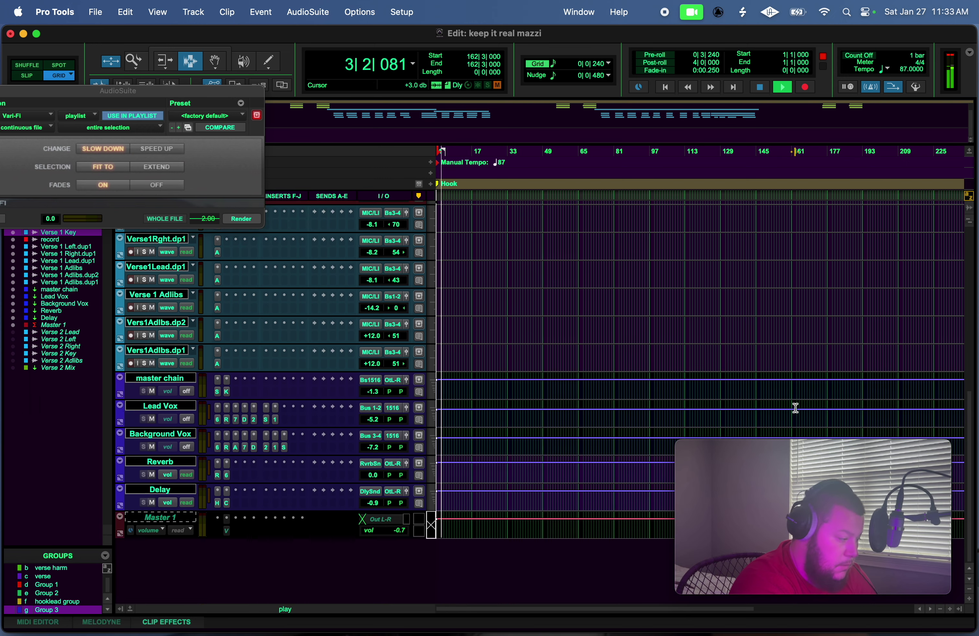
pyautogui.scroll(10, 795, 407)
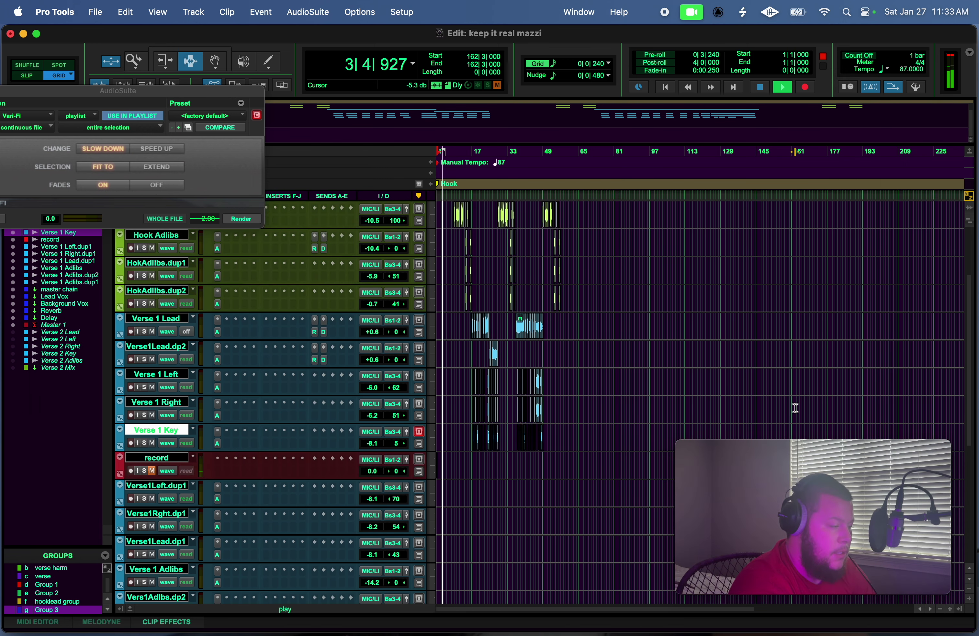
pyautogui.click(950, 609)
pyautogui.click(950, 608)
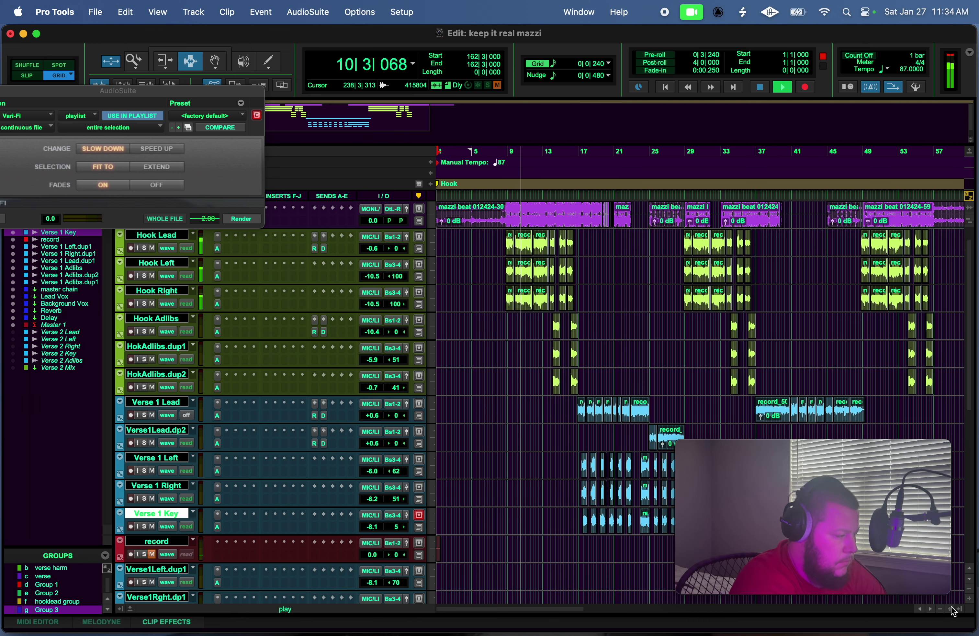
# Check the Auto-Tune Hybrid settings on the Hook Lead and Hook Adlibs tracks during playback.
pyautogui.click(220, 247)
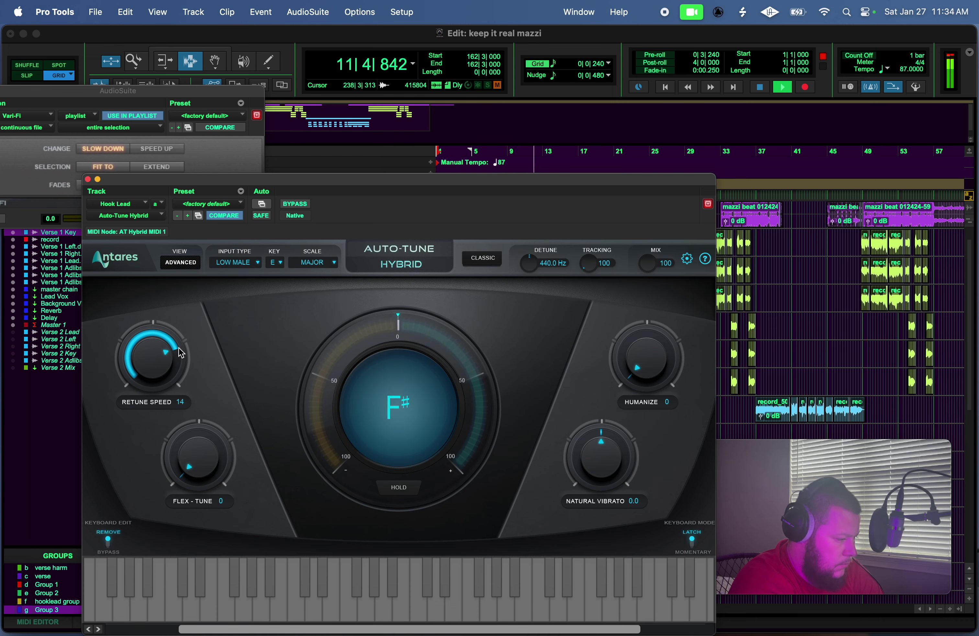
pyautogui.click(88, 180)
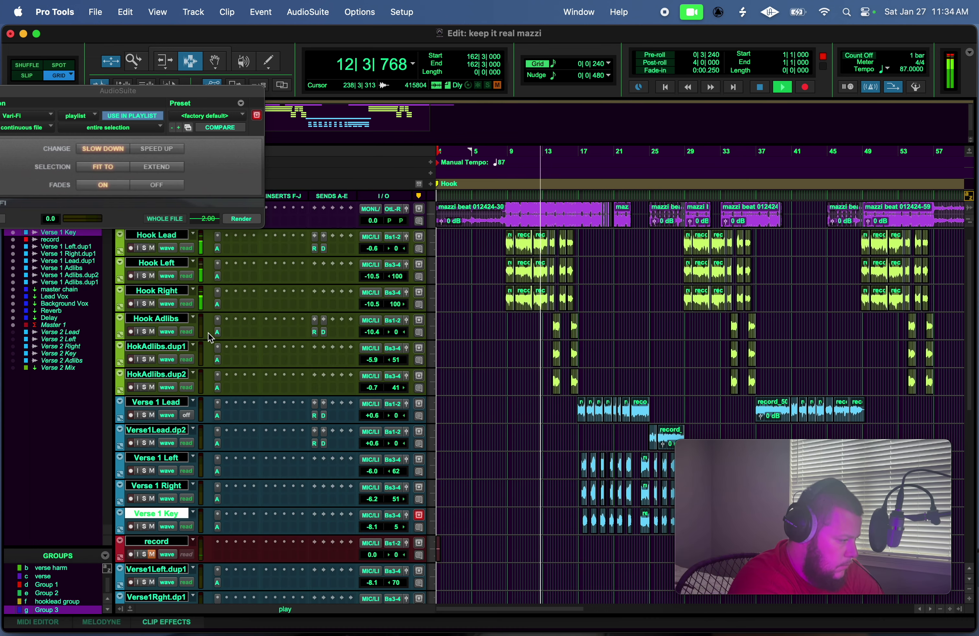
pyautogui.click(218, 337)
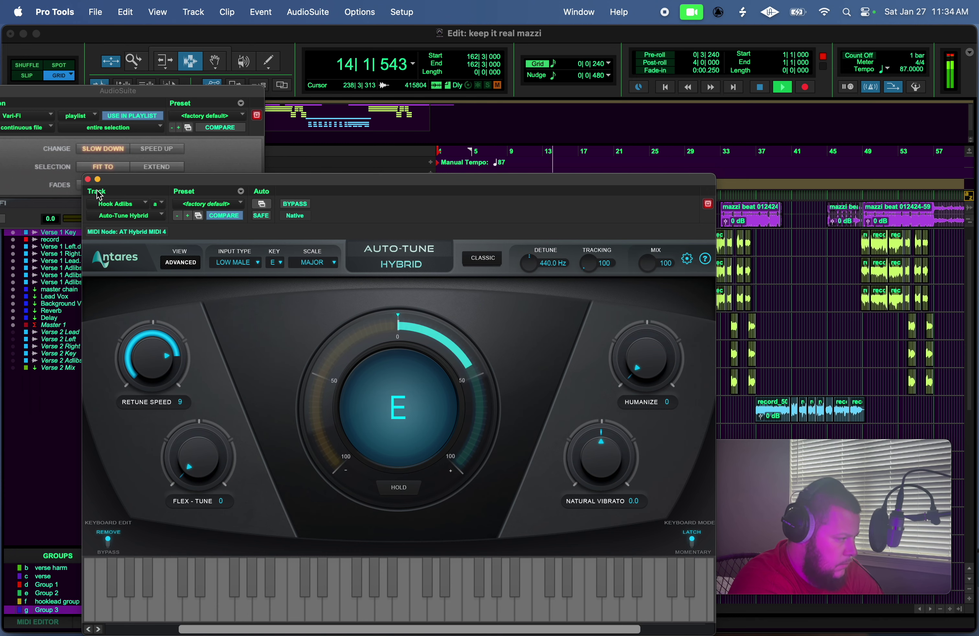
pyautogui.click(88, 180)
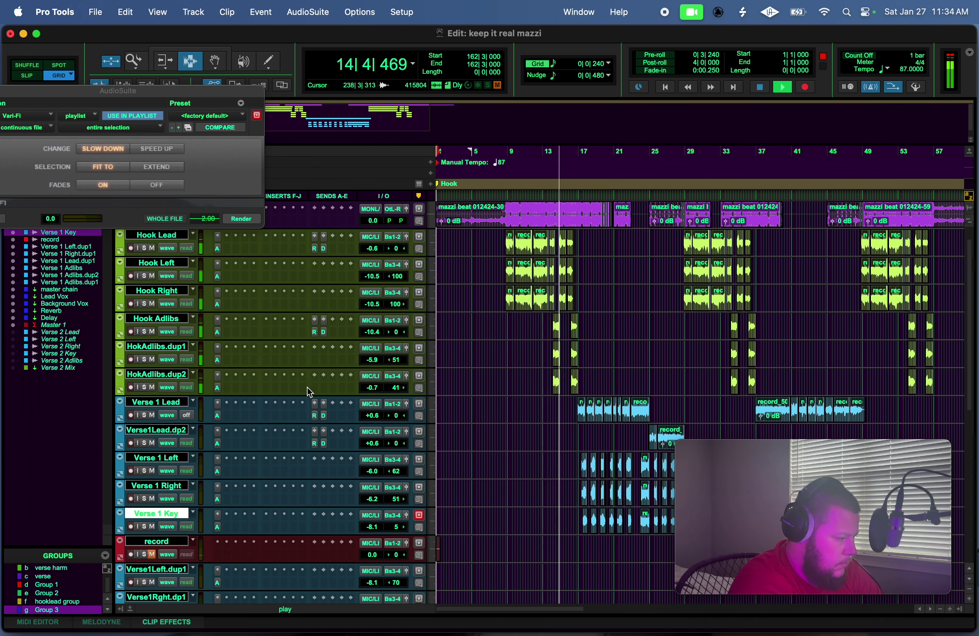
# Set the reverb send level of the Hook Adlibs track to -4.3 dB.
pyautogui.click(315, 333)
pyautogui.moveTo(577, 225); pyautogui.dragTo(576, 224)
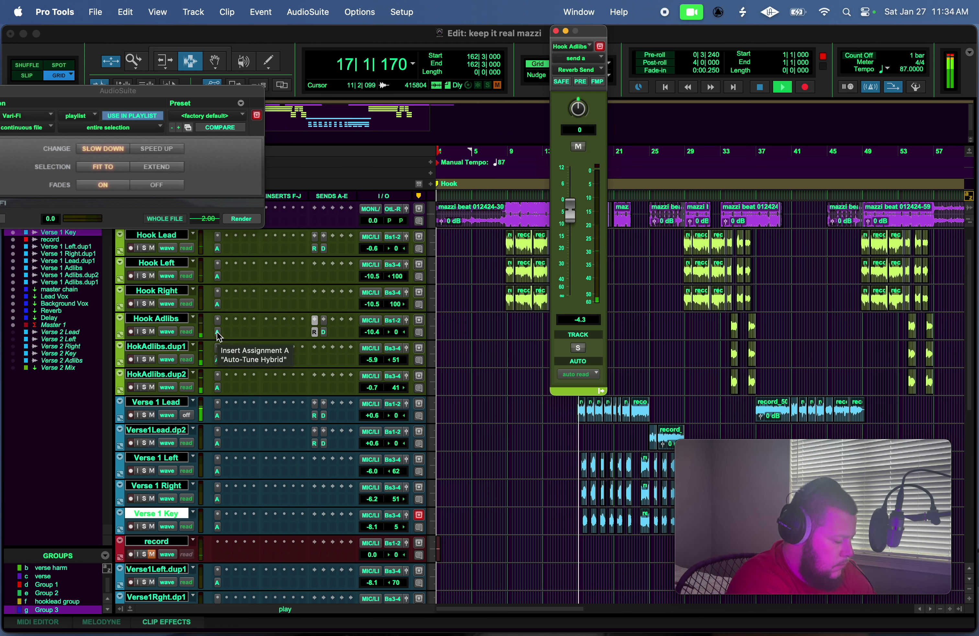
pyautogui.moveTo(220, 336); pyautogui.dragTo(218, 351)
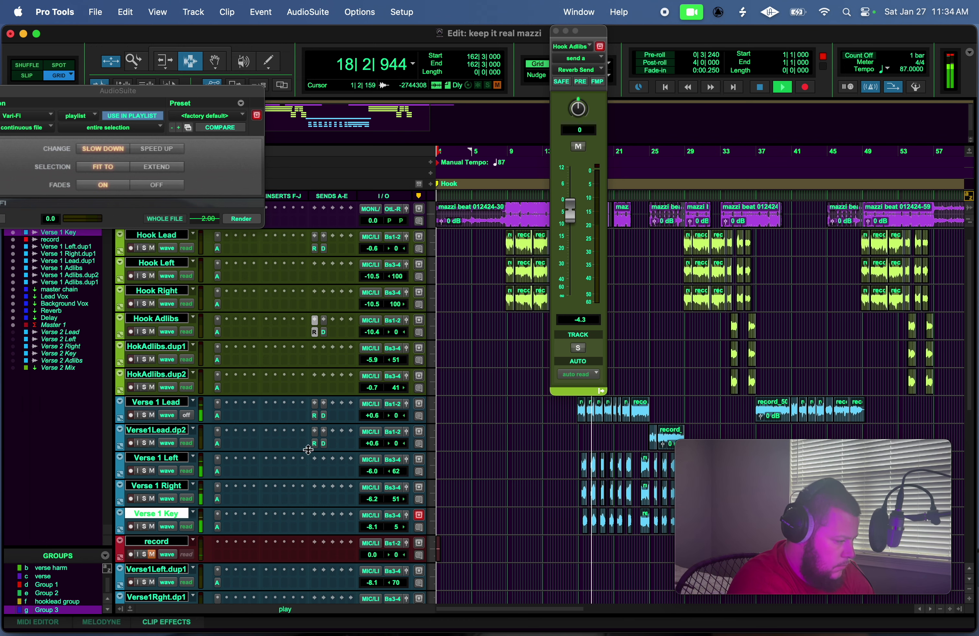
# Set Humanize to 17 in the Auto-Tune Hybrid insert on the Verse 1 Lead track.
pyautogui.click(216, 422)
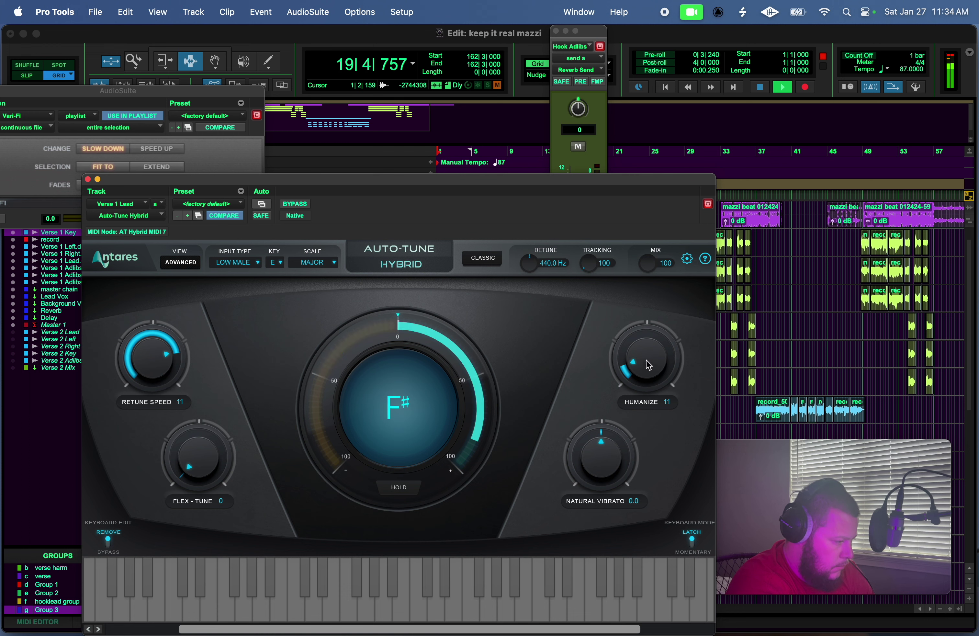
pyautogui.moveTo(649, 356); pyautogui.dragTo(650, 347)
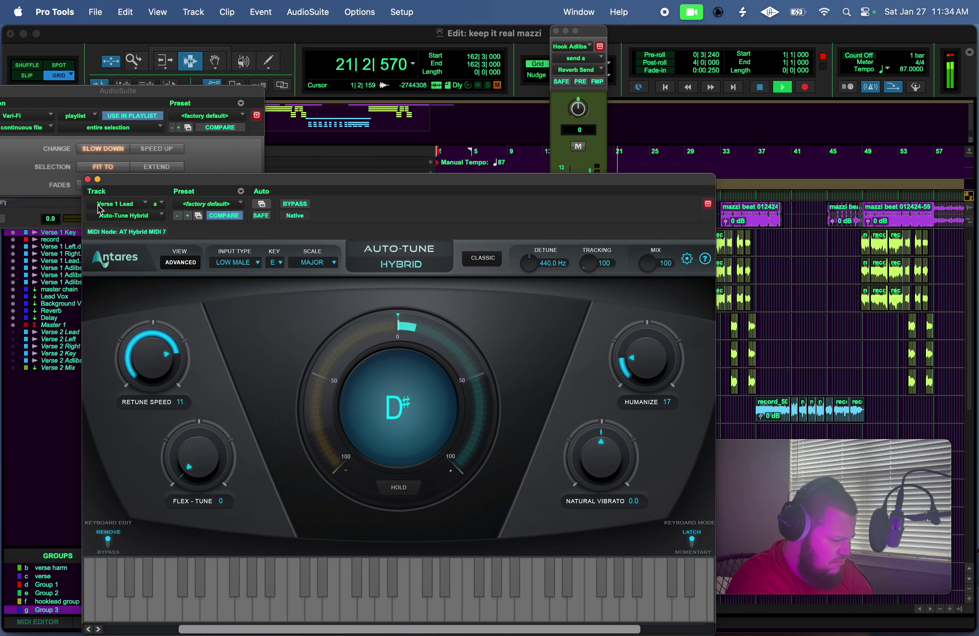
pyautogui.click(88, 180)
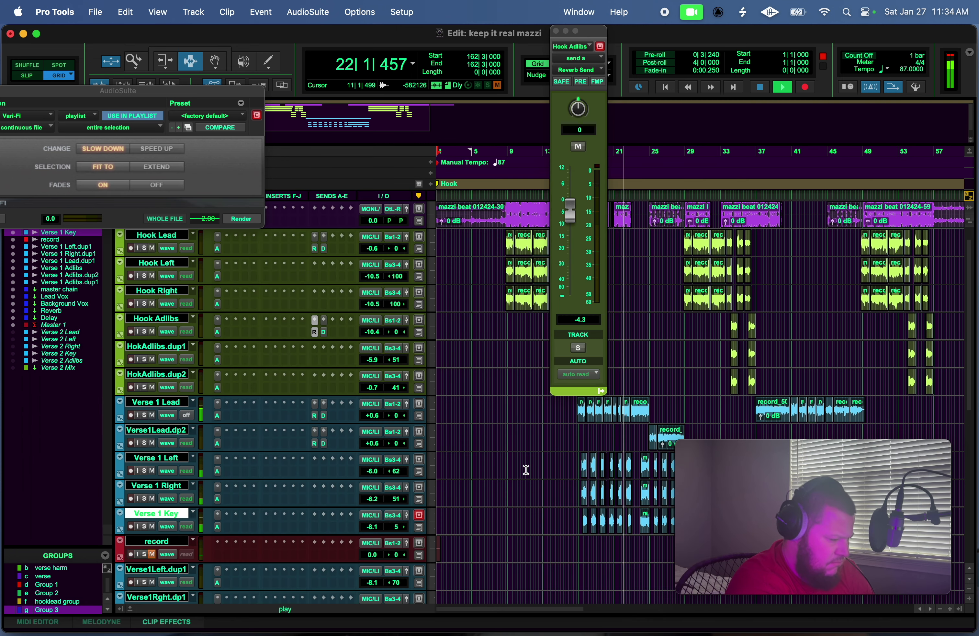
# Set Retune Speed to 8 and Humanize to 6 in Auto-Tune Hybrid on the Verse 1 Lead.dup2 track.
pyautogui.moveTo(760, 511)
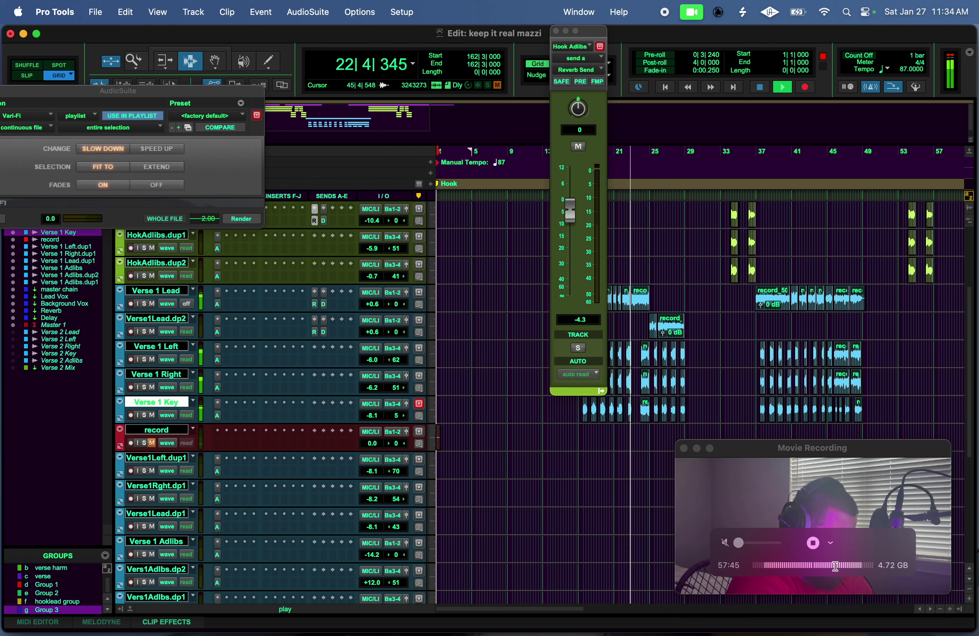
pyautogui.click(217, 333)
pyautogui.click(183, 372)
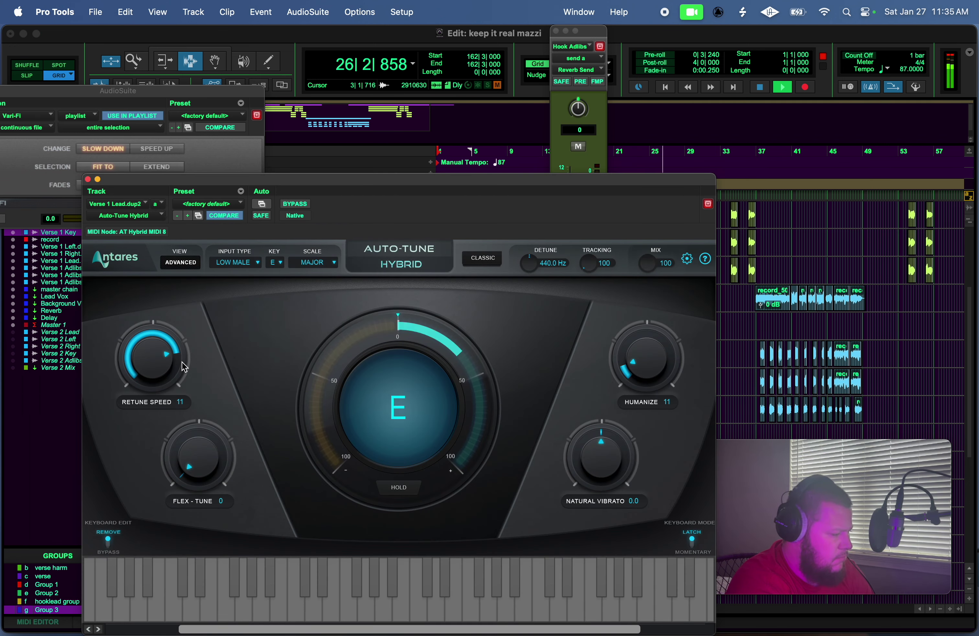
pyautogui.moveTo(185, 367); pyautogui.dragTo(172, 359)
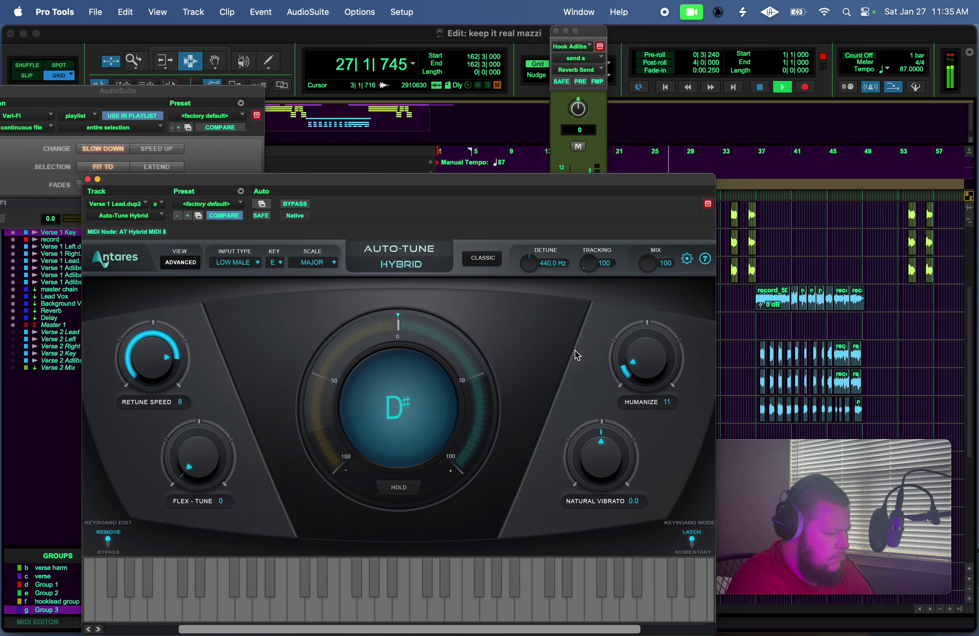
pyautogui.moveTo(634, 353); pyautogui.dragTo(635, 357)
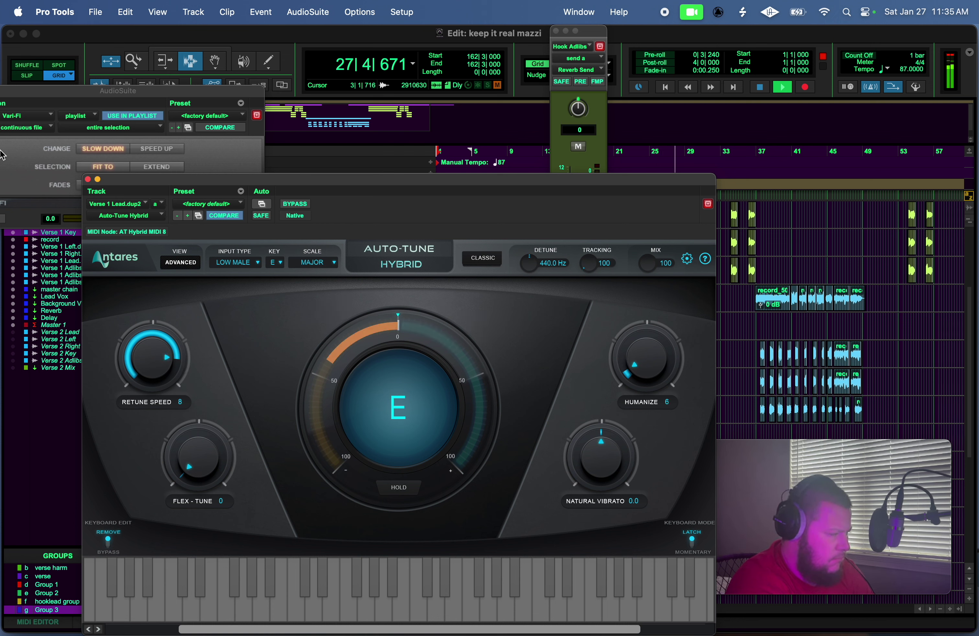
pyautogui.click(88, 179)
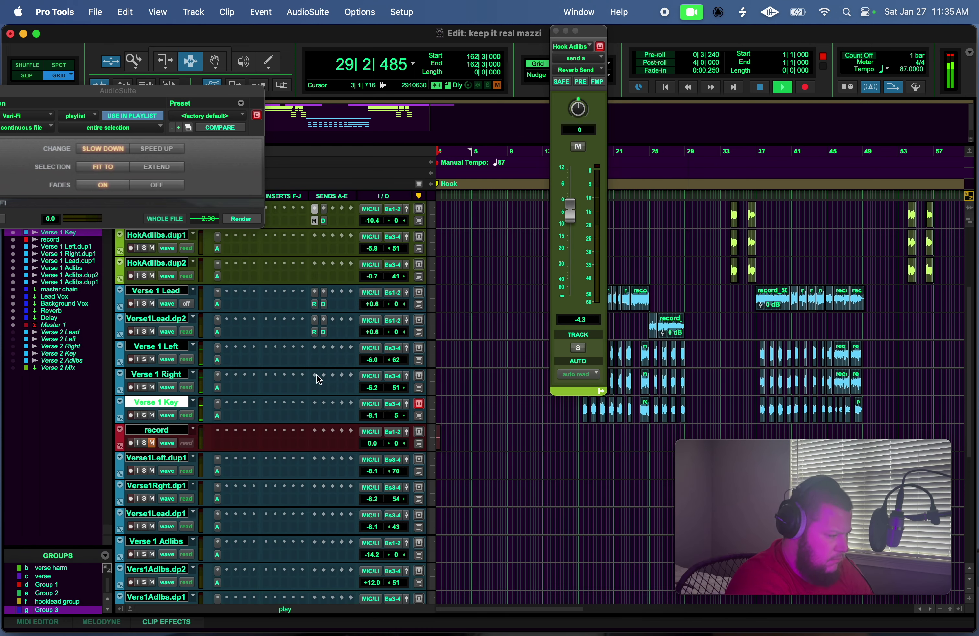
# Set the reverb send level of the Hook Lead track to -11.0 dB.
pyautogui.scroll(3, 806, 310)
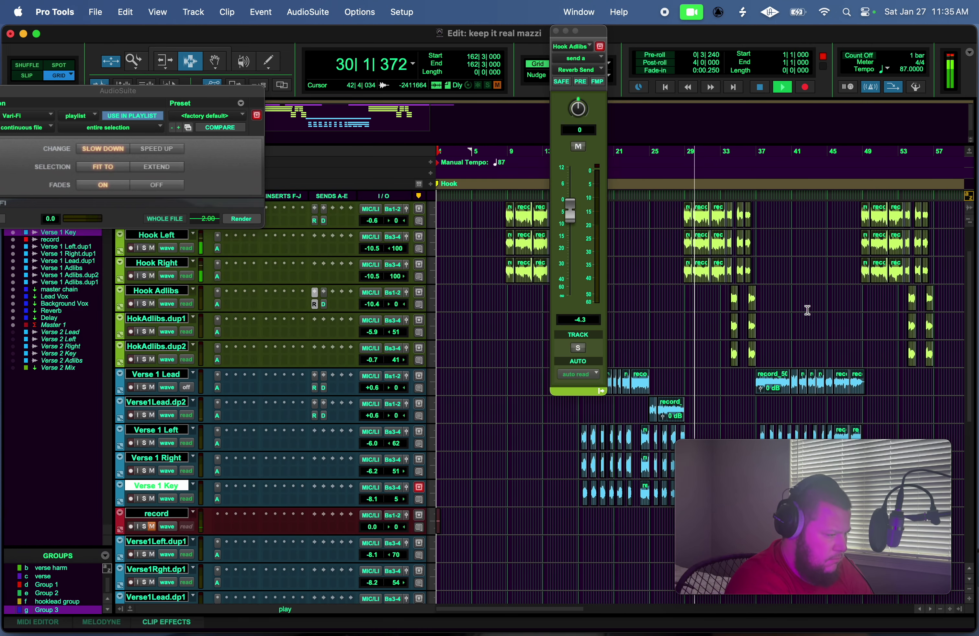
pyautogui.scroll(2, 807, 309)
pyautogui.click(315, 264)
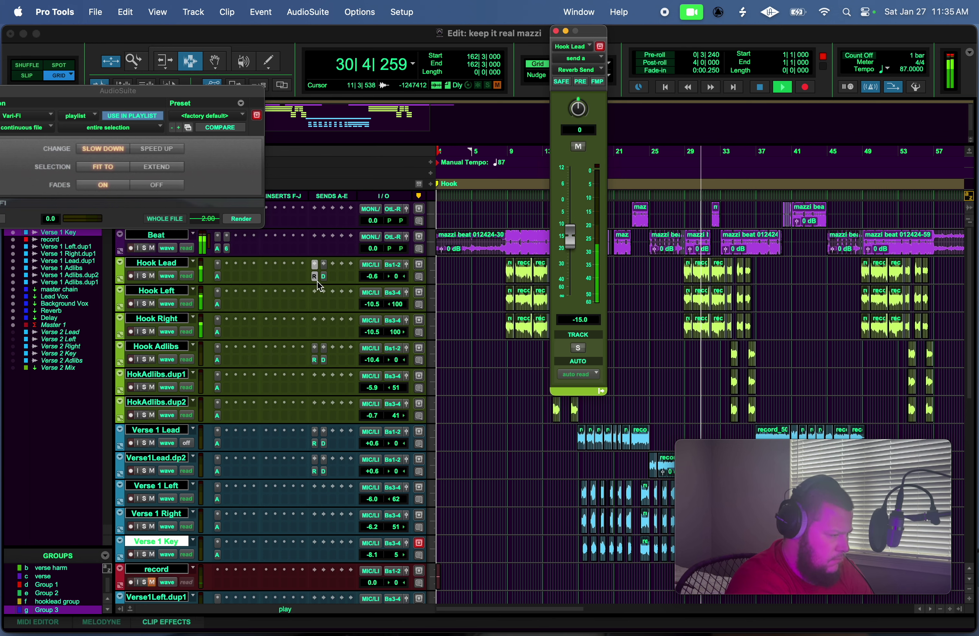
pyautogui.moveTo(572, 220); pyautogui.dragTo(577, 235)
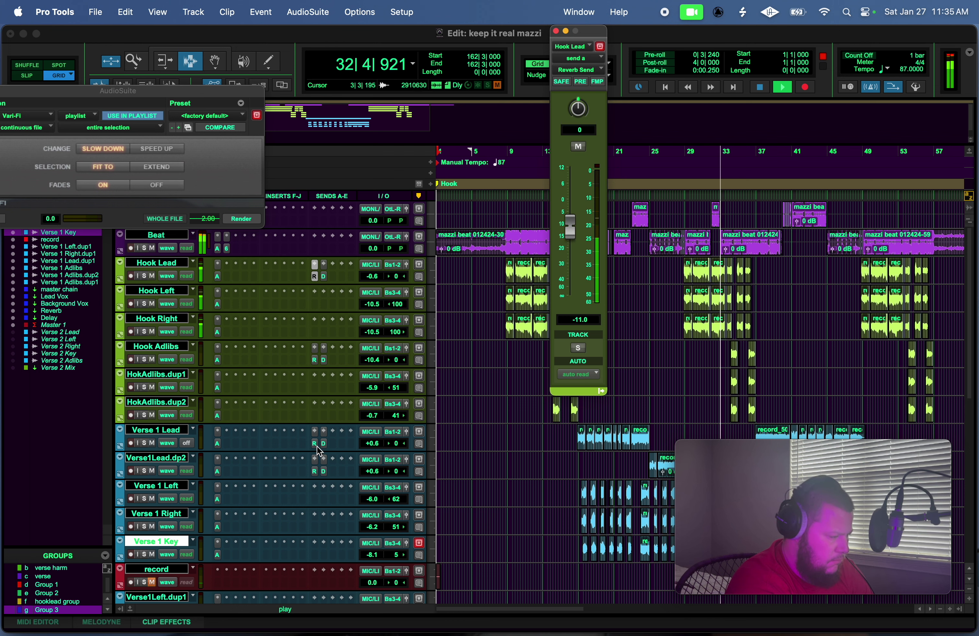
# Check the reverb send on Verse 1 Lead and set the Verse 1 Lead.dup2 reverb send to -11.8 dB.
pyautogui.click(315, 431)
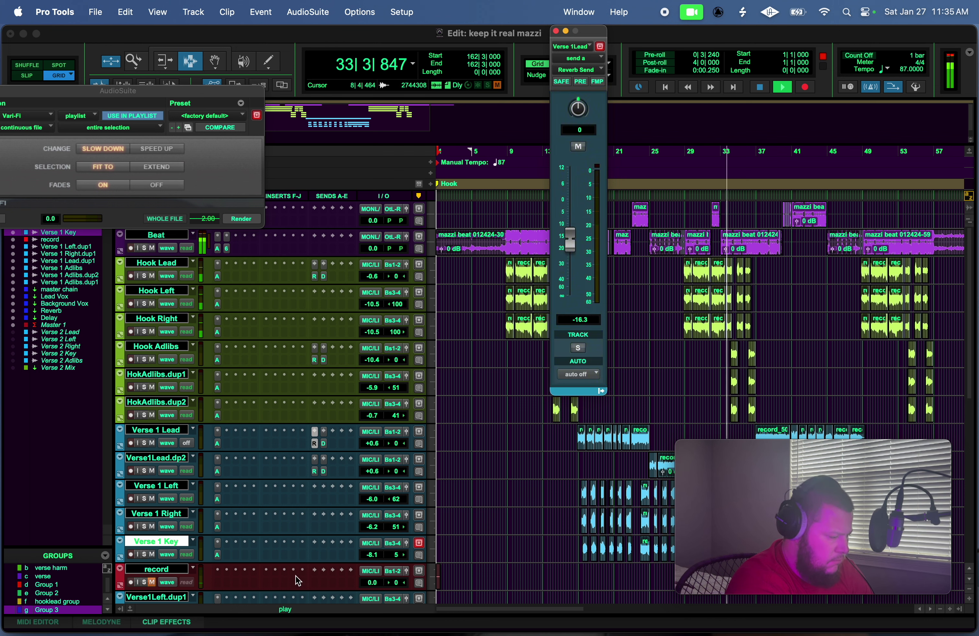
pyautogui.click(314, 459)
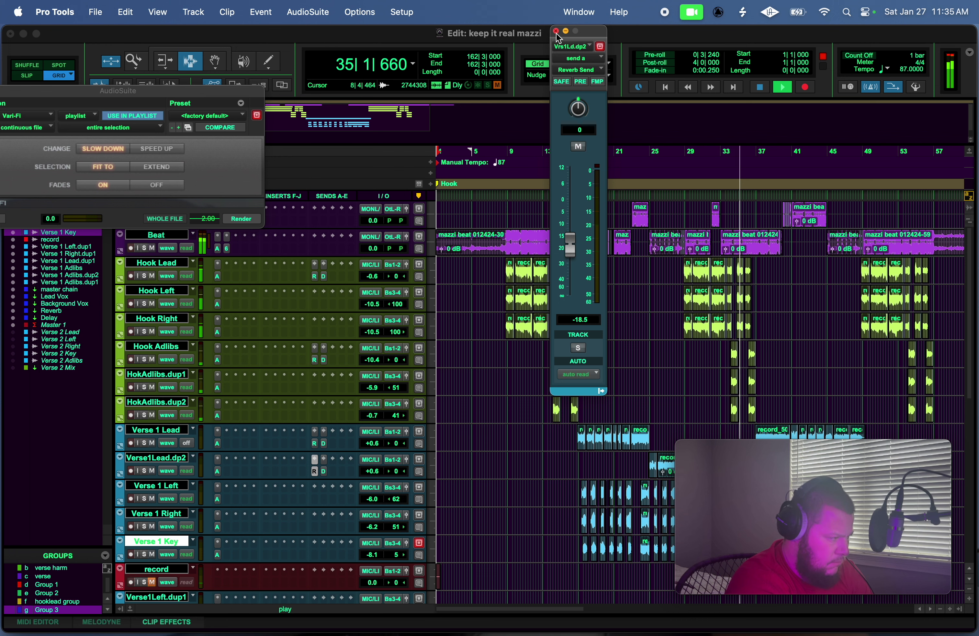
pyautogui.moveTo(571, 250); pyautogui.dragTo(572, 233)
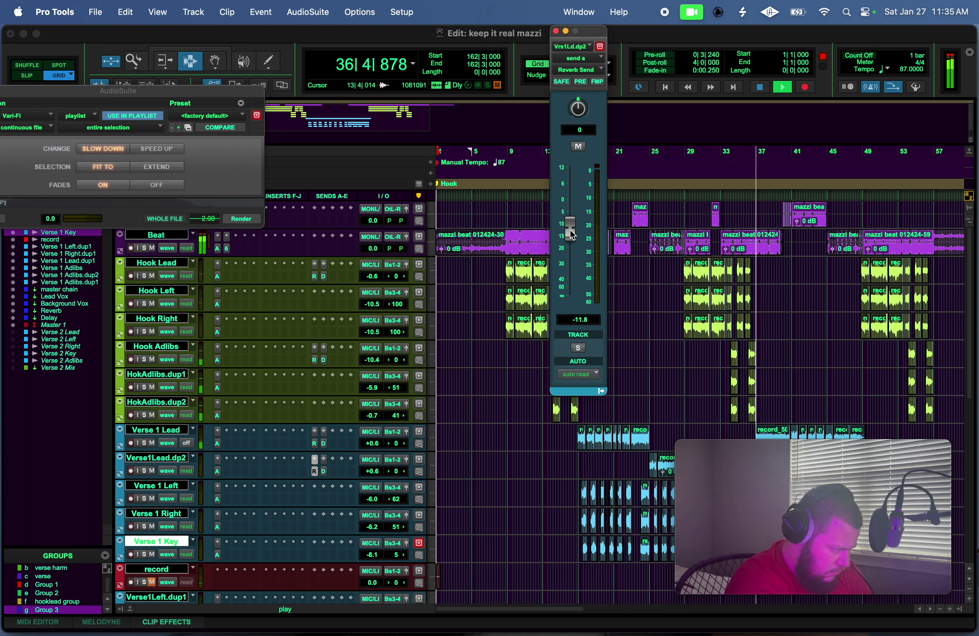
pyautogui.click(556, 31)
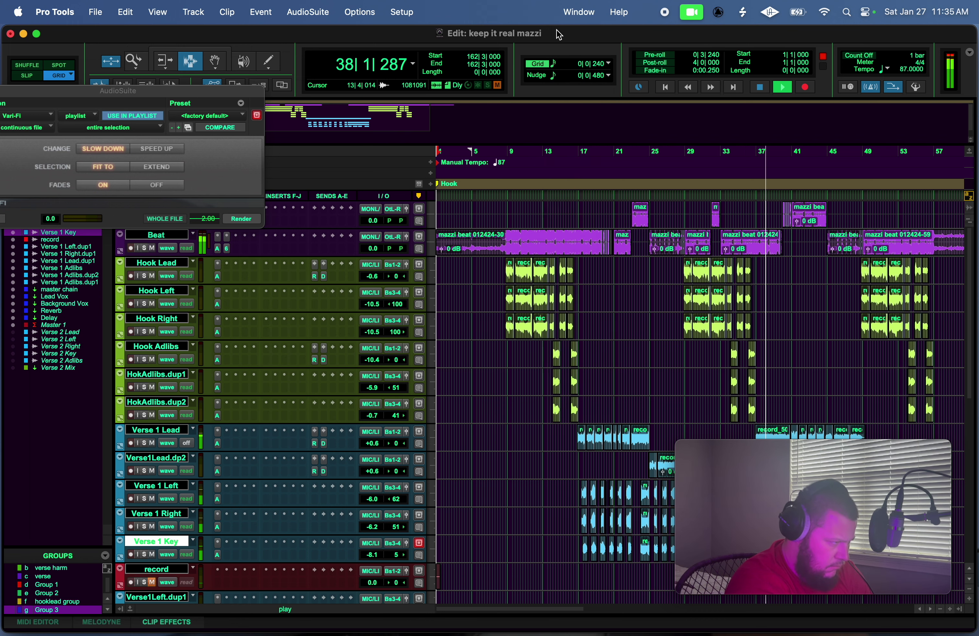
# Listen to the rest of the song, stop playback and end the movie recording in QuickTime Player.
pyautogui.scroll(-1, 803, 365)
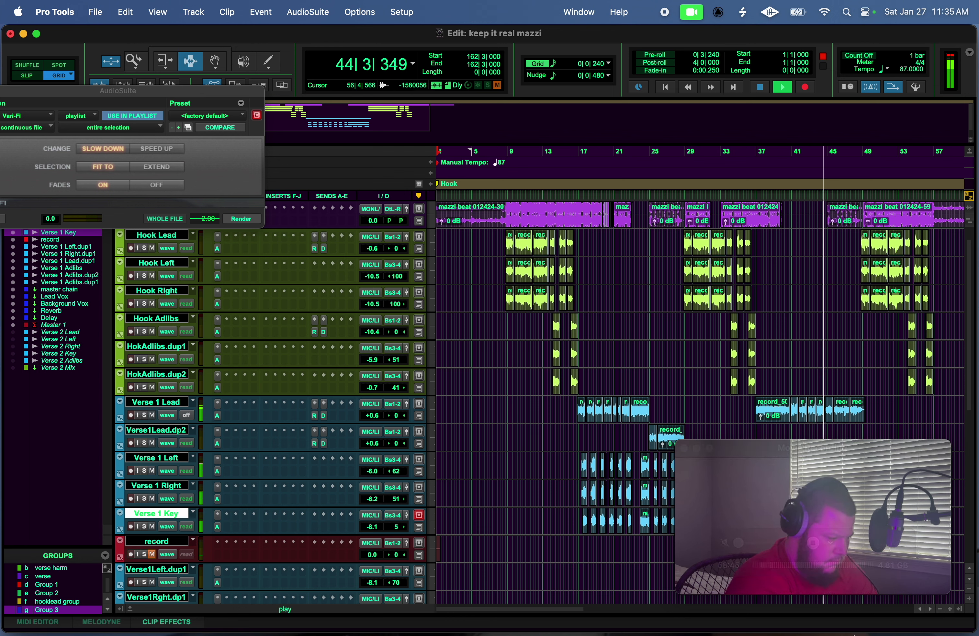
pyautogui.moveTo(903, 452)
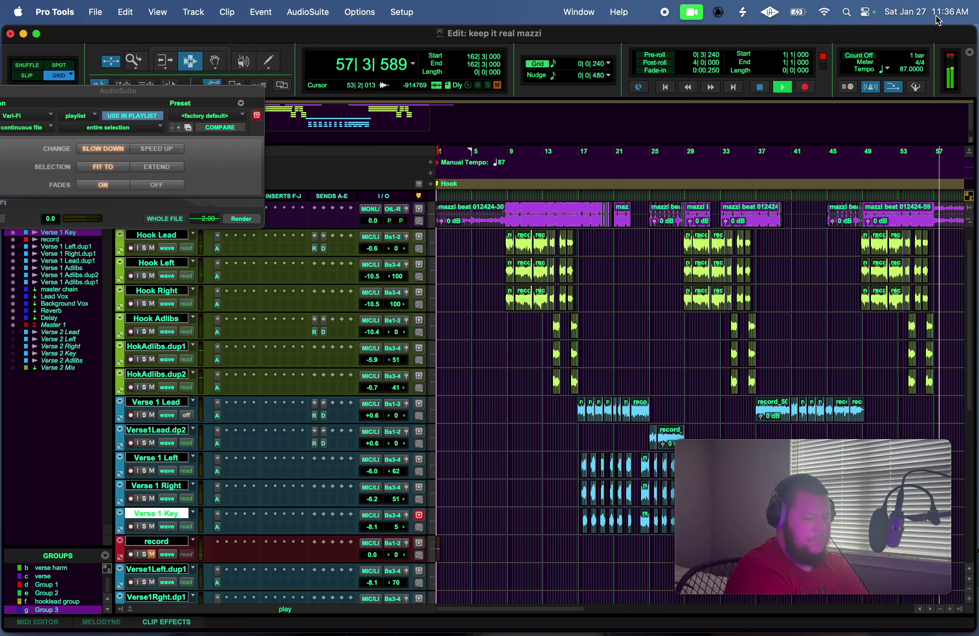
pyautogui.press('space')
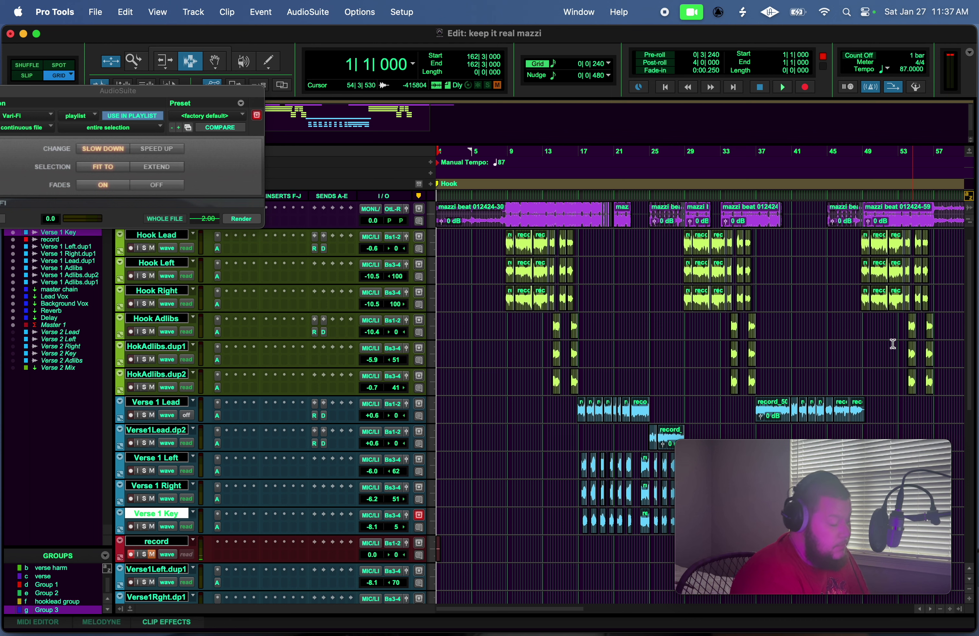
pyautogui.click(816, 545)
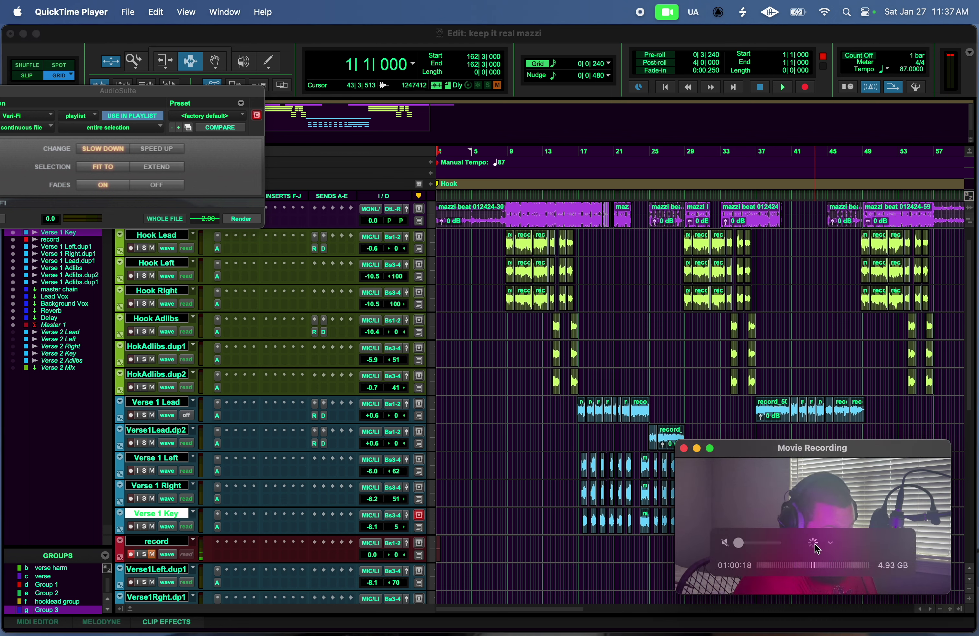